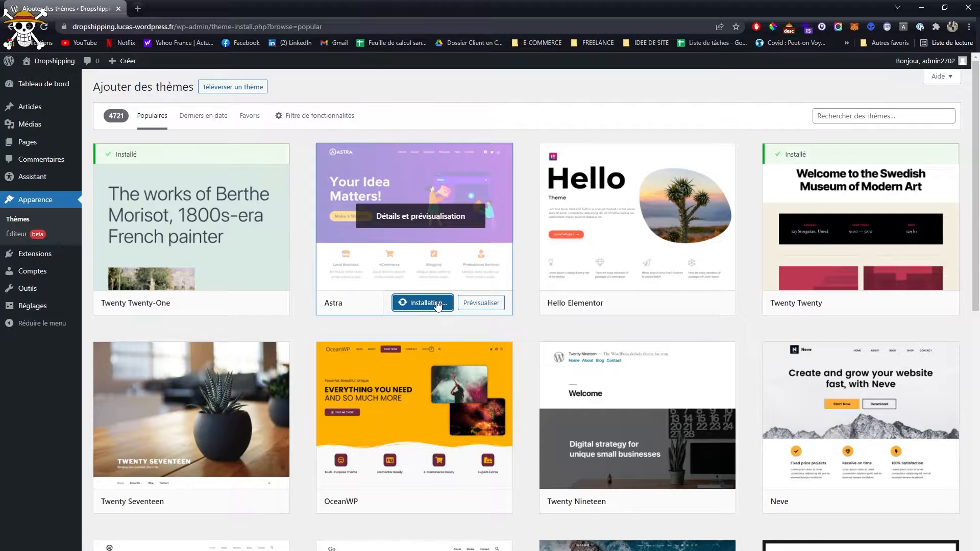
- Activate the Astra theme and delete the installed Twenty Twenty theme
left_click(411, 303)
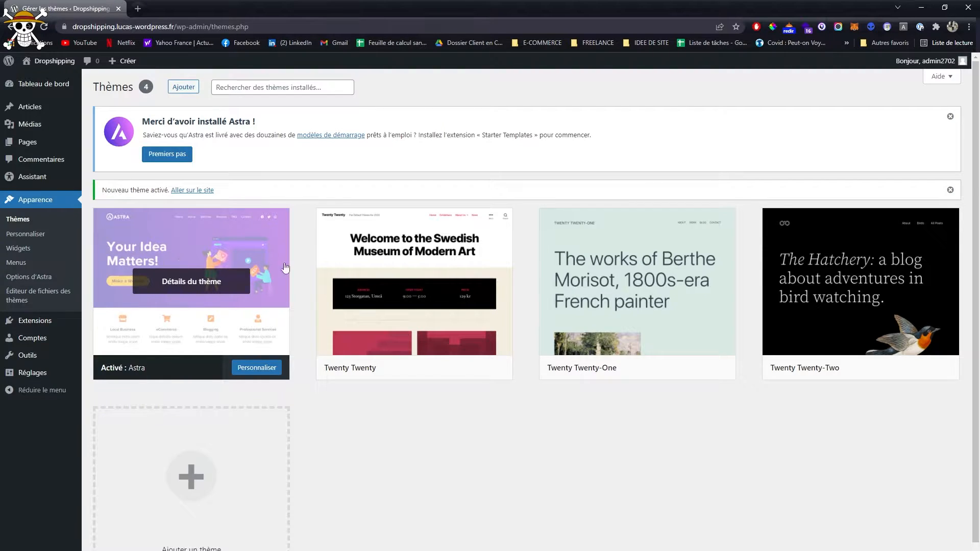
left_click(428, 285)
left_click(880, 550)
left_click(537, 111)
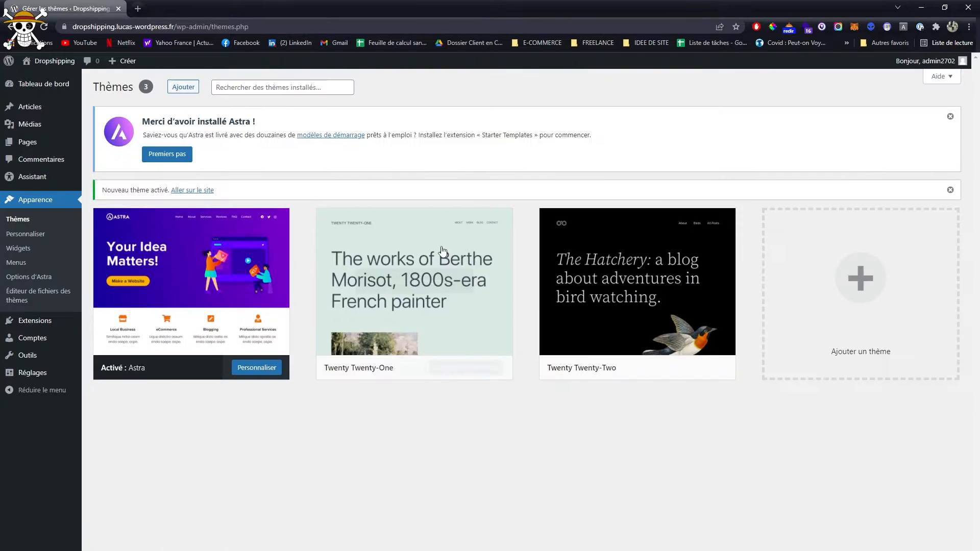
- Delete the unused Twenty Twenty-One and Twenty Twenty-Two themes
left_click(447, 253)
left_click(880, 550)
left_click(531, 109)
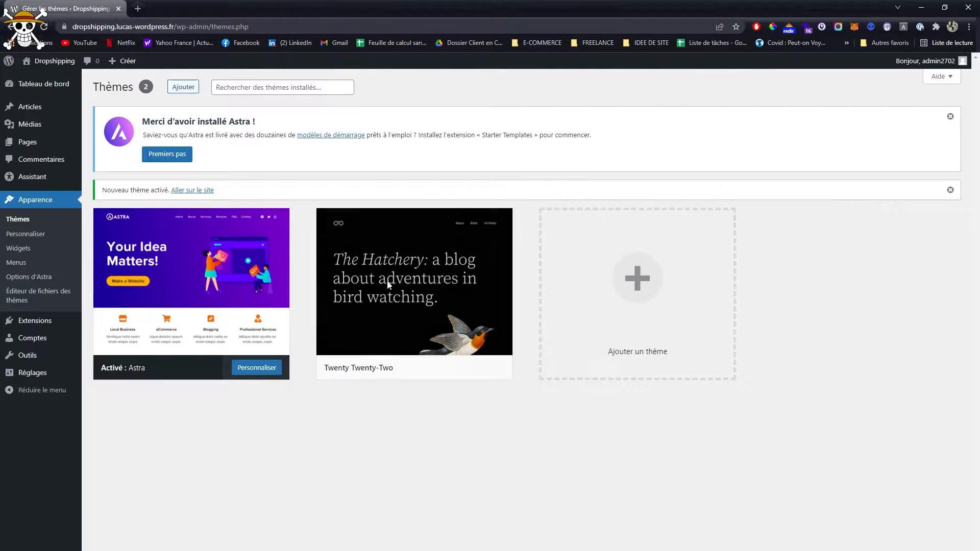
left_click(388, 283)
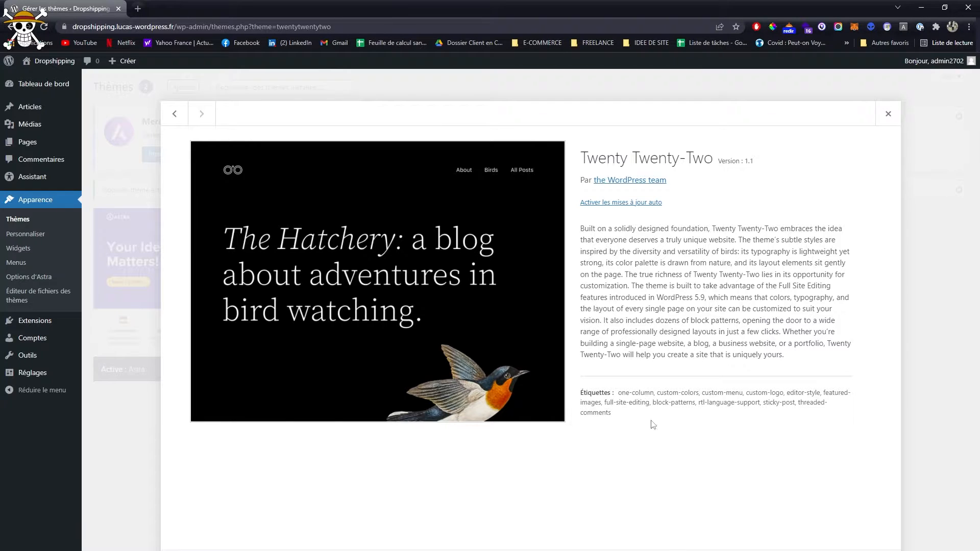
left_click(866, 549)
left_click(531, 109)
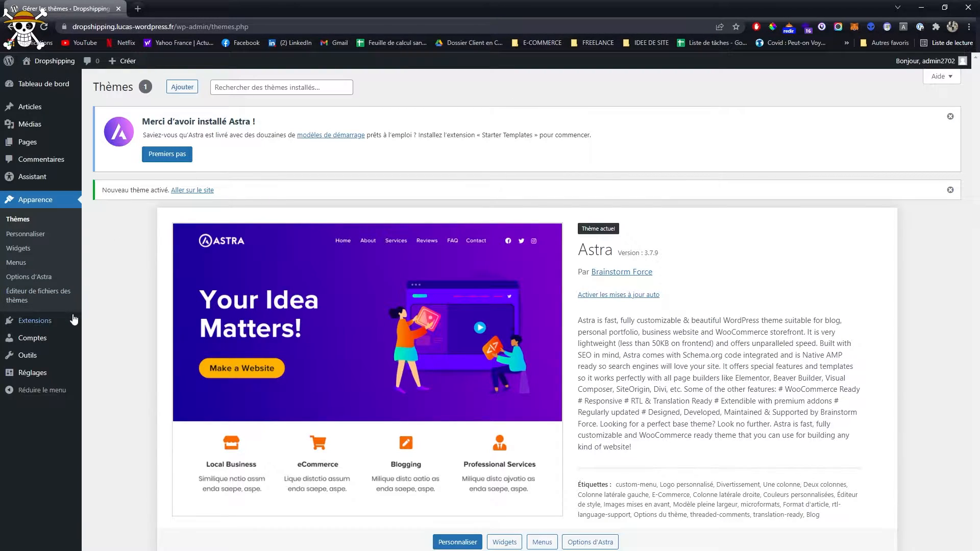
- Search the extensions to add for "elementor" and install Elementor Website Builder and Essential Addons for Elementor
mouse_move(51, 321)
left_click(127, 341)
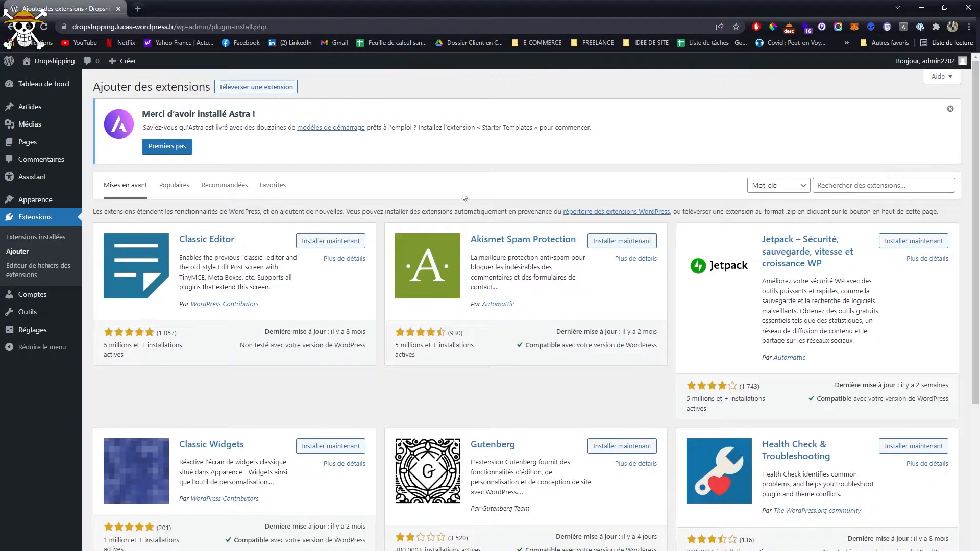
left_click(841, 179)
type("elementor")
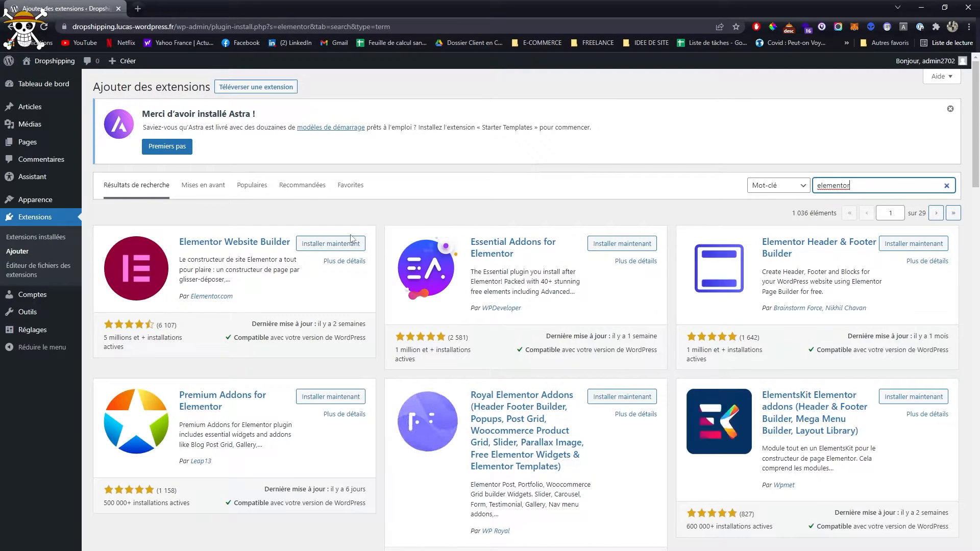
left_click(335, 243)
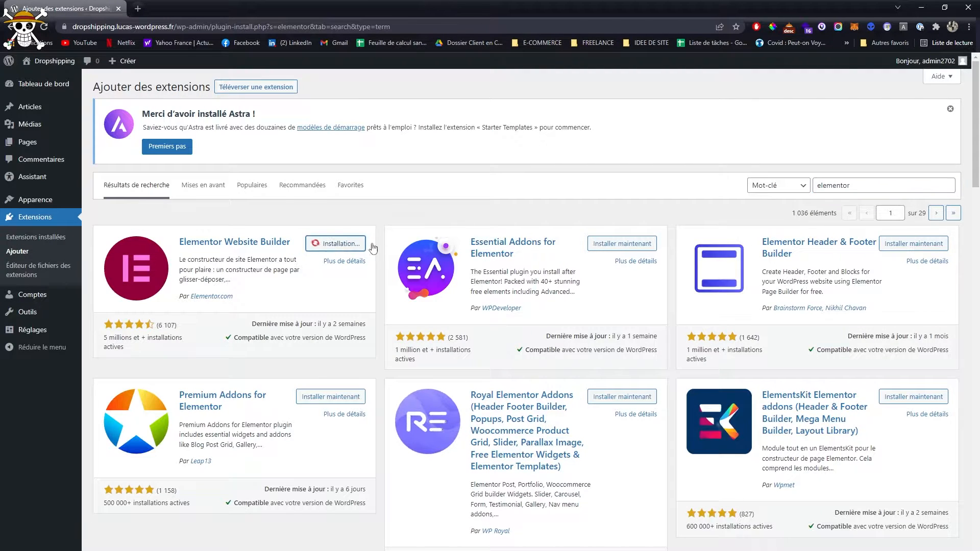
left_click(619, 245)
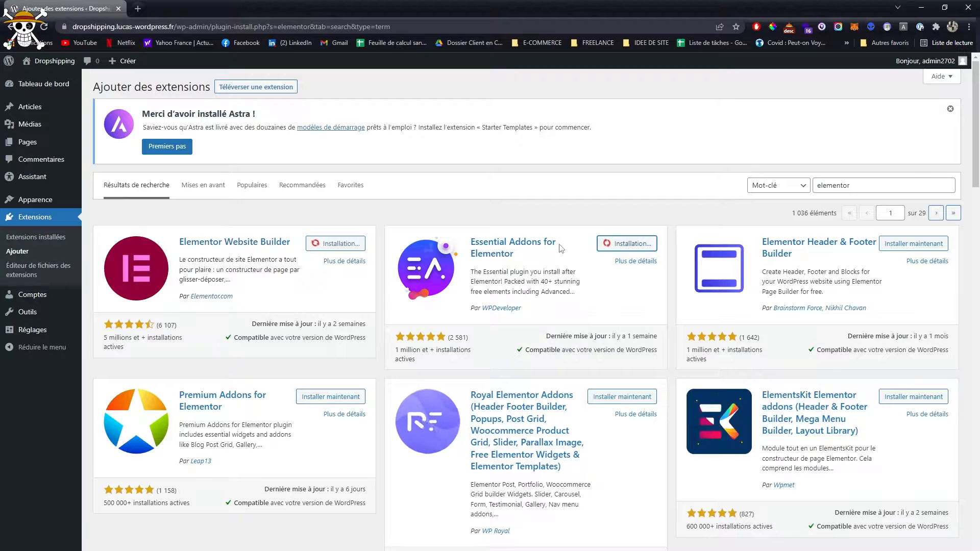
- Search the extensions for "yoast" and install Yoast SEO
double_click(863, 185)
type("yoast")
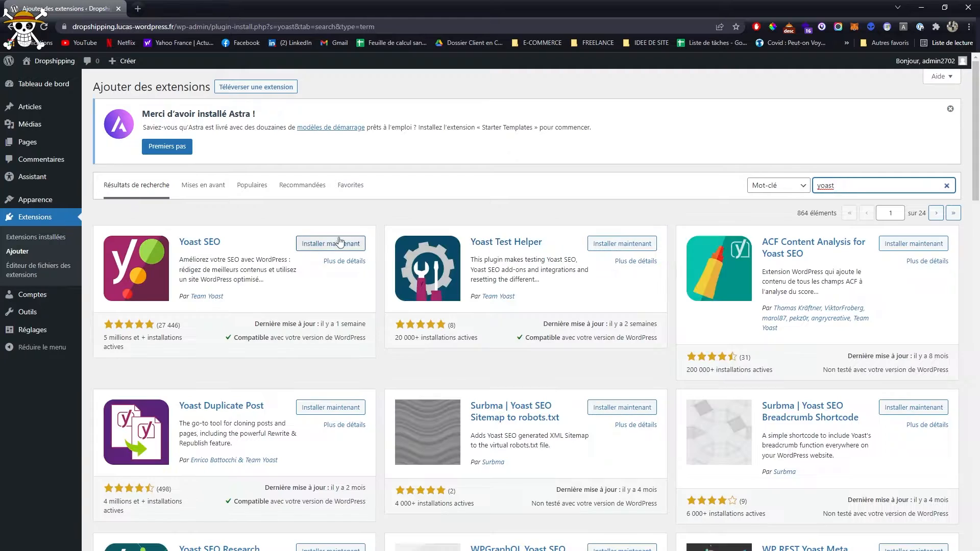
left_click(340, 242)
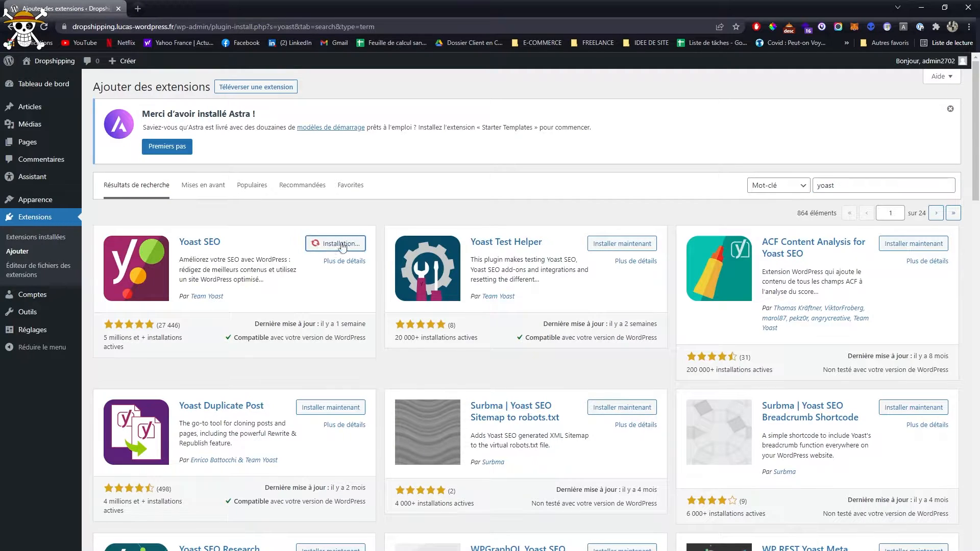
- Search the extensions for "astra" and install the Starter Templates plugin
double_click(853, 185)
type("ast")
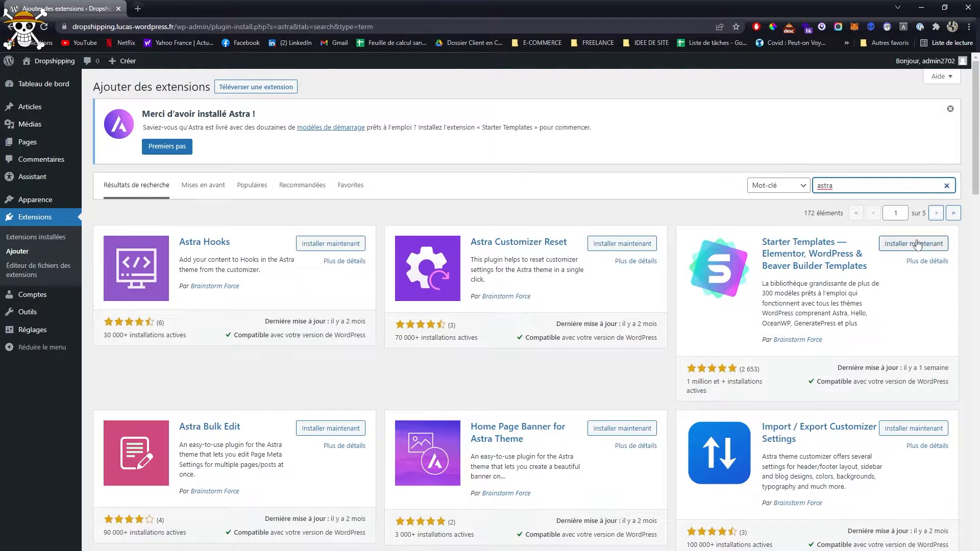
left_click(885, 243)
- Search the extensions for "dropshipping" and install ALD – Dropshipping and Fulfillment for AliExpress and WooCommerce
left_click(857, 186)
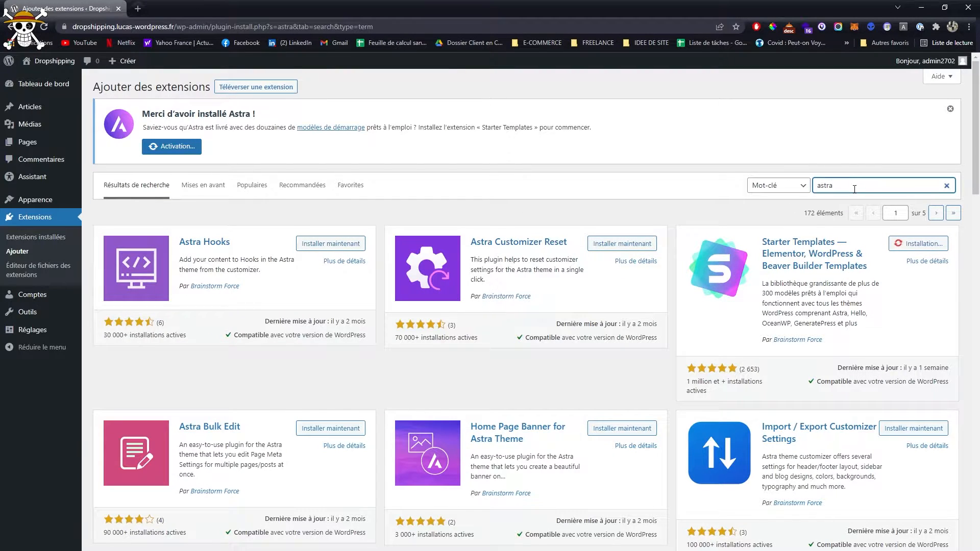
key("ctrl+a")
type("d")
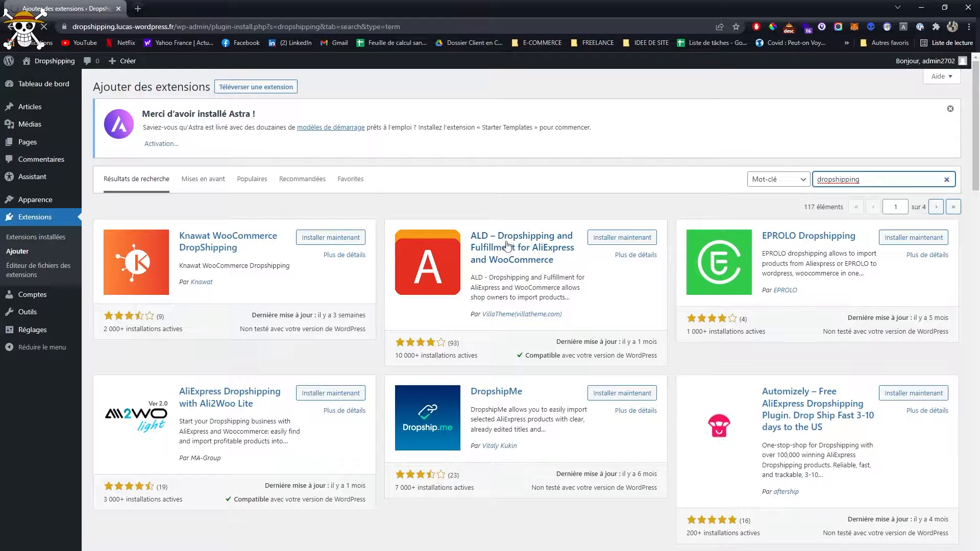
left_click(622, 237)
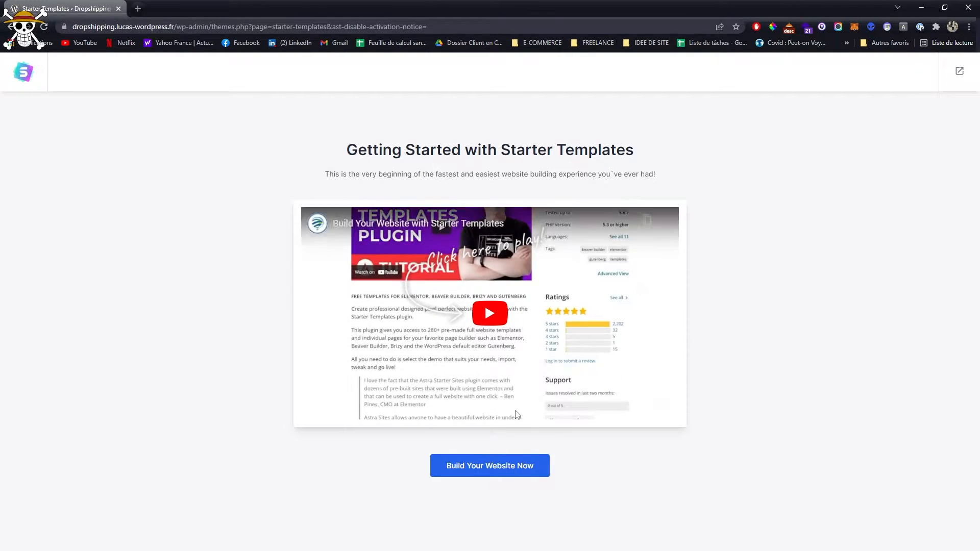
- Return to the wp-admin dashboard and activate all installed extensions with one bulk action
left_click_drag(211, 27, 544, 39)
key("BackSpace")
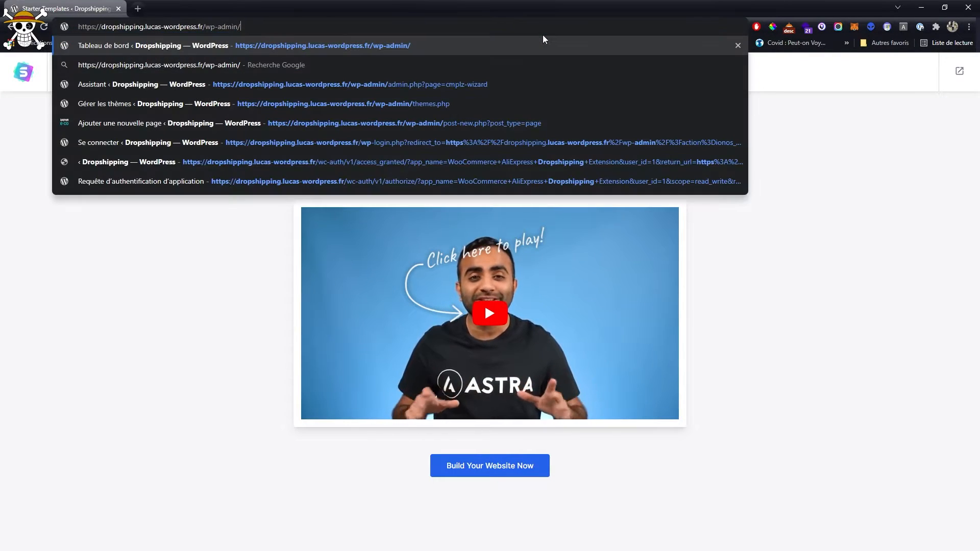
key("Return")
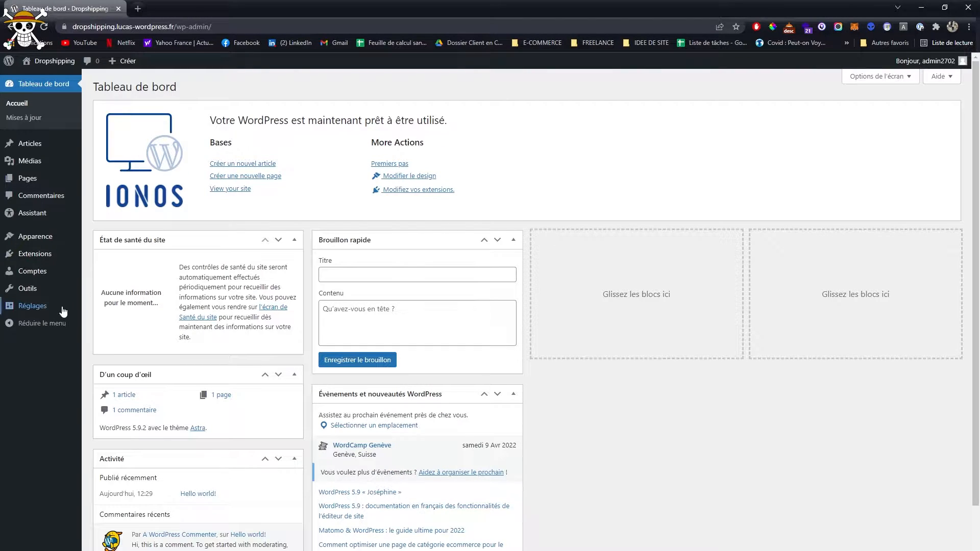
left_click(103, 261)
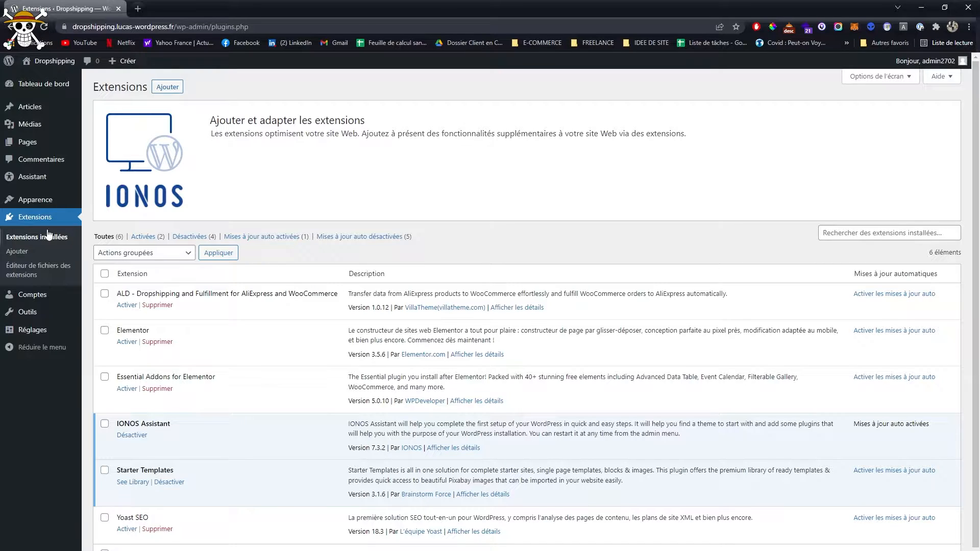
left_click(105, 274)
left_click(137, 254)
left_click(118, 271)
left_click(211, 259)
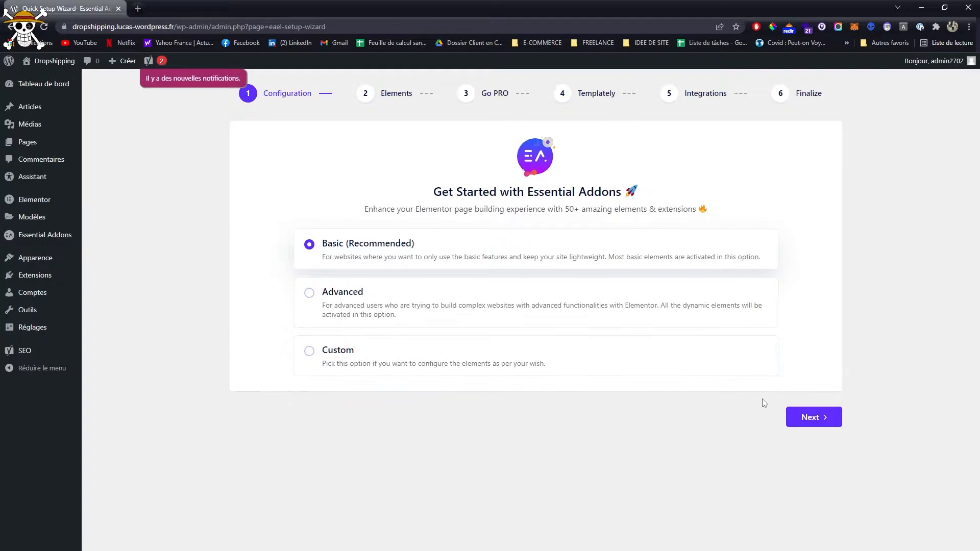
- Complete the Essential Addons setup wizard with the Basic (Recommended) configuration, without installing Templately
left_click(823, 420)
left_click(819, 499)
left_click(821, 408)
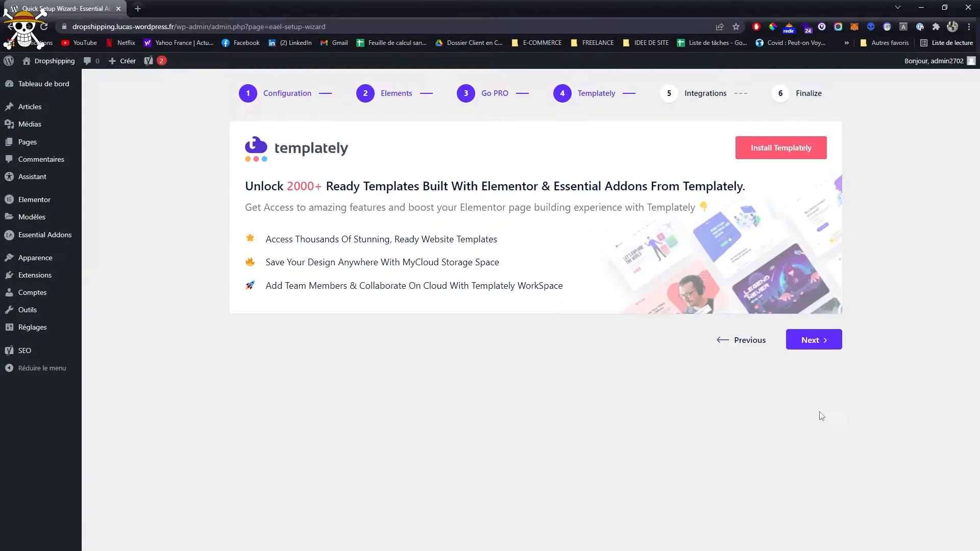
left_click(816, 341)
left_click(807, 500)
left_click(495, 396)
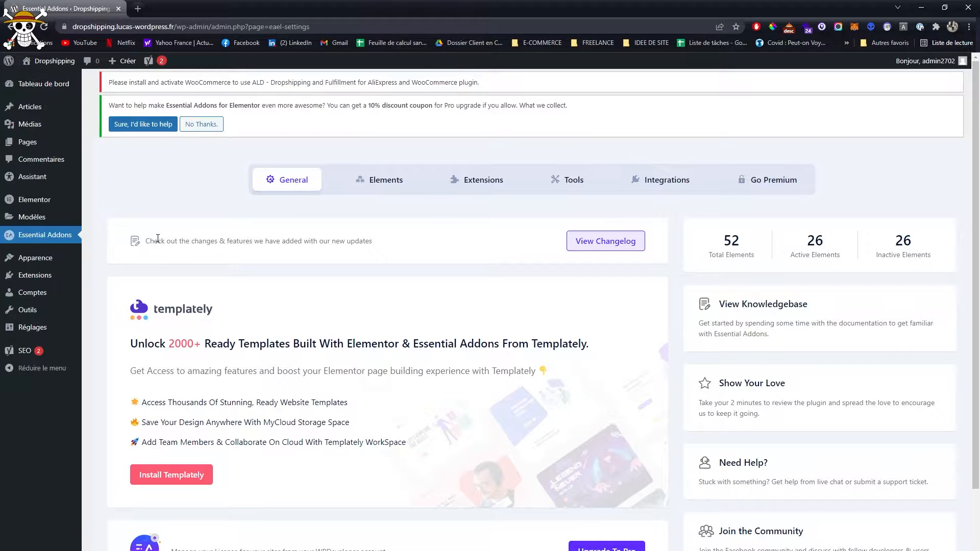
- Open the installed extensions list and highlight the name of the ALD dropshipping plugin
mouse_move(36, 277)
left_click(95, 280)
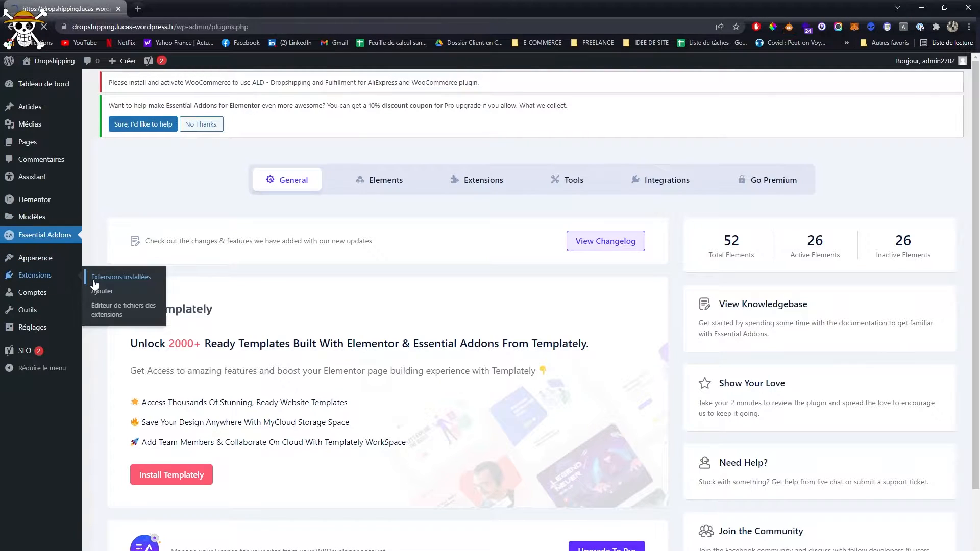
double_click(204, 374)
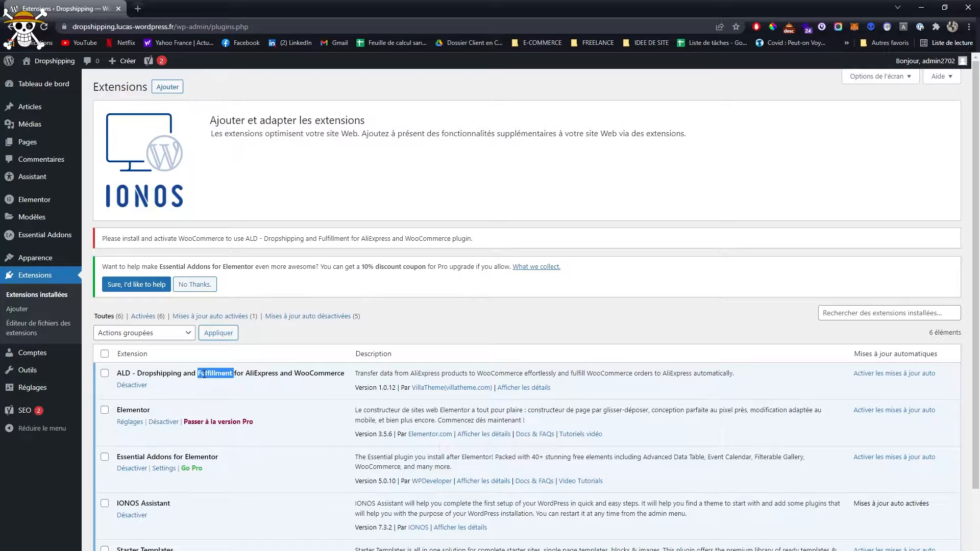
triple_click(204, 374)
- Search the extensions available to add for "ald"
mouse_move(67, 262)
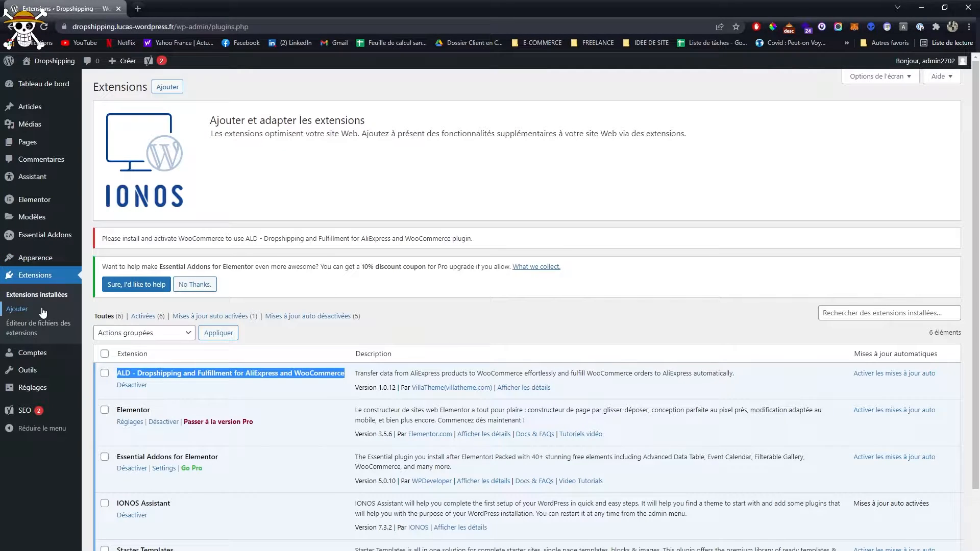
left_click(189, 387)
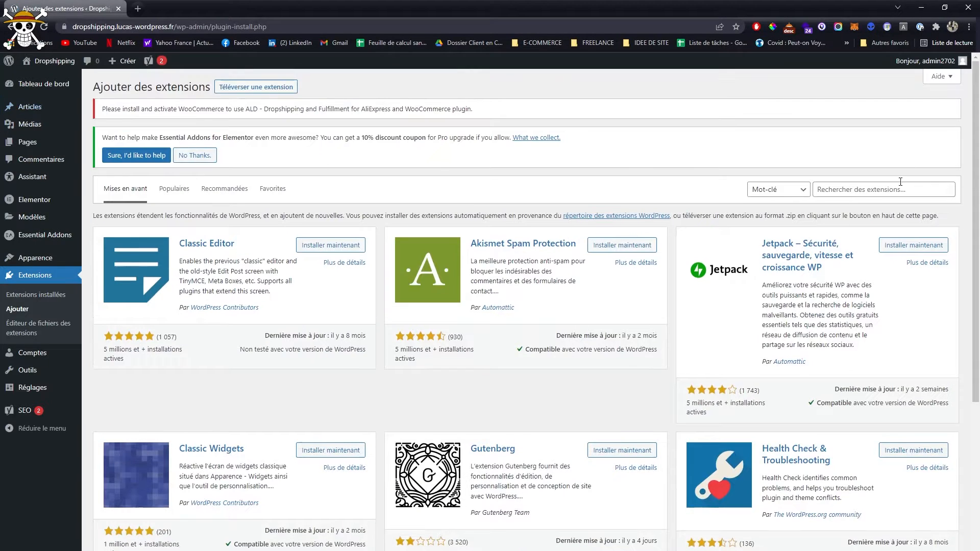
left_click(883, 188)
type("ald")
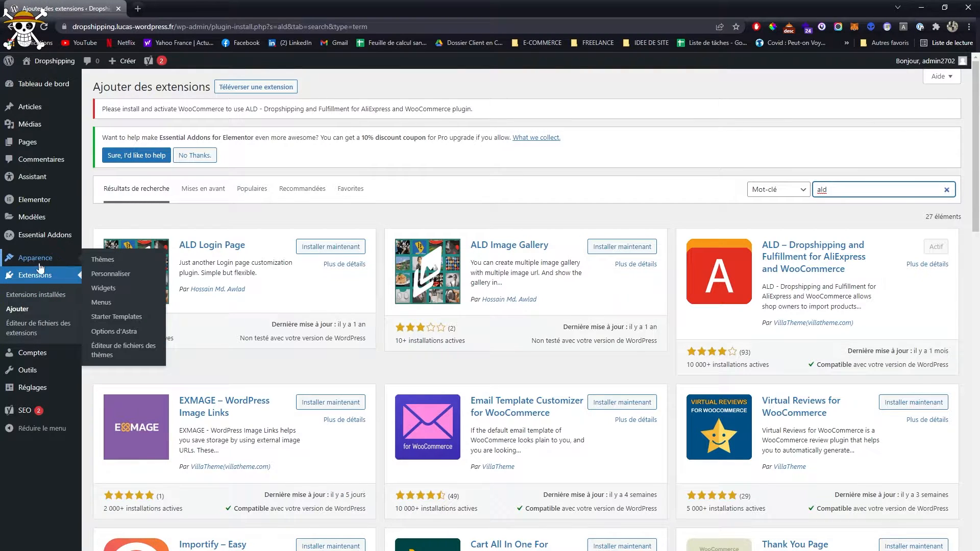
- Open Starter Templates, start building the website and select Elementor as the page builder
mouse_move(36, 265)
left_click(113, 321)
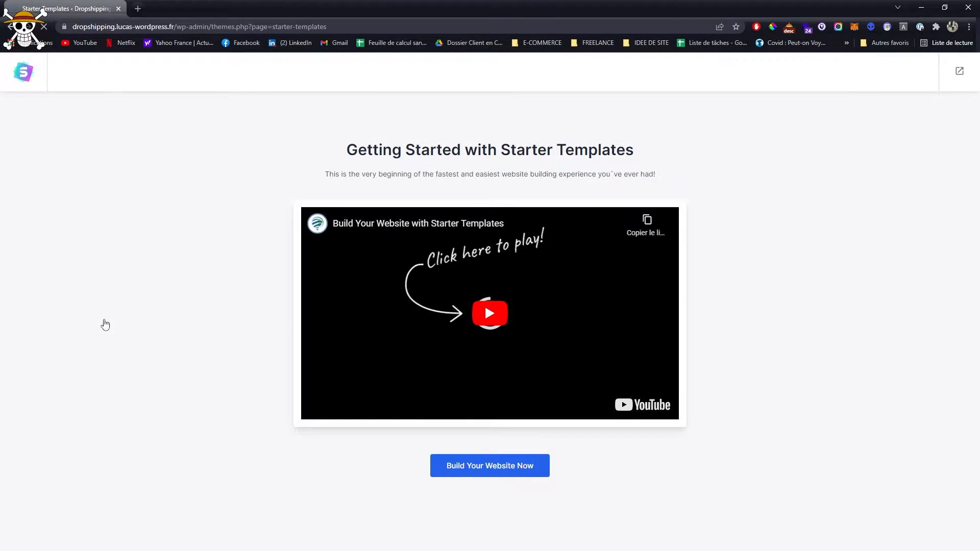
left_click(508, 462)
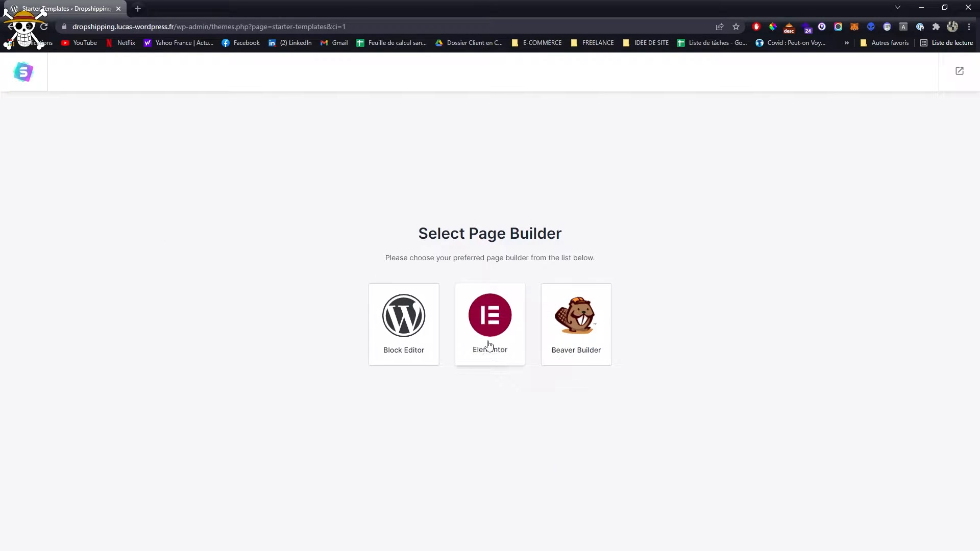
left_click(489, 345)
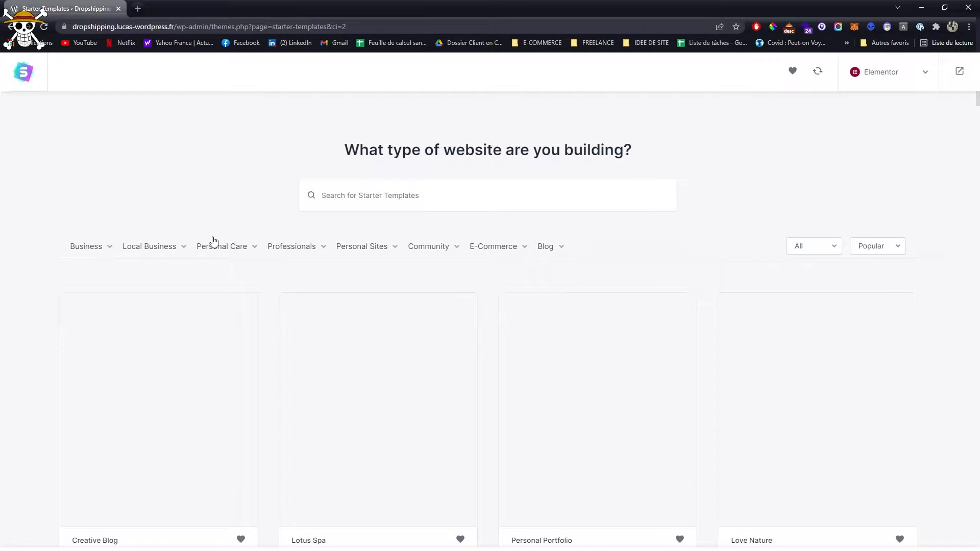
- Filter the starter templates by the E-Commerce category Online Shop and browse the available designs
mouse_move(108, 268)
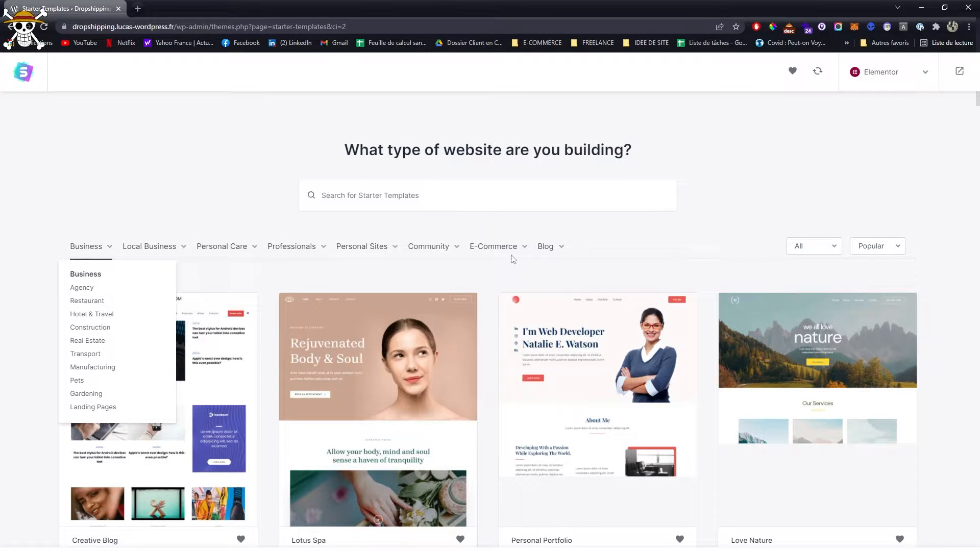
mouse_move(497, 249)
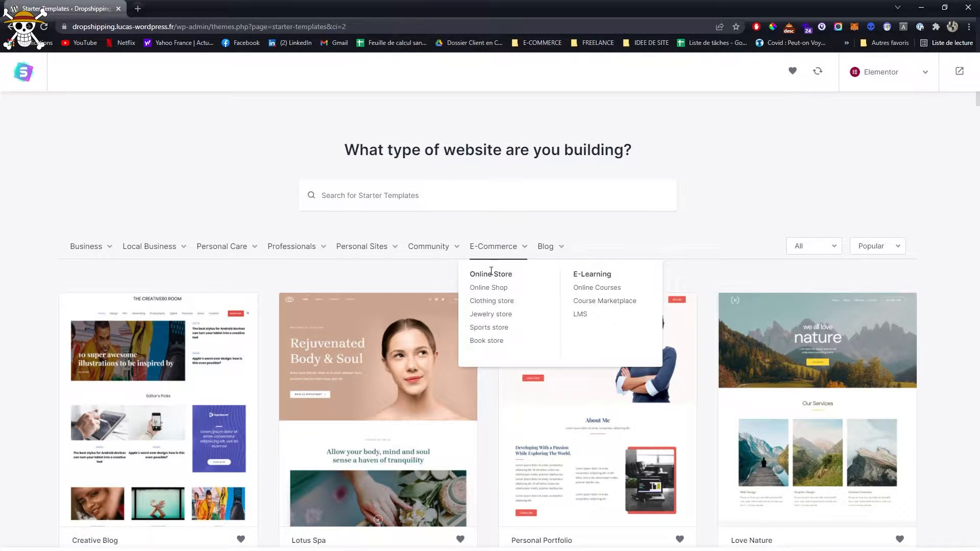
left_click(488, 287)
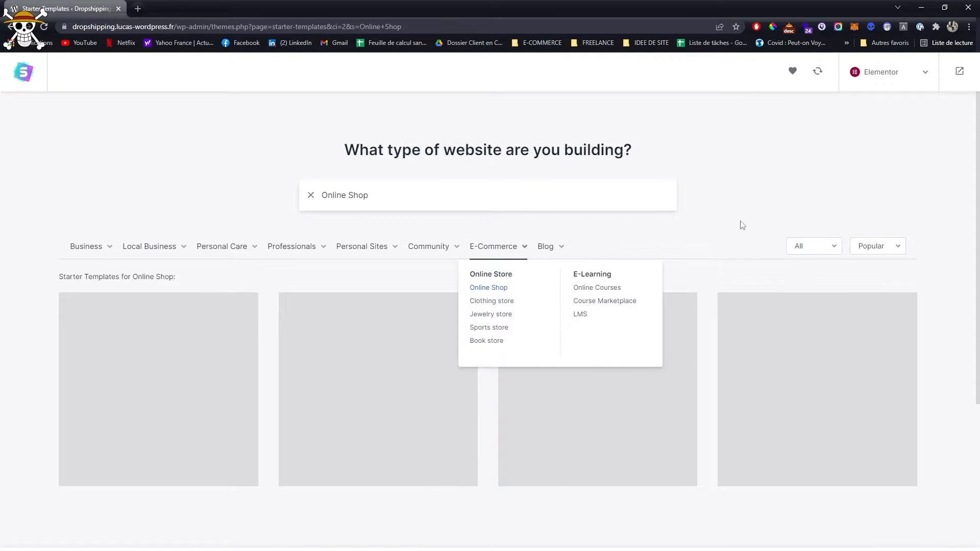
scroll(735, 236, "down", 1)
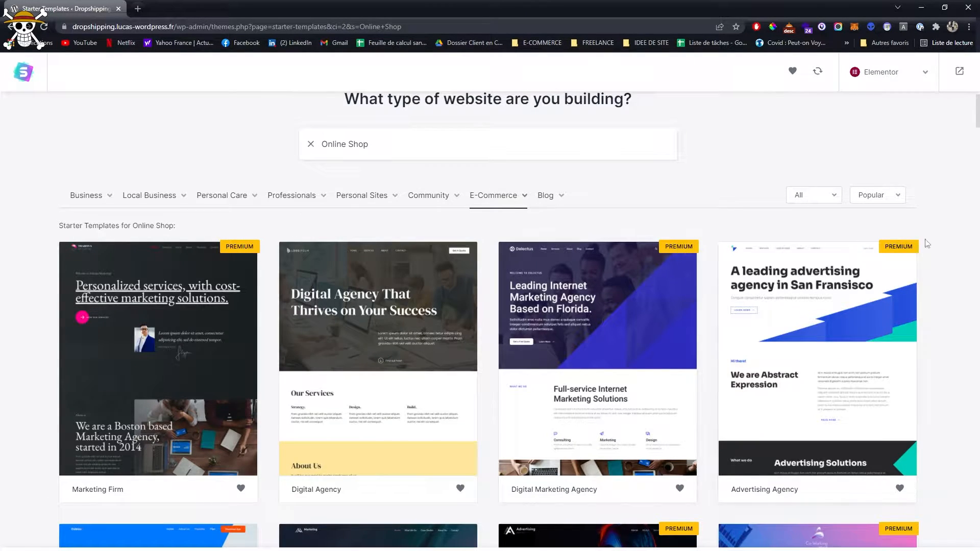
mouse_move(507, 204)
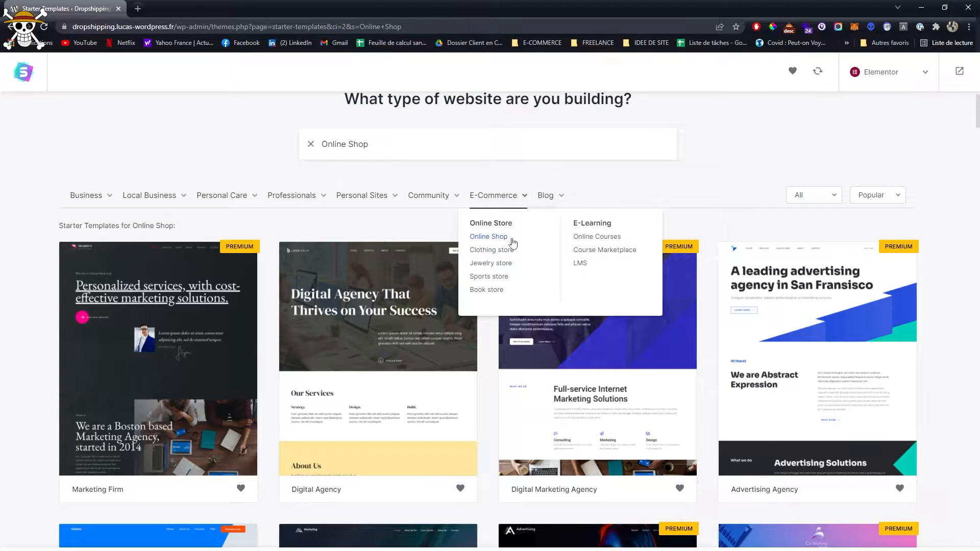
scroll(748, 226, "down", 2)
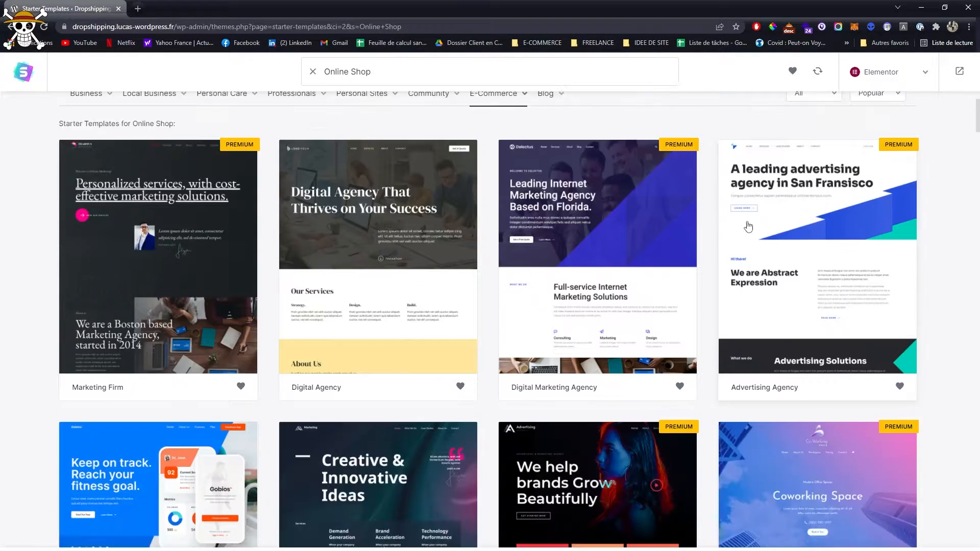
- Look through the listed starter templates and select the Plant Shop design
scroll(748, 226, "down", 10)
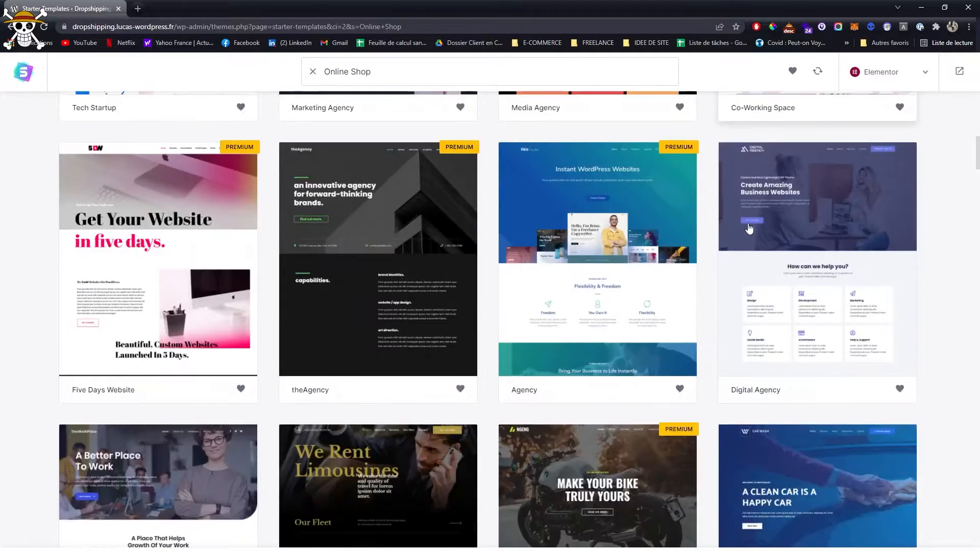
scroll(748, 228, "down", 10)
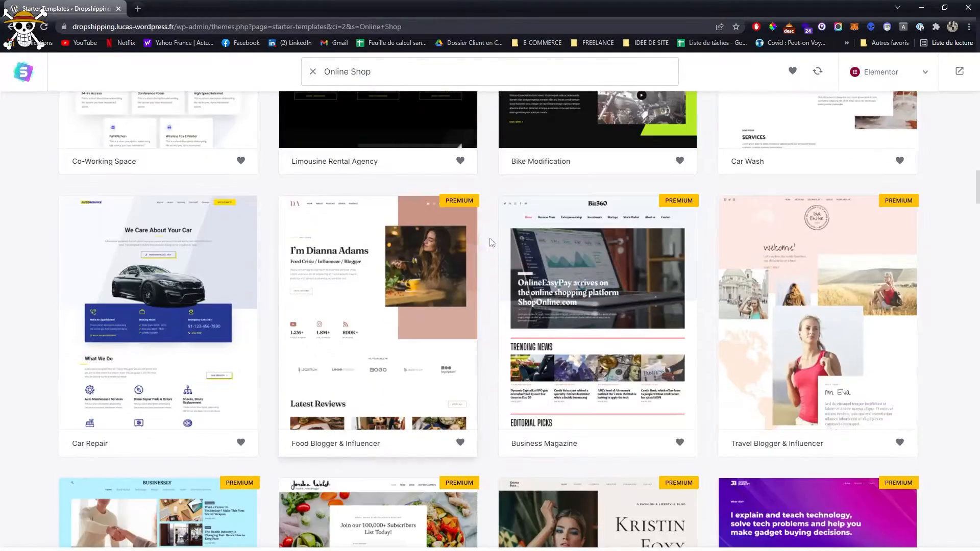
scroll(491, 242, "down", 8)
scroll(676, 278, "down", 13)
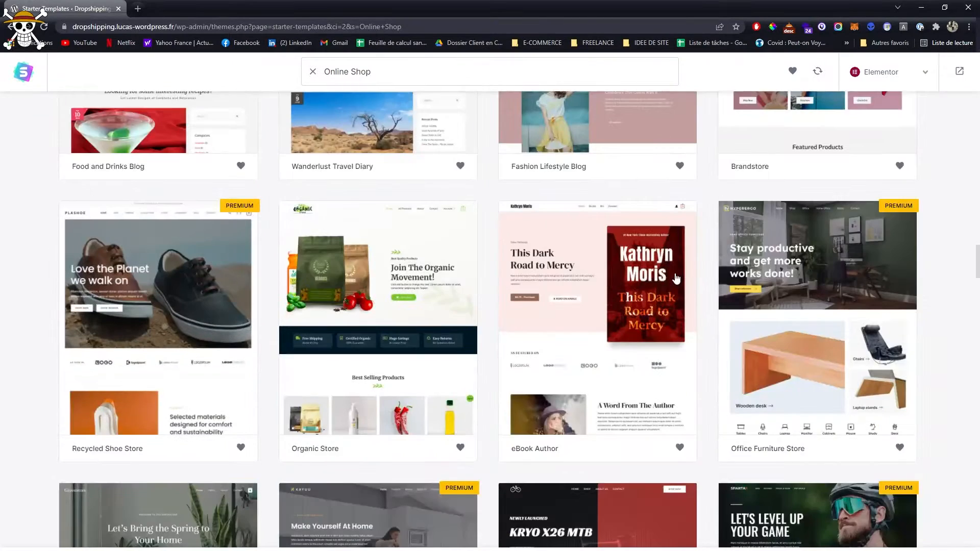
scroll(676, 278, "down", 5)
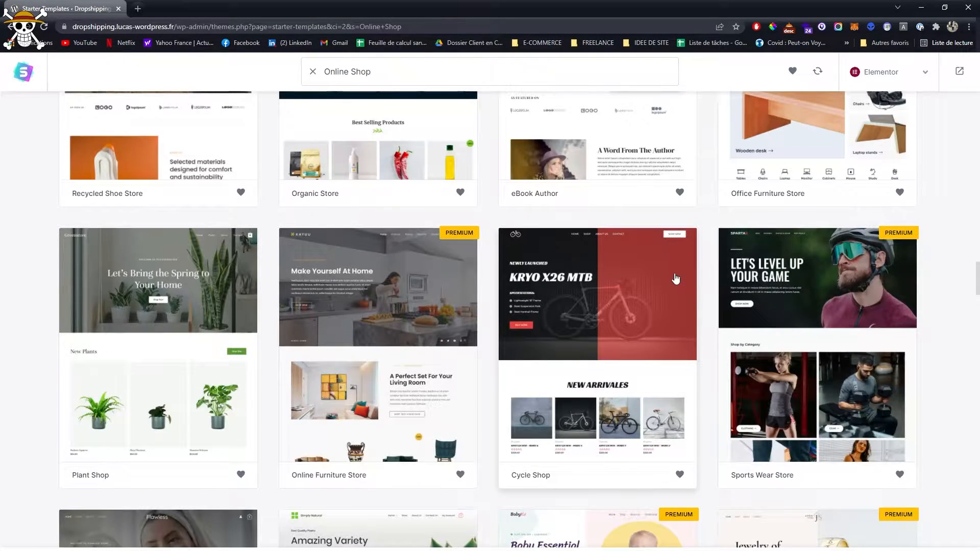
scroll(676, 278, "up", 5)
scroll(203, 301, "down", 5)
left_click(203, 302)
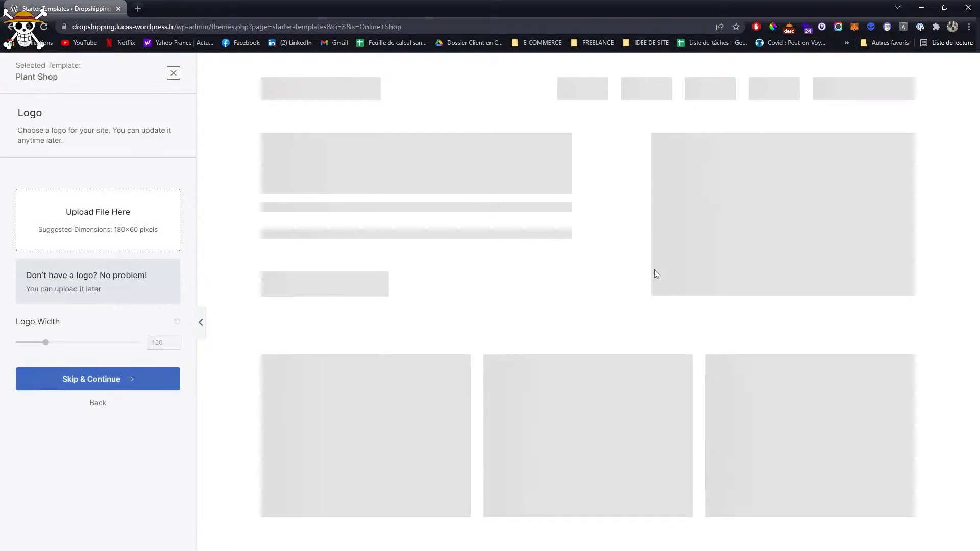
- Preview the Plant Shop home page and skip adding a logo
scroll(656, 274, "down", 10)
scroll(656, 274, "down", 15)
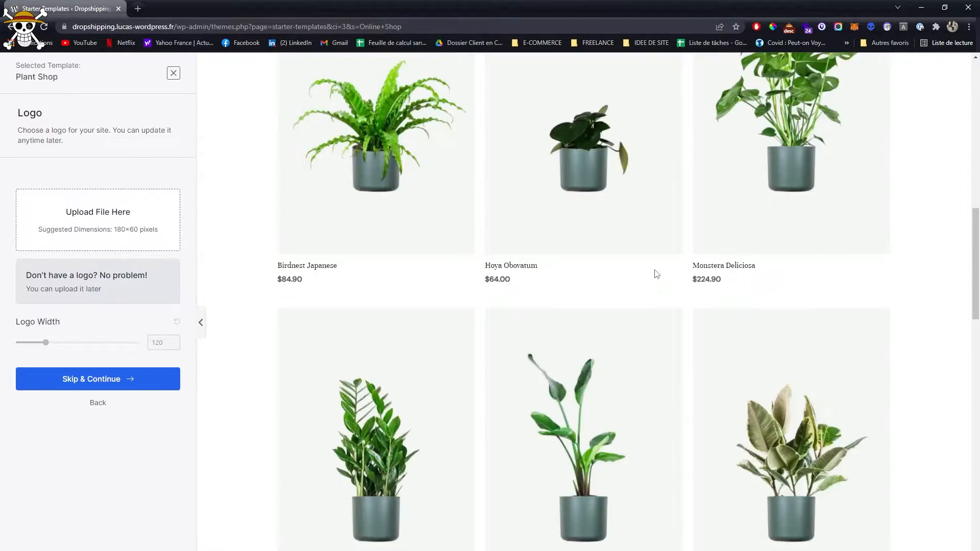
scroll(655, 271, "down", 10)
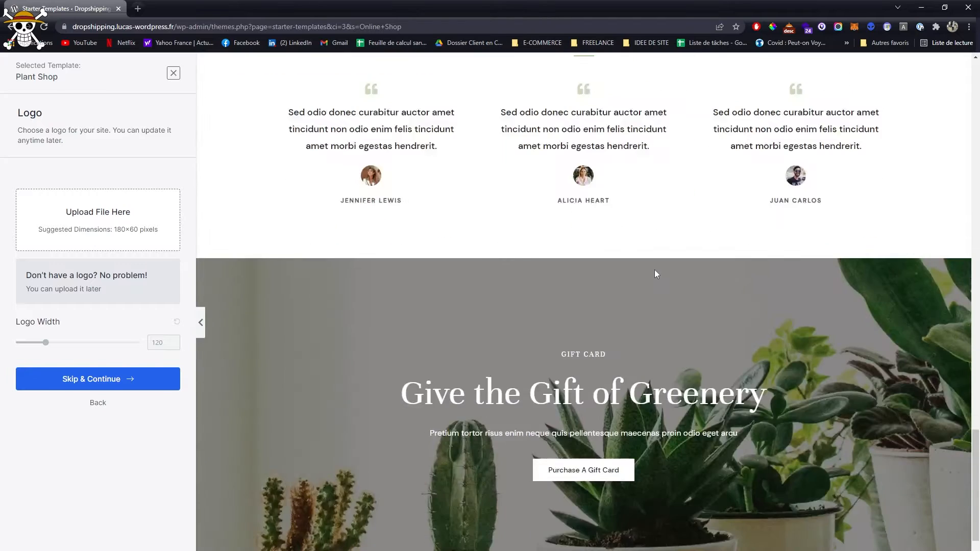
left_click(142, 379)
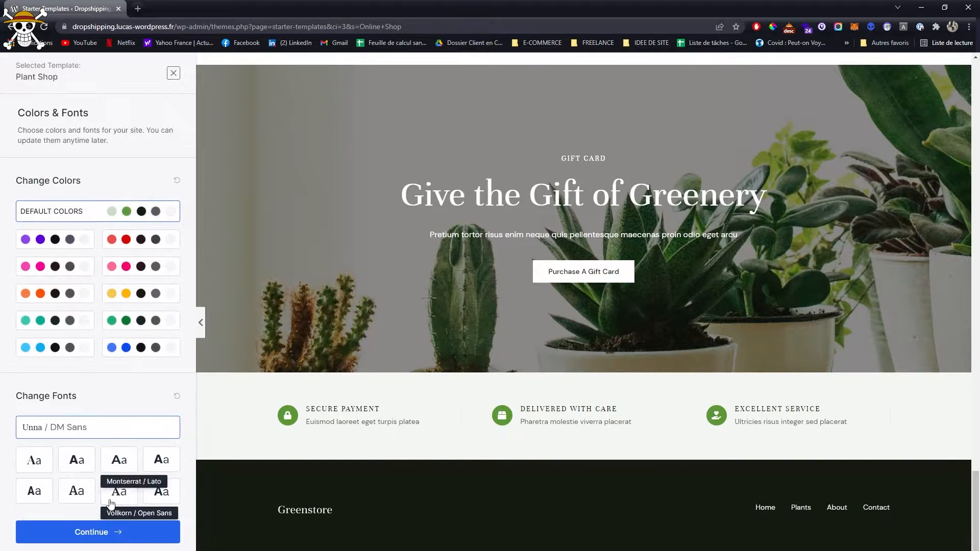
- Review the template preview and continue with the default colors and the Unna / DM Sans fonts
scroll(442, 338, "up", 7)
scroll(423, 335, "up", 7)
scroll(359, 345, "down", 1)
scroll(306, 352, "up", 1)
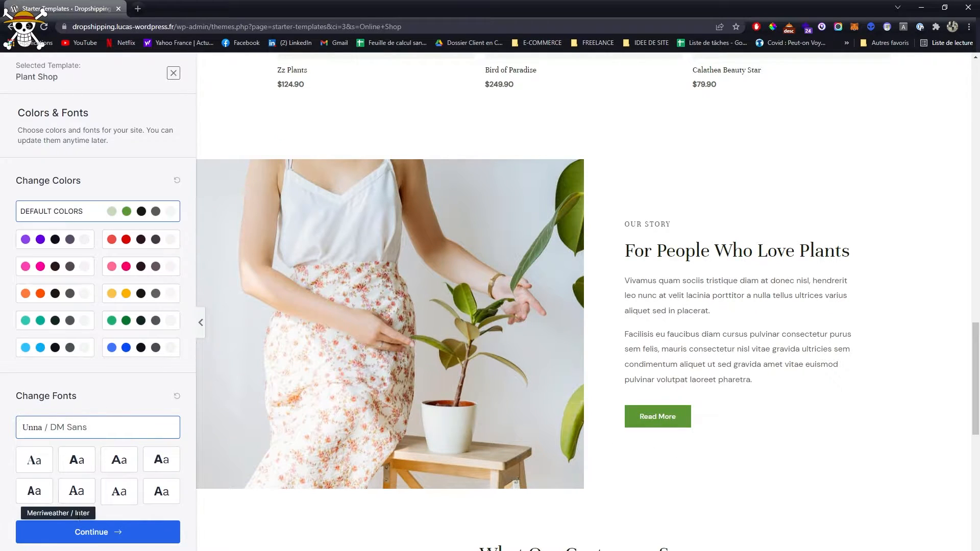
left_click(98, 534)
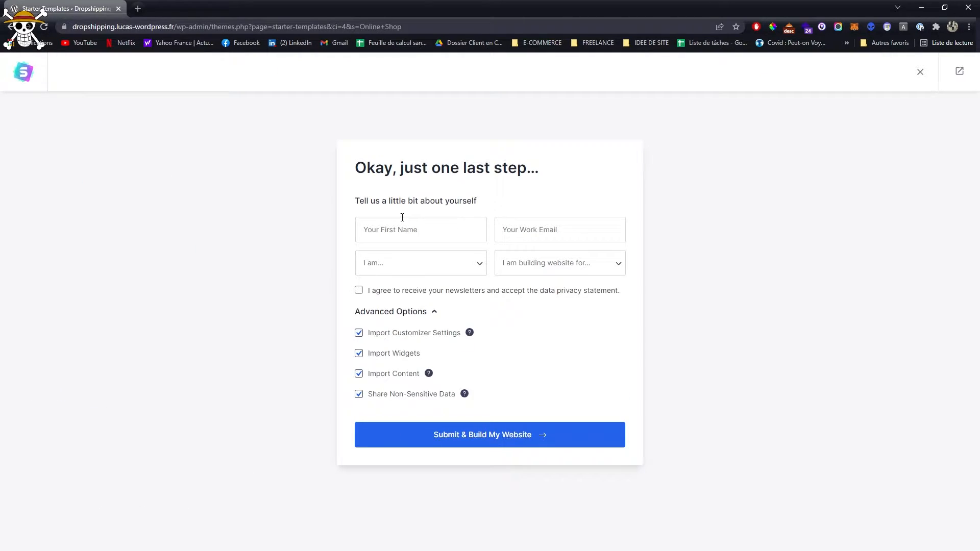
- Submit the final form and build the website, importing customizer settings, widgets and content
left_click(423, 270)
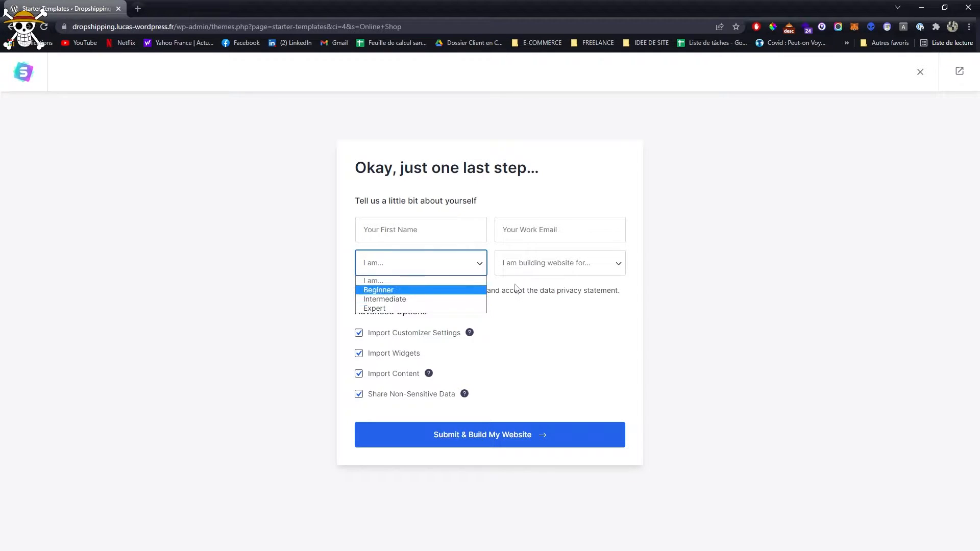
left_click(606, 278)
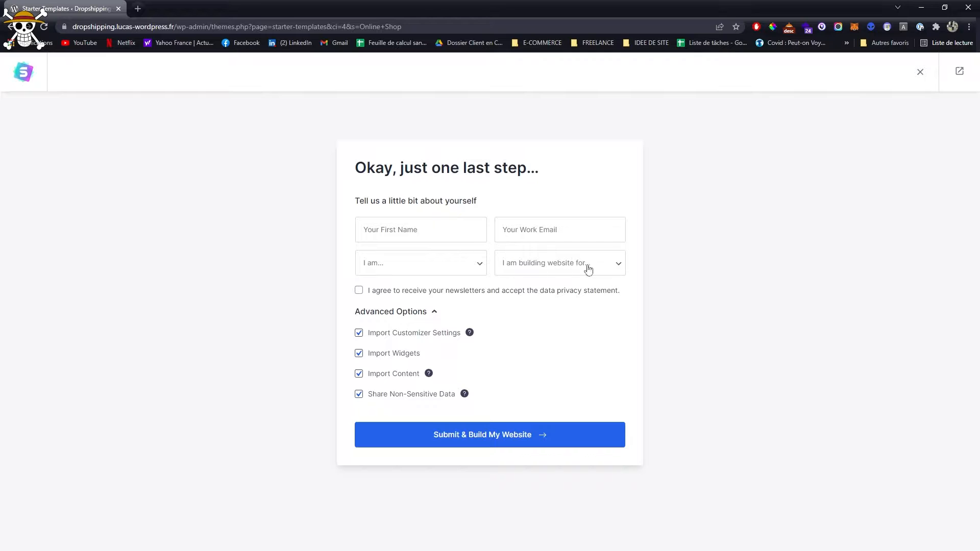
left_click(516, 439)
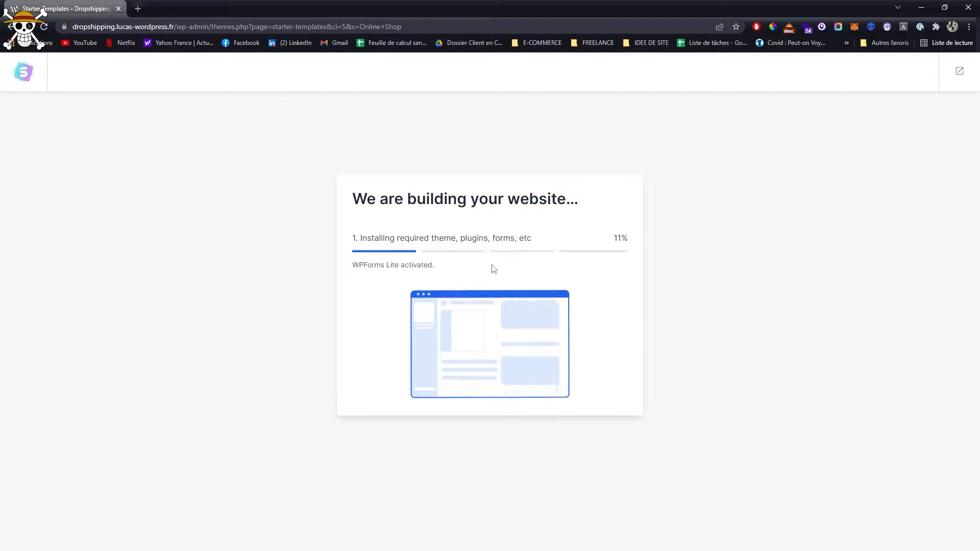
triple_click(356, 264)
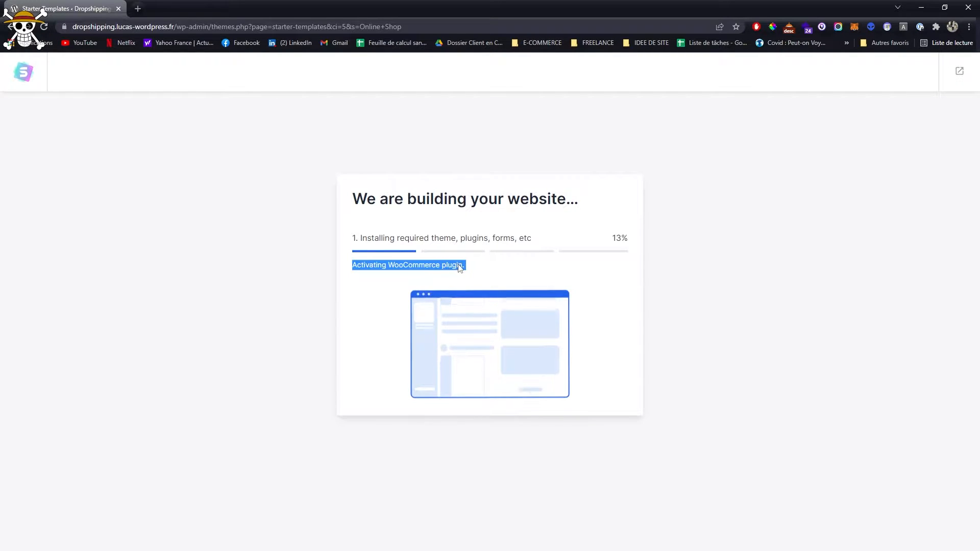
left_click(455, 270)
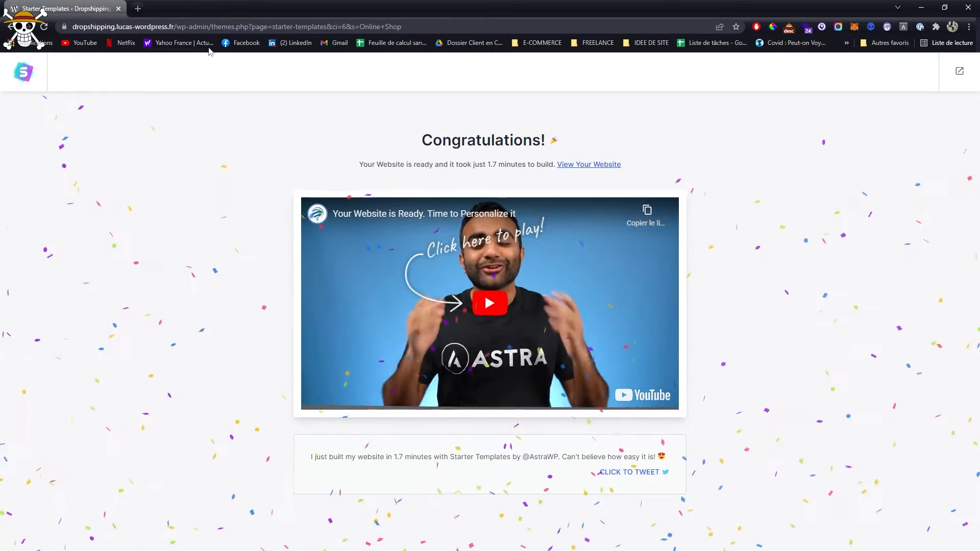
- Return to the WordPress dashboard by shortening the page address to /wp-admin/
left_click_drag(211, 26, 505, 21)
key("BackSpace")
key("Return")
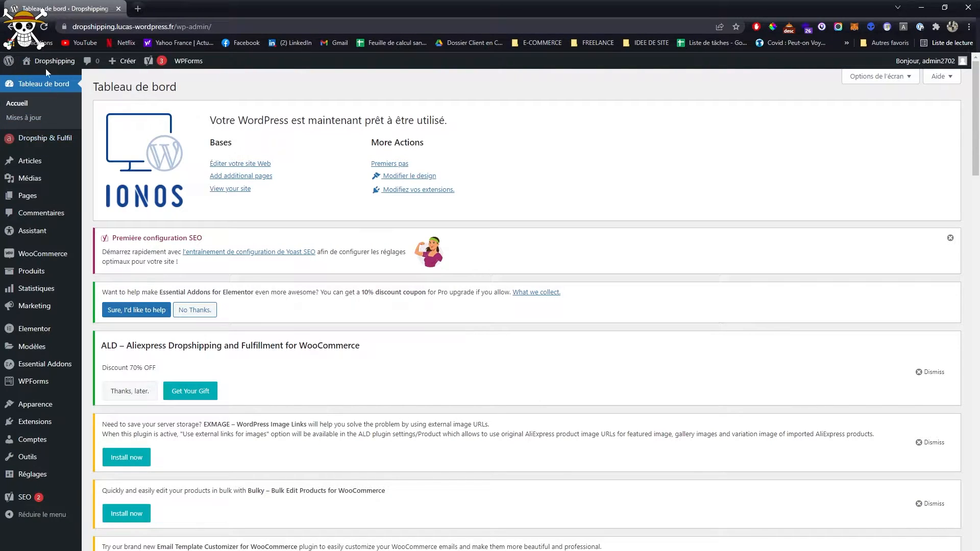
- Open the live site in a new browser tab and examine its home page down to the footer
middle_click(45, 84)
left_click(163, 4)
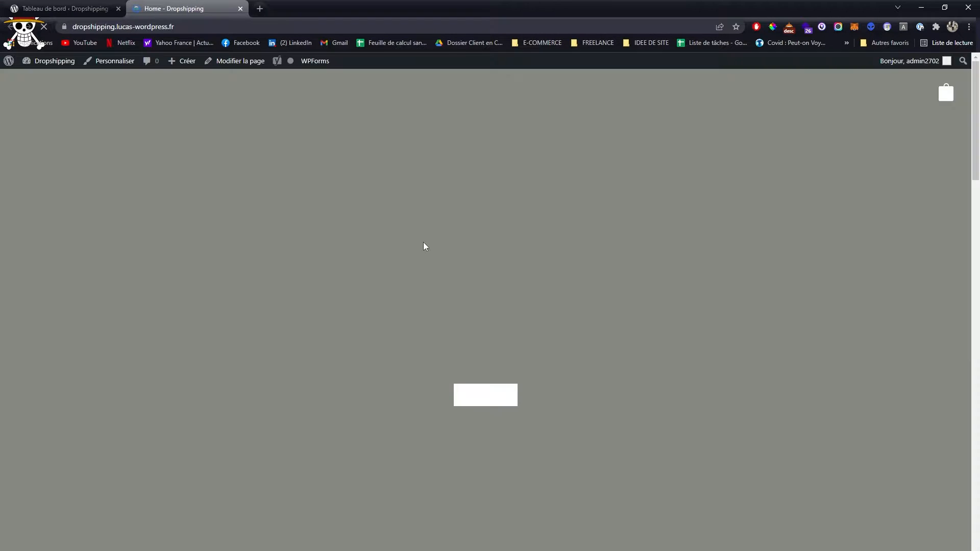
scroll(424, 241, "down", 10)
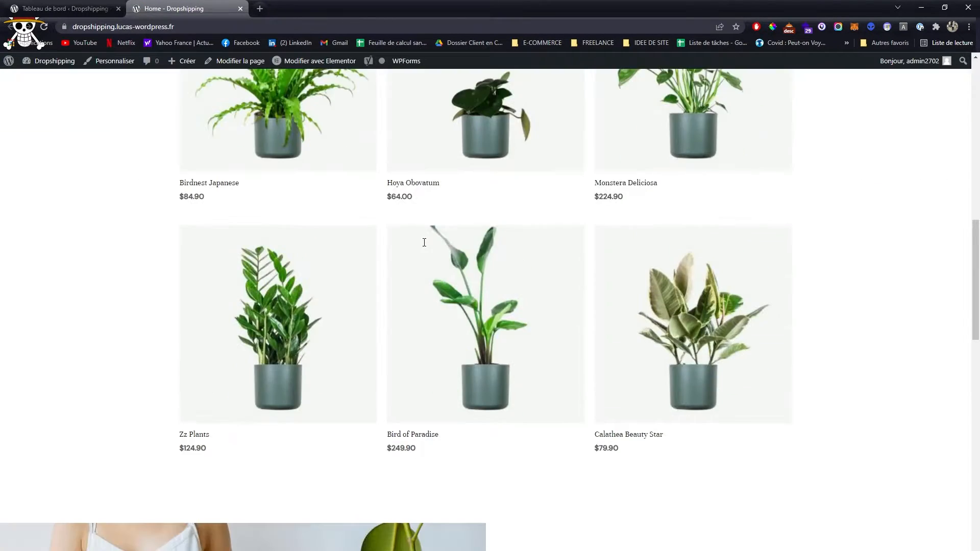
scroll(423, 241, "down", 5)
scroll(420, 248, "down", 6)
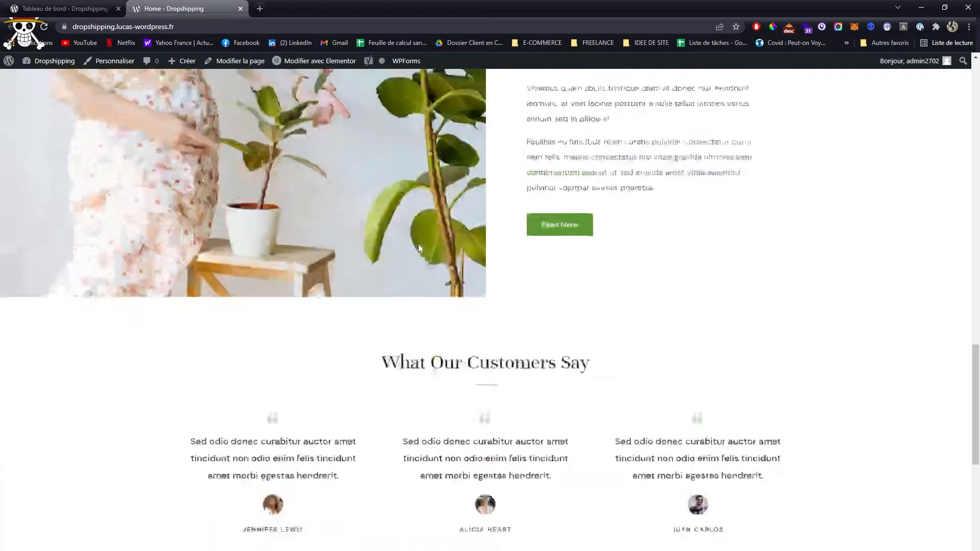
scroll(419, 244, "down", 7)
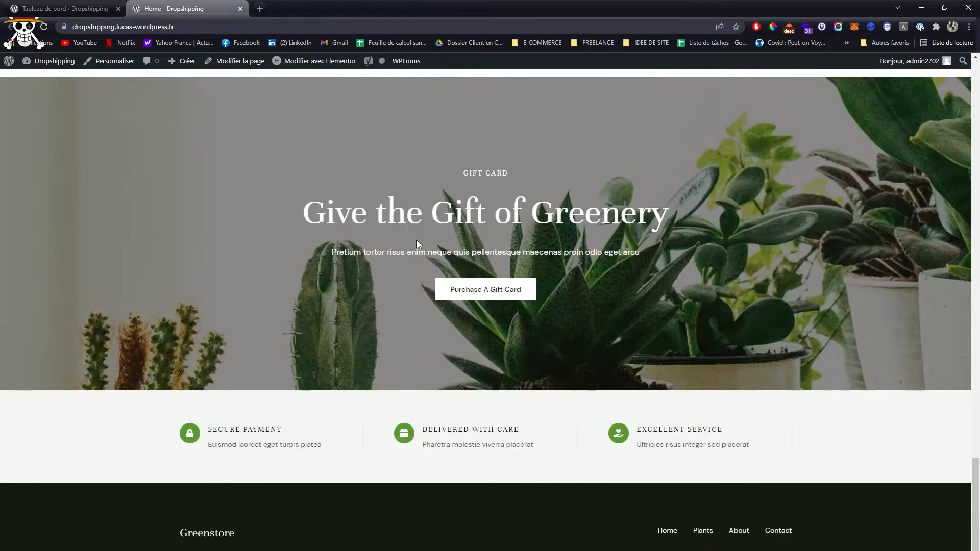
scroll(443, 517, "up", 20)
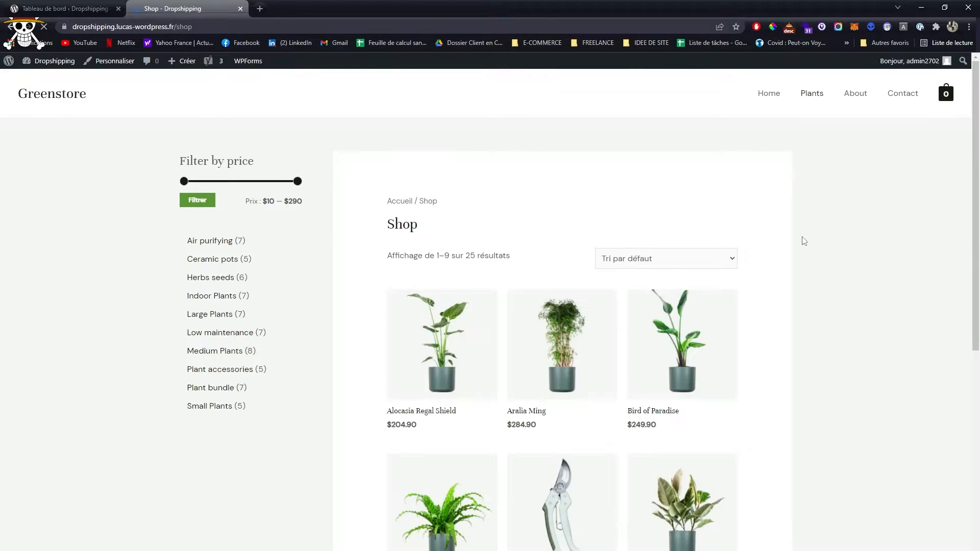
- Examine the shop page's price filter and product grid, and open the Dracaena Lisa product
left_click_drag(179, 161, 314, 205)
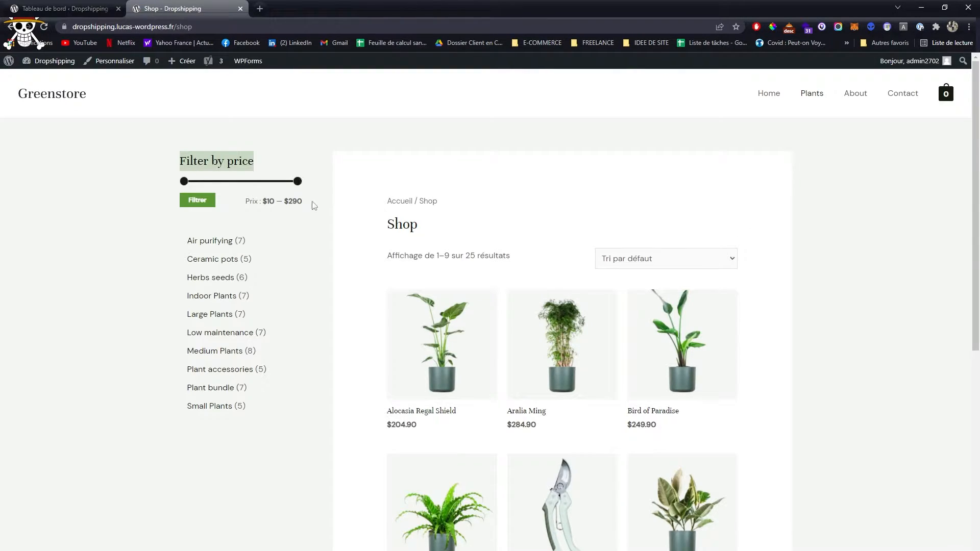
scroll(669, 334, "down", 5)
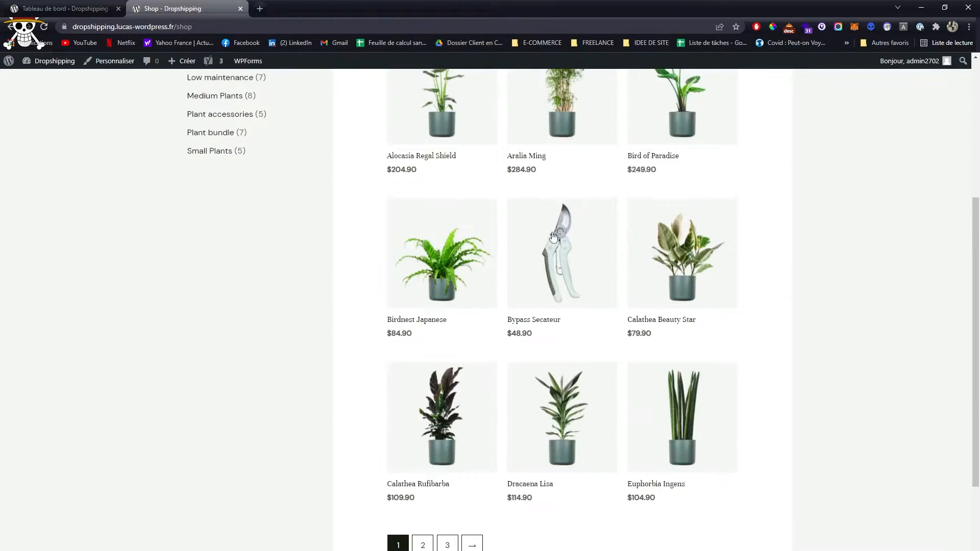
scroll(587, 298, "down", 3)
left_click(561, 293)
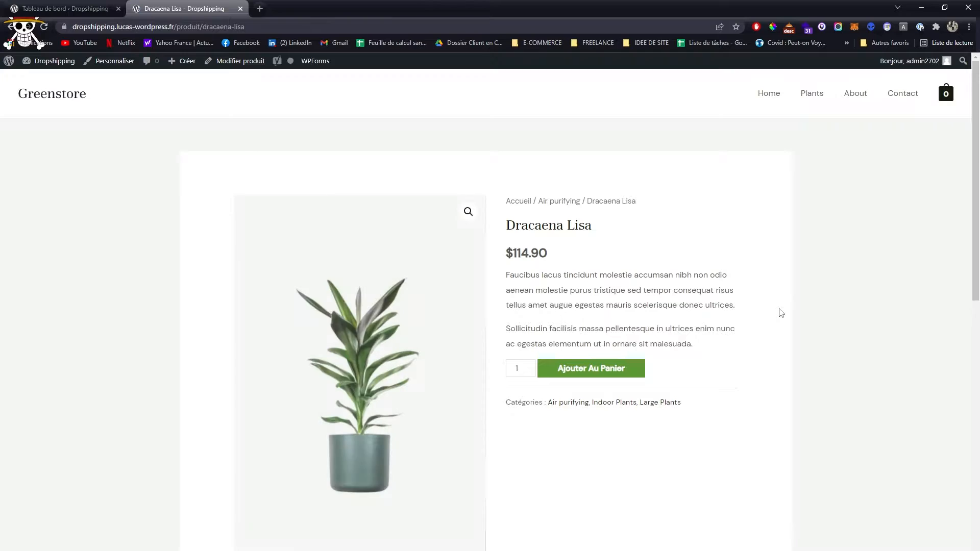
- Examine the Dracaena Lisa page, including its second gallery photo, short text, full description and similar products
scroll(779, 311, "down", 4)
scroll(636, 382, "up", 2)
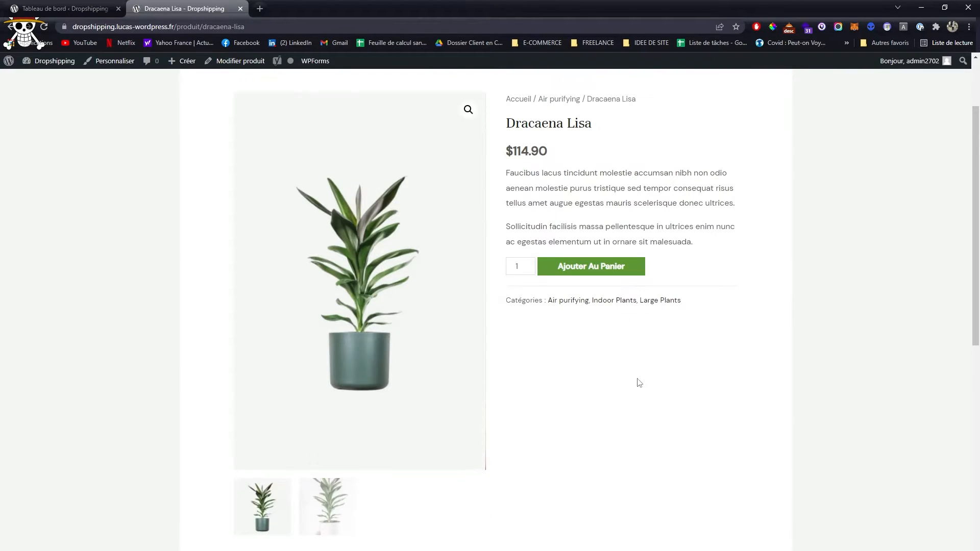
left_click(308, 500)
left_click_drag(513, 172, 631, 242)
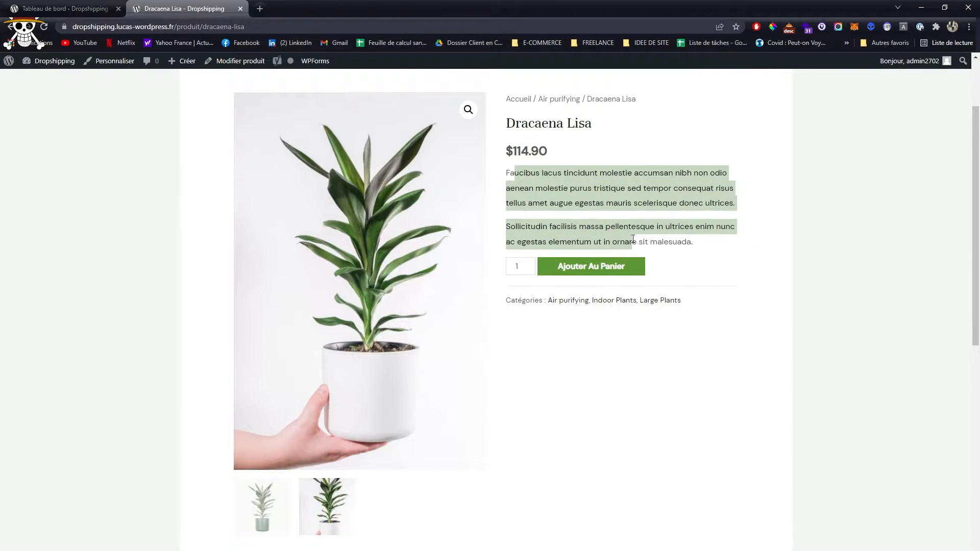
scroll(594, 269, "down", 5)
scroll(335, 276, "down", 3)
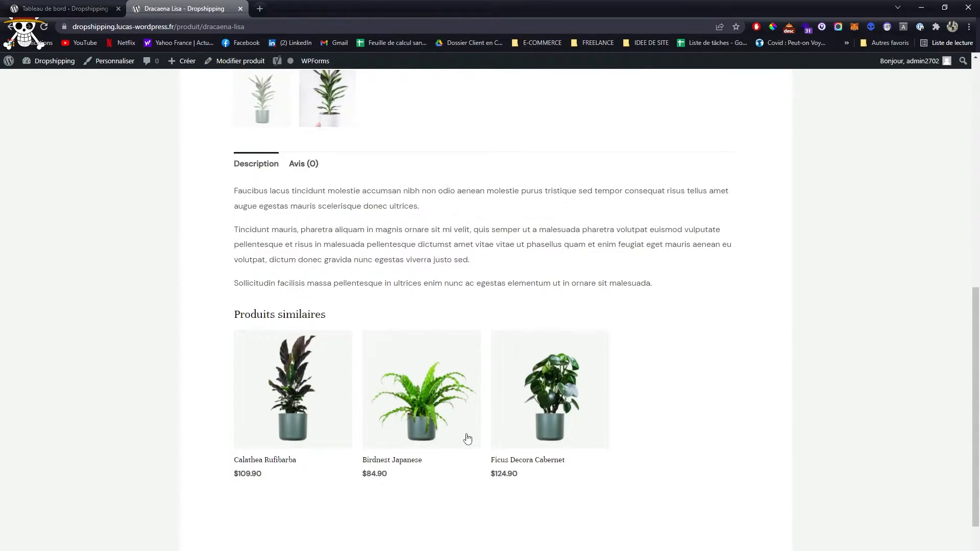
left_click_drag(248, 194, 468, 260)
scroll(579, 241, "up", 8)
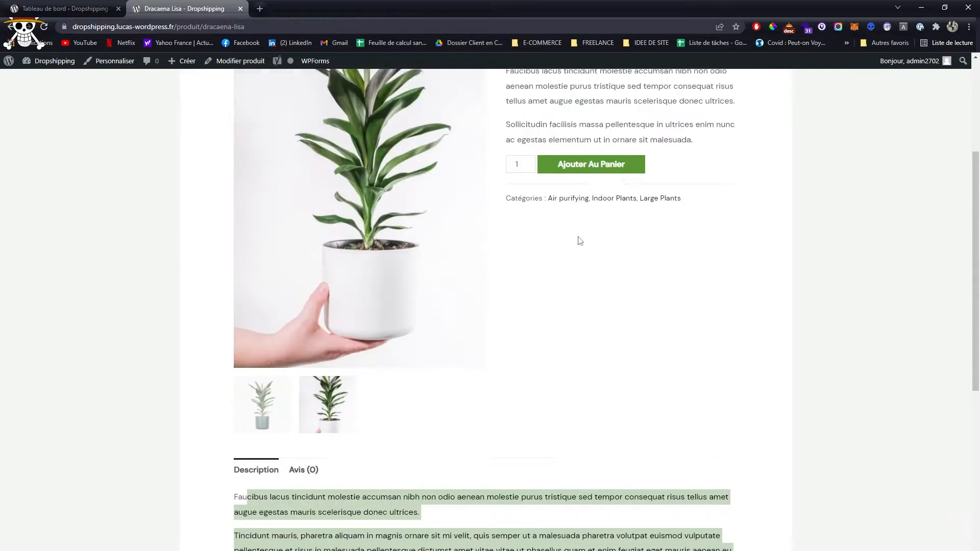
- Open the site's About page and examine its content
left_click(859, 96)
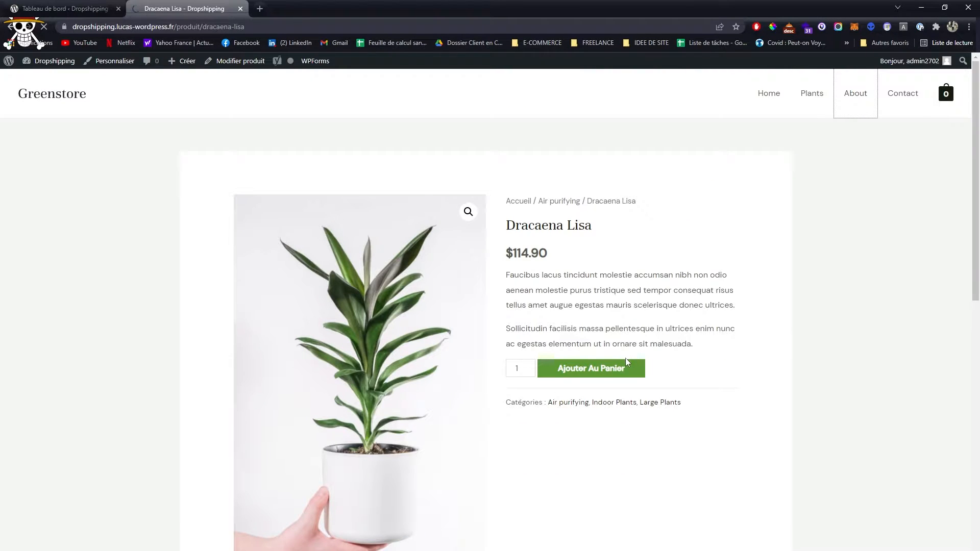
scroll(519, 266, "down", 5)
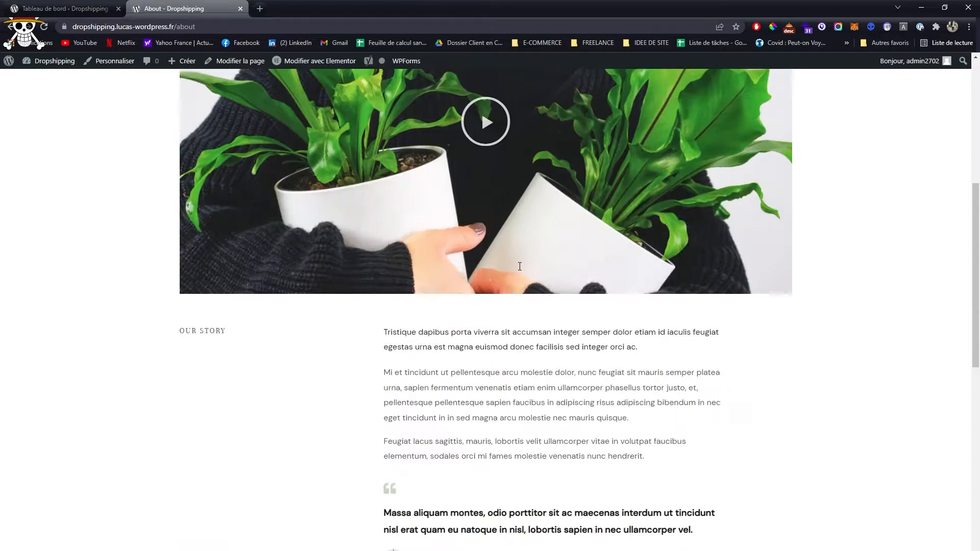
scroll(519, 266, "down", 10)
scroll(920, 176, "up", 20)
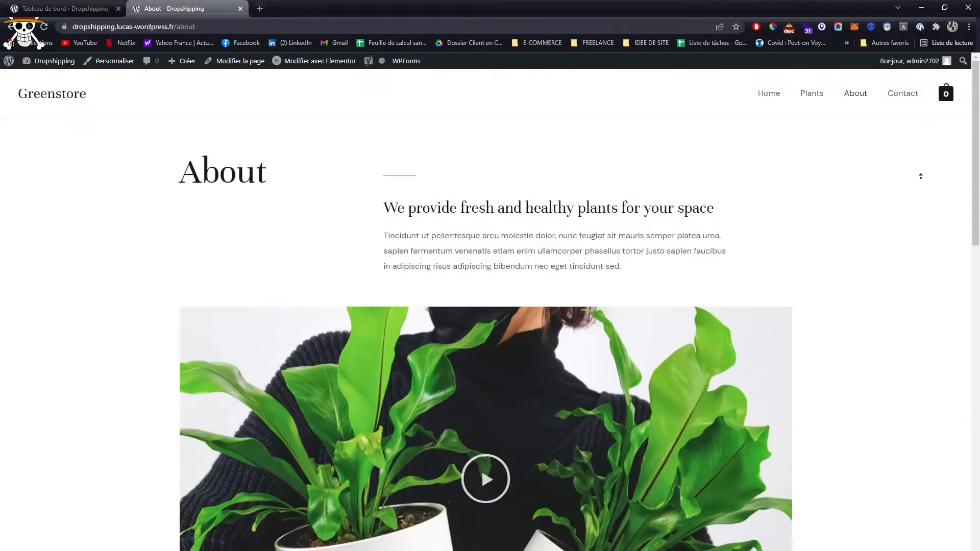
- Open the site's Contact page and examine the contact details, message form and map
left_click(904, 94)
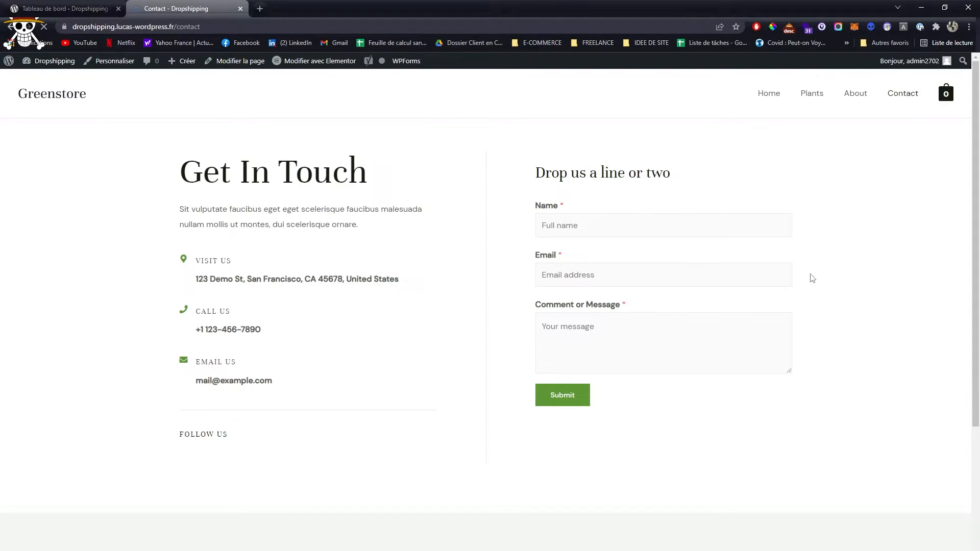
scroll(498, 258, "down", 4)
scroll(501, 261, "up", 2)
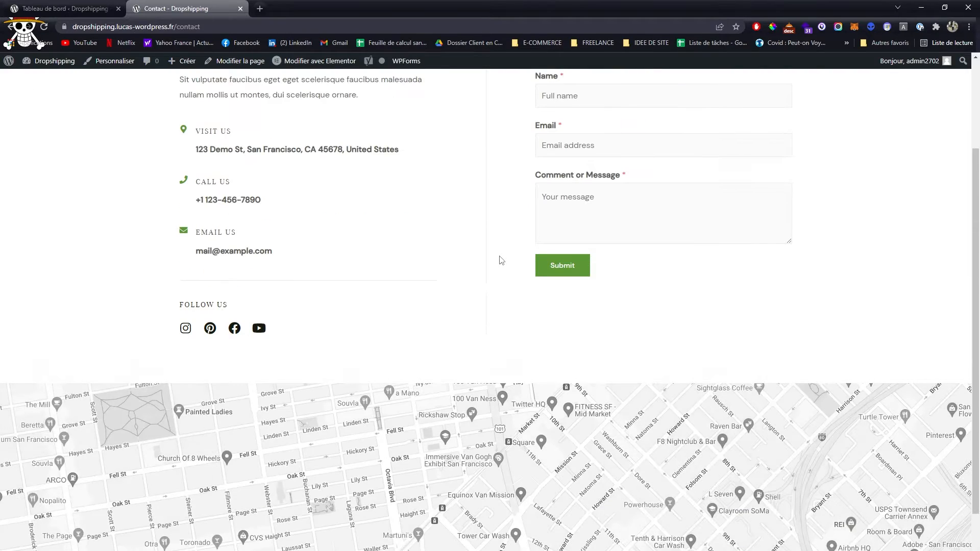
scroll(501, 260, "down", 2)
scroll(698, 368, "up", 1)
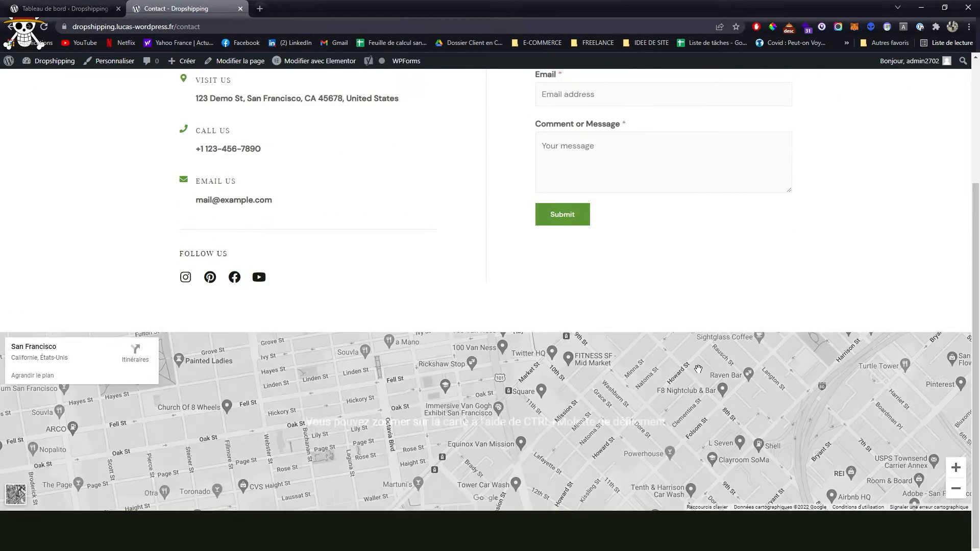
scroll(698, 369, "up", 3)
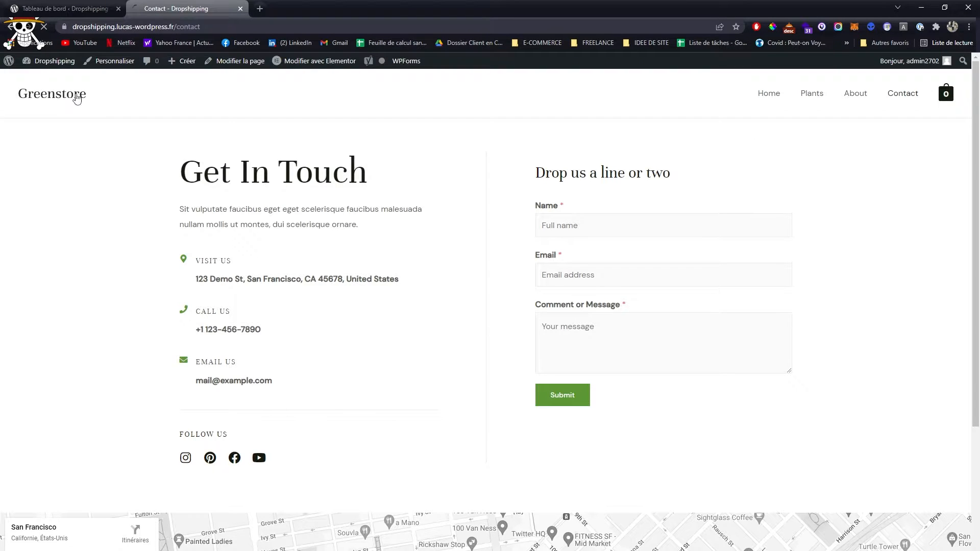
- Open the Dropship & Fulfil settings in the WordPress dashboard and dismiss the ALD discount and plugin promotion notices
middle_click(172, 5)
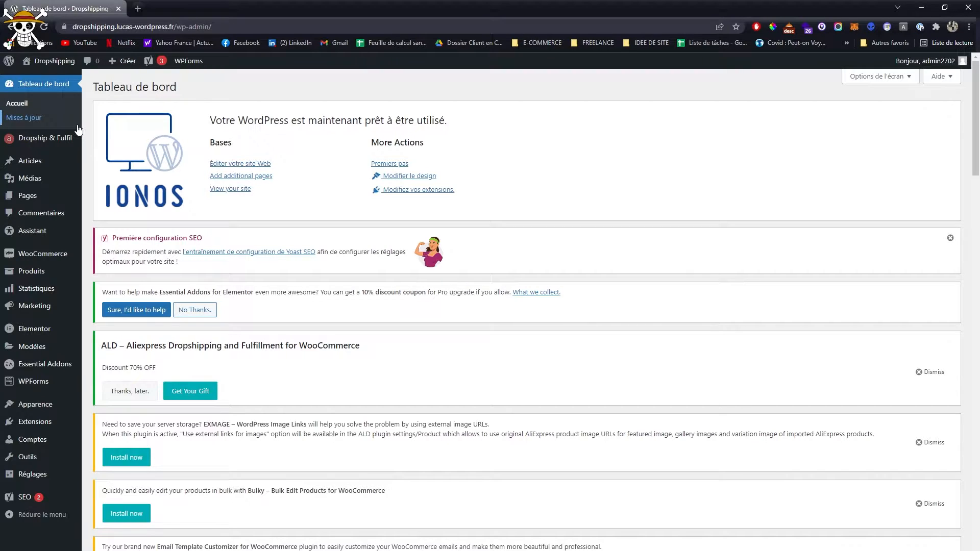
left_click(46, 142)
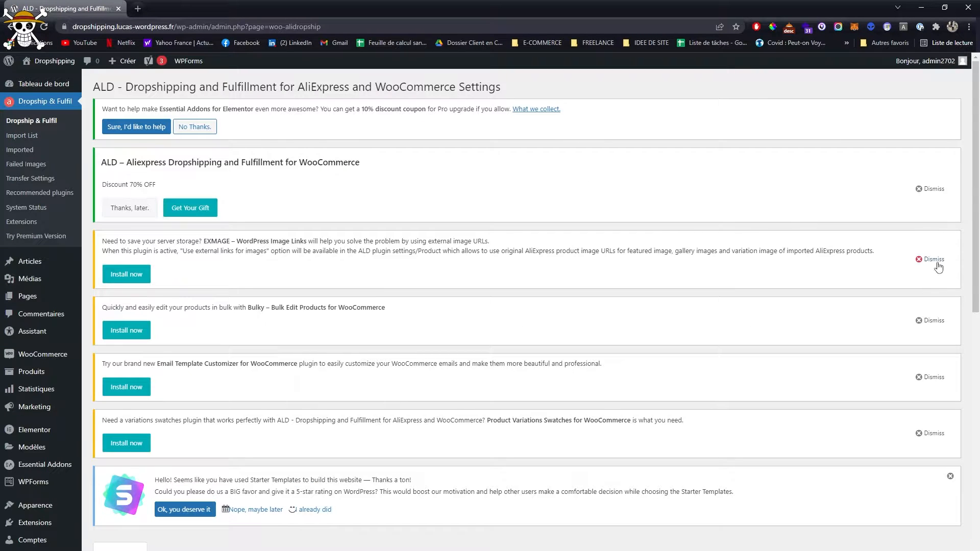
left_click(934, 260)
left_click(932, 268)
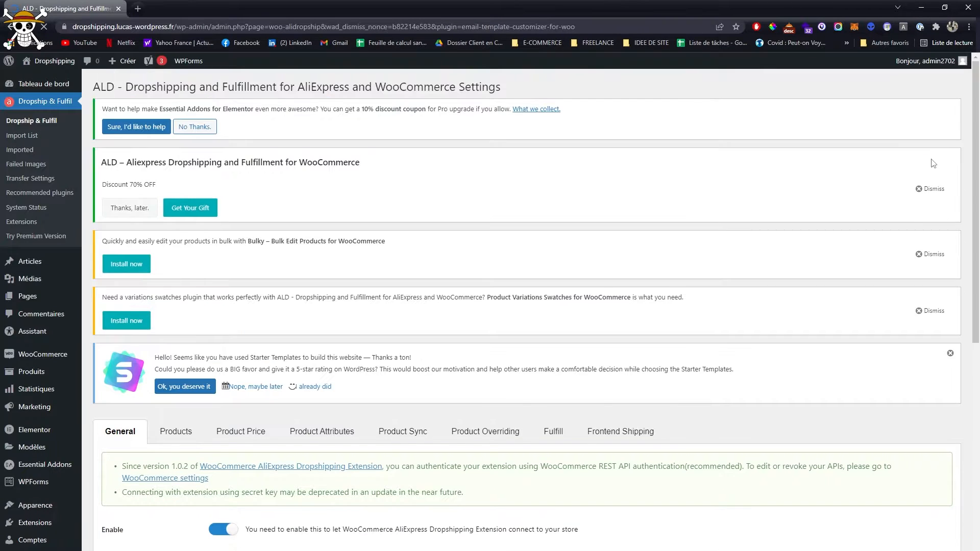
left_click(933, 192)
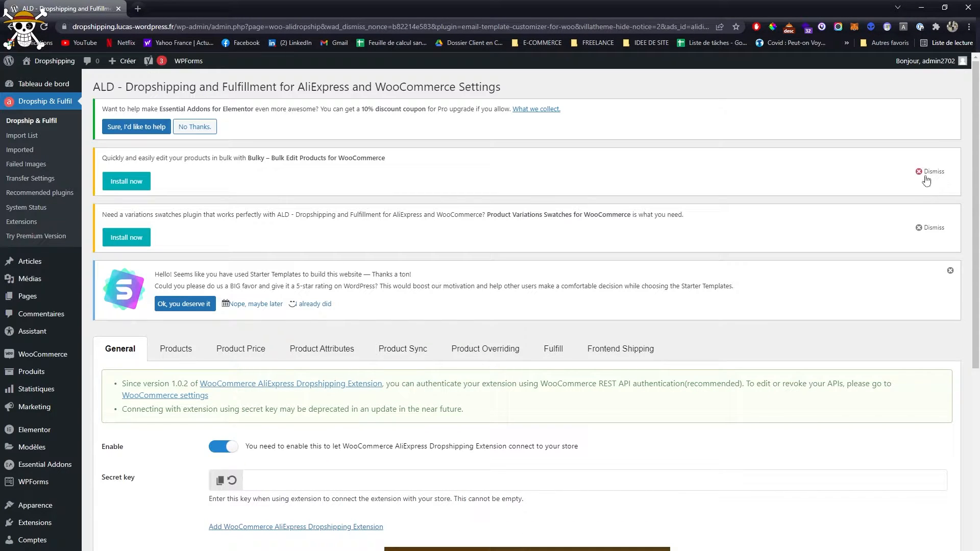
left_click(926, 175)
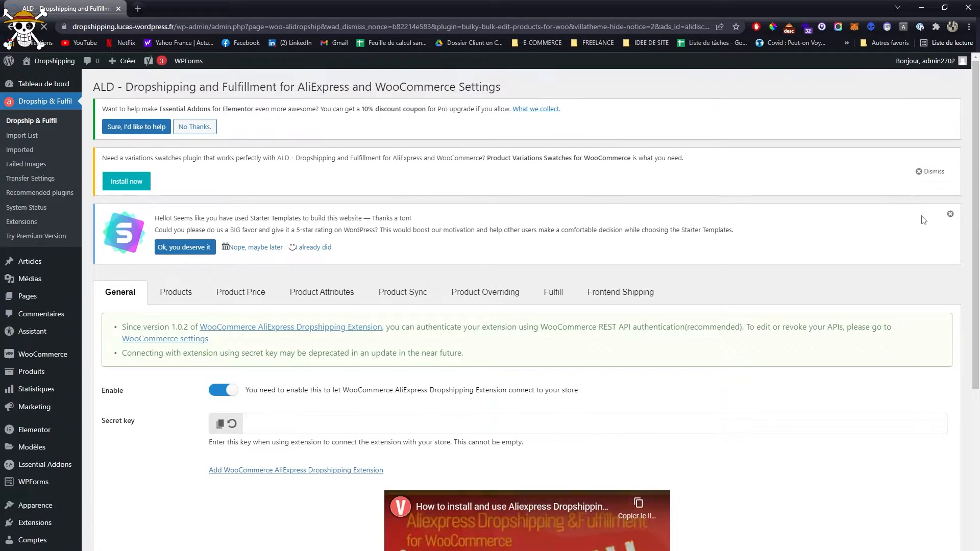
left_click(928, 172)
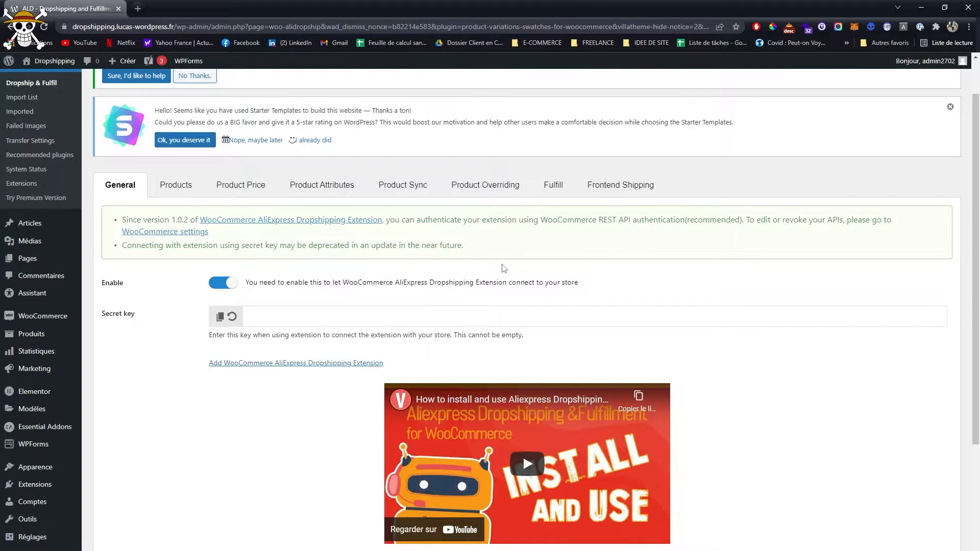
- Remove the WooCommerce AliExpress Dropshipping Extension from Chrome and reinstall it from its Chrome Web Store page
left_click(247, 362)
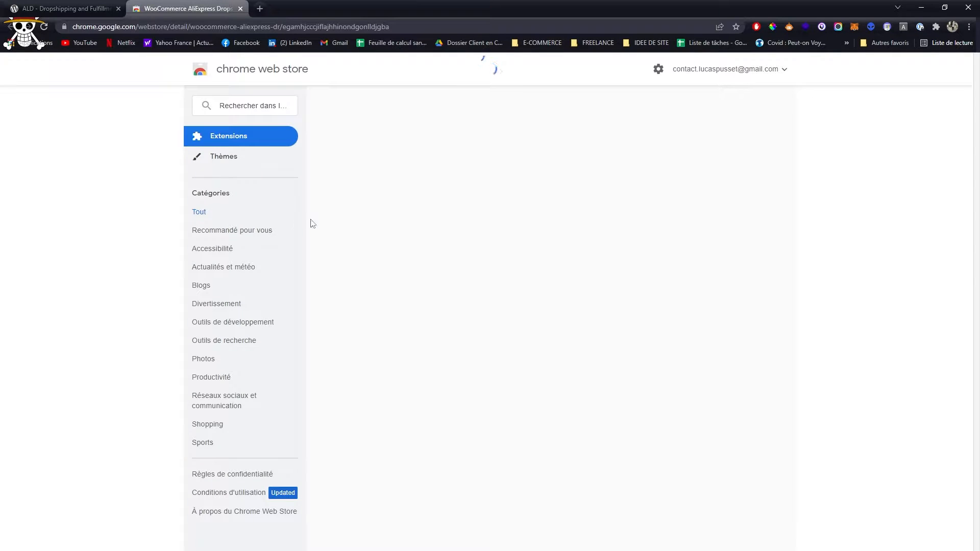
left_click(690, 142)
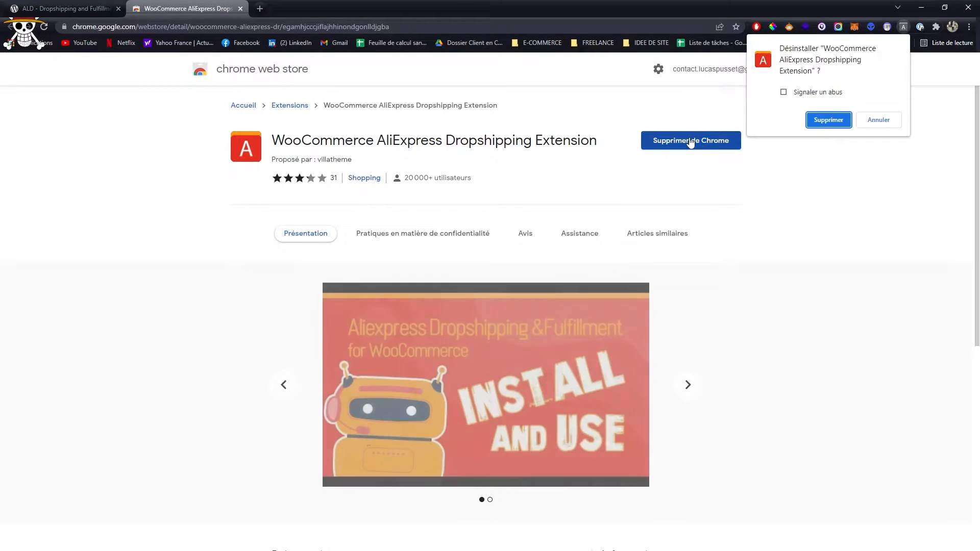
left_click(809, 121)
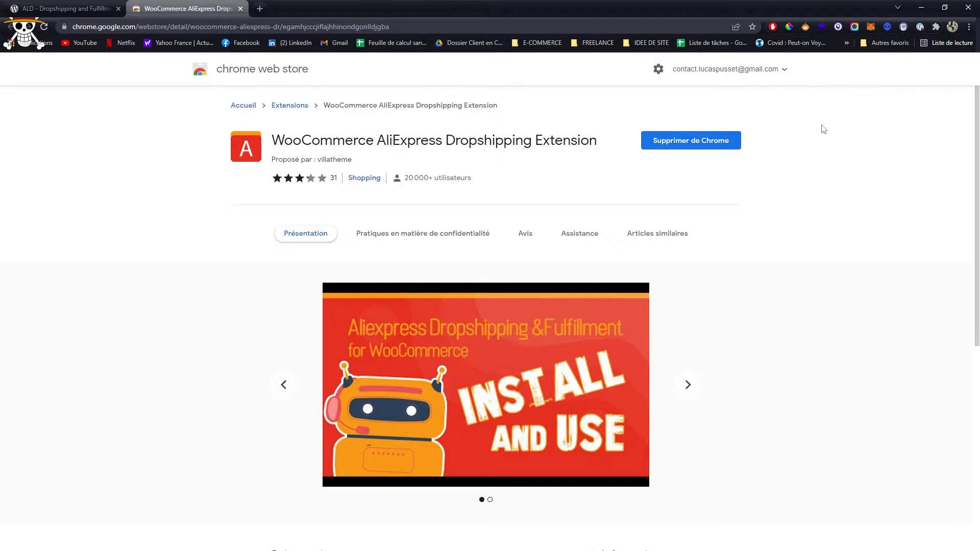
left_click(707, 150)
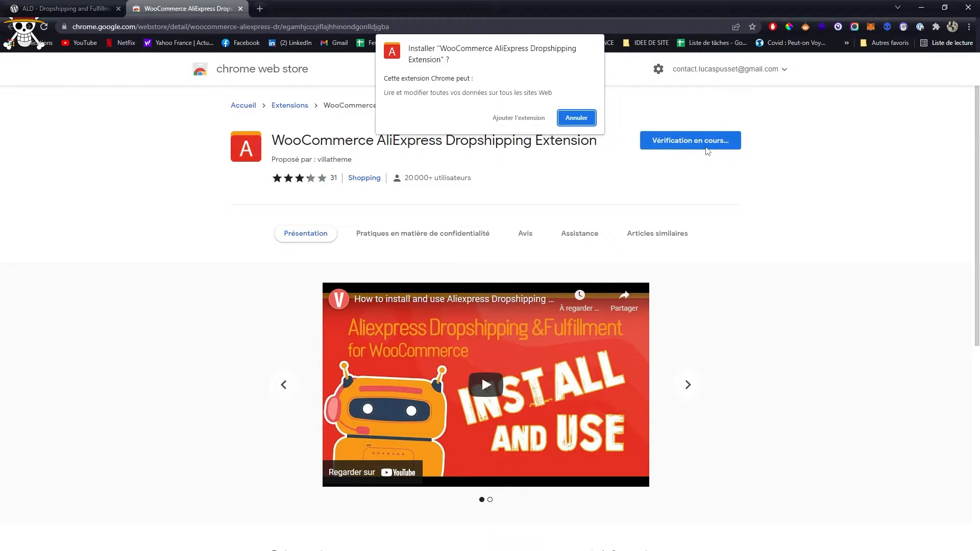
left_click(518, 118)
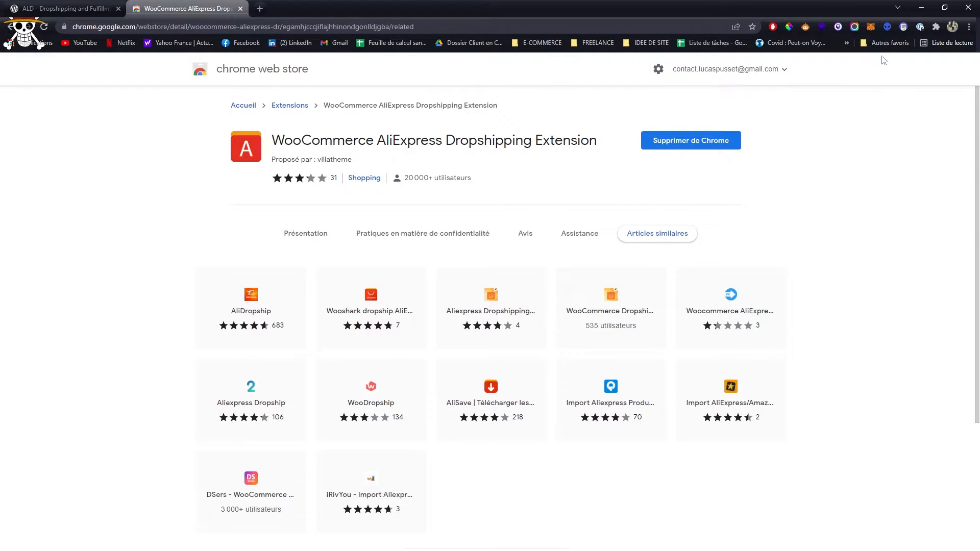
- Pin the WooCommerce AliExpress Dropshipping Extension in Chrome and close its web store page
left_click(936, 28)
scroll(861, 235, "down", 3)
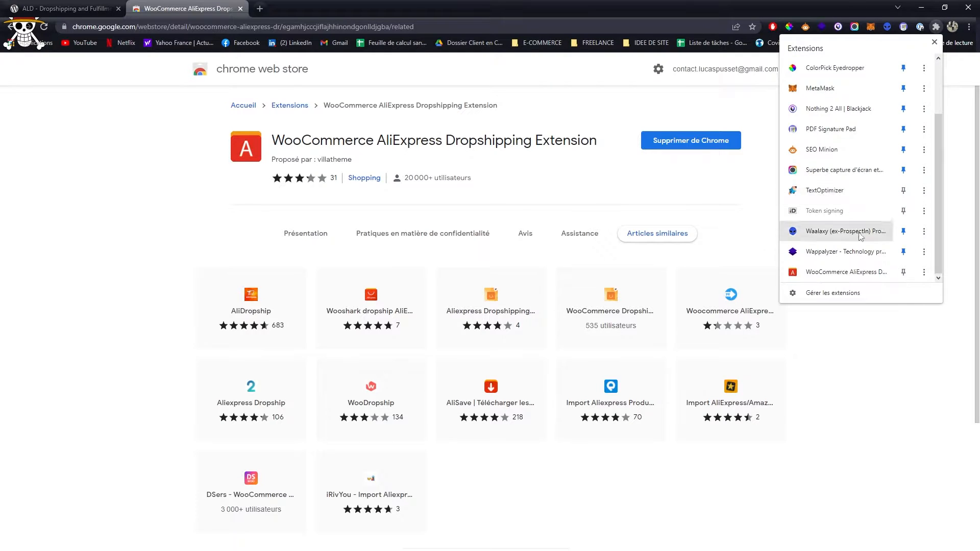
left_click(903, 271)
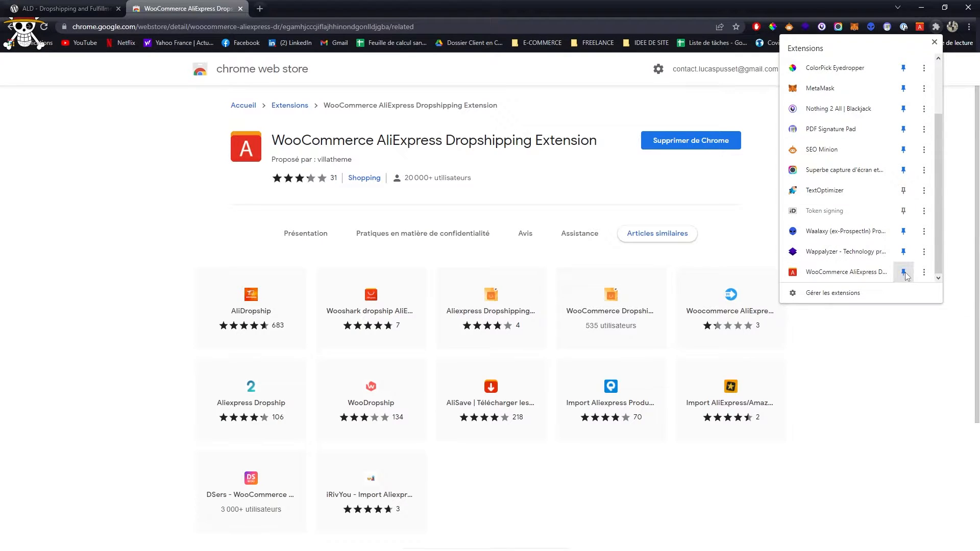
left_click(933, 43)
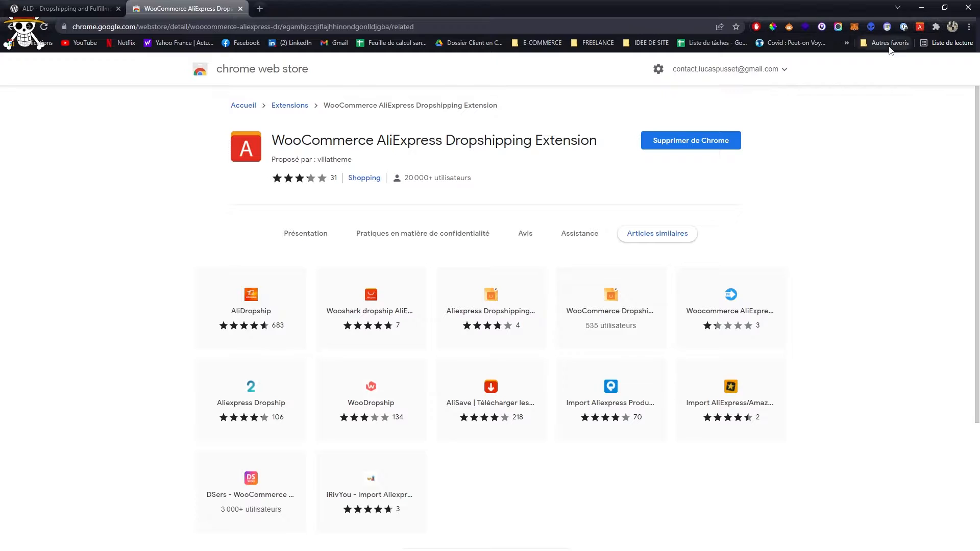
middle_click(208, 5)
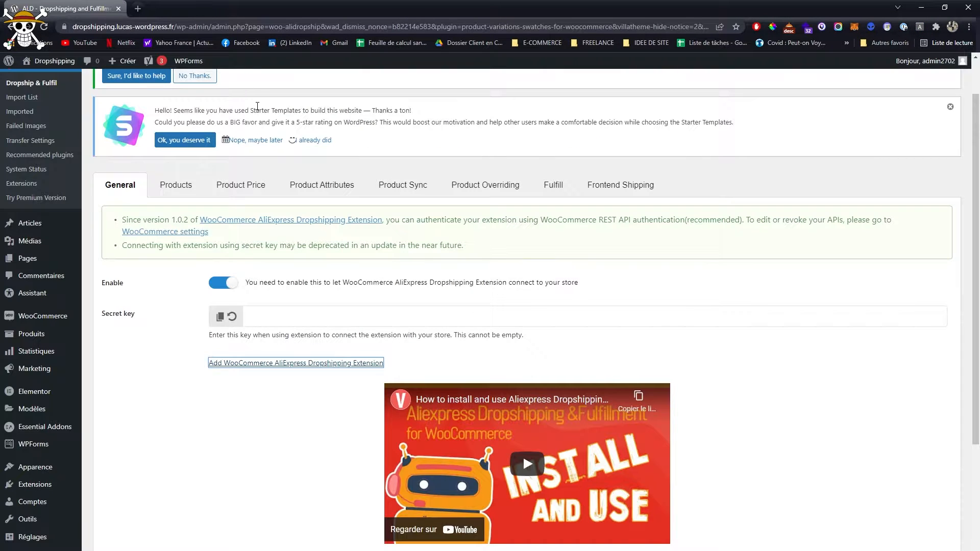
- Open the AliExpress site in a new browser tab and dismiss its welcome coupon
left_click(138, 9)
type("aliexpress")
key("Return")
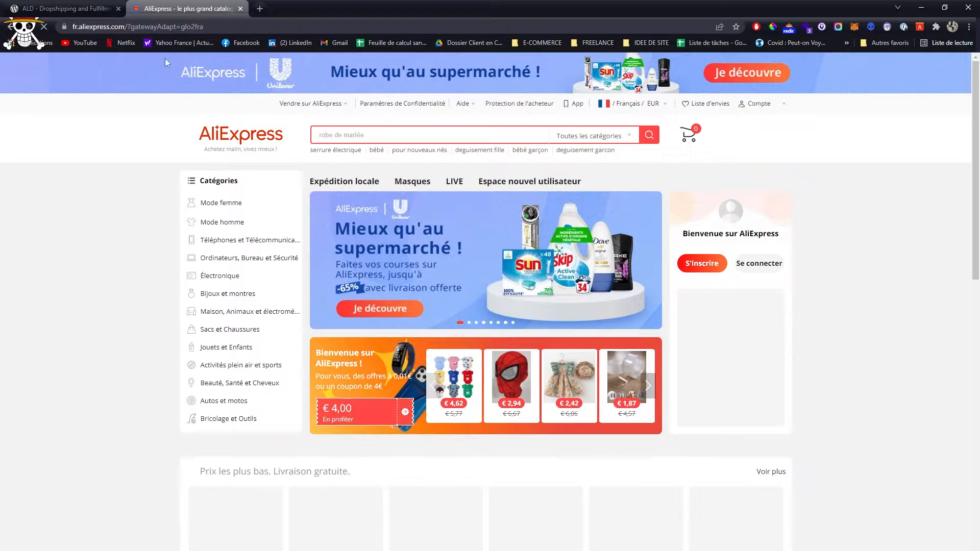
scroll(174, 87, "down", 6)
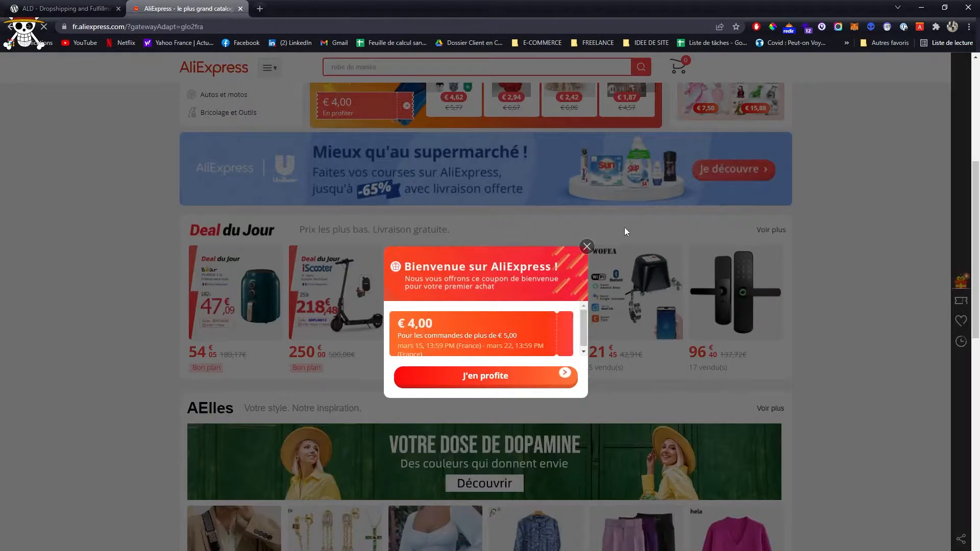
left_click(592, 250)
scroll(592, 250, "down", 10)
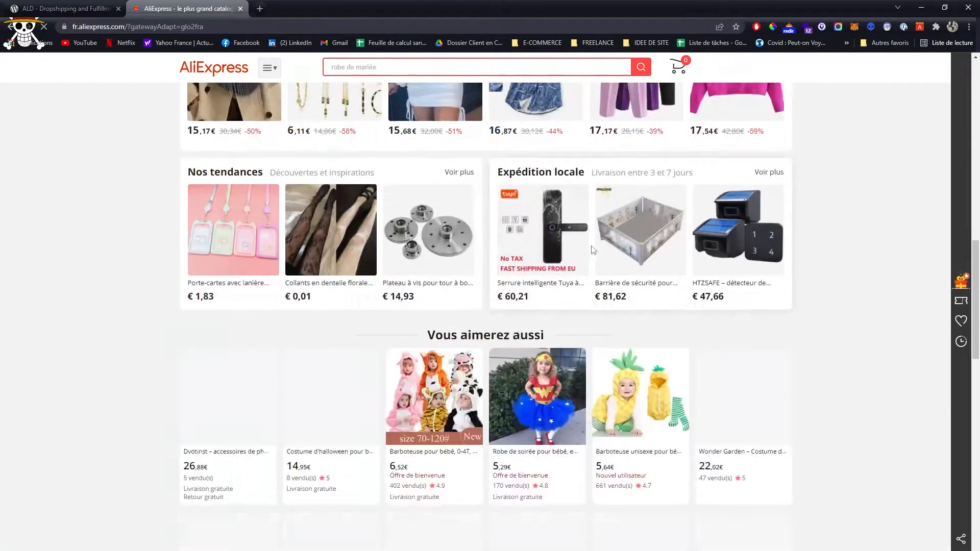
- Search AliExpress for "plante" and open the WEEDDIE hanging glass flower pot product
scroll(388, 153, "up", 6)
left_click(366, 69)
type("plante")
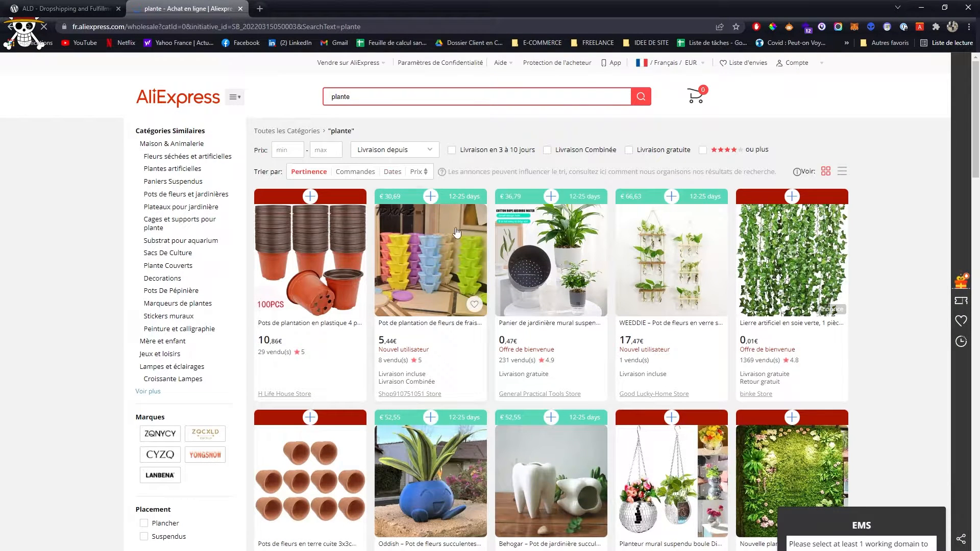
scroll(663, 277, "down", 1)
left_click(655, 241)
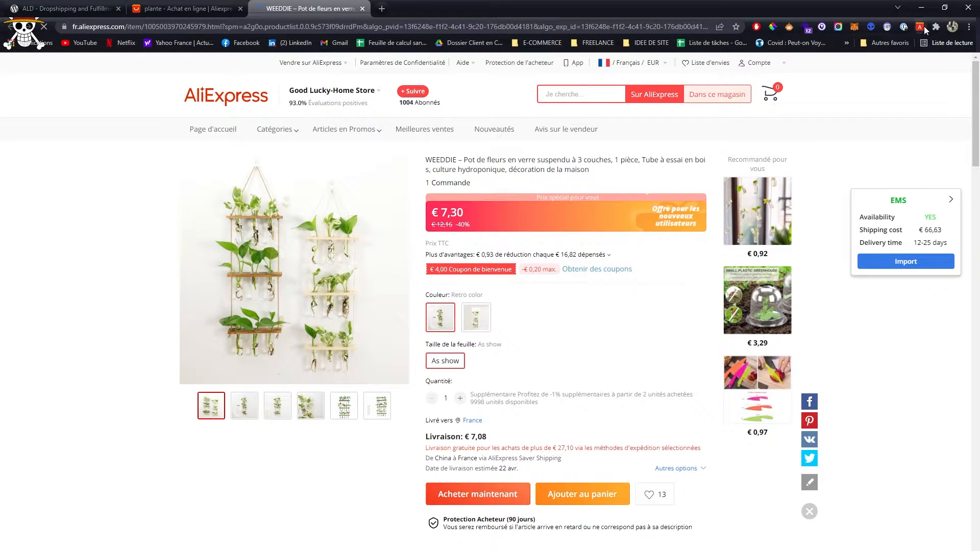
- Display the WooCommerce AliExpress Dropshipping Extension's connection settings on the WEEDDIE product page
left_click(77, 6)
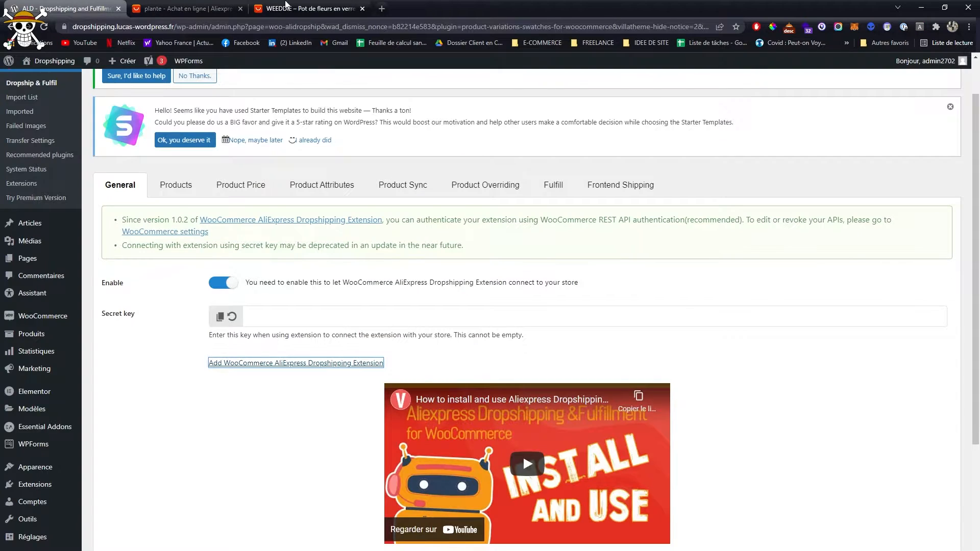
left_click(286, 7)
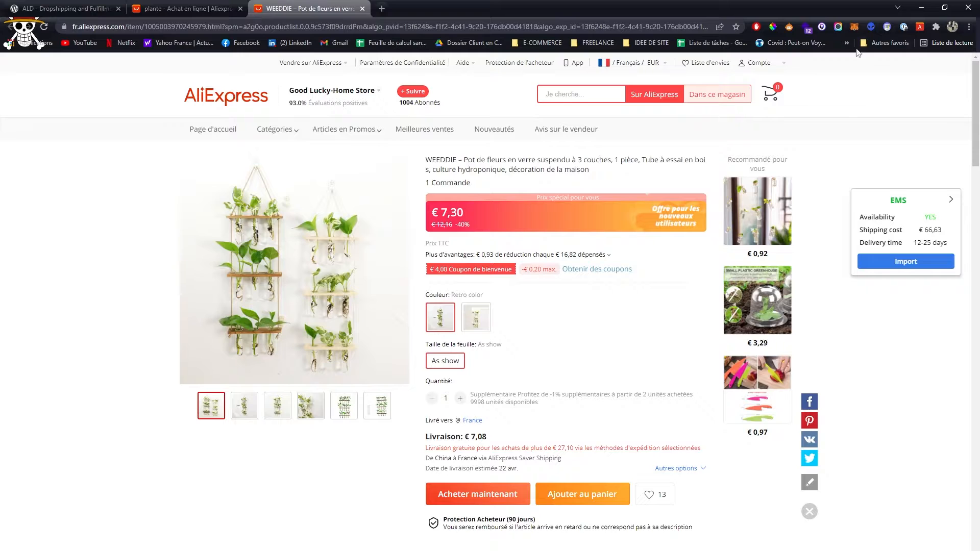
left_click(936, 26)
scroll(898, 220, "down", 1)
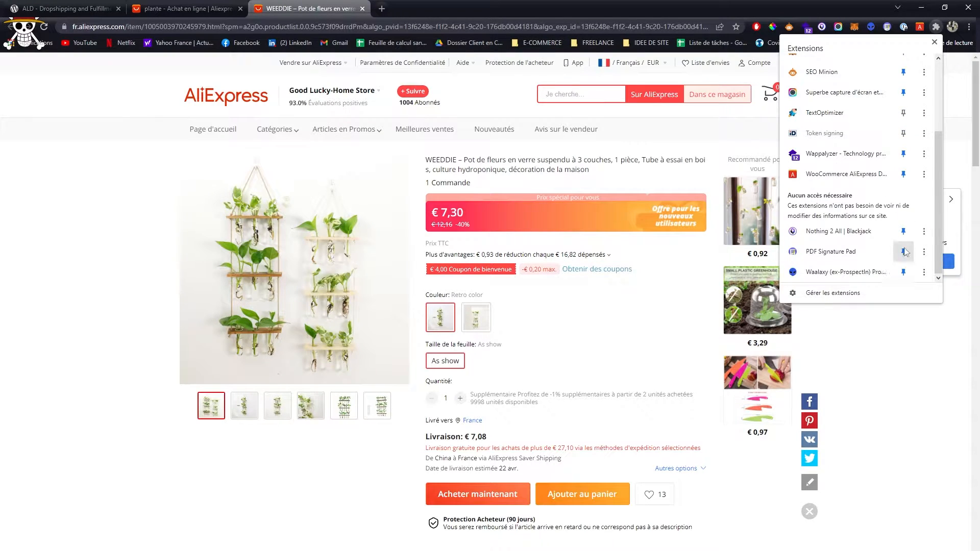
scroll(903, 247, "up", 3)
left_click(919, 26)
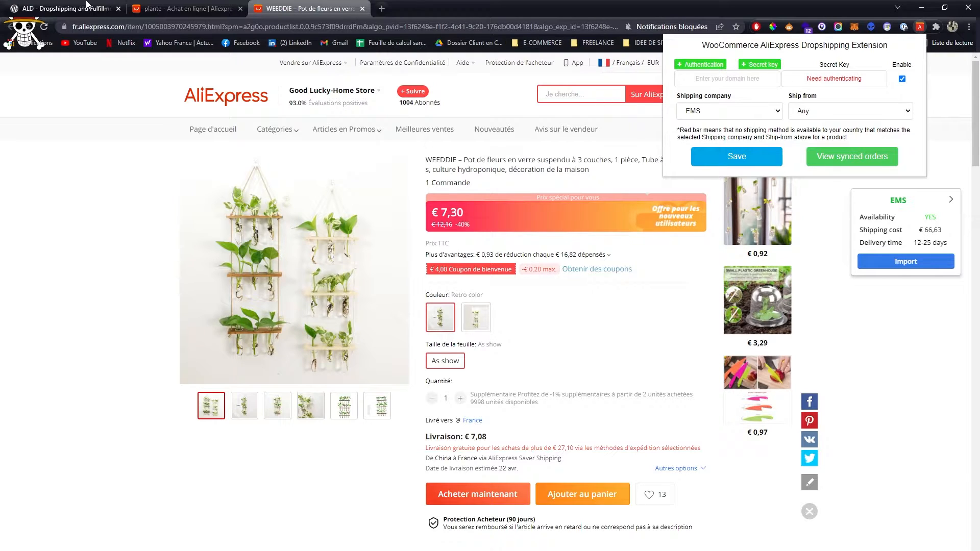
- Copy the shop's domain from the WordPress admin address and enter it as the domain in the AliExpress dropshipping extension
left_click(67, 8)
left_click(120, 26)
left_click(172, 26)
left_click_drag(198, 26, 96, 26)
key("ctrl+c")
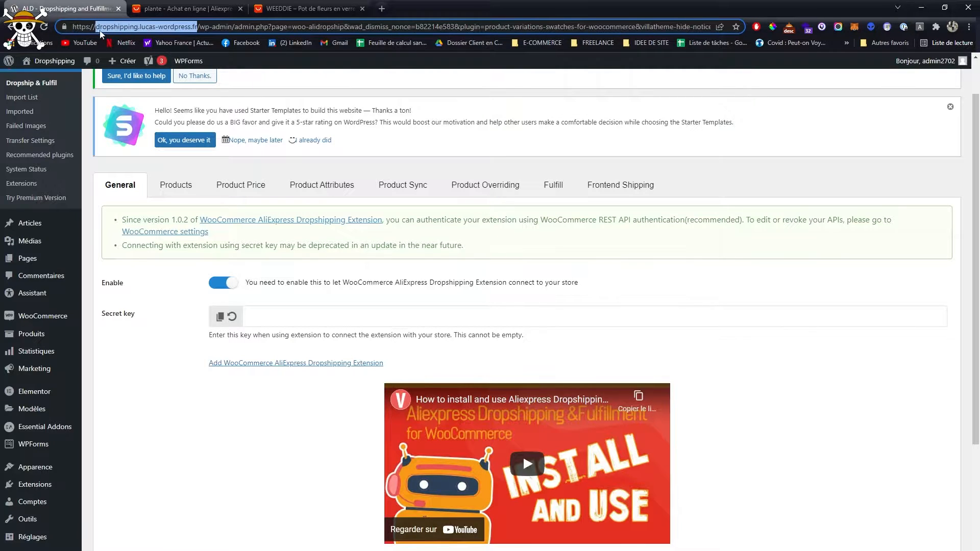
left_click(286, 9)
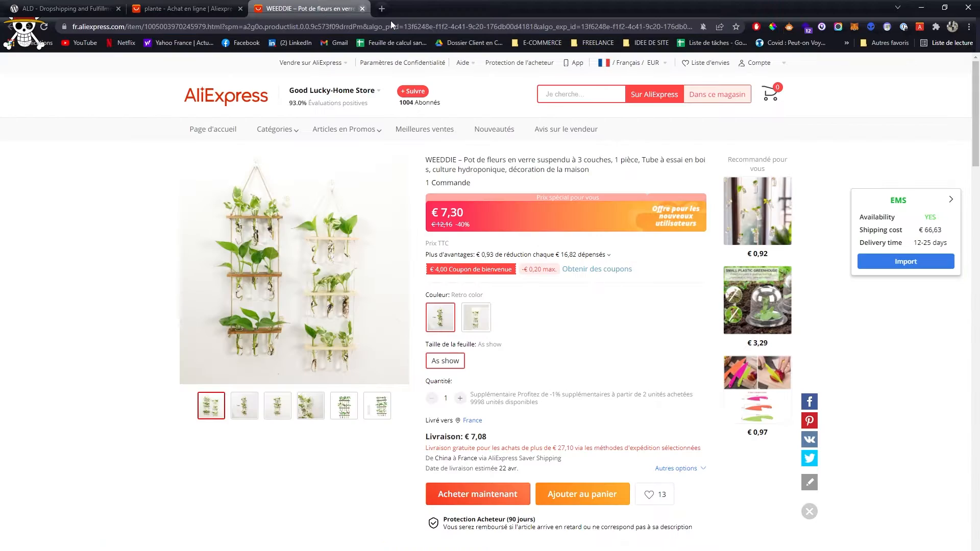
left_click(919, 26)
left_click(745, 76)
key("ctrl+v")
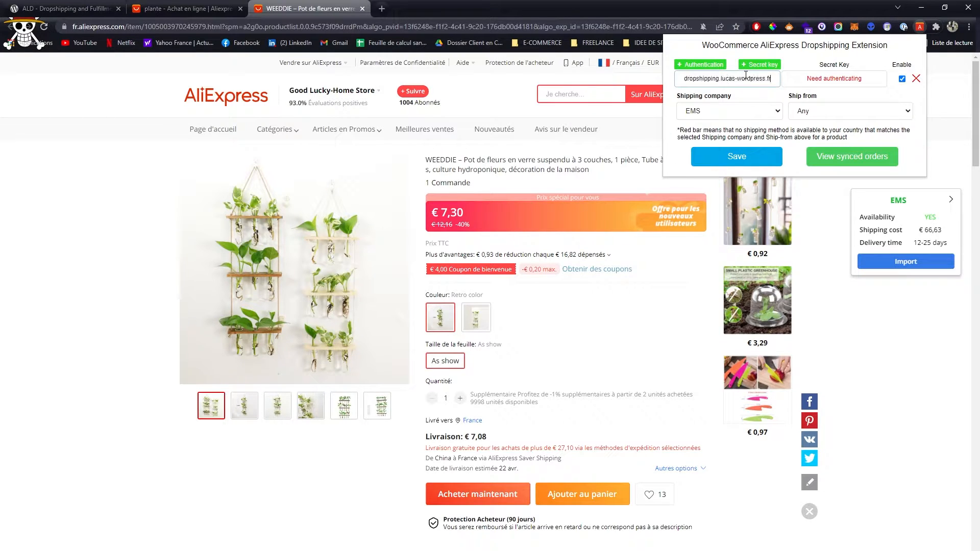
- Authenticate the shop's domain in the extension and approve its read/write access to the WooCommerce site
left_click(842, 79)
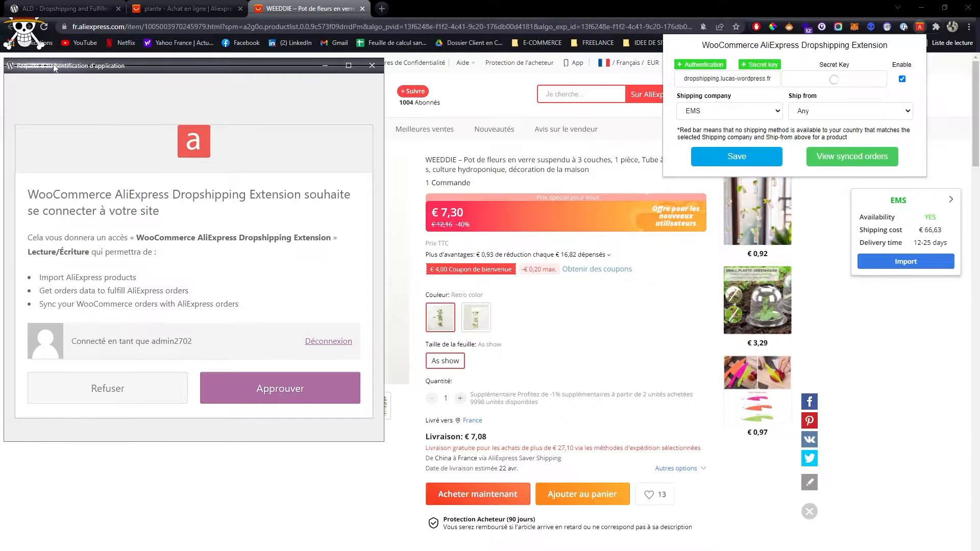
left_click(282, 394)
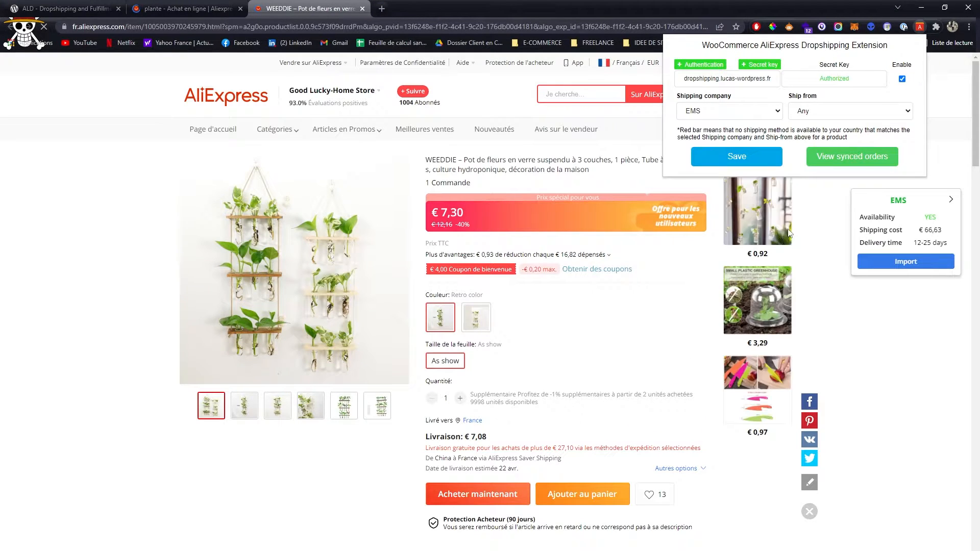
left_click(836, 212)
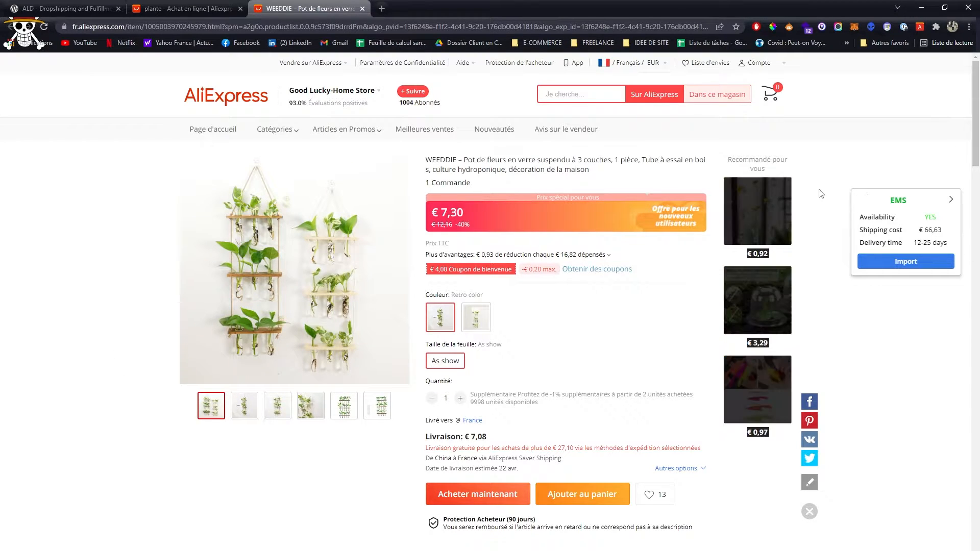
- Check the EMS availability of the WEEDDIE flower pot and import the product into the shop's import list
left_click_drag(885, 200, 924, 217)
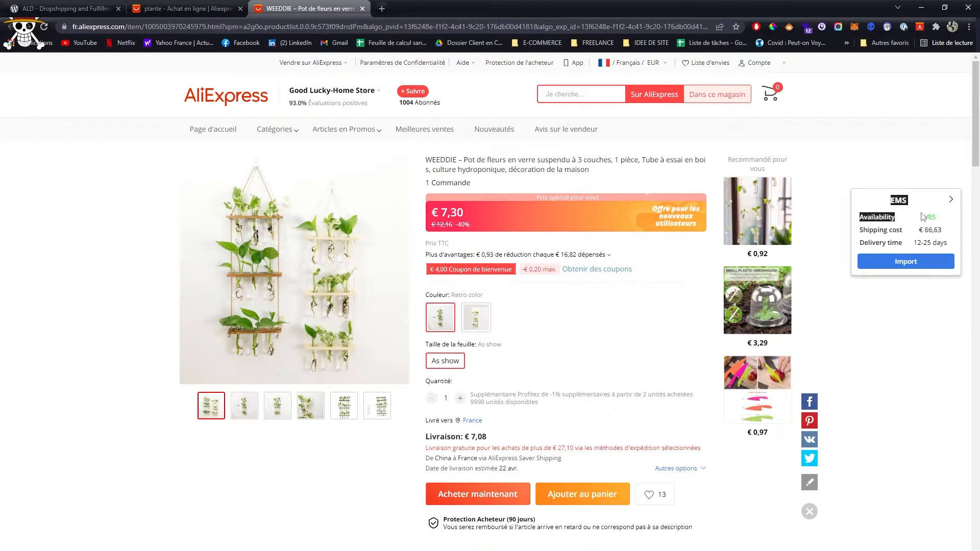
left_click(926, 216)
left_click_drag(864, 212, 919, 222)
left_click(904, 320)
left_click(911, 262)
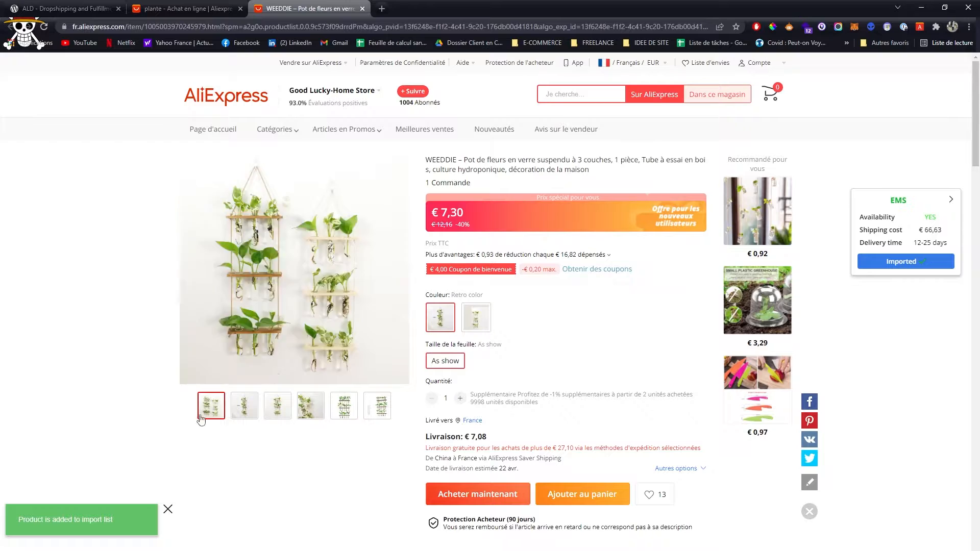
scroll(92, 377, "down", 10)
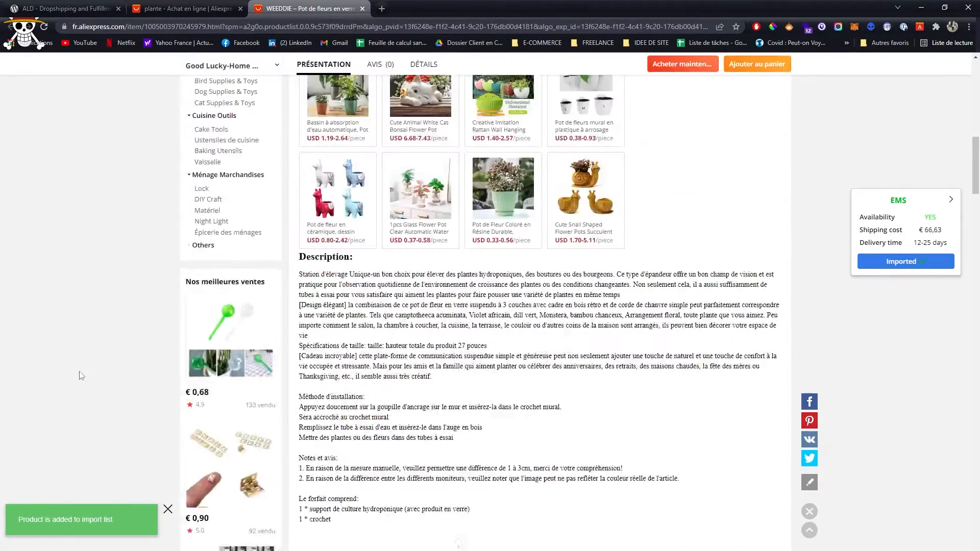
scroll(81, 376, "down", 20)
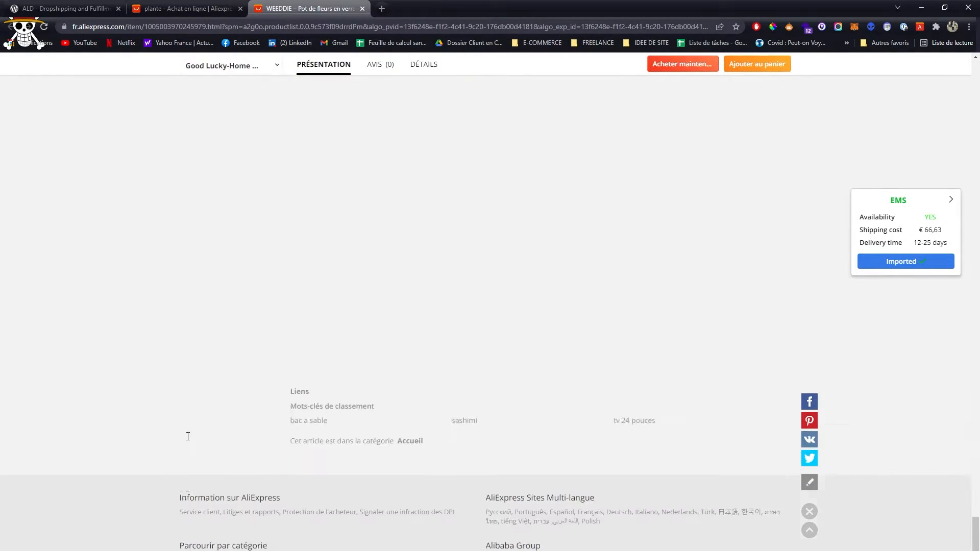
scroll(187, 437, "up", 5)
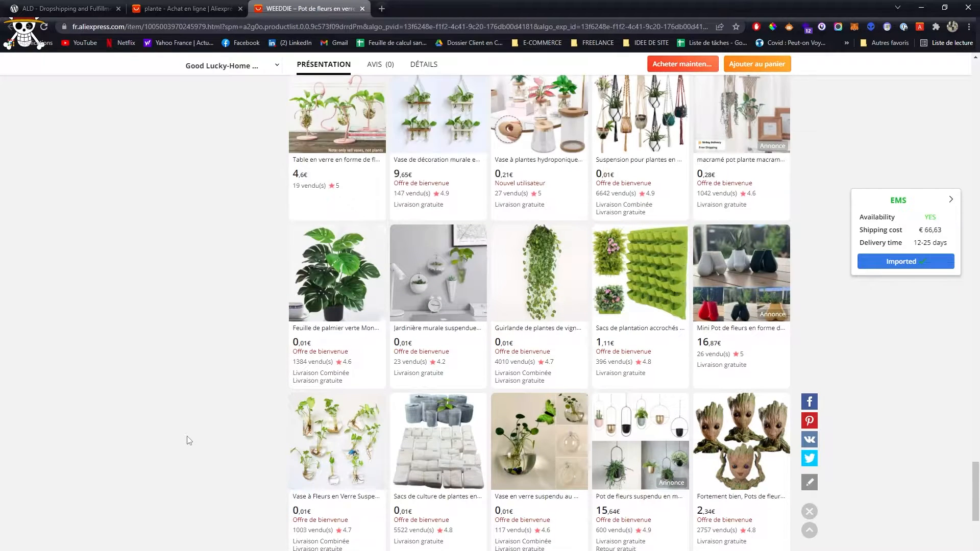
- Open the recommended Monstera palm, vine garland, hanging wall planter, glass wall vase, double-layer flowerpot and Groot flowerpot in separate background pages
scroll(193, 308, "up", 3)
middle_click(321, 447)
middle_click(497, 421)
scroll(489, 421, "up", 6)
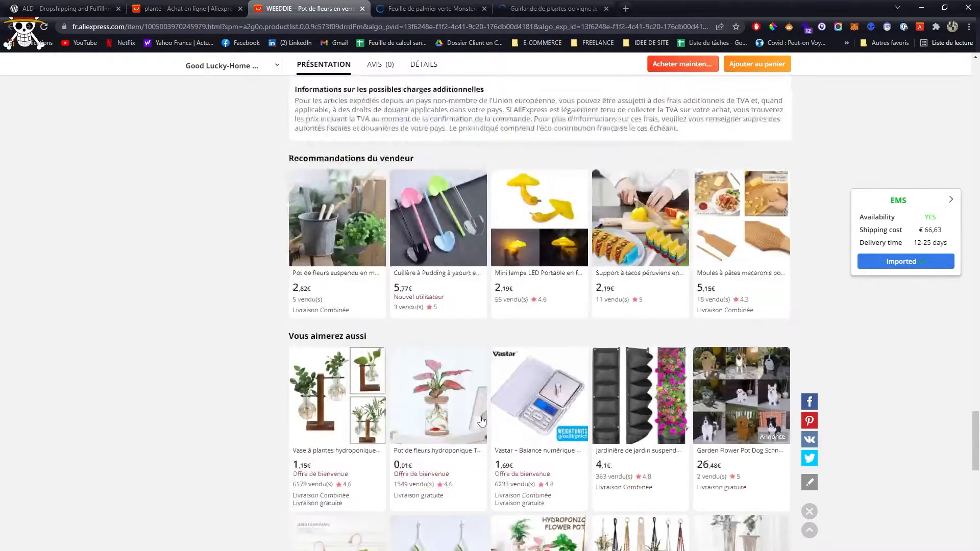
scroll(477, 416, "down", 7)
middle_click(449, 385)
scroll(449, 385, "down", 4)
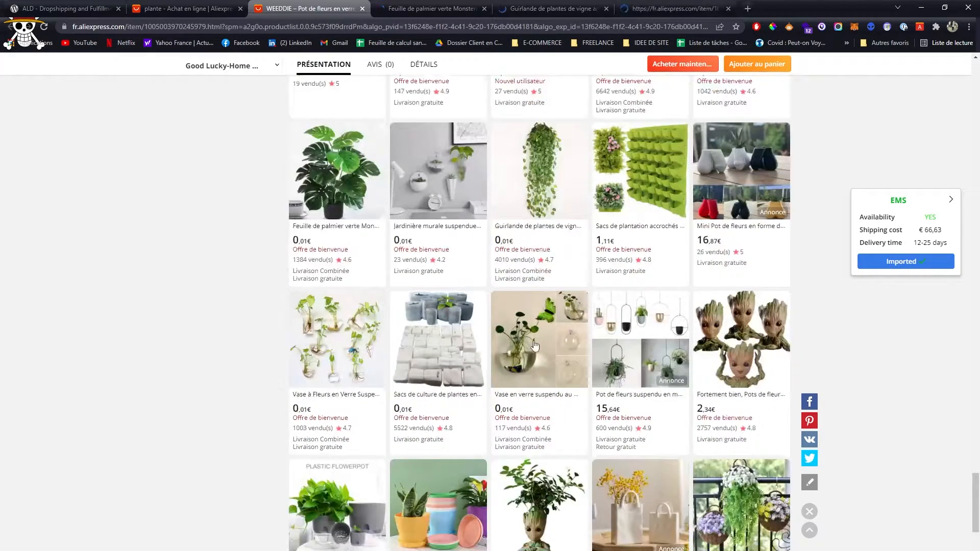
middle_click(534, 346)
scroll(534, 346, "down", 3)
middle_click(326, 365)
middle_click(541, 362)
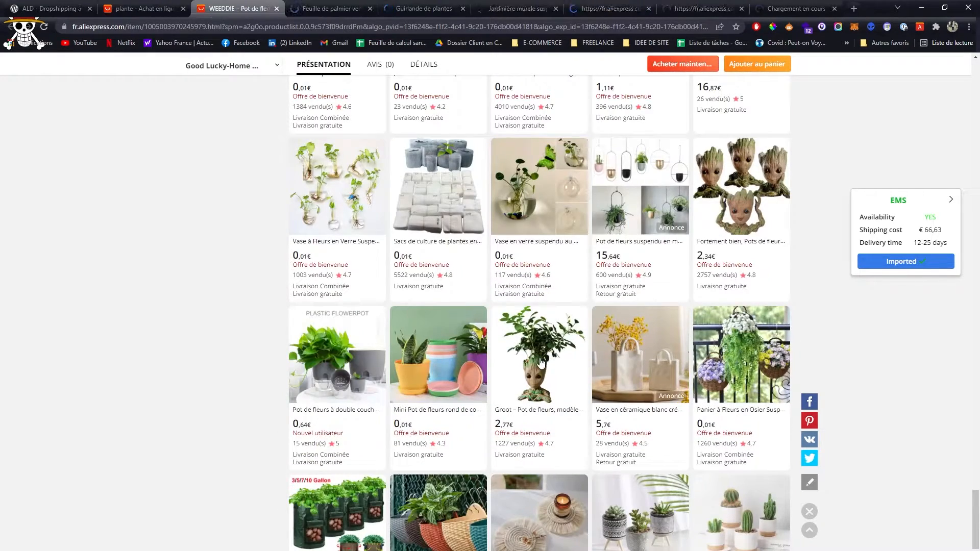
- Import the artificial Monstera palm into the shop's import list and leave its product page
key("ctrl+Tab")
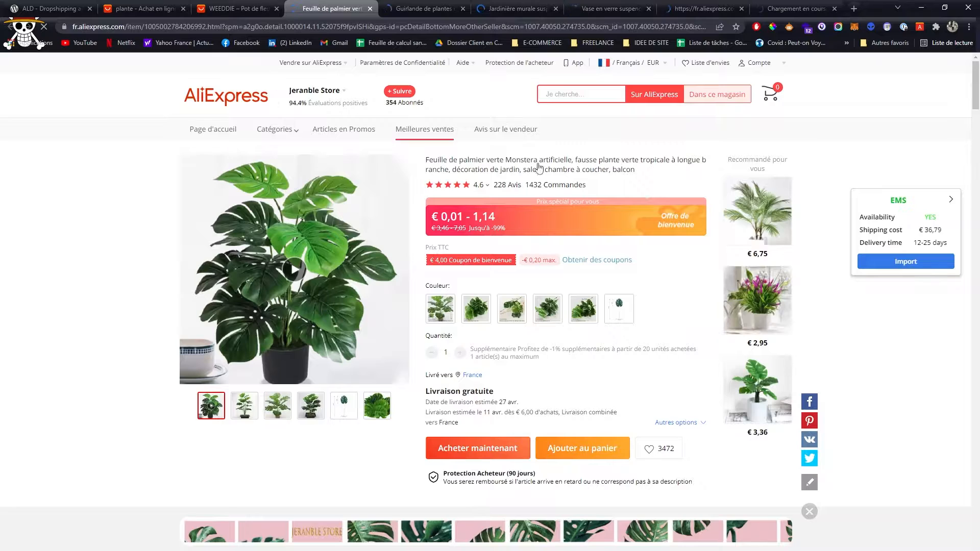
left_click(905, 261)
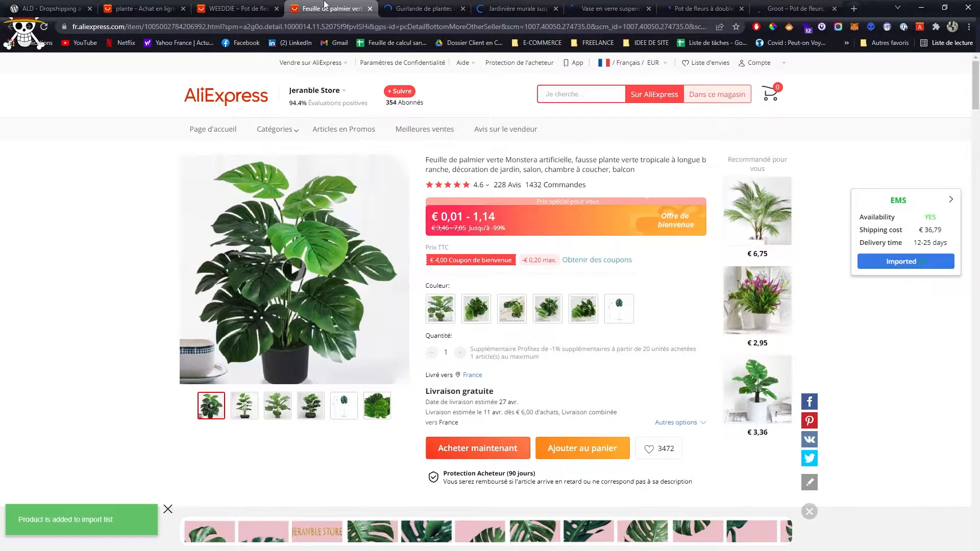
key("ctrl+Tab")
- Try to import the 90 cm vine garland, decline importing it without EMS, and close its product page
left_click(928, 262)
left_click(588, 96)
left_click(939, 264)
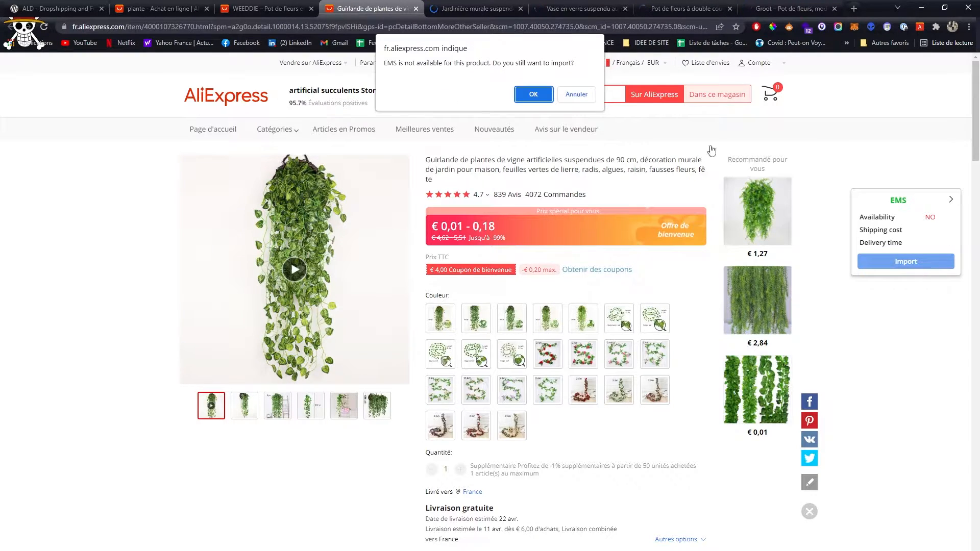
left_click(580, 95)
double_click(931, 217)
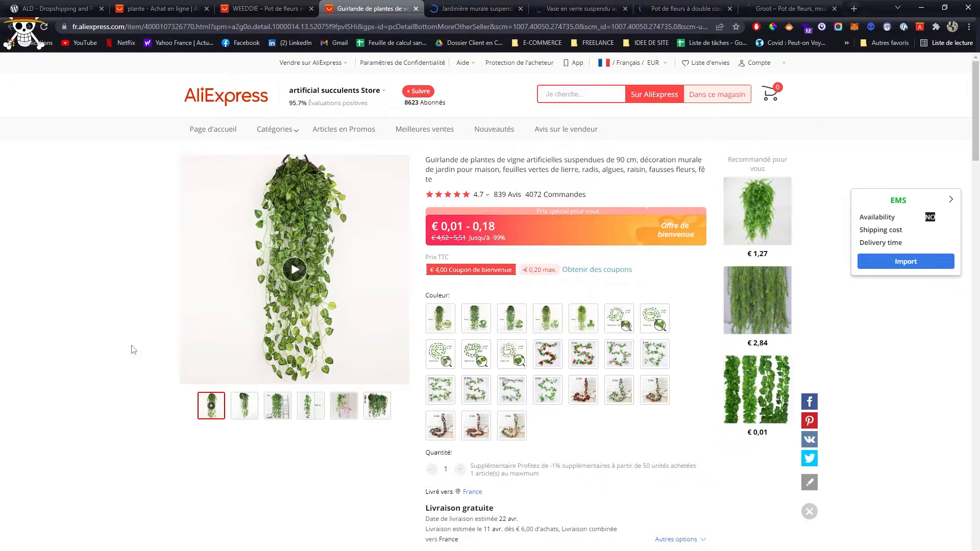
middle_click(359, 5)
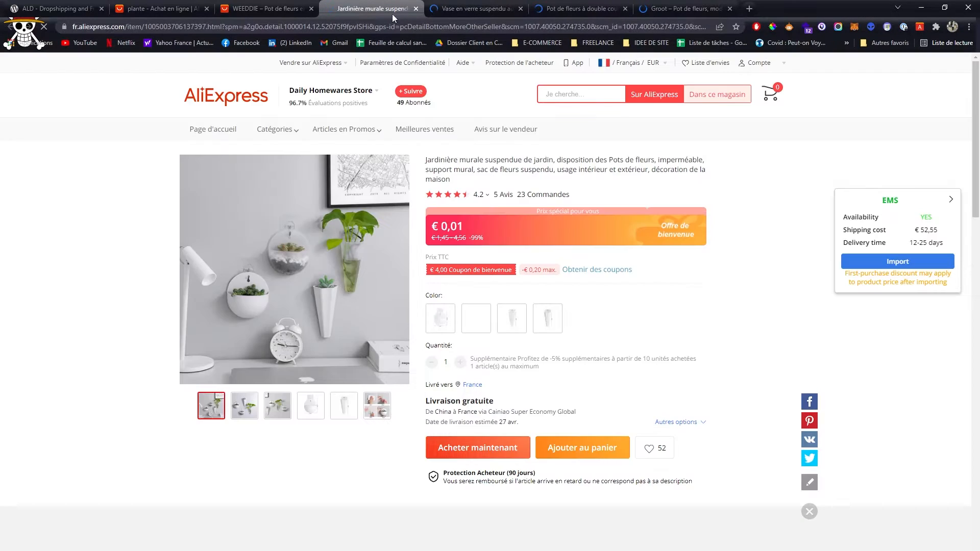
- Import the hanging wall planter, glass wall vase, double-layer flowerpot and Groot flowerpot into the import list, closing each product page
left_click(902, 262)
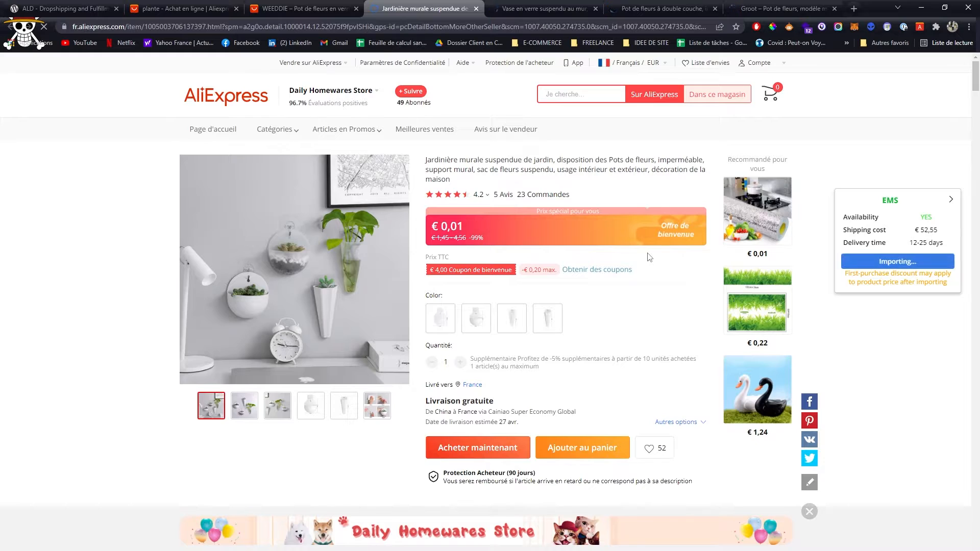
middle_click(420, 4)
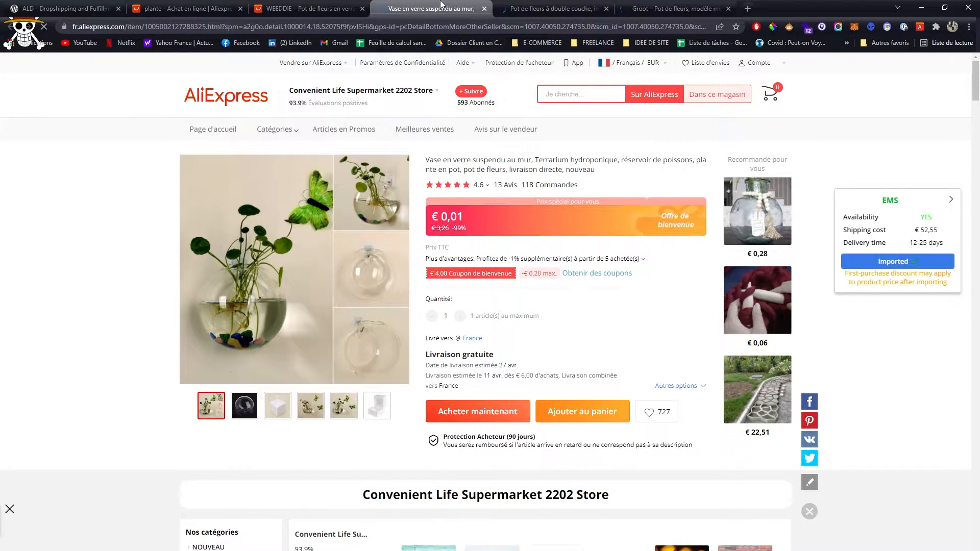
key("ctrl+w")
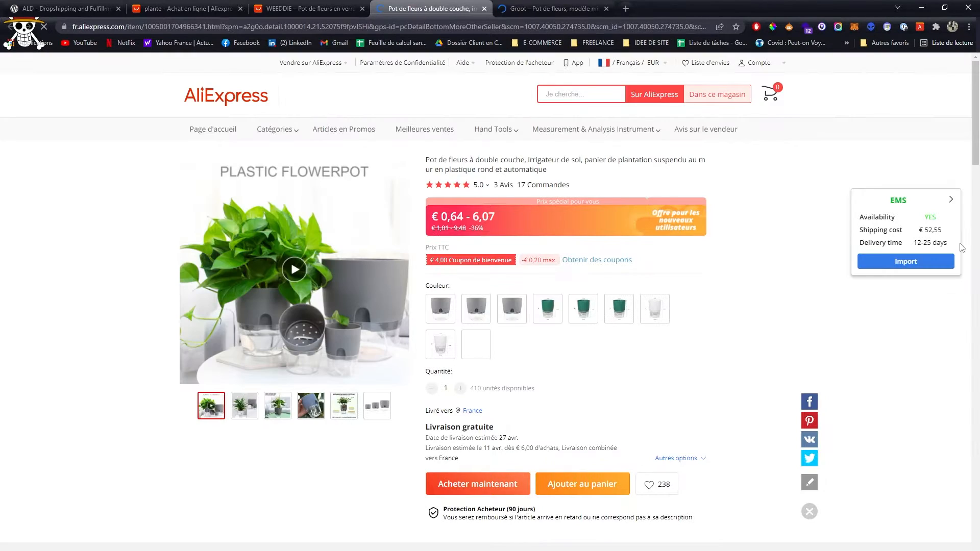
left_click(906, 262)
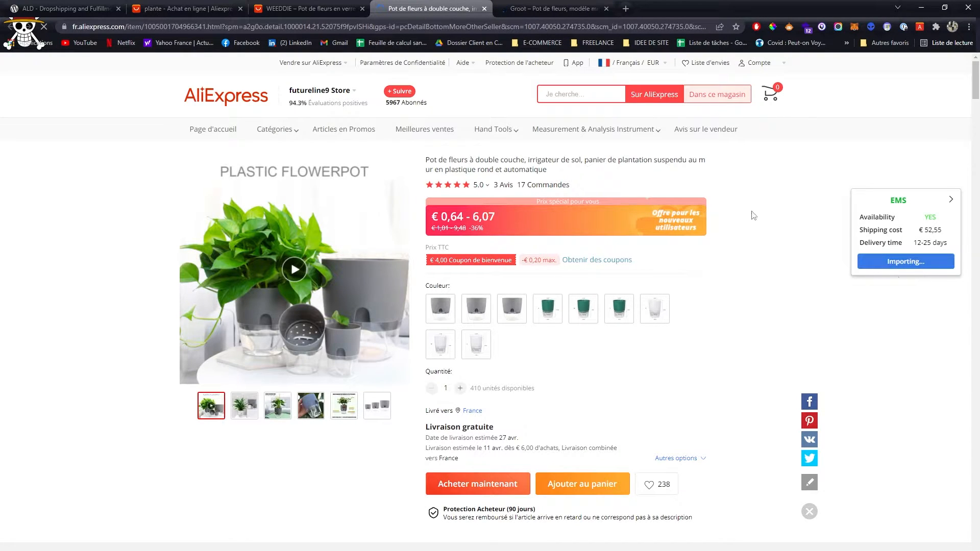
key("ctrl+w")
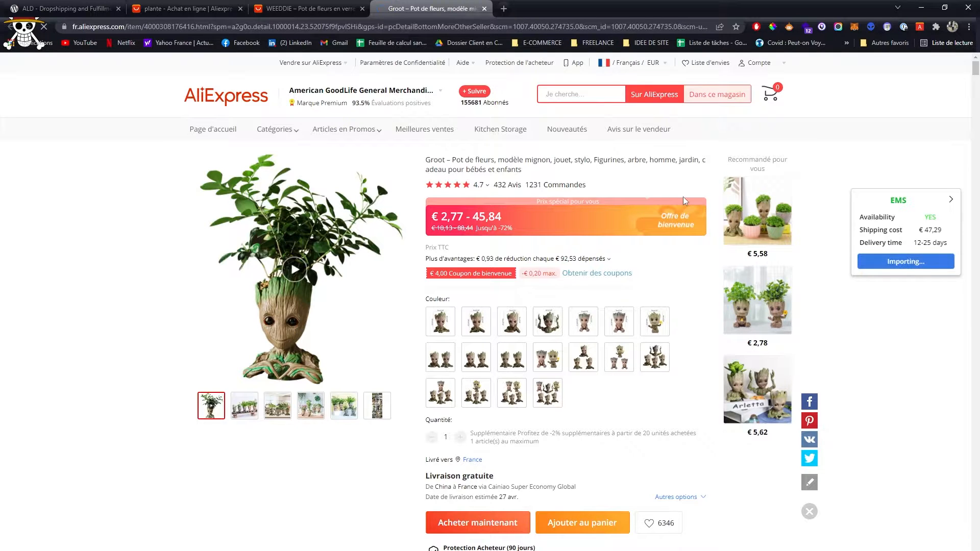
key("ctrl+w")
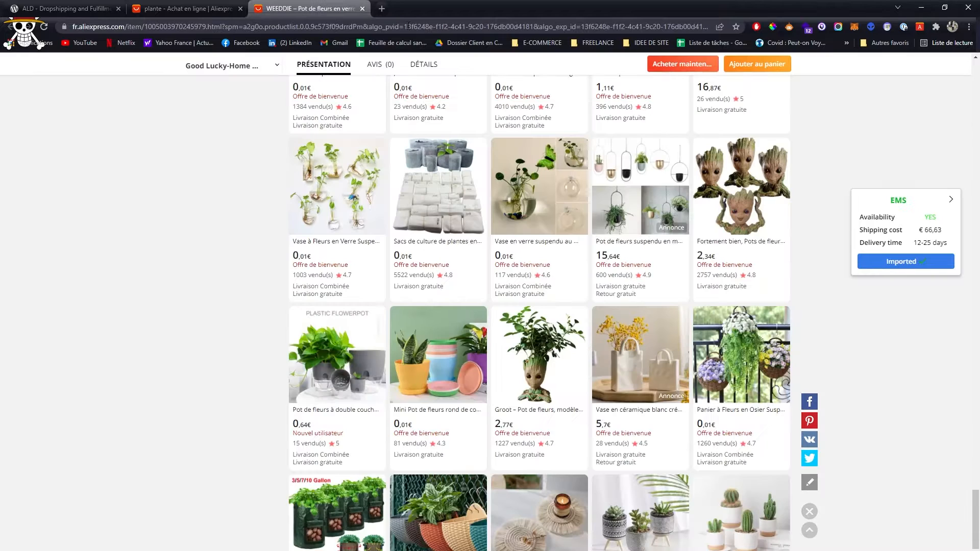
- Close the remaining AliExpress pages and display the Dropship & Fulfil Import List in the WordPress admin
key("ctrl+w")
key("ctrl+w")
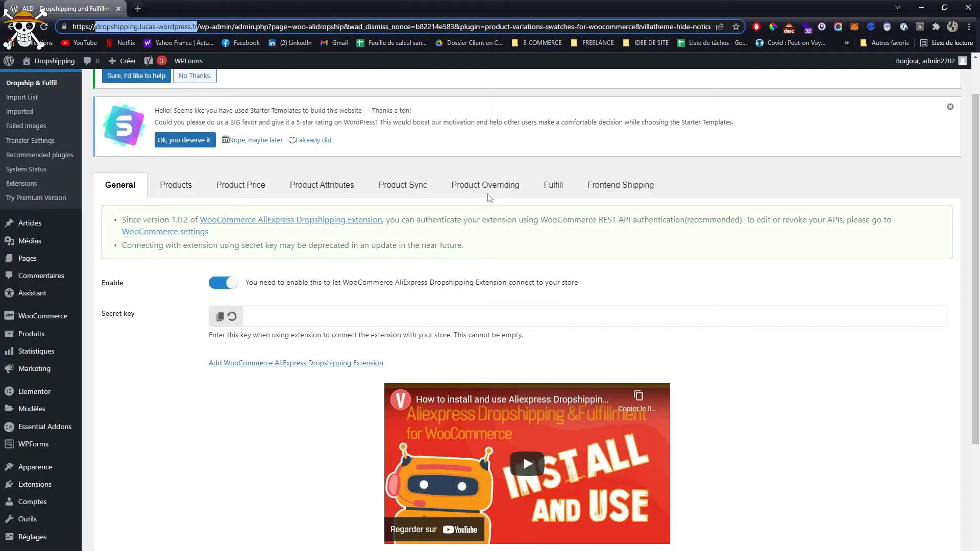
left_click(173, 368)
scroll(181, 212, "up", 2)
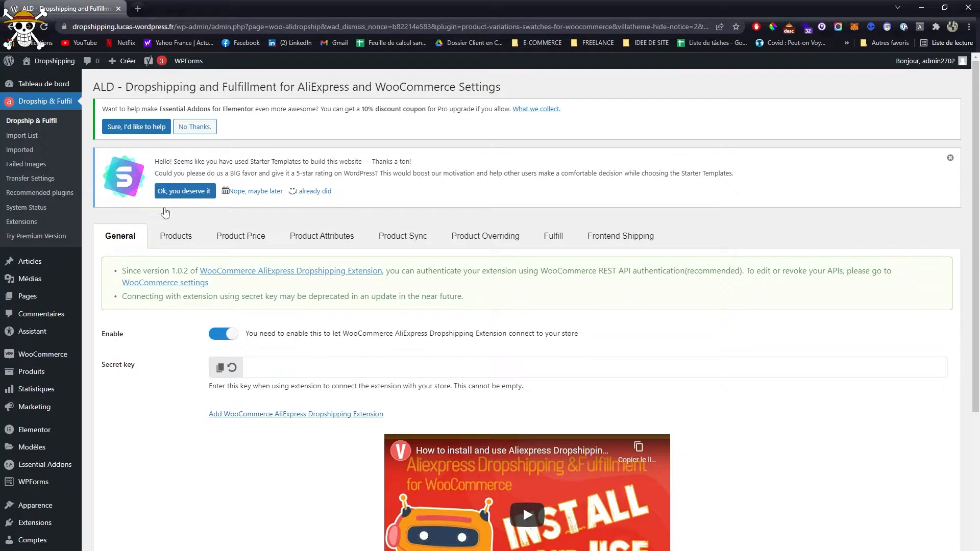
left_click(44, 28)
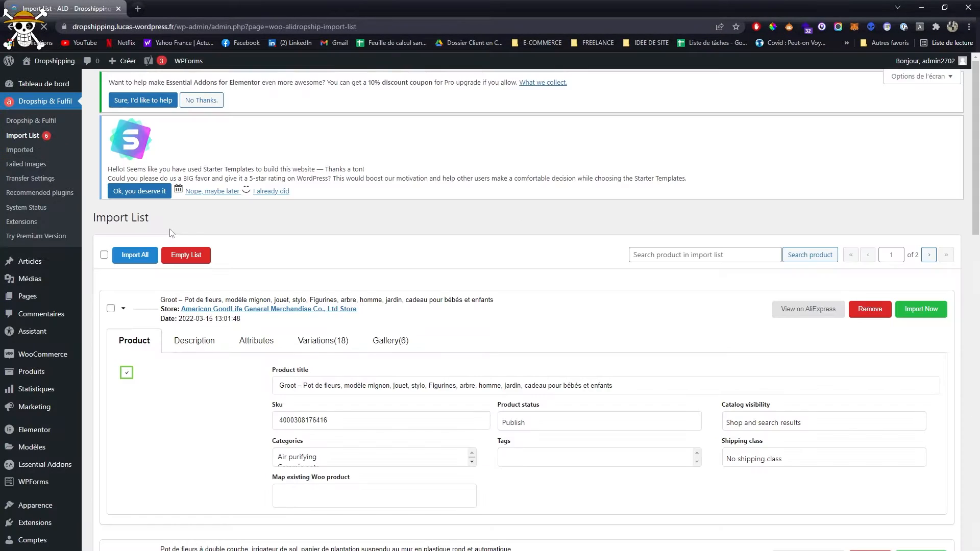
- Shorten the Groot product's title in the import list to "Groot – Pot de fleurs"
scroll(171, 234, "down", 1)
scroll(171, 234, "down", 20)
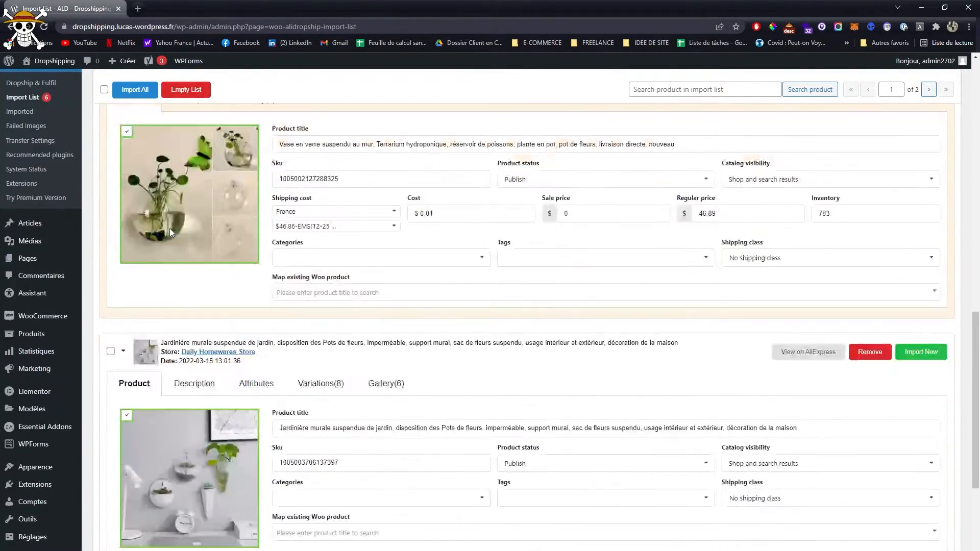
scroll(288, 262, "up", 15)
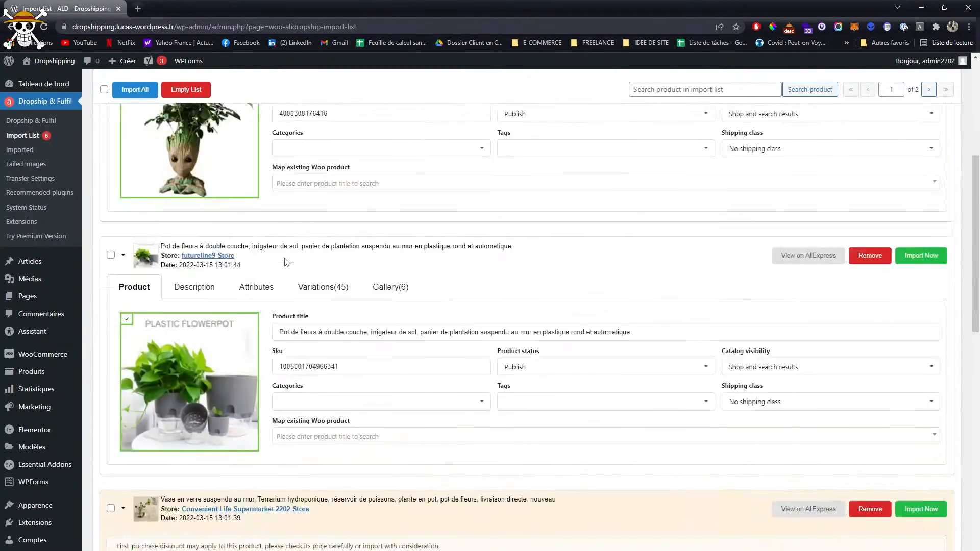
scroll(287, 263, "down", 3)
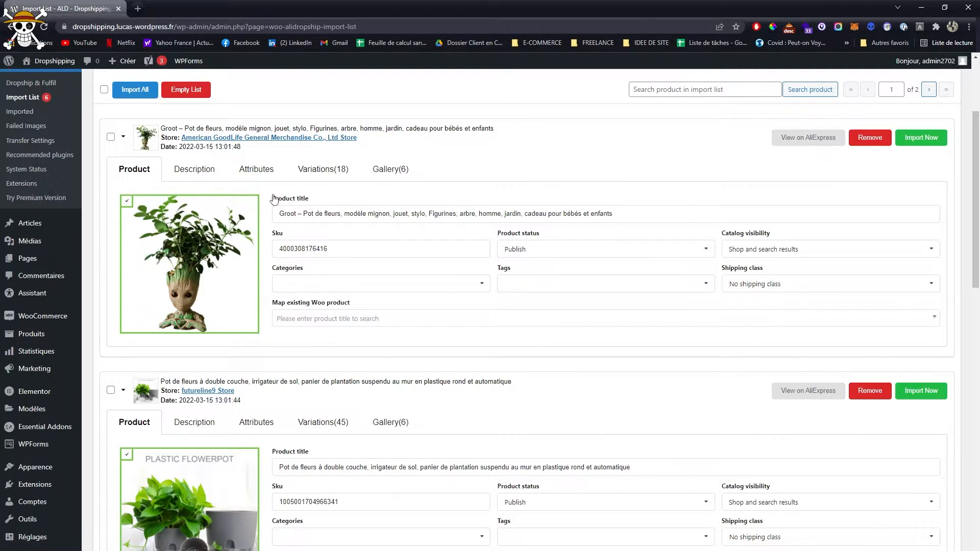
triple_click(315, 213)
left_click_drag(344, 213, 628, 219)
key("BackSpace")
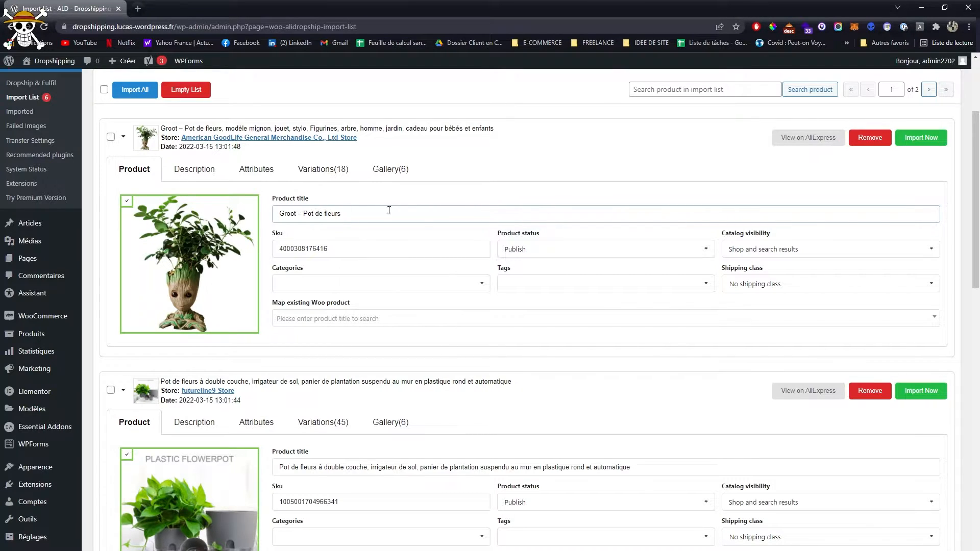
- Delete the content above the "Product Desription" heading in the Groot flowerpot's description
left_click(551, 302)
left_click_drag(614, 311, 201, 170)
left_click(195, 169)
scroll(313, 314, "down", 5)
left_click_drag(304, 317, 153, 232)
key("BackSpace")
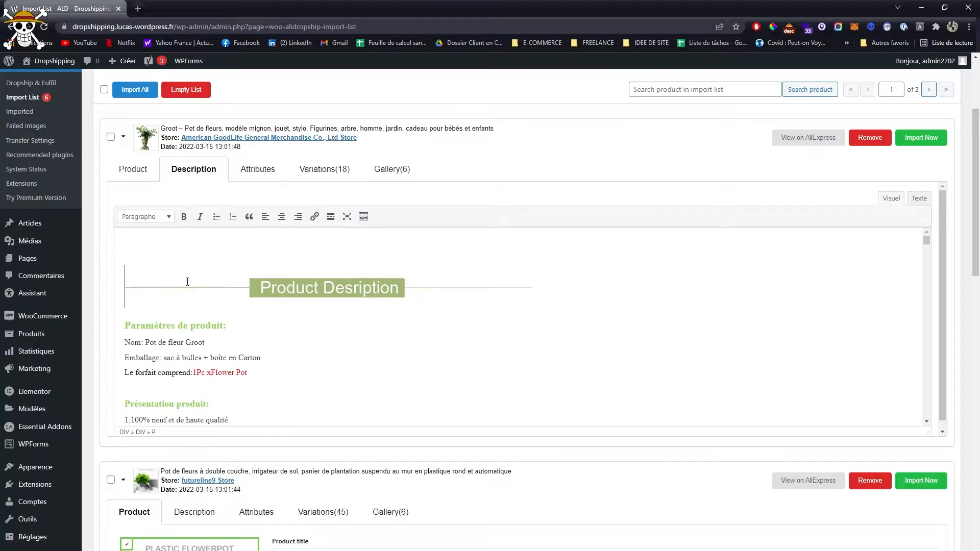
key("BackSpace")
- Remove the "Buyers Show" section and everything after it from the Groot flowerpot's description, keeping the text through "Notes et avis"
scroll(224, 291, "down", 4)
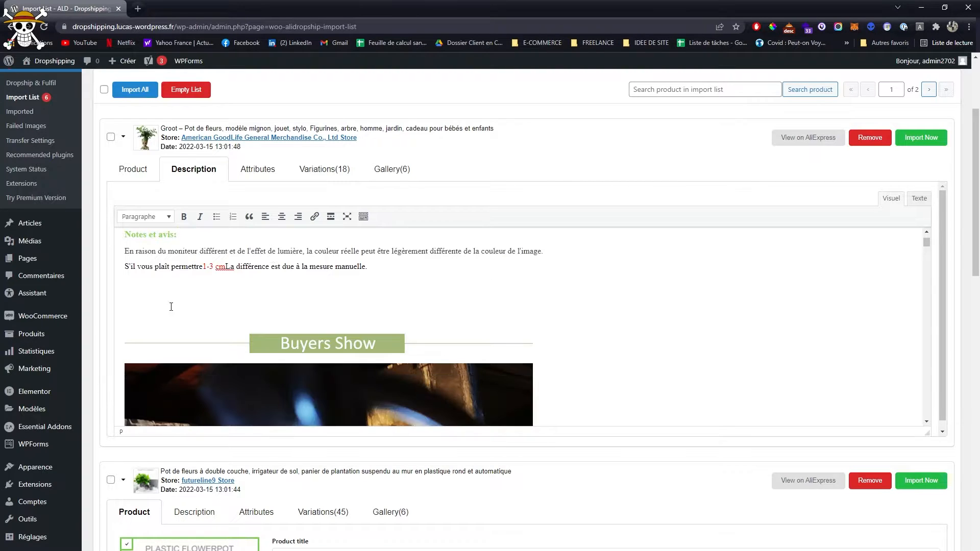
left_click_drag(168, 305, 194, 424)
scroll(326, 357, "down", 15)
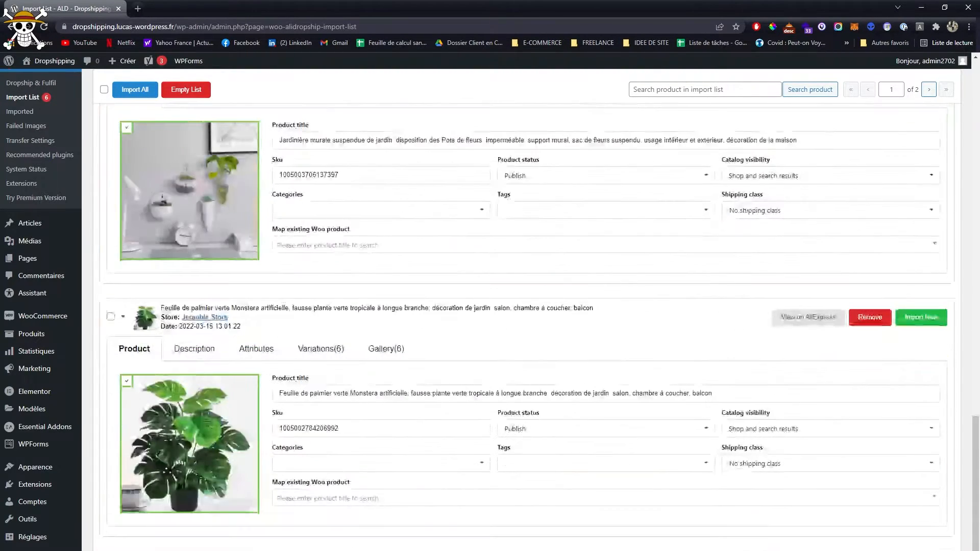
scroll(607, 536, "up", 13)
key("BackSpace")
scroll(531, 496, "up", 2)
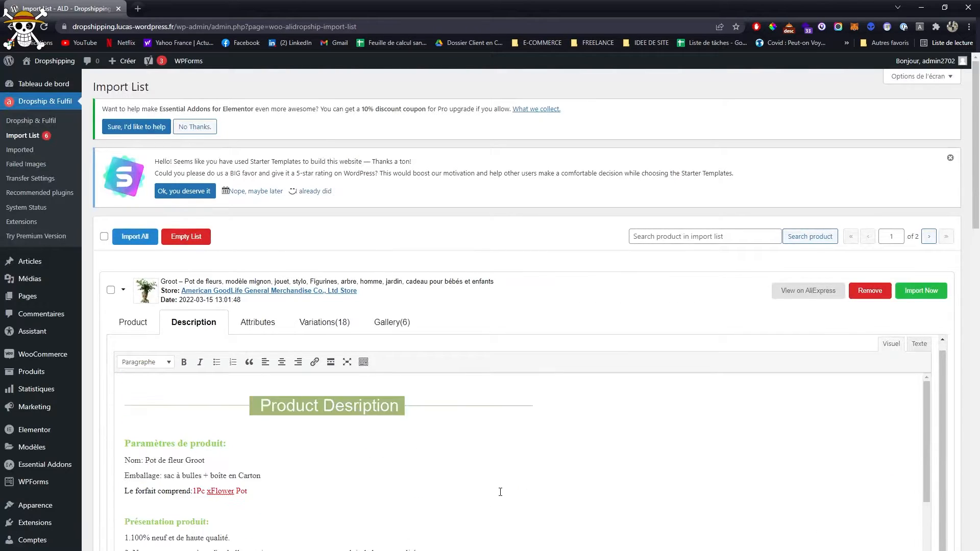
scroll(497, 492, "down", 3)
scroll(496, 491, "up", 3)
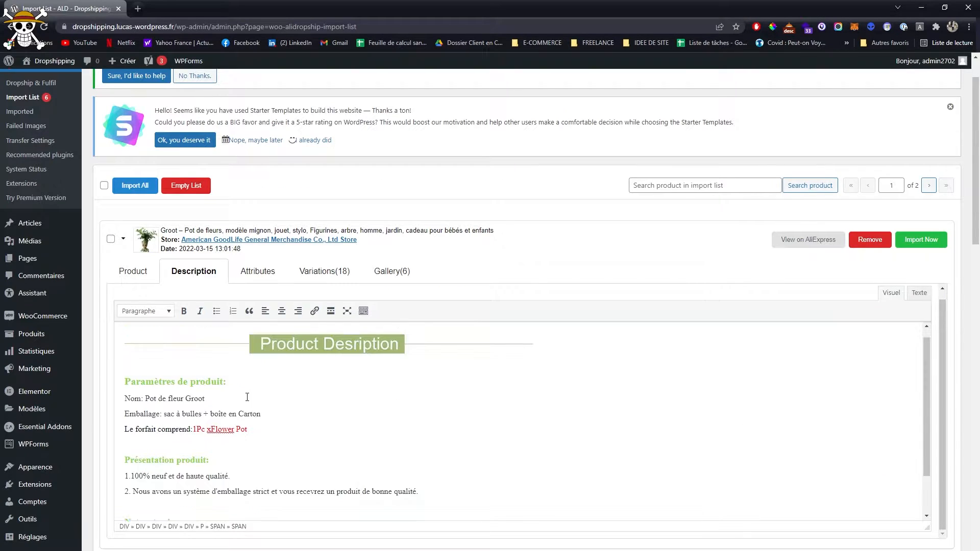
scroll(363, 409, "up", 1)
scroll(441, 264, "down", 1)
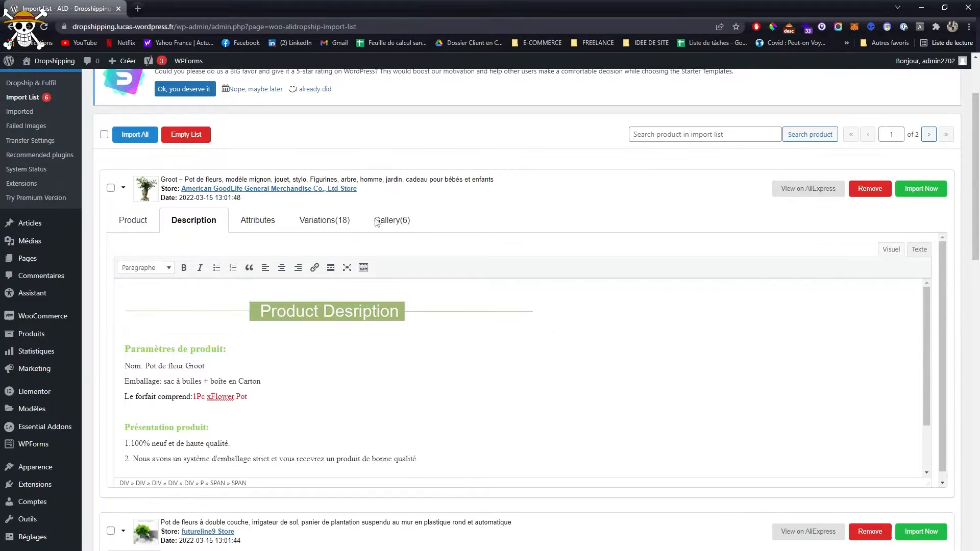
- Examine the Groot flowerpot's Couleur attribute values and its variations with their shipping costs, costs and regular prices
left_click(245, 222)
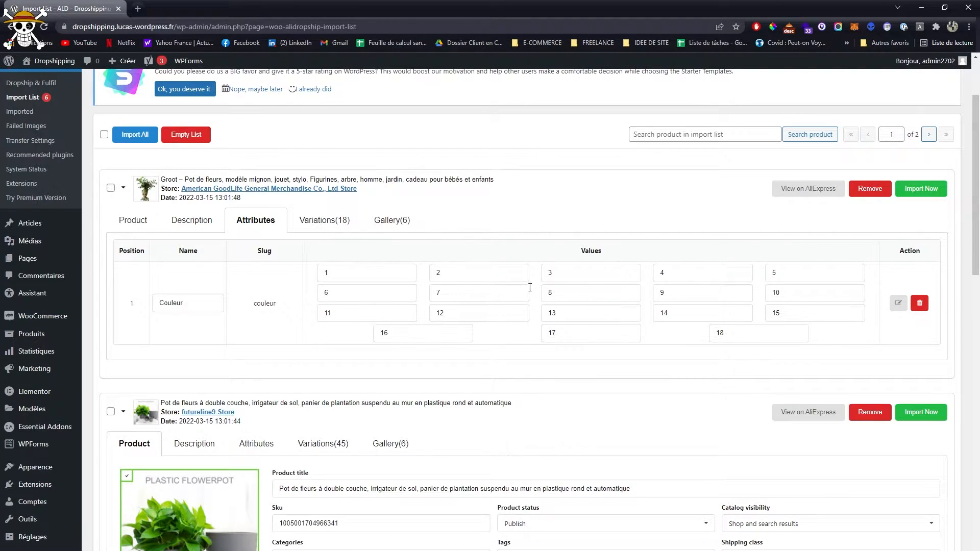
left_click(324, 218)
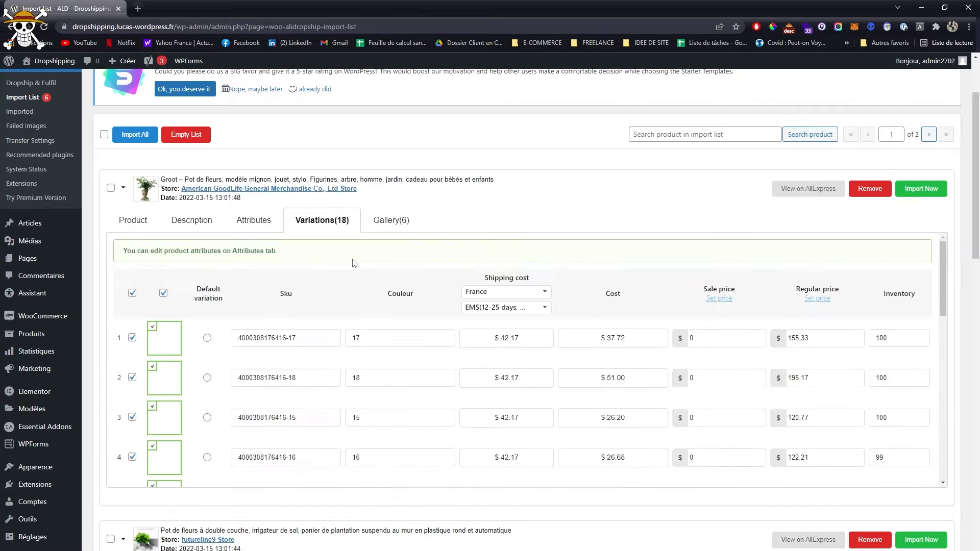
left_click(385, 340)
left_click(384, 340)
scroll(209, 357, "down", 10)
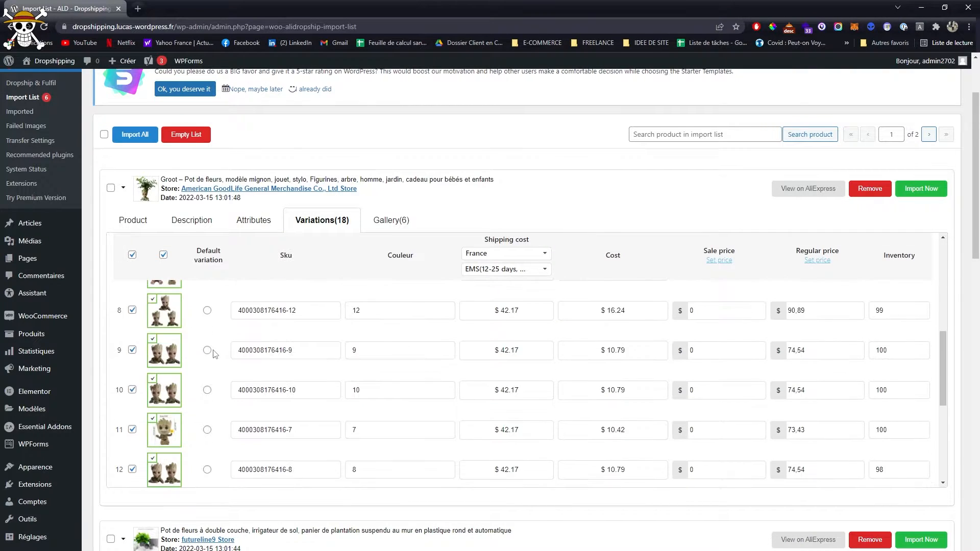
scroll(215, 353, "down", 1)
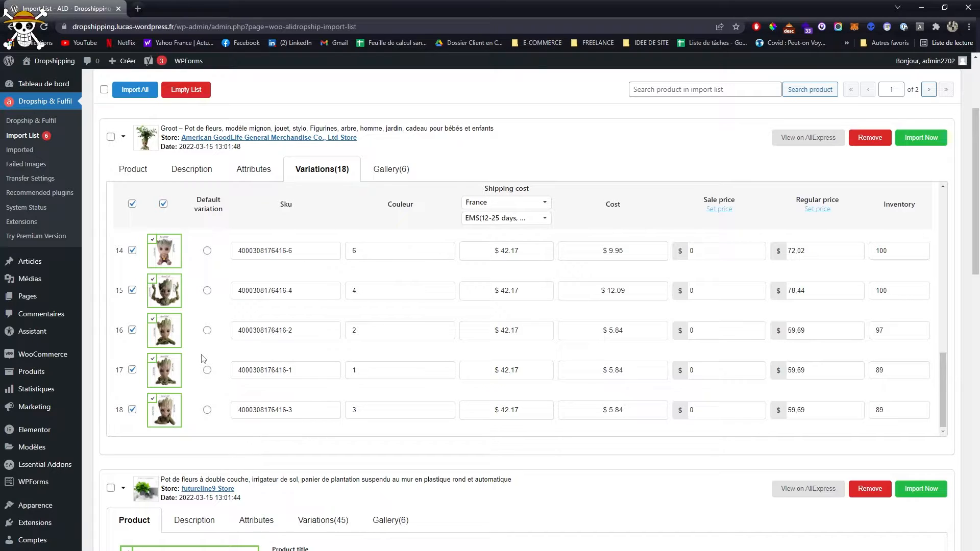
- Deselect the Groot flowerpot's variations 5 through 14 so that only the other eight are included
scroll(199, 332, "up", 1)
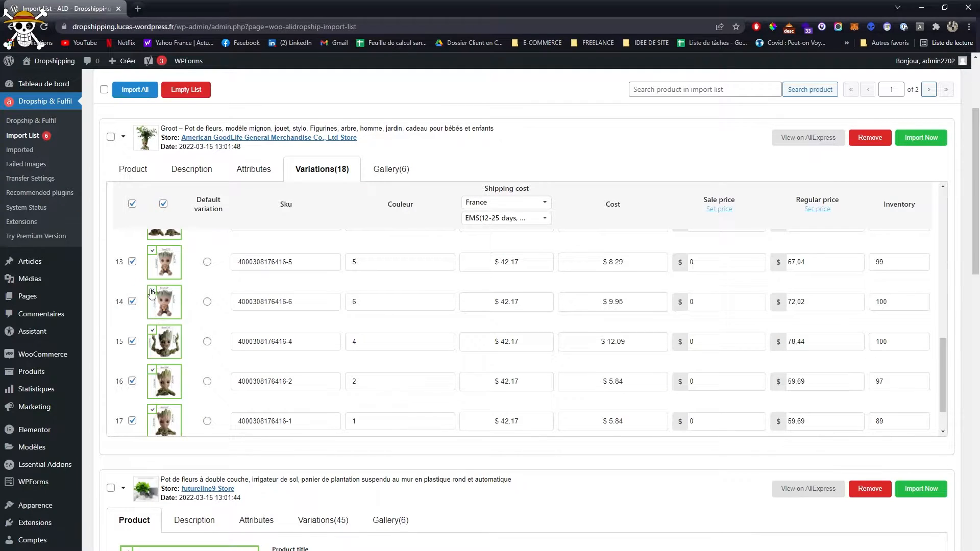
left_click(133, 302)
left_click(132, 261)
scroll(139, 306, "up", 4)
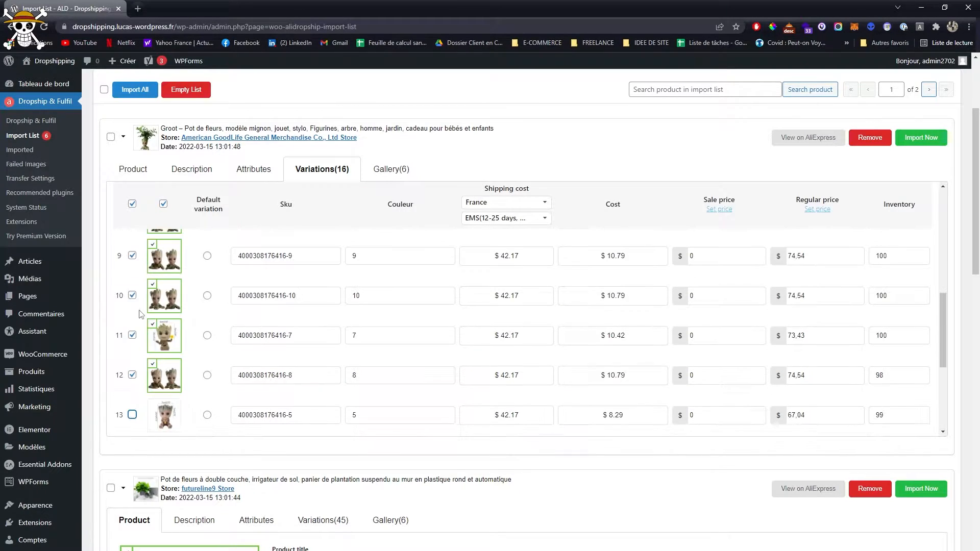
left_click(132, 375)
left_click(132, 335)
left_click(132, 295)
left_click(133, 256)
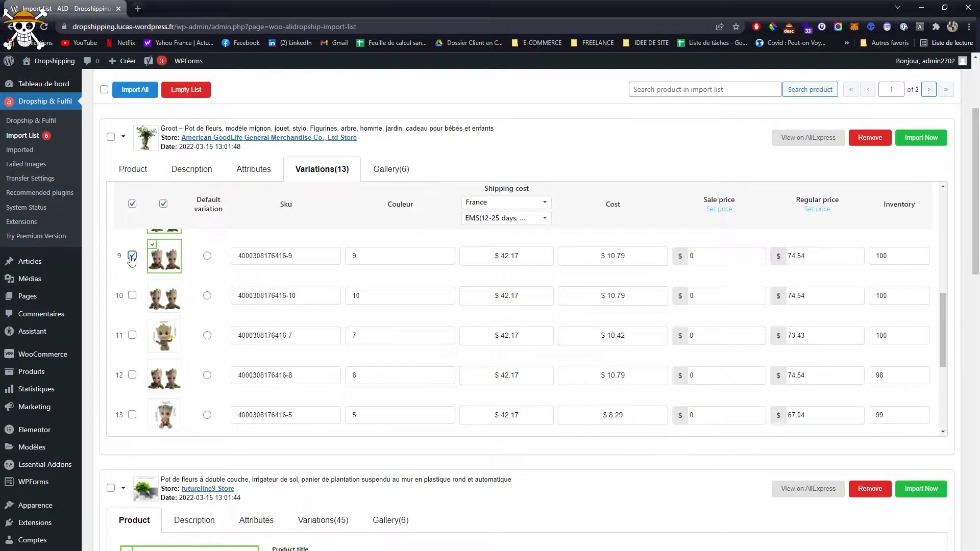
scroll(143, 286, "up", 4)
left_click(132, 289)
left_click(132, 329)
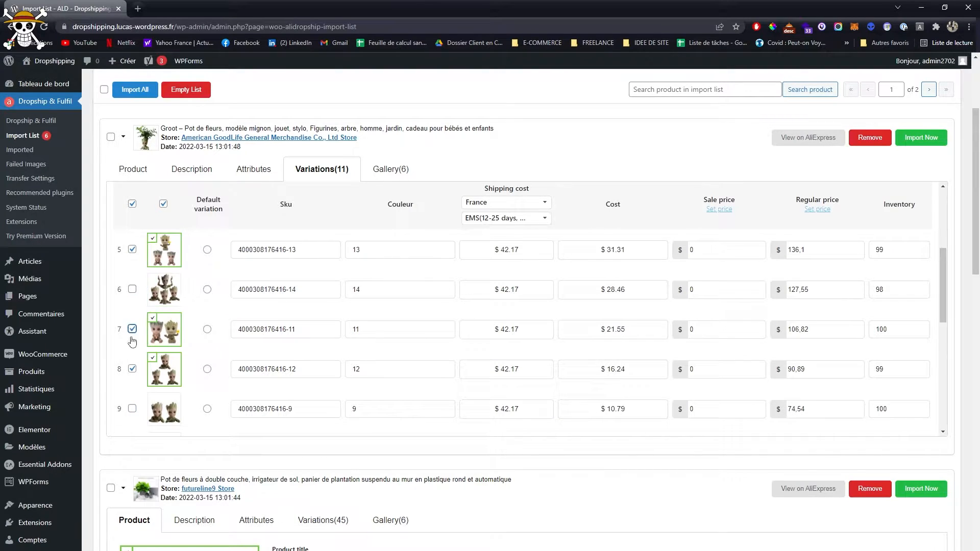
left_click(132, 369)
left_click(132, 250)
scroll(242, 327, "down", 5)
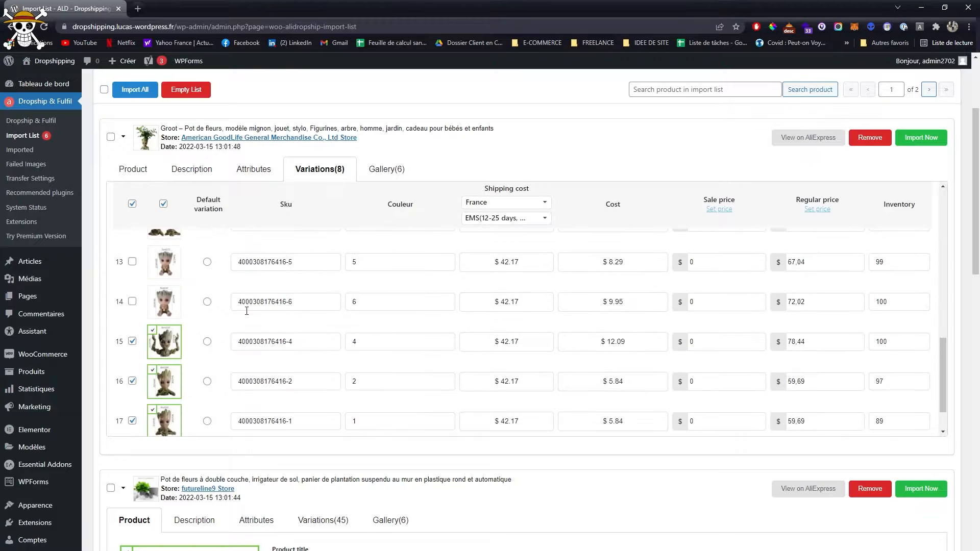
- Make the Groot flowerpot's Couleur attribute editable and replace its value 4 with "Joyeux"
scroll(242, 332, "down", 1)
scroll(364, 290, "up", 1)
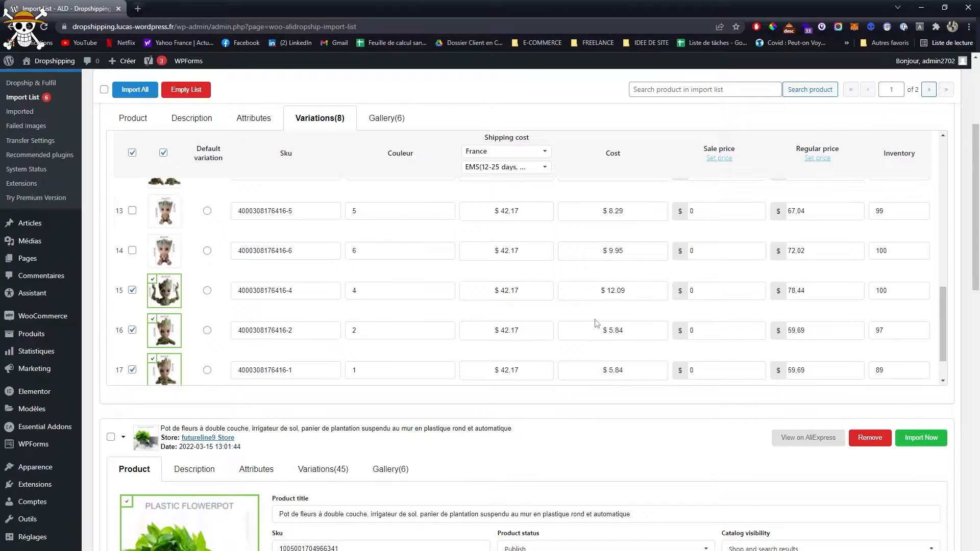
scroll(488, 370, "down", 1)
scroll(389, 408, "up", 2)
left_click(383, 341)
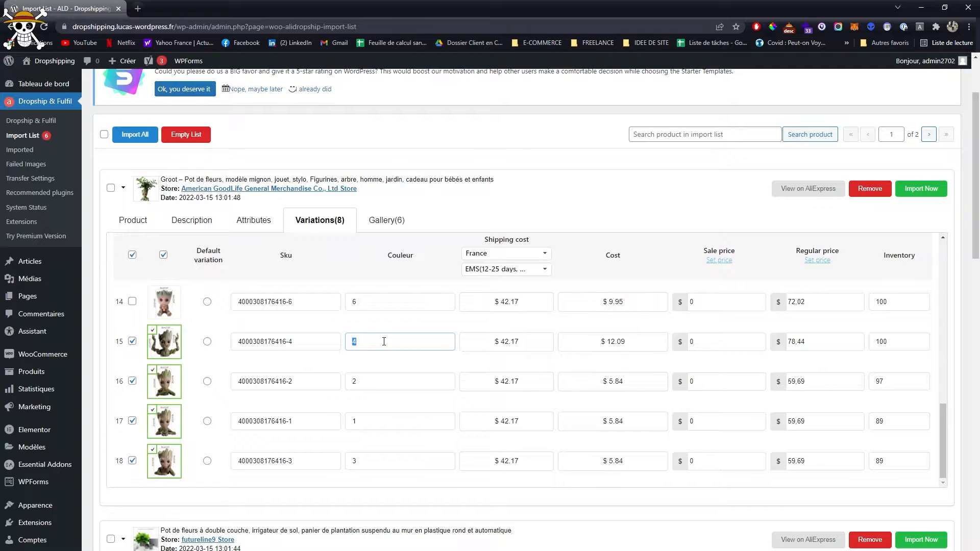
left_click(258, 220)
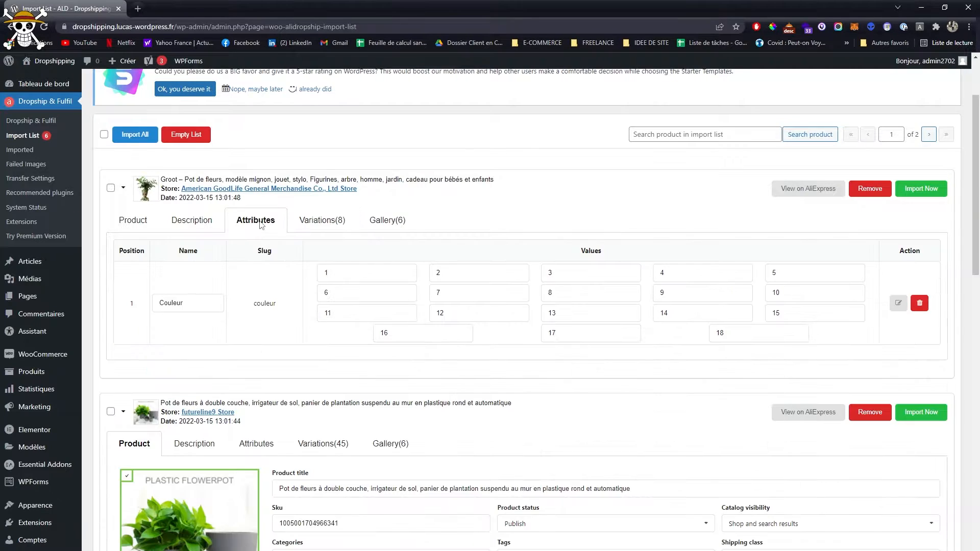
left_click(898, 303)
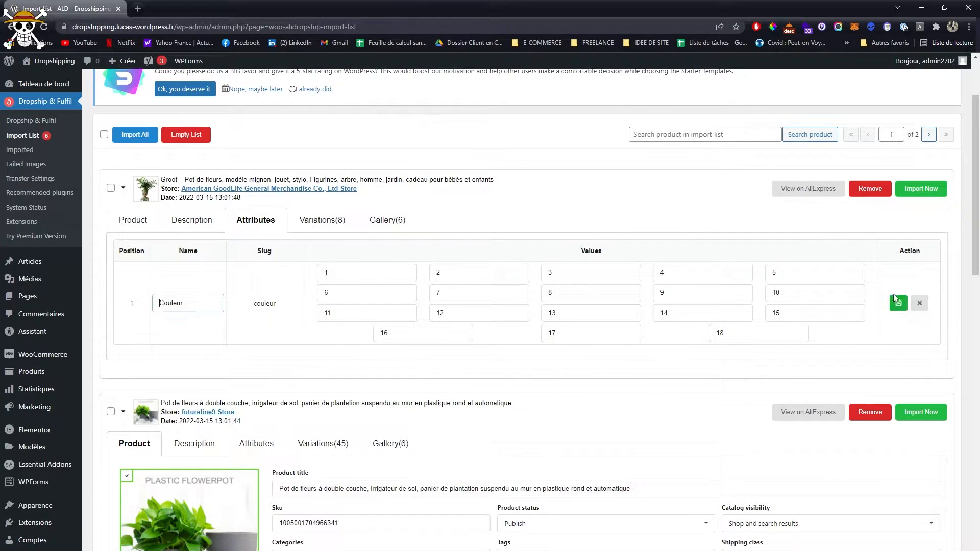
double_click(662, 273)
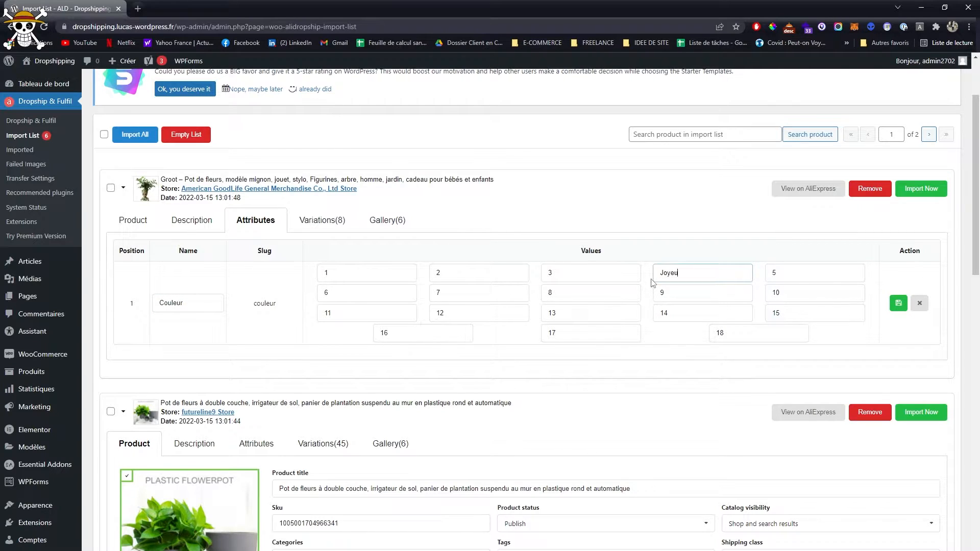
- Check the Groot variation images and rename Couleur value 2 as "Pensif"
left_click(330, 225)
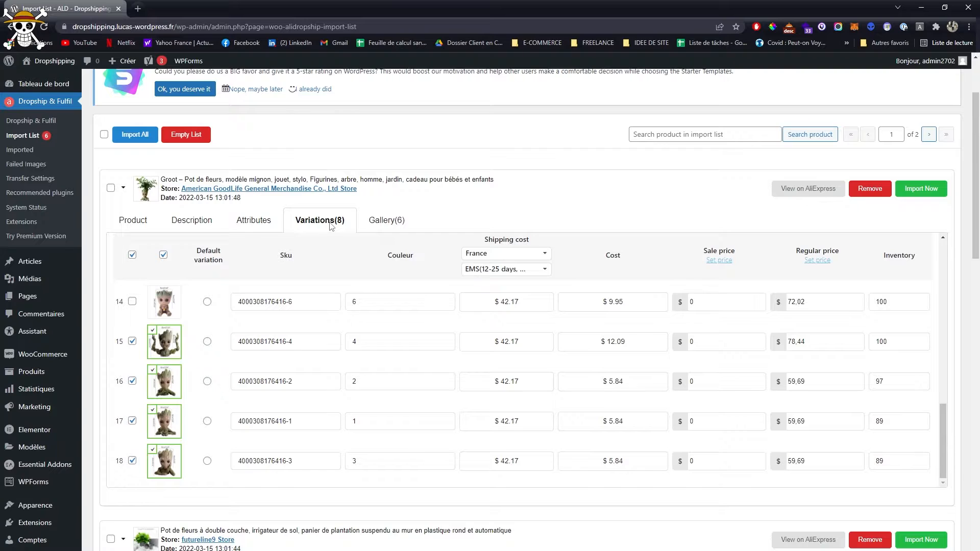
left_click(256, 217)
left_click_drag(454, 272, 407, 268)
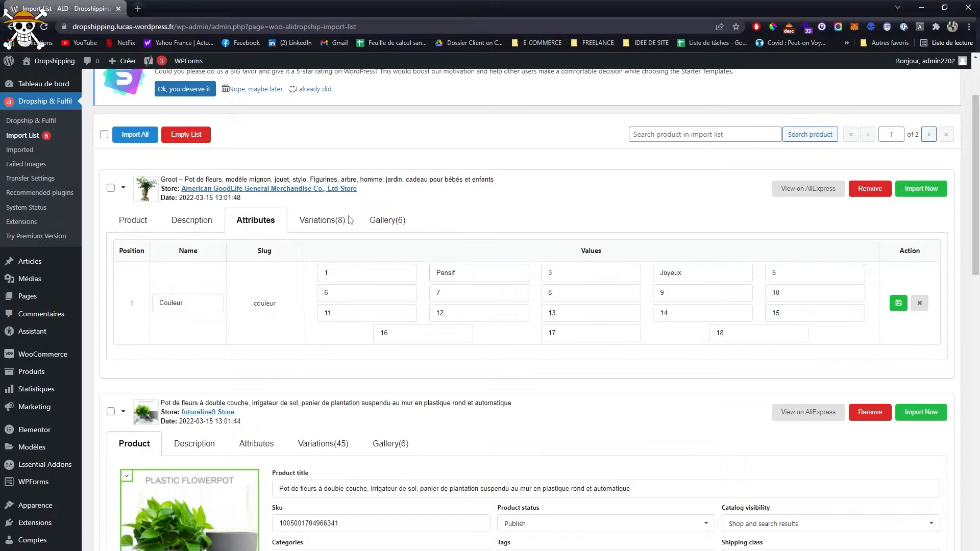
- Rename Couleur value 1 as "Content" and value 3 as "Fatigué", then save the Groot flowerpot's attribute
left_click(331, 223)
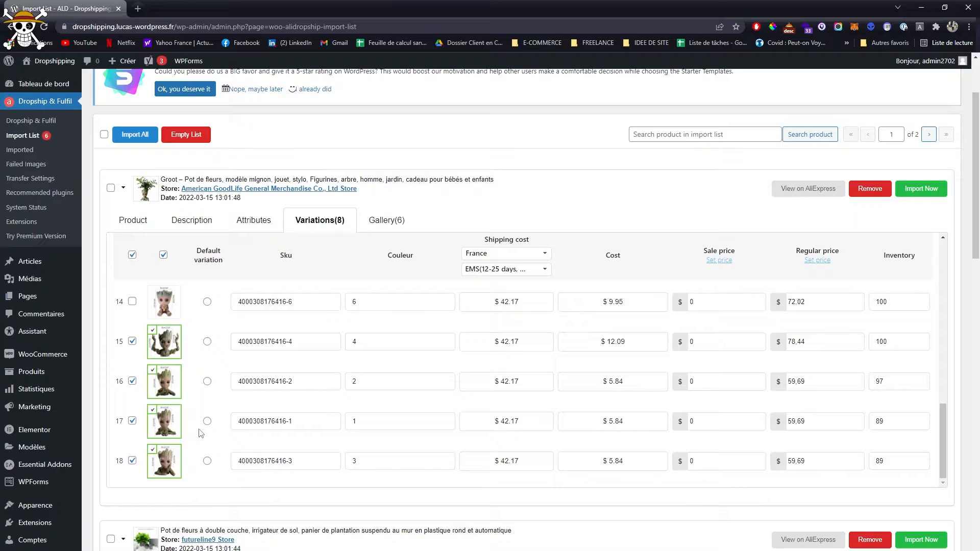
left_click(245, 221)
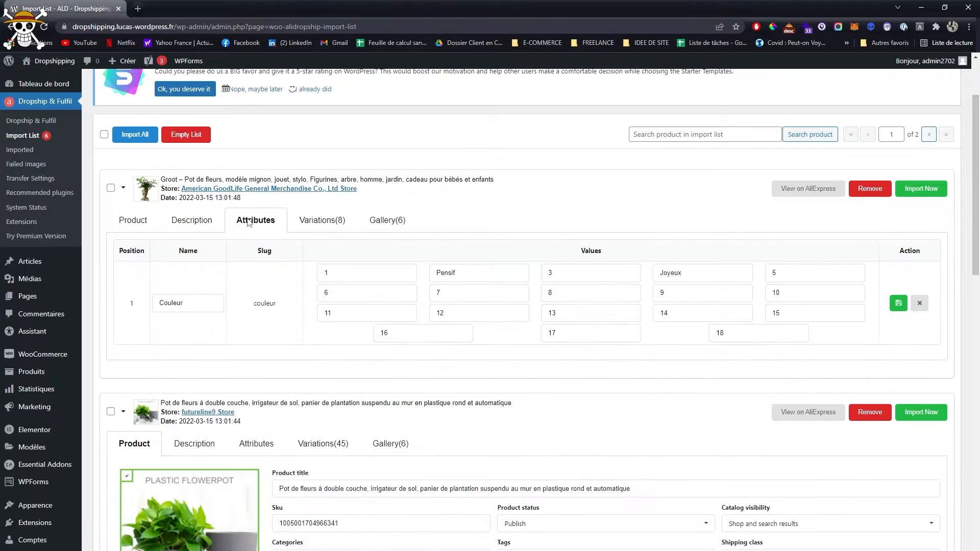
left_click_drag(353, 276, 317, 275)
left_click_drag(567, 280, 526, 273)
left_click(898, 302)
- Set the regular price of the Groot flowerpot's variations to 49.9 in bulk
left_click(322, 223)
scroll(345, 301, "down", 3)
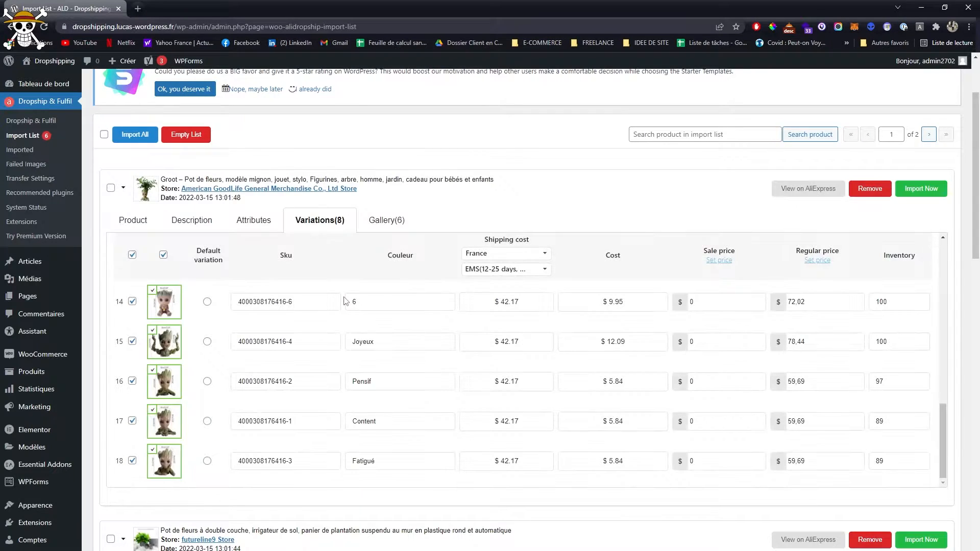
left_click(818, 261)
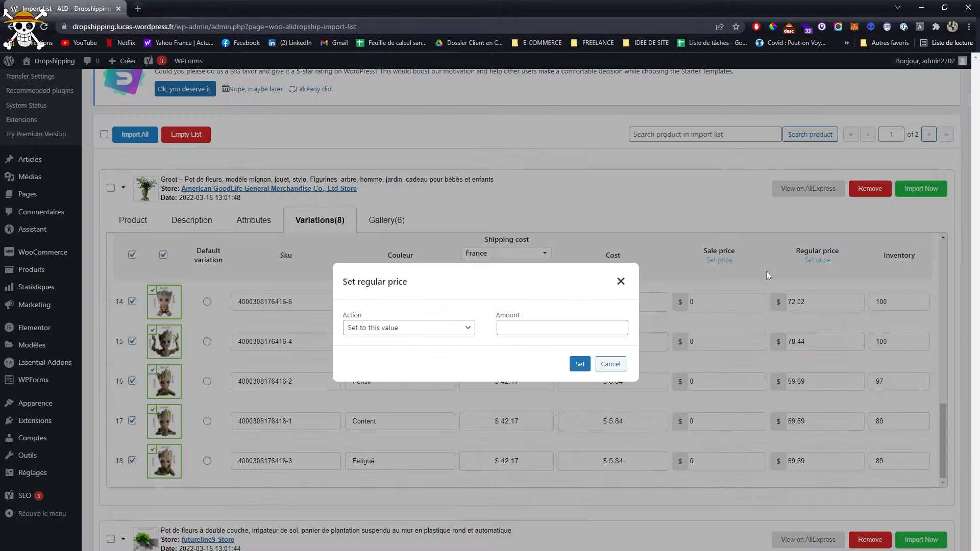
left_click(527, 327)
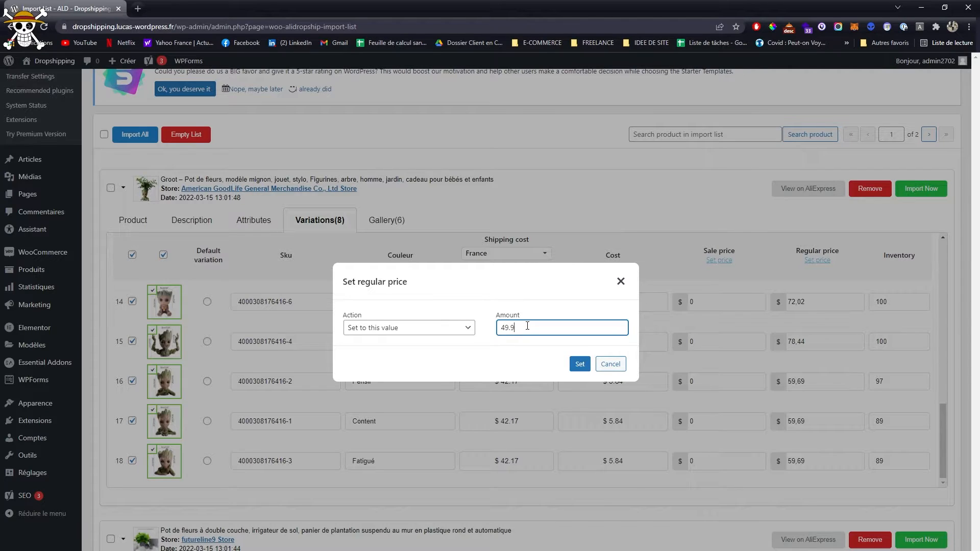
left_click(579, 364)
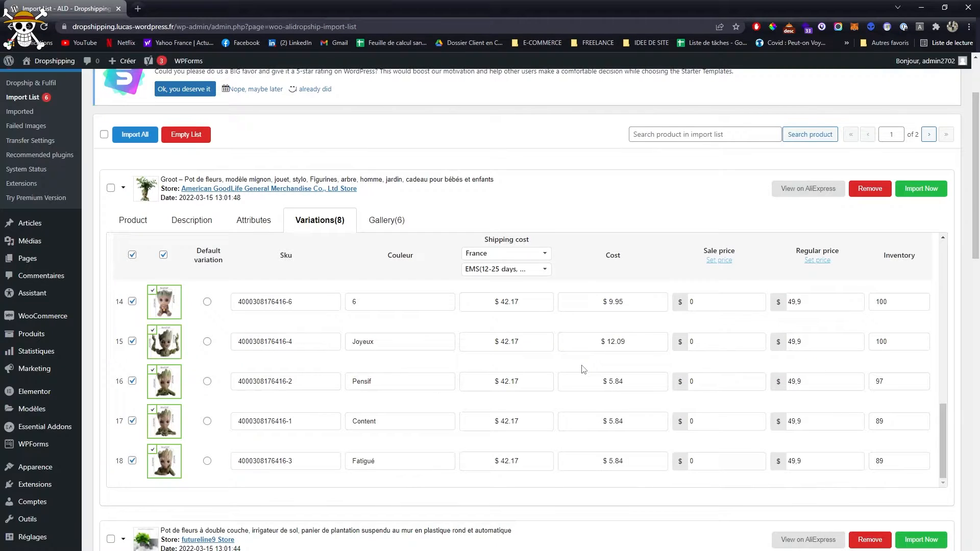
scroll(599, 384, "down", 1)
scroll(519, 382, "up", 3)
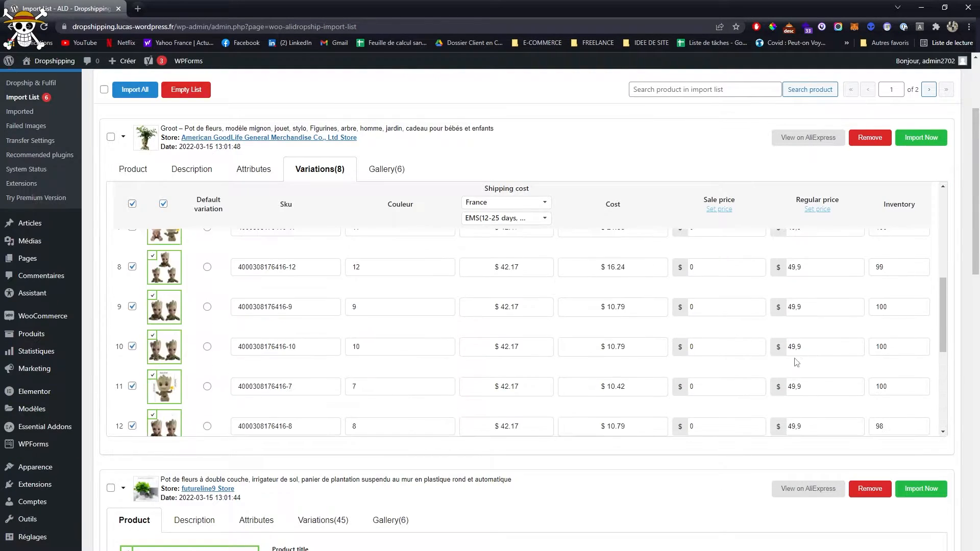
- Add four more Groot plant photos to the product's gallery and import the product into the shop
left_click(380, 170)
scroll(382, 337, "up", 3)
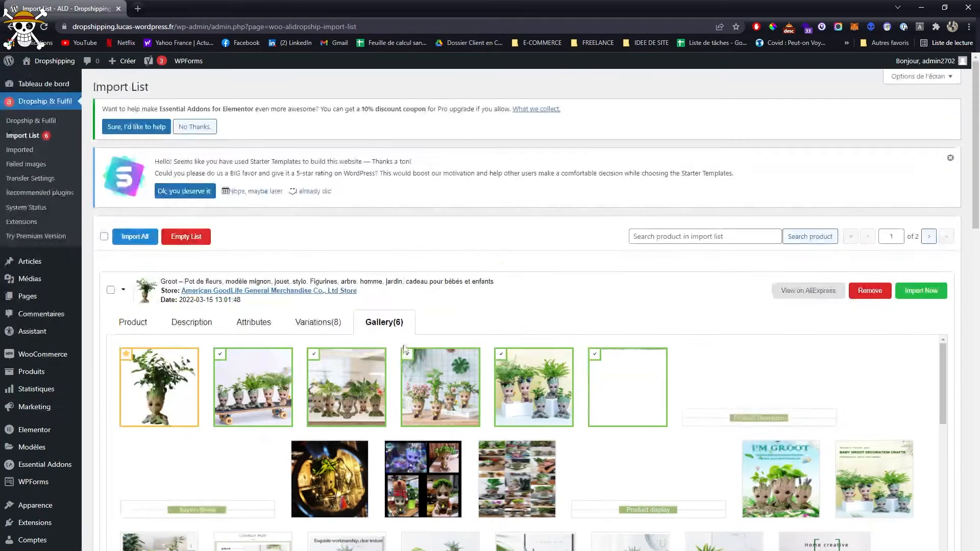
scroll(382, 342, "down", 5)
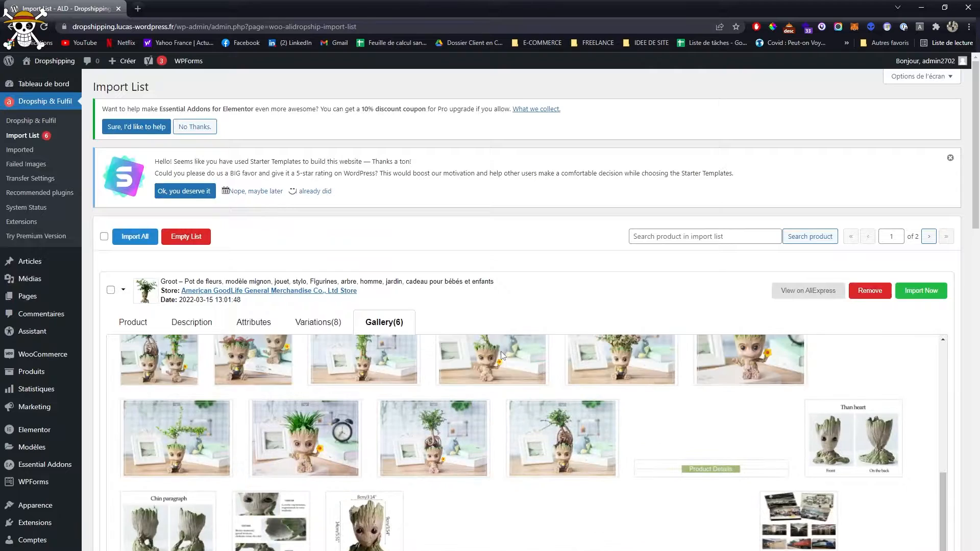
left_click(305, 447)
left_click(176, 444)
scroll(454, 462, "up", 1)
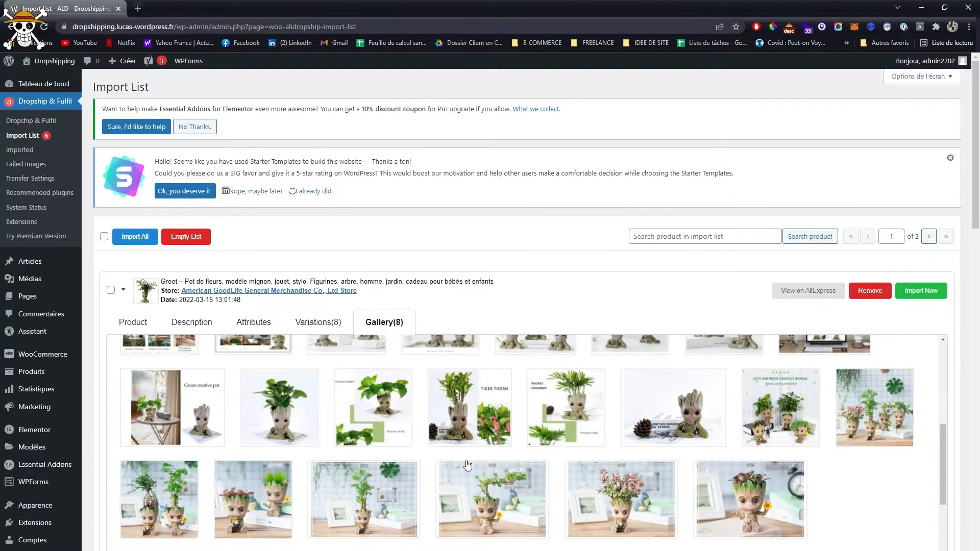
left_click(290, 411)
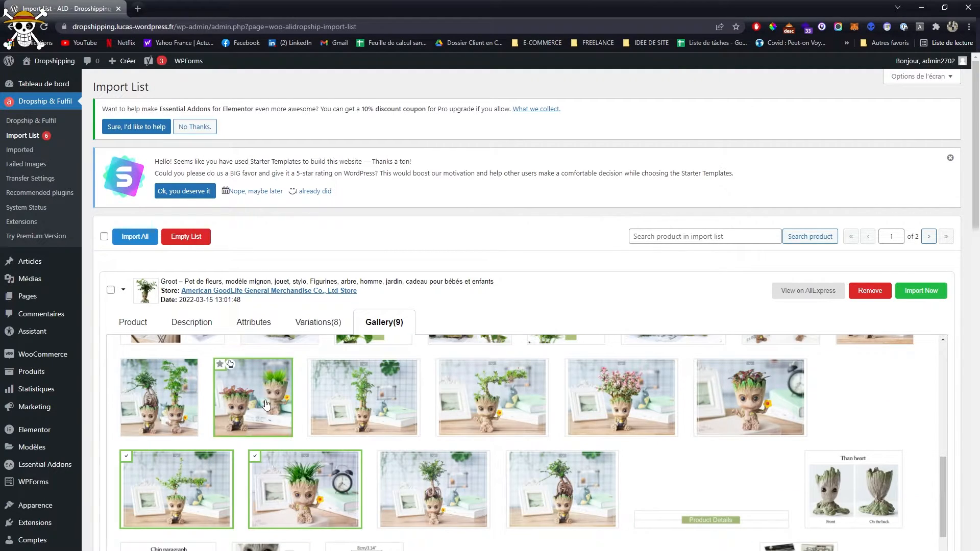
left_click(610, 437)
scroll(638, 409, "up", 2)
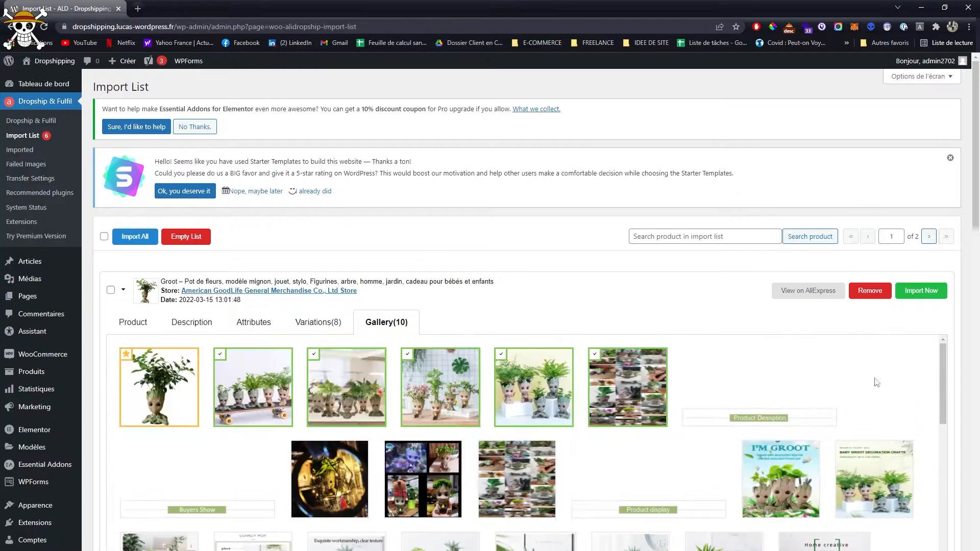
left_click(921, 291)
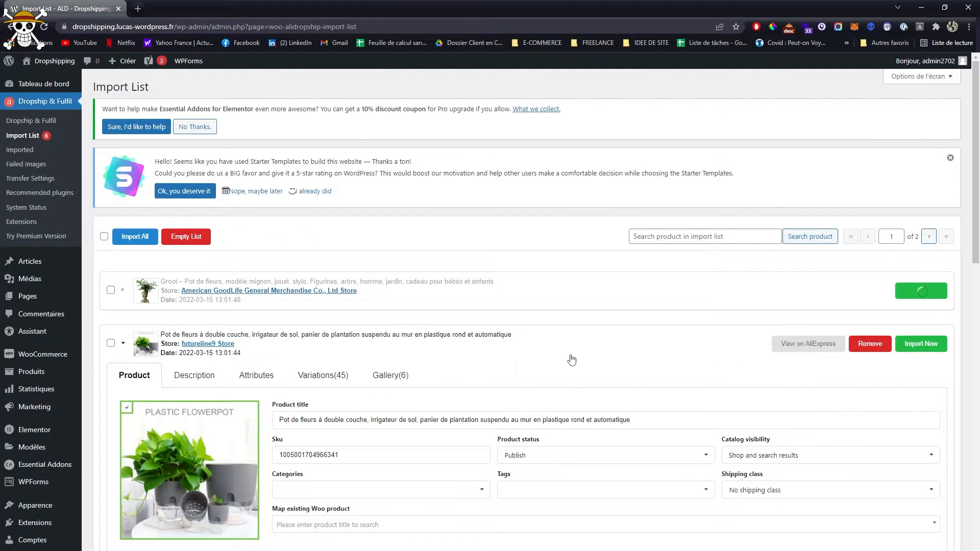
- Shorten the double-layer flowerpot's title by removing everything after "Pot de fleurs à double couche,"
scroll(572, 360, "down", 1)
scroll(446, 355, "down", 1)
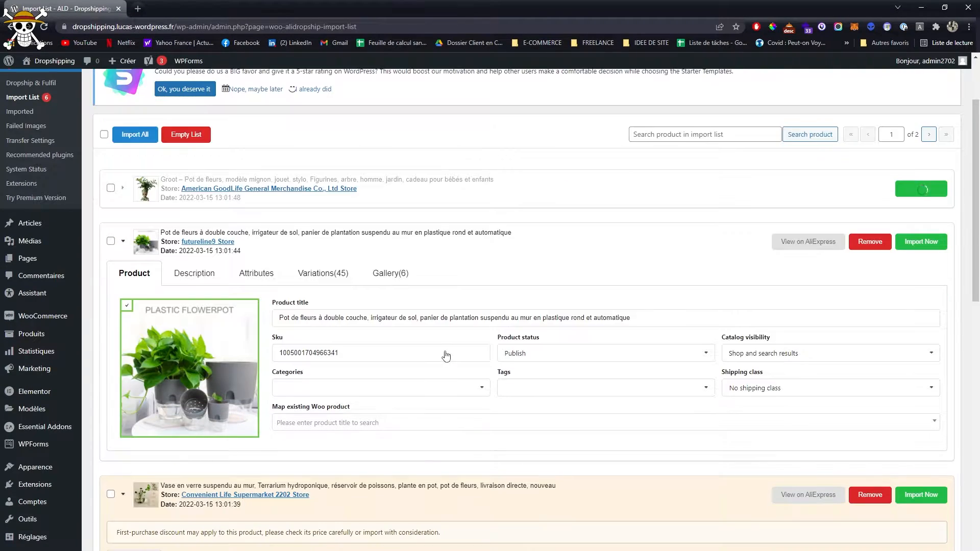
left_click_drag(370, 319, 623, 309)
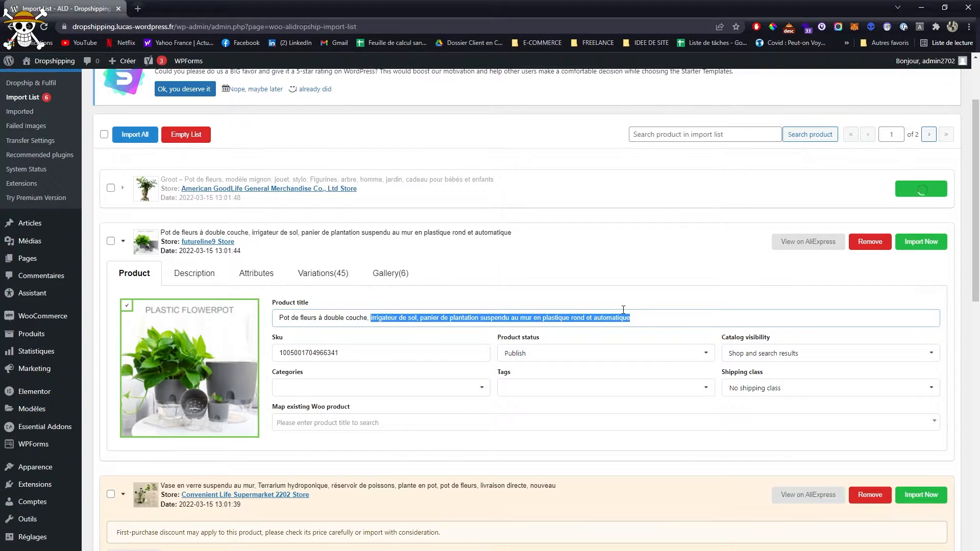
key("BackSpace")
- Delete all content from the double-layer flowerpot's description
left_click(196, 275)
scroll(227, 393, "down", 3)
scroll(228, 393, "up", 6)
left_click_drag(266, 449, 144, 360)
key("BackSpace")
key("ctrl+a")
scroll(208, 398, "down", 5)
left_click(215, 399)
scroll(135, 385, "down", 3)
key("ctrl+a")
key("BackSpace")
scroll(445, 357, "down", 16)
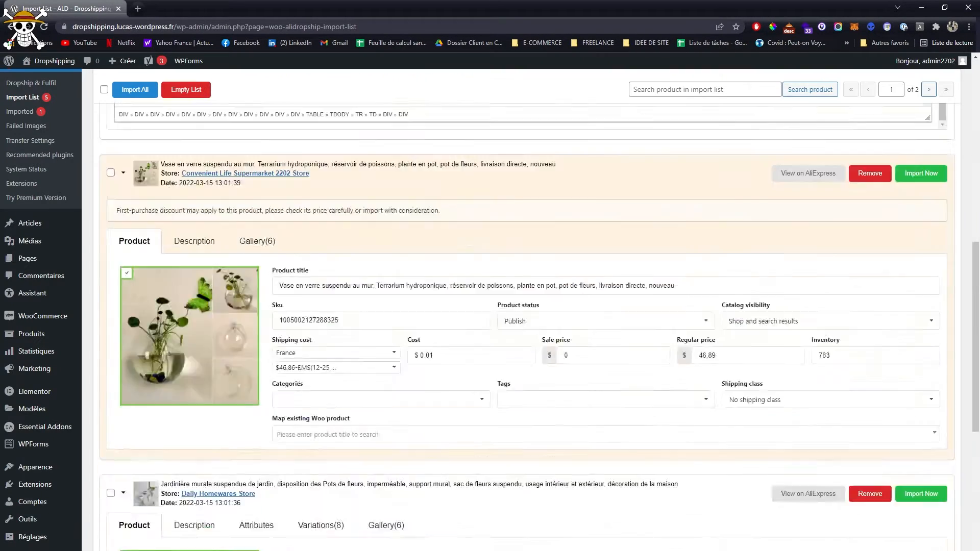
scroll(445, 357, "up", 14)
scroll(445, 357, "up", 5)
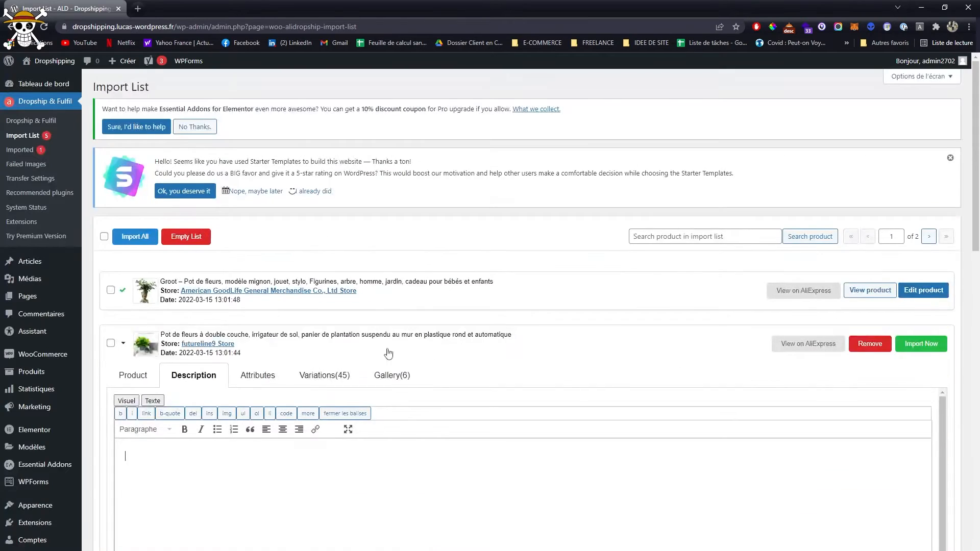
- Deselect all variations of the double-layer flowerpot, then include only four, among them Australie White S, Espagne 15.3cm and Espagne White L
left_click(258, 376)
left_click(320, 375)
scroll(319, 375, "down", 2)
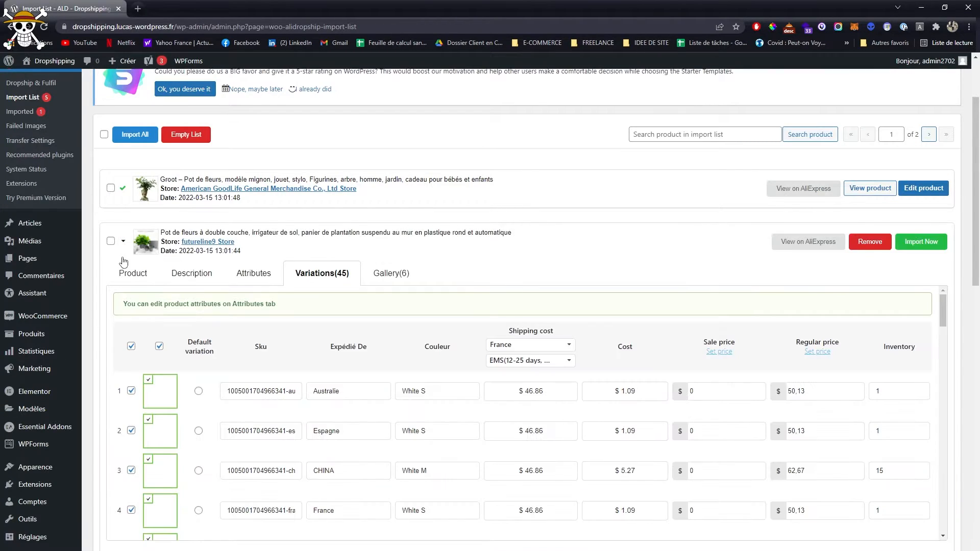
left_click(131, 346)
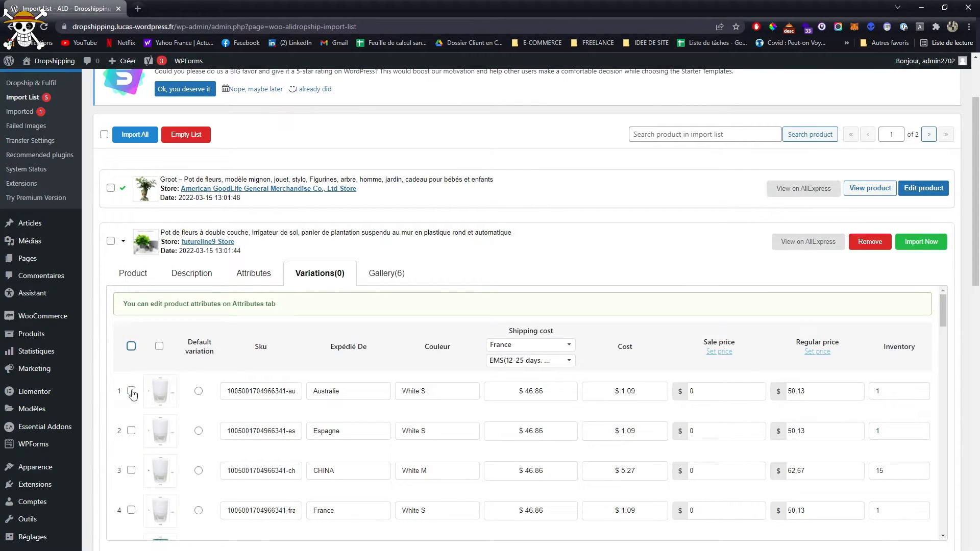
left_click(131, 390)
scroll(132, 393, "down", 2)
left_click(131, 448)
scroll(133, 452, "down", 15)
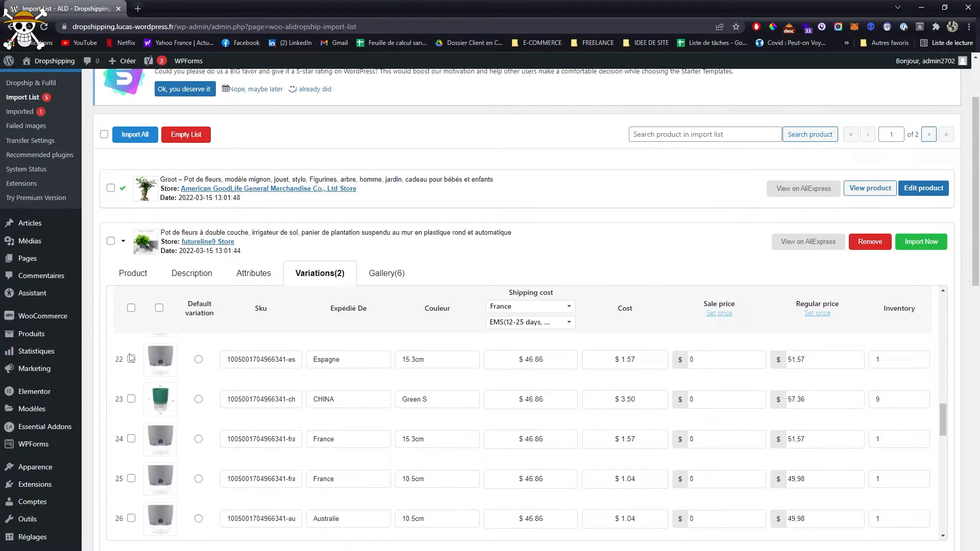
left_click(132, 360)
scroll(168, 408, "down", 14)
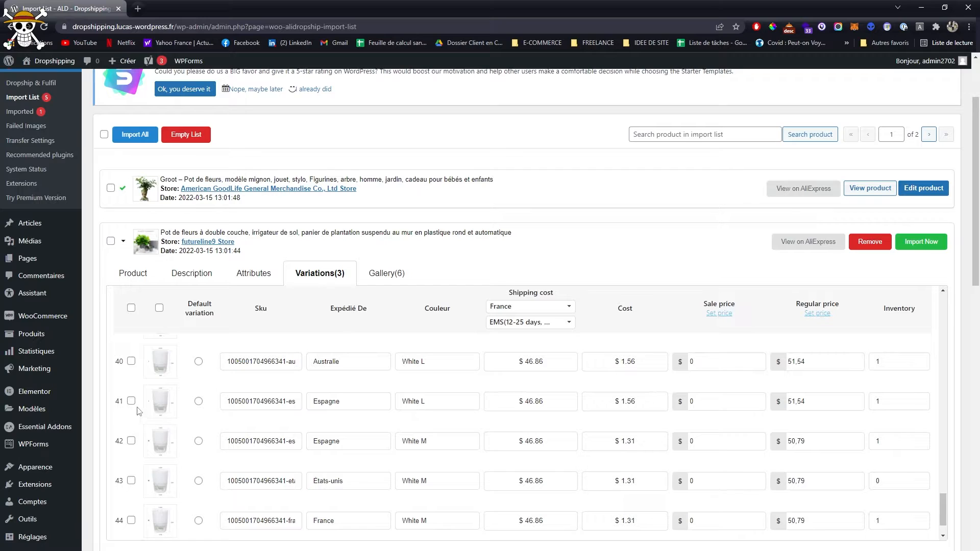
left_click(131, 402)
- Set the regular price of the double-layer flowerpot's selected variations to 29.9 in bulk
left_click(816, 313)
left_click_drag(515, 327, 493, 334)
type("29.90")
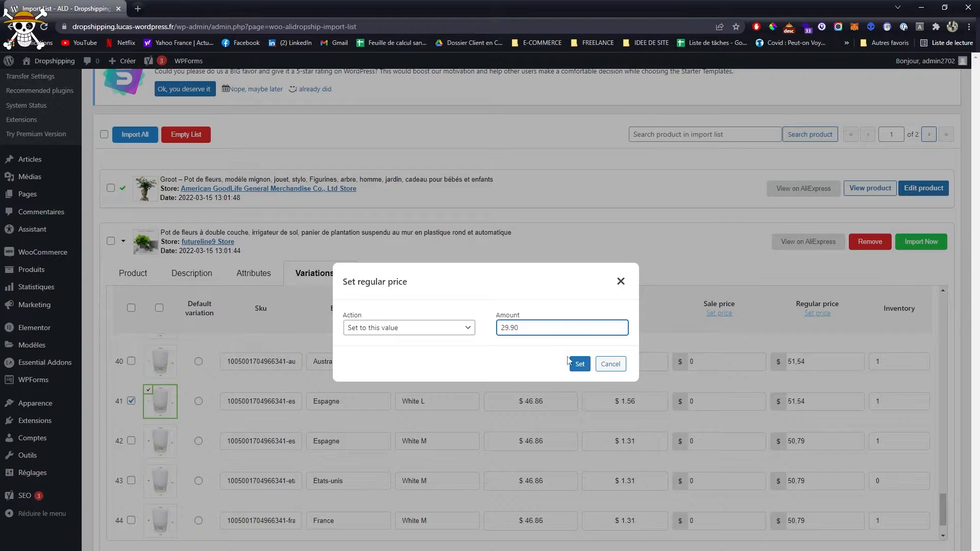
left_click(578, 364)
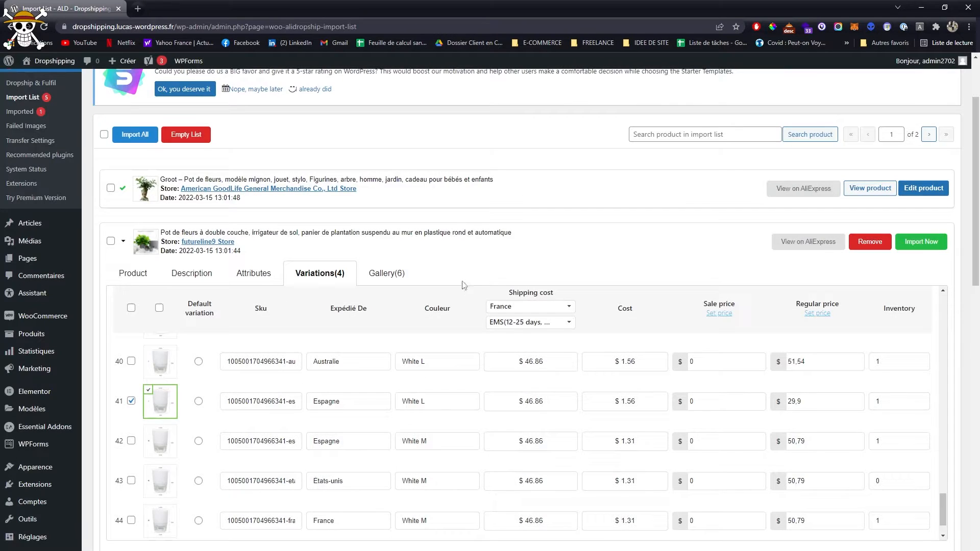
- Import the double-layer flowerpot, then shorten the hanging glass vase's title to "Vase en verre suspendu au mur,"
left_click(902, 246)
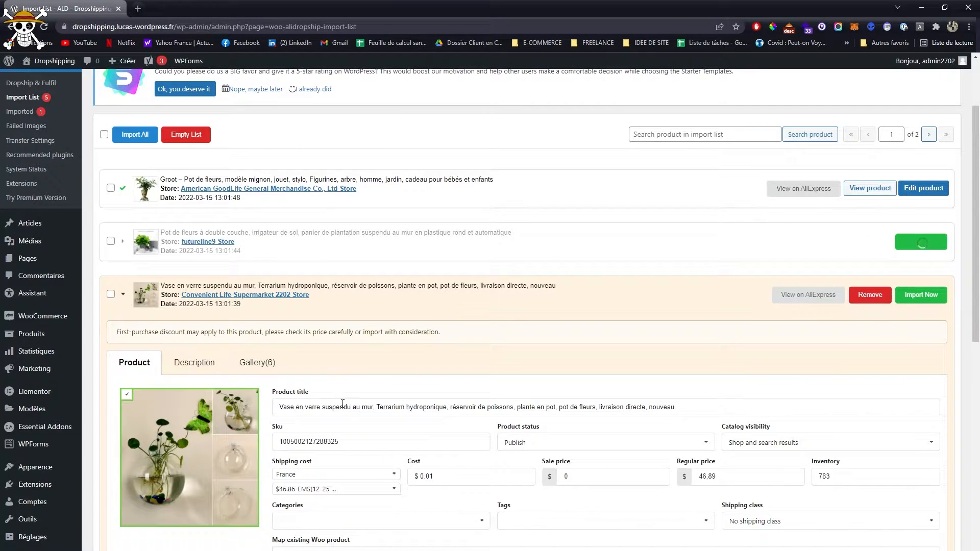
left_click_drag(378, 407, 702, 403)
key("BackSpace")
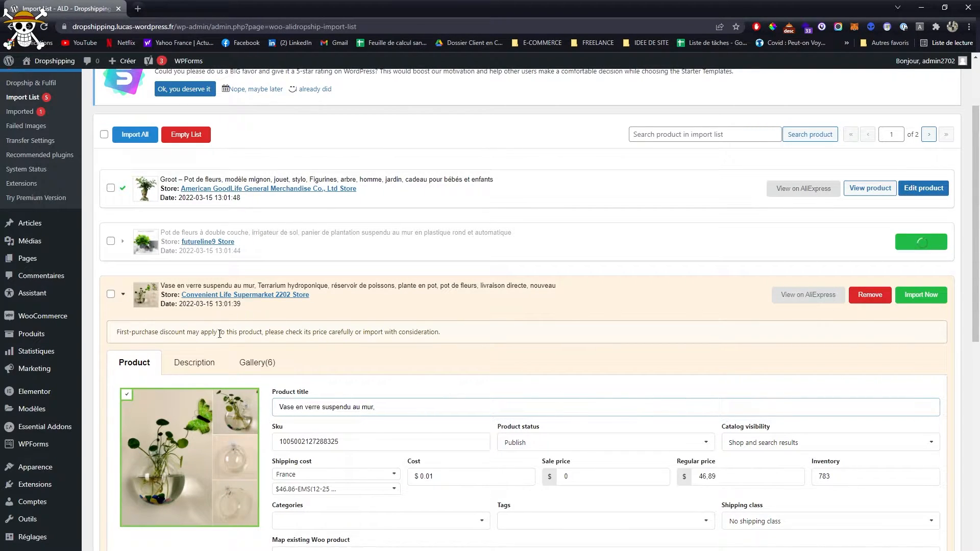
- Delete the bulleted specification list from the start of the glass vase's description and import the product
left_click(215, 367)
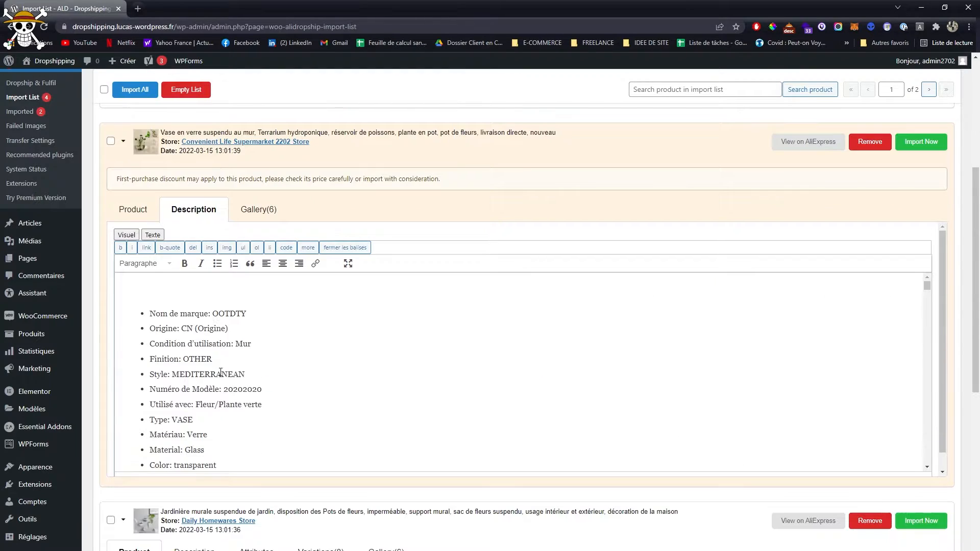
scroll(222, 375, "down", 3)
scroll(223, 357, "up", 2)
left_click_drag(225, 411, 125, 306)
key("BackSpace")
scroll(179, 334, "down", 3)
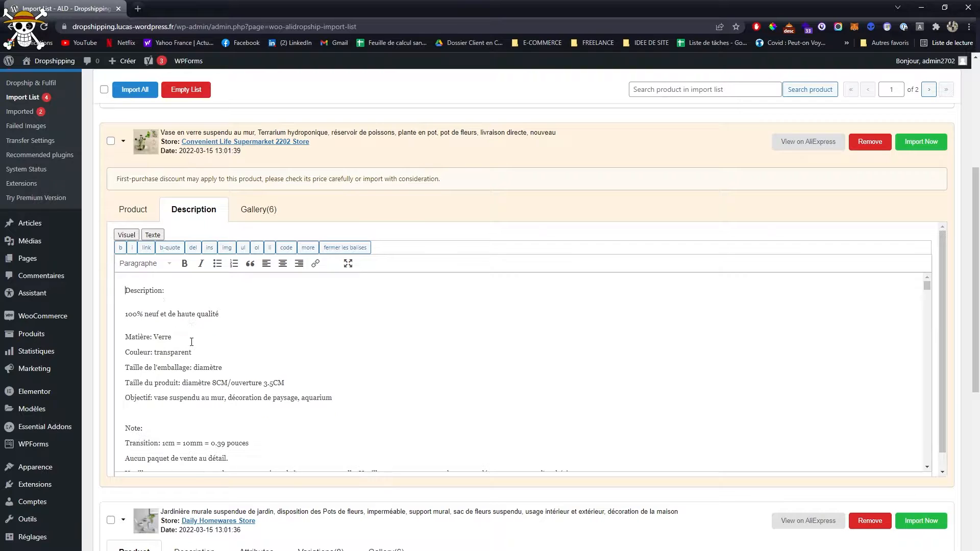
scroll(160, 340, "down", 1)
scroll(126, 358, "down", 8)
scroll(417, 463, "up", 10)
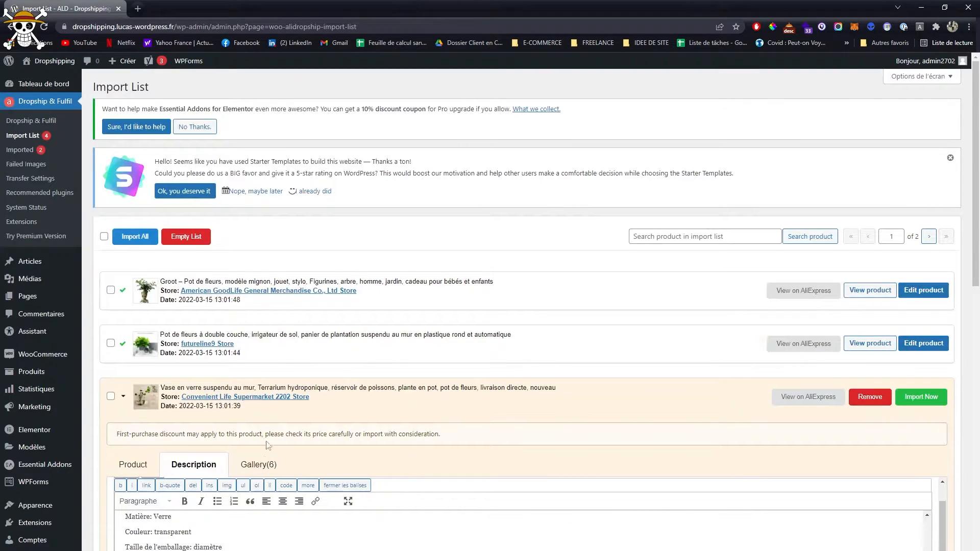
scroll(268, 446, "down", 2)
left_click(916, 296)
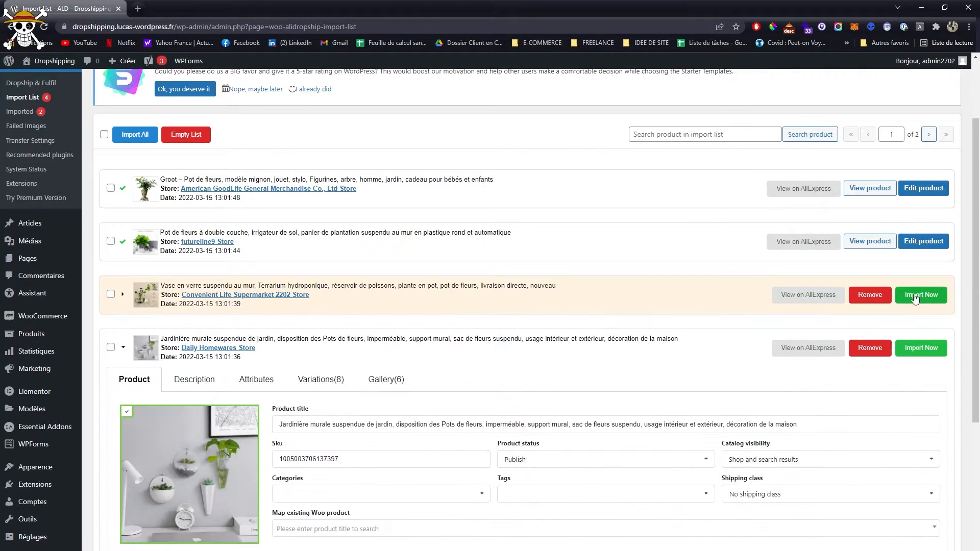
- Shorten the hanging wall planter's title to "Jardinière murale suspendue de jardin,"
scroll(568, 343, "down", 4)
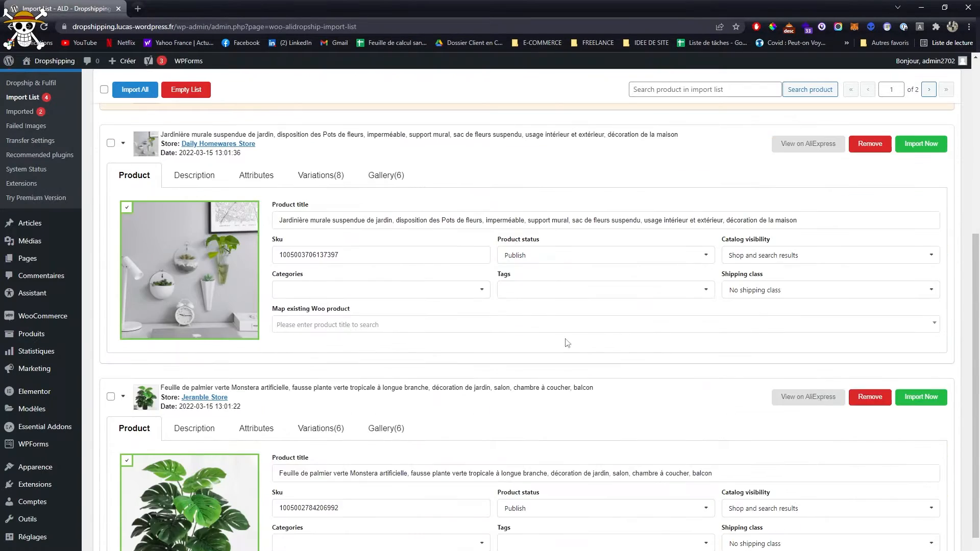
scroll(567, 343, "up", 1)
left_click_drag(396, 272, 833, 280)
key("BackSpace")
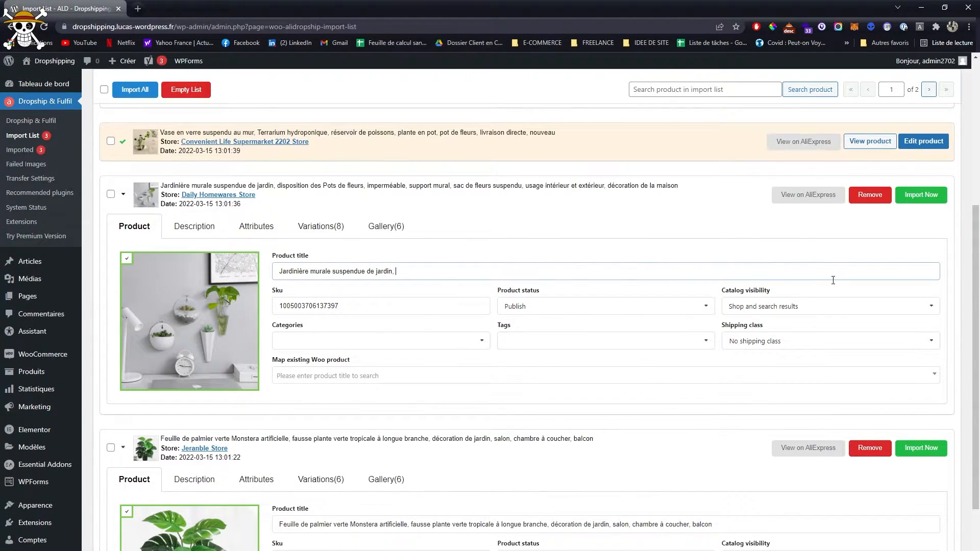
- Clean up the wall planter's description, removing everything above the "Pot de fleurs mural créatif" line and unneeded content further down
left_click(200, 228)
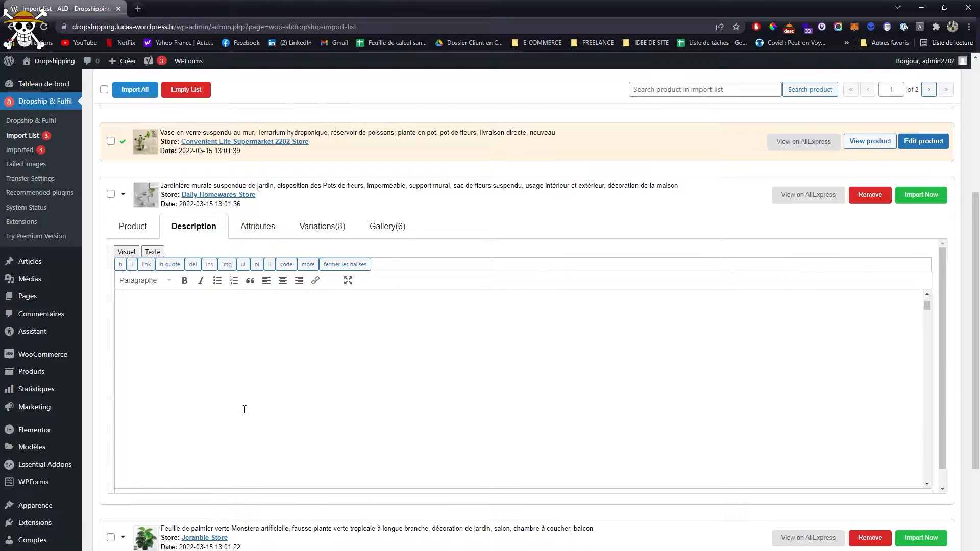
scroll(264, 425, "down", 5)
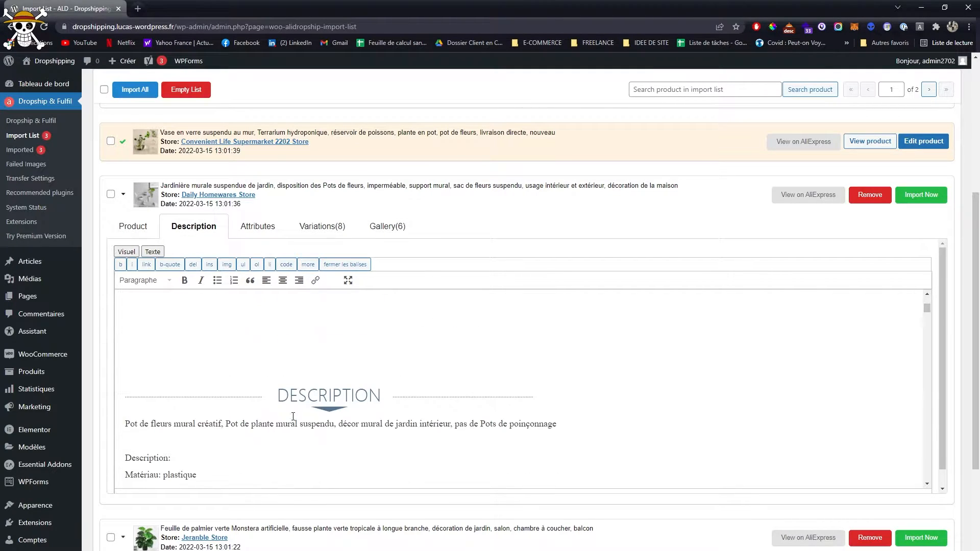
left_click_drag(220, 344, 217, 280)
key("BackSpace")
scroll(225, 356, "down", 5)
left_click(172, 331)
key("BackSpace")
scroll(459, 407, "up", 6)
scroll(444, 420, "down", 2)
left_click_drag(421, 387, 510, 532)
key("BackSpace")
scroll(474, 461, "up", 10)
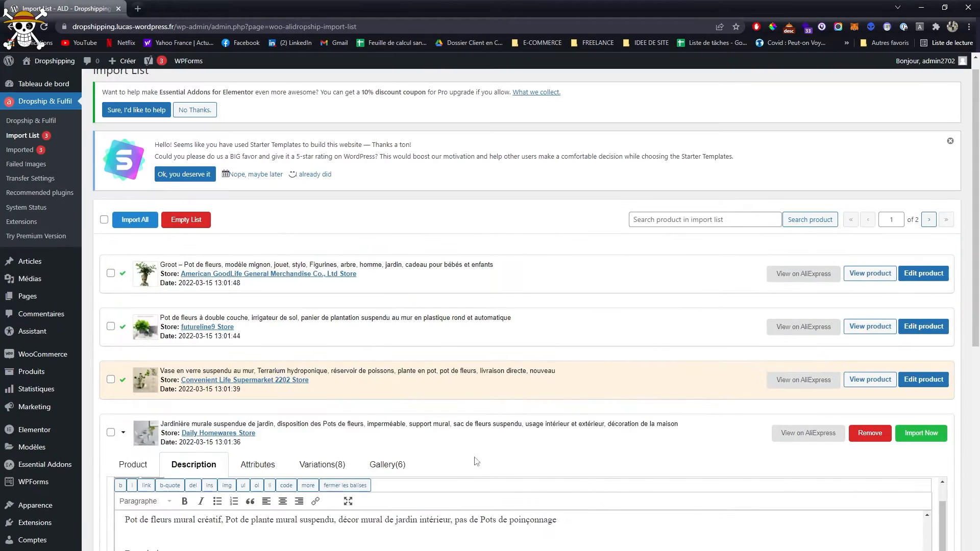
- Check the wall planter's attributes and variations, then import it with all eight variations included
left_click(257, 464)
scroll(271, 468, "down", 2)
left_click(324, 363)
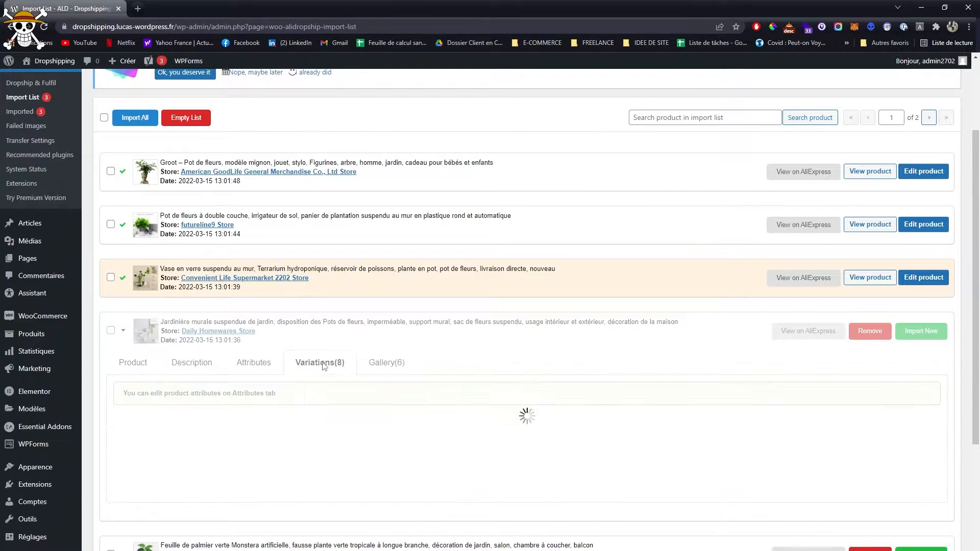
scroll(332, 377, "down", 3)
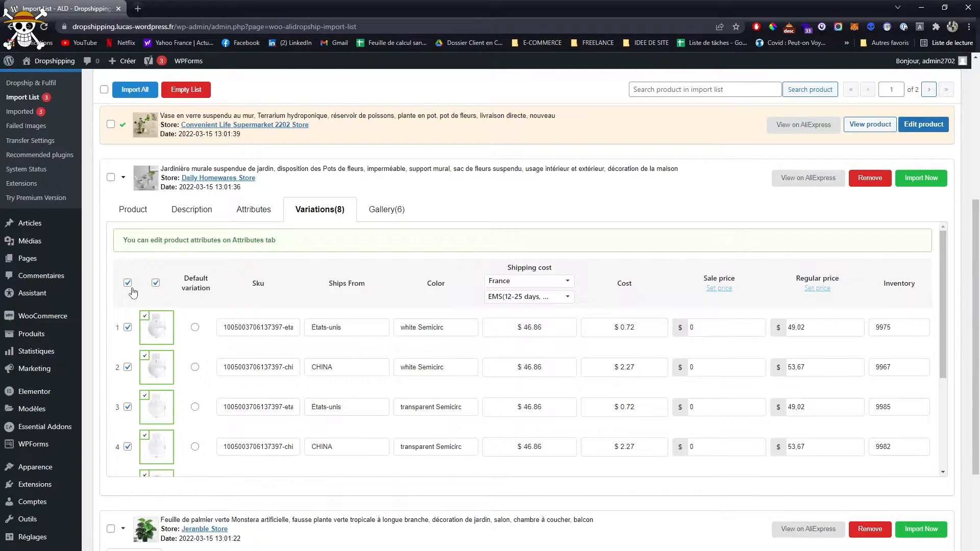
left_click(920, 178)
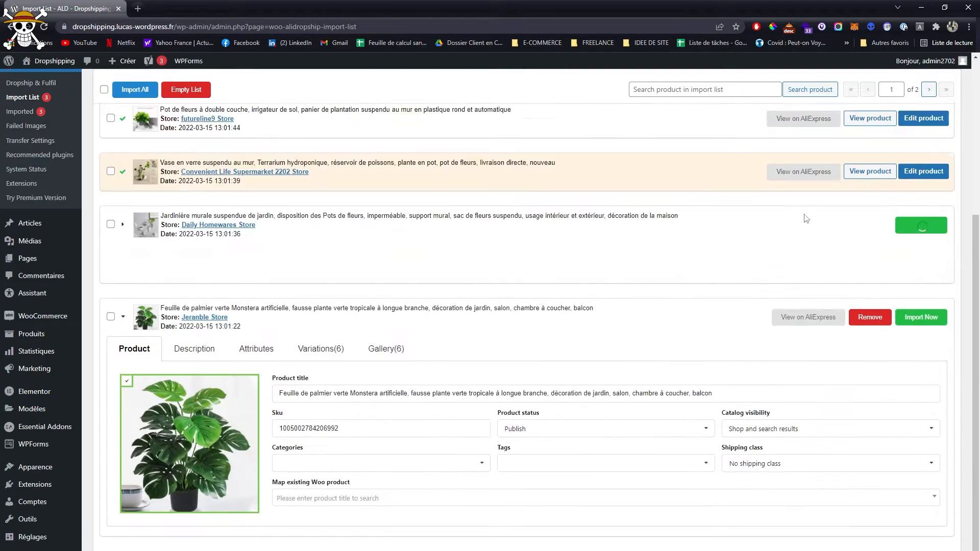
- Shorten the artificial Monstera's title to "Feuille de palmier verte Monstera artificielle," and import the product
left_click_drag(416, 392, 754, 383)
key("BackSpace")
left_click(920, 316)
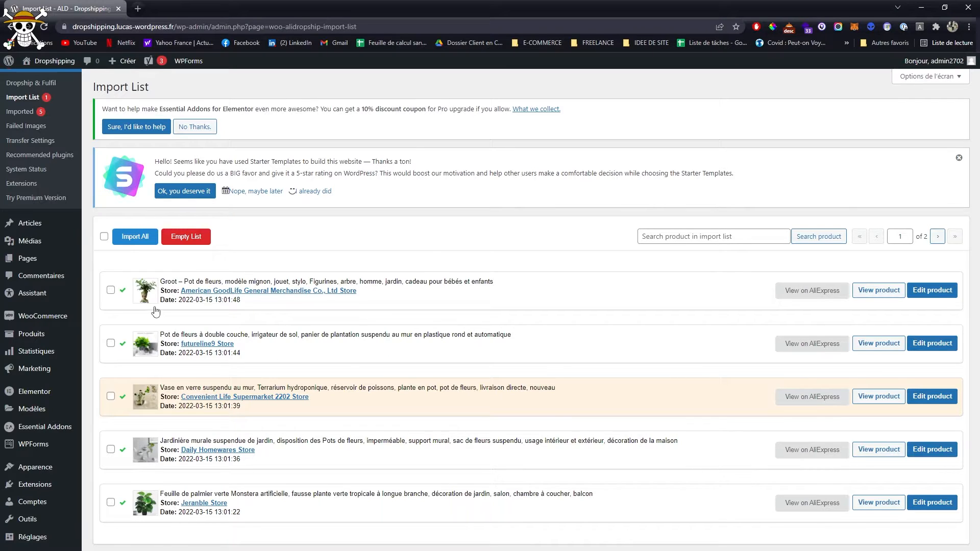
- Open the shop's home page in a new tab and look through its featured products
middle_click(54, 62)
left_click(171, 8)
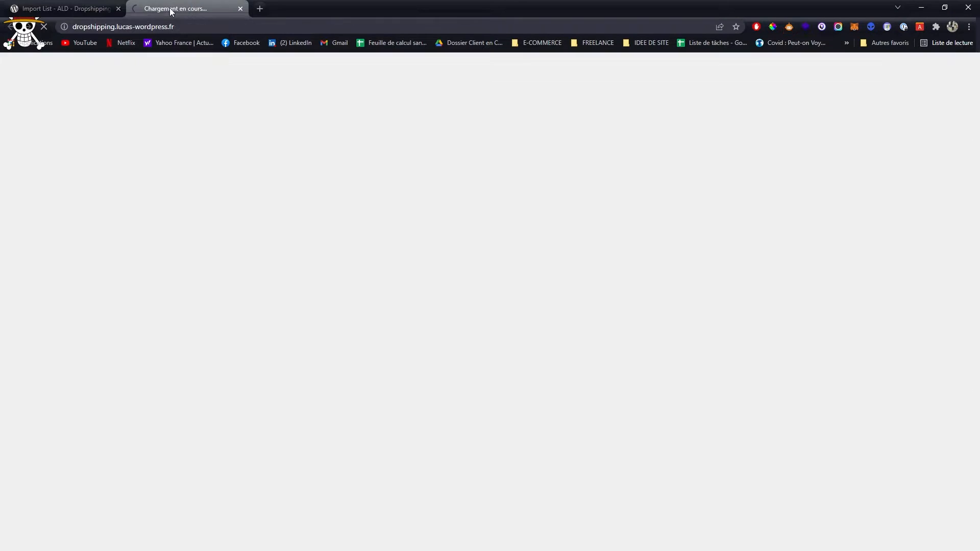
scroll(208, 255, "down", 5)
scroll(208, 255, "down", 9)
scroll(213, 256, "up", 4)
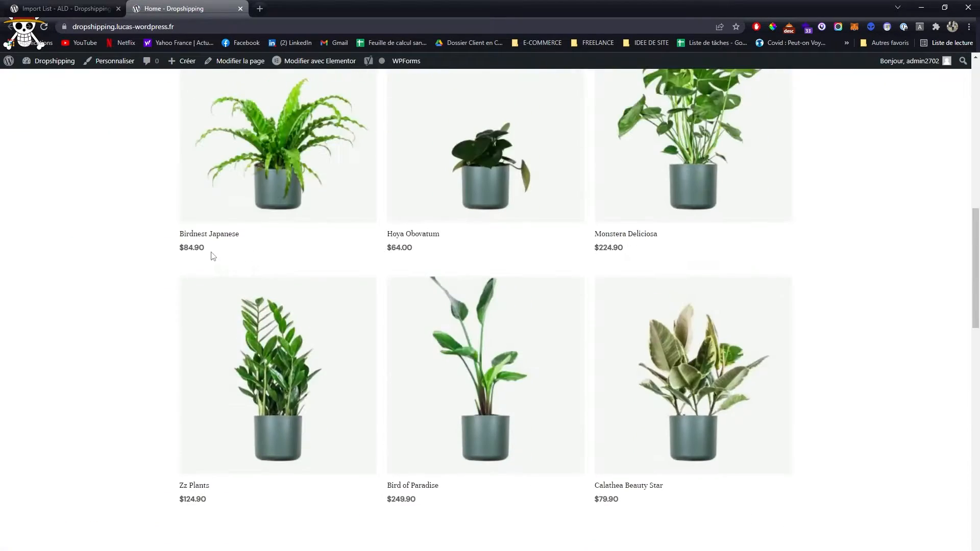
scroll(502, 347, "up", 8)
- Browse the shop's Plants catalogue from page 1 to page 4 to find the imported products
left_click(810, 96)
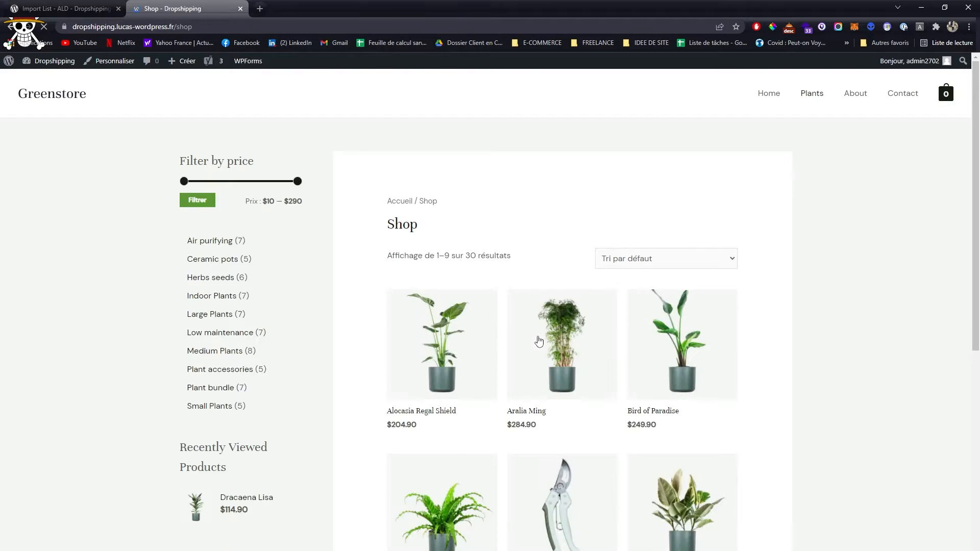
scroll(539, 340, "down", 5)
left_click(422, 545)
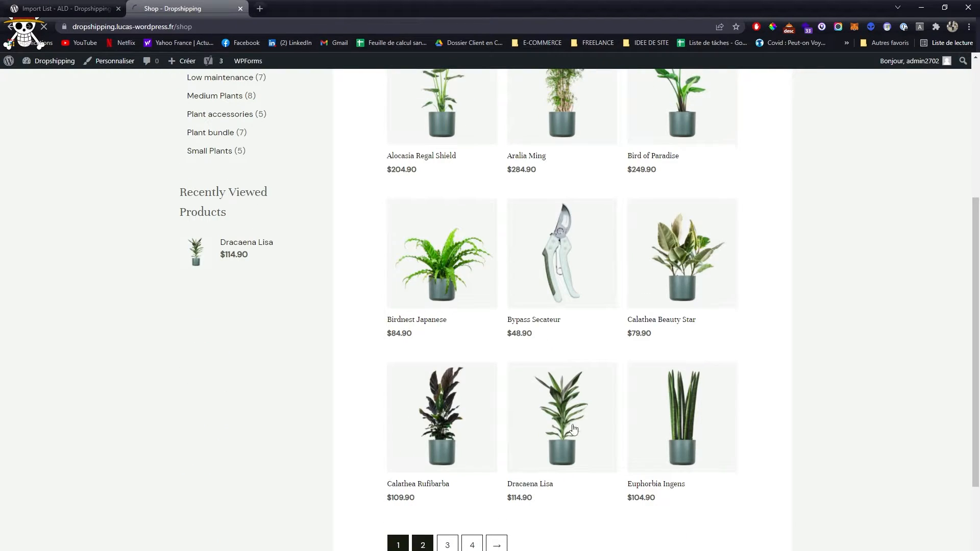
scroll(596, 400, "down", 7)
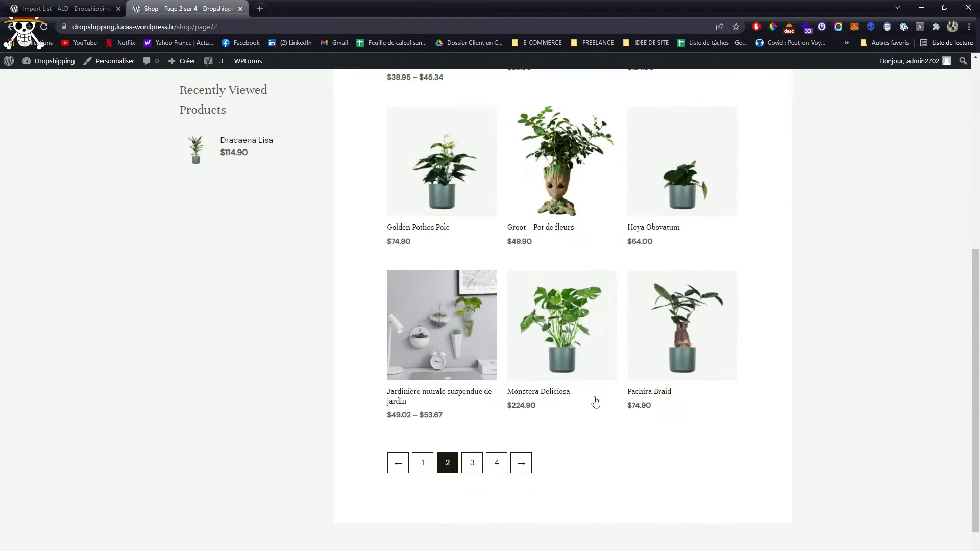
scroll(564, 186, "up", 1)
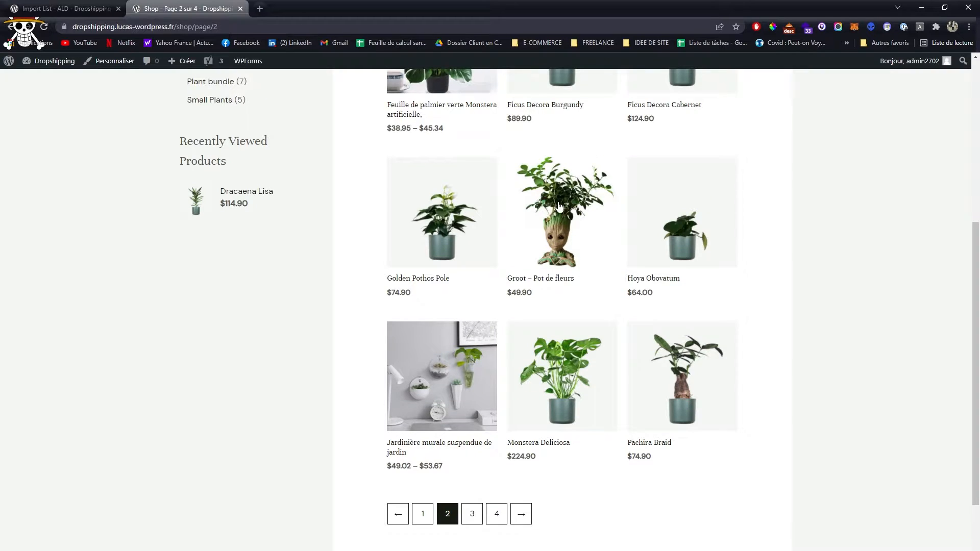
left_click(472, 514)
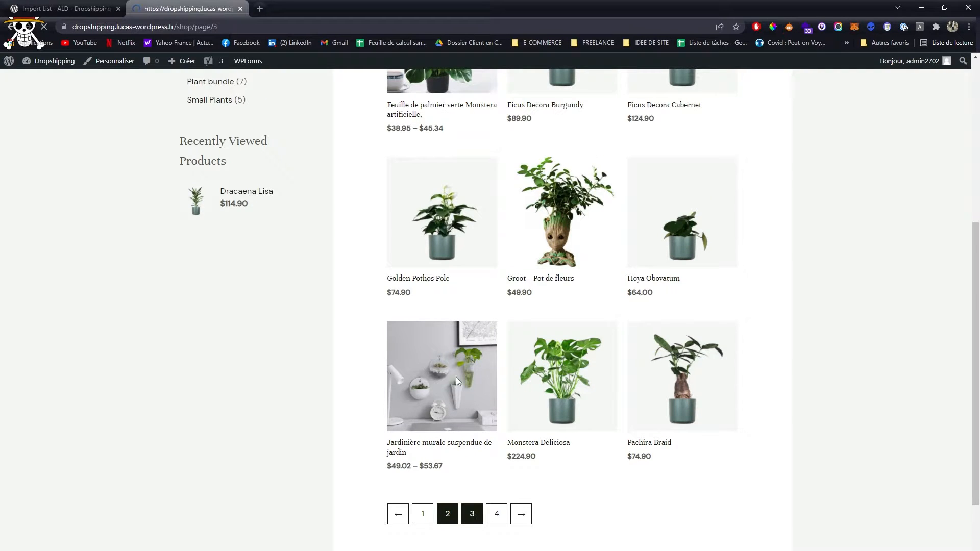
scroll(580, 409, "down", 2)
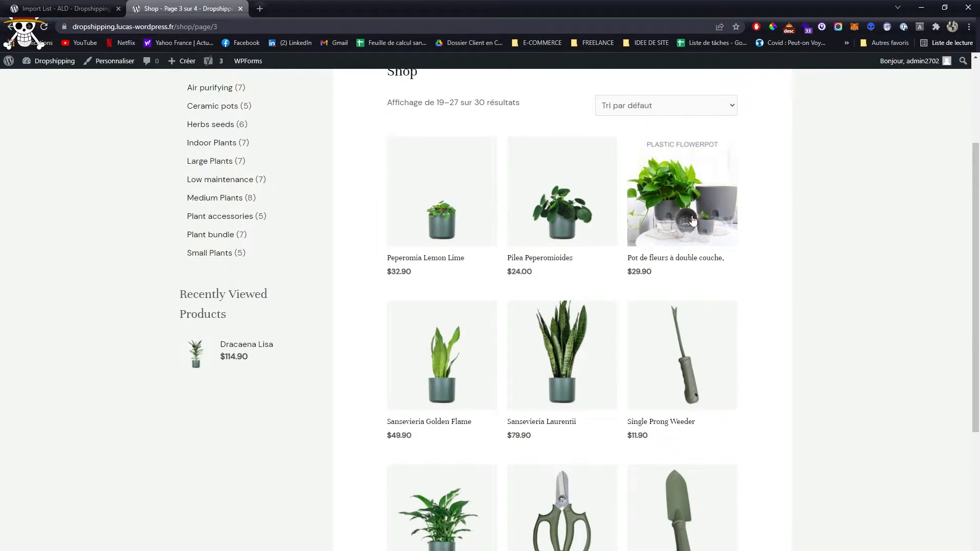
scroll(623, 288, "down", 5)
left_click(496, 393)
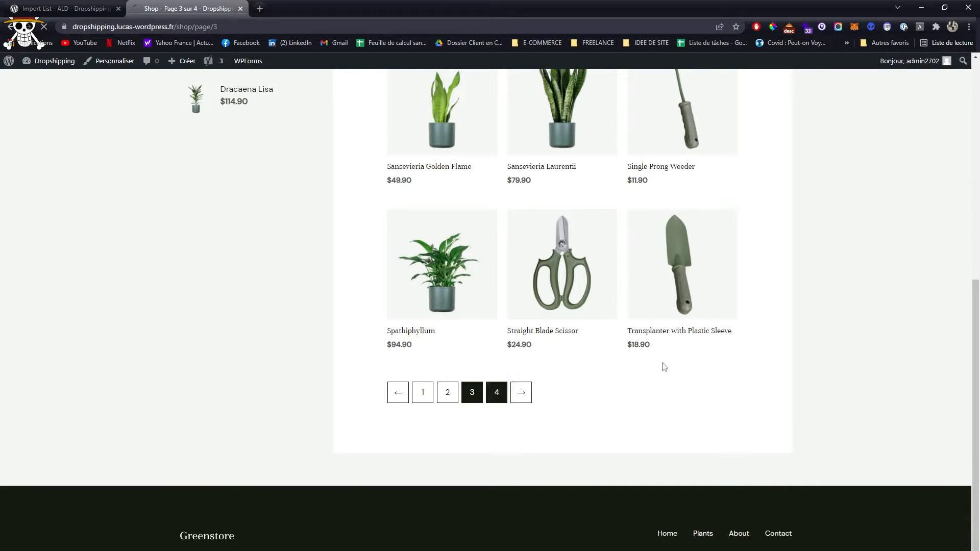
scroll(681, 367, "down", 1)
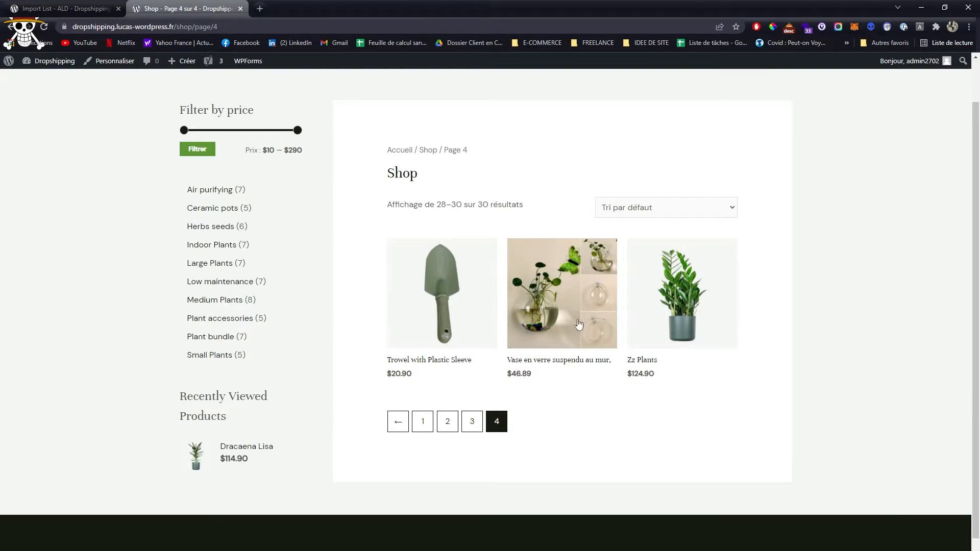
scroll(352, 262, "up", 1)
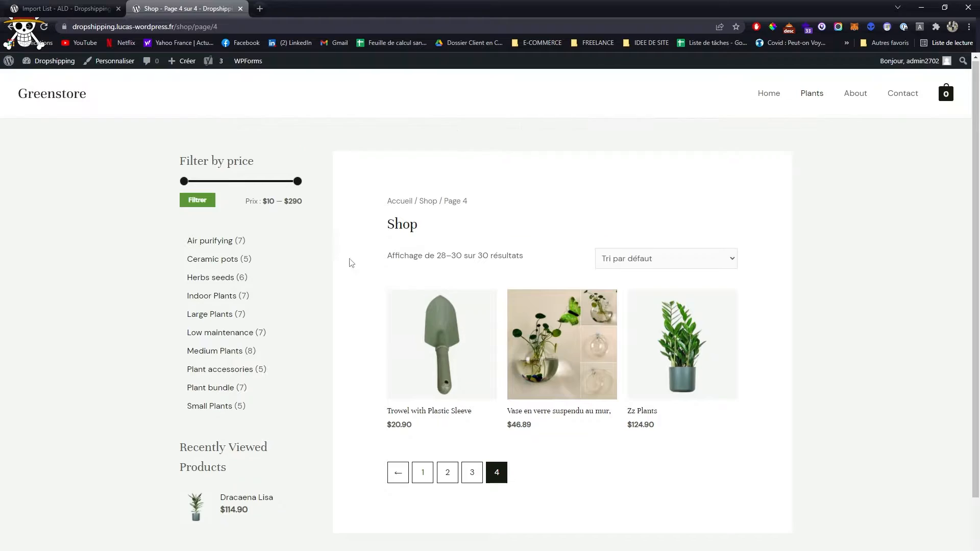
- Return to the WordPress admin and open the list of all products
left_click(71, 8)
mouse_move(65, 265)
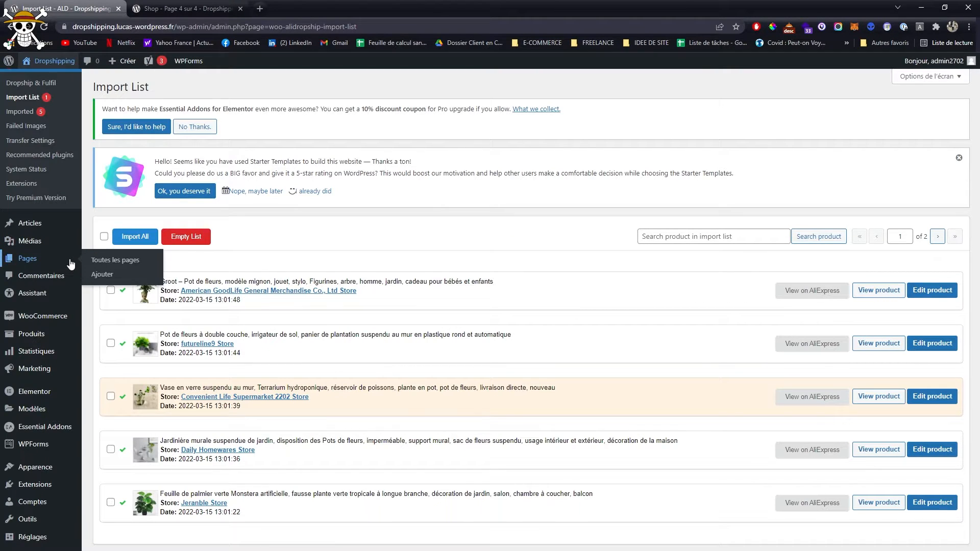
mouse_move(32, 338)
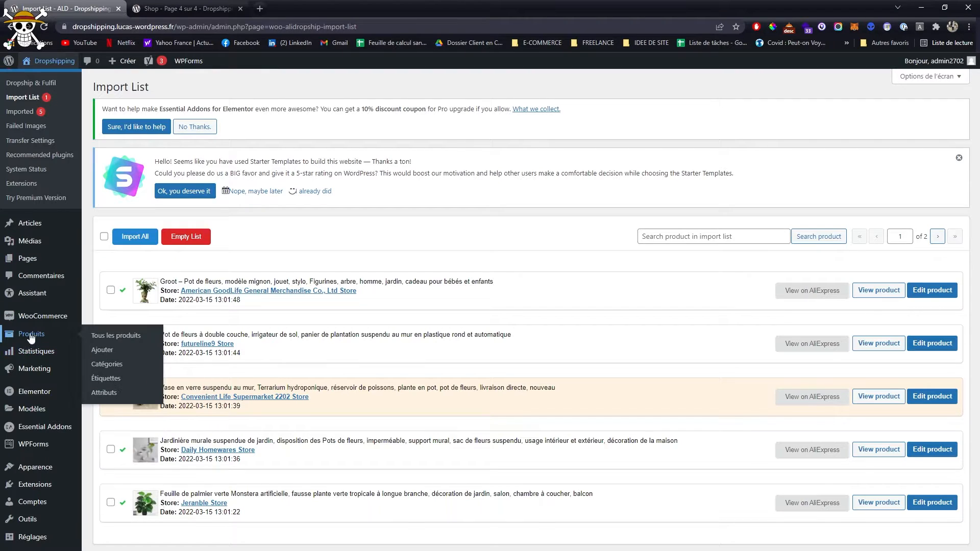
left_click(113, 336)
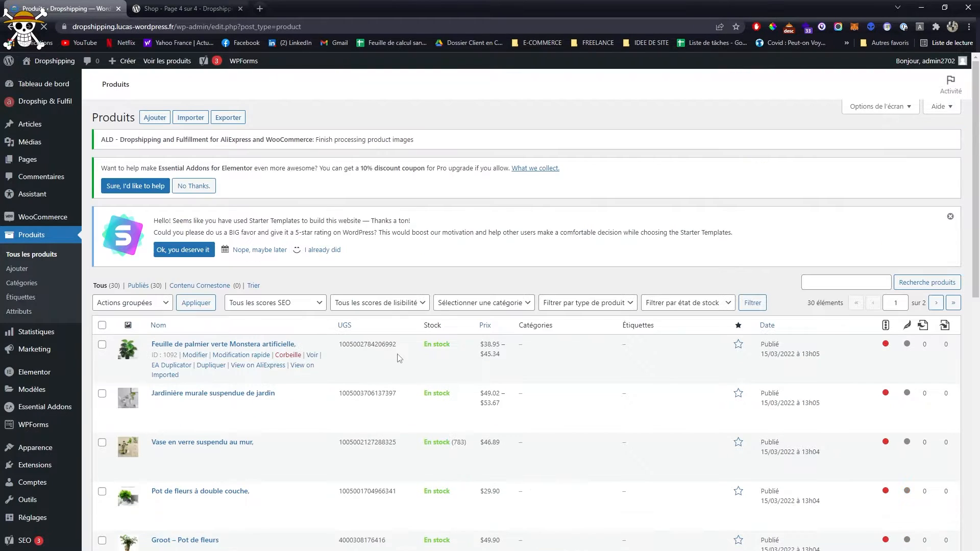
- Move all products on this list page to the trash in bulk, except the five imported AliExpress products
scroll(399, 357, "down", 4)
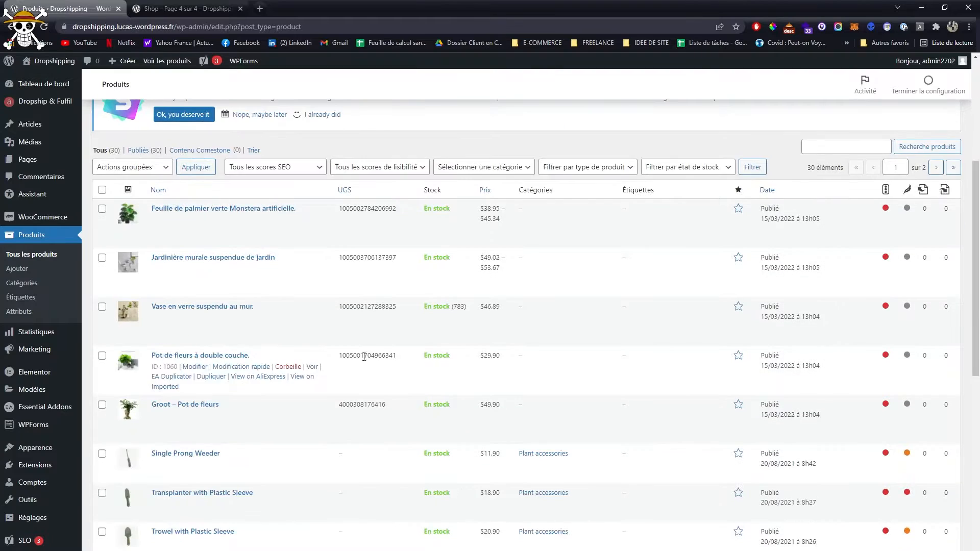
left_click(102, 190)
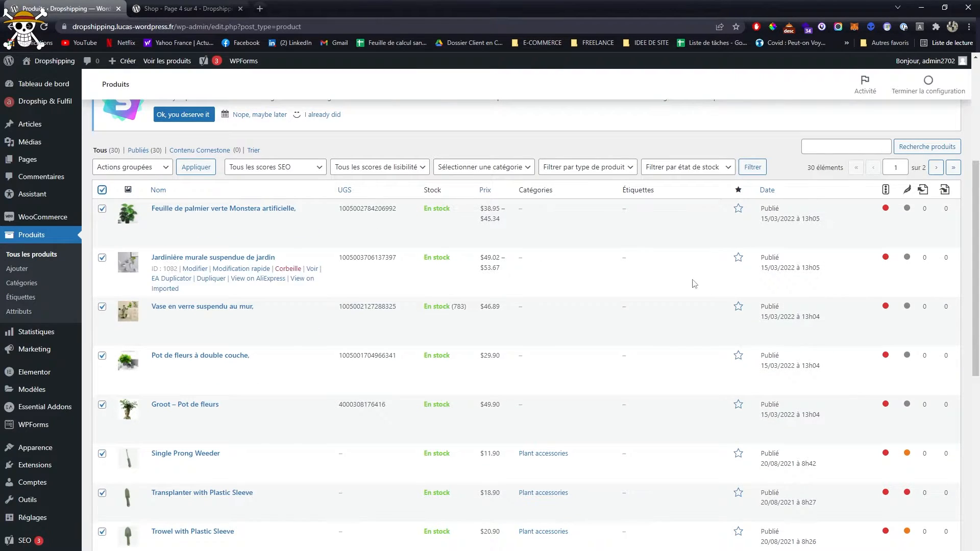
scroll(548, 229, "down", 10)
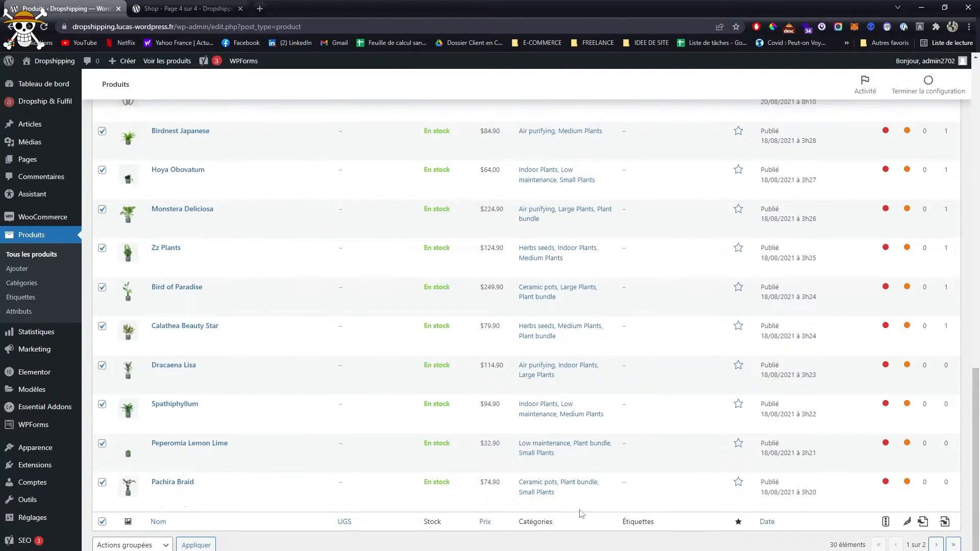
scroll(546, 356, "up", 10)
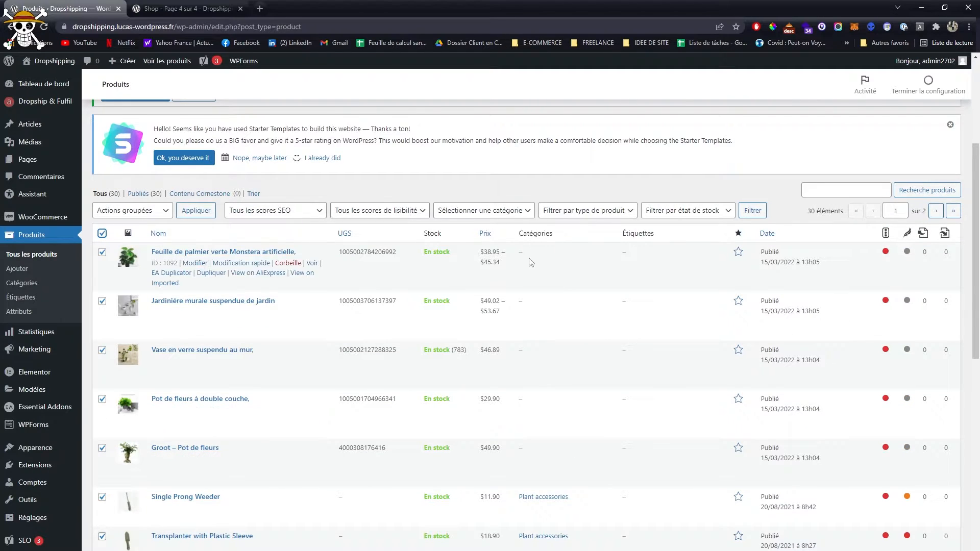
scroll(363, 341, "down", 2)
left_click(102, 346)
left_click(102, 297)
left_click(102, 248)
left_click(102, 199)
left_click(102, 150)
scroll(104, 153, "up", 3)
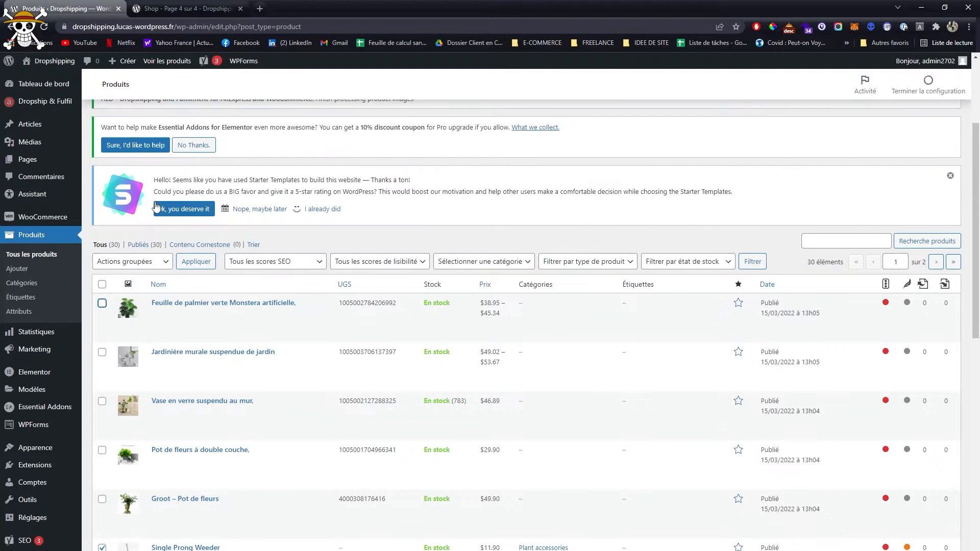
left_click(125, 262)
left_click(125, 296)
left_click(194, 260)
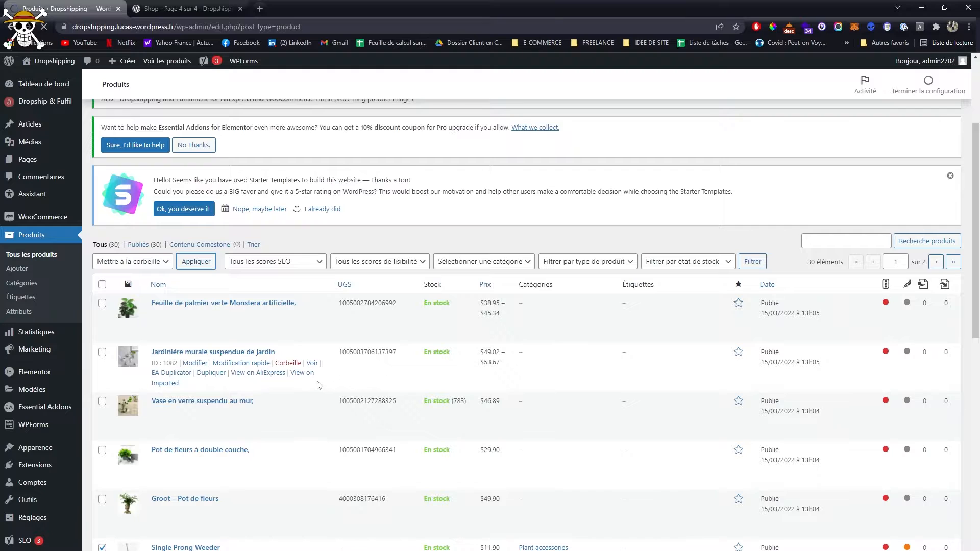
- Move the ten remaining demo products to the trash in bulk, keeping the five imported AliExpress products
scroll(318, 384, "down", 12)
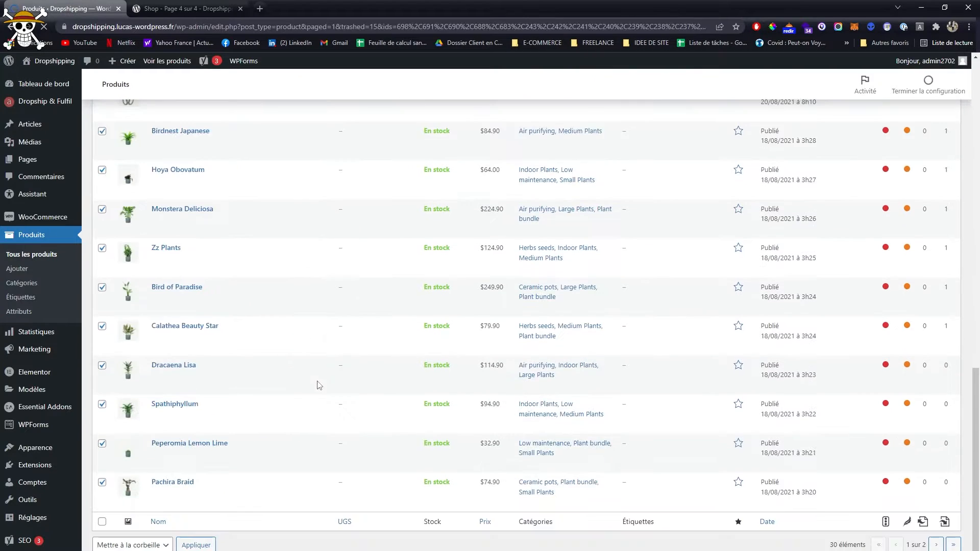
scroll(343, 377, "down", 8)
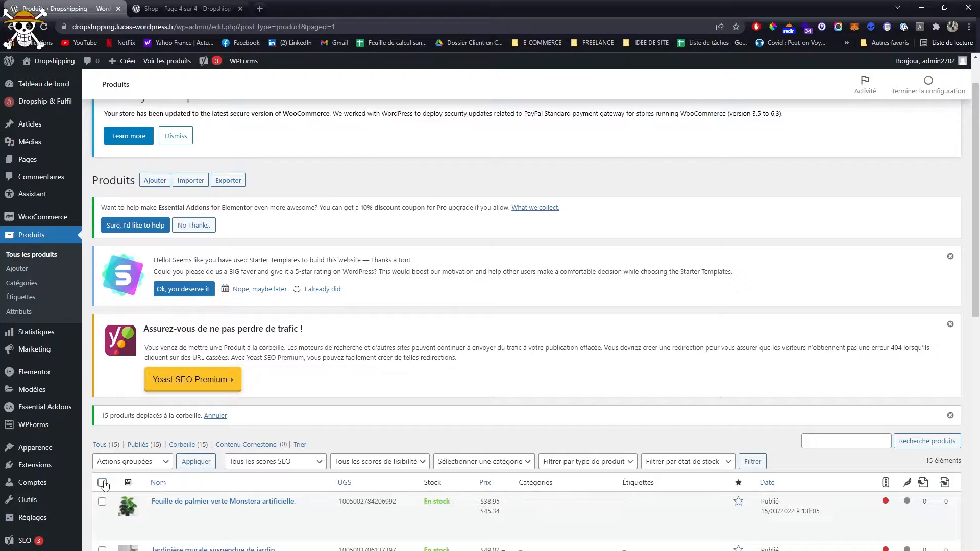
left_click(102, 482)
scroll(103, 483, "down", 6)
left_click(102, 391)
left_click(102, 343)
left_click(103, 293)
left_click(102, 244)
left_click(102, 196)
left_click(146, 164)
left_click(134, 193)
left_click(196, 155)
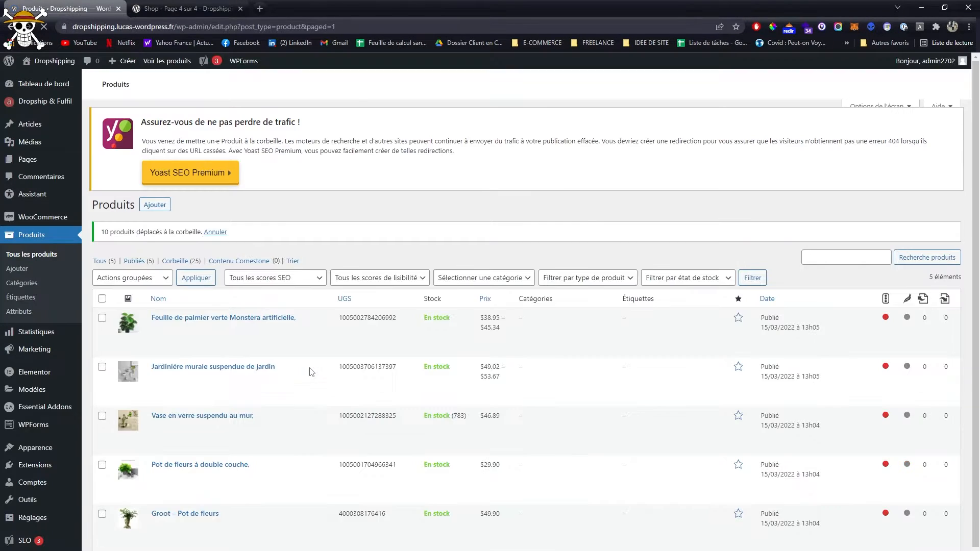
- Reload the storefront and open the Plants catalogue to check which products are listed
left_click(190, 5)
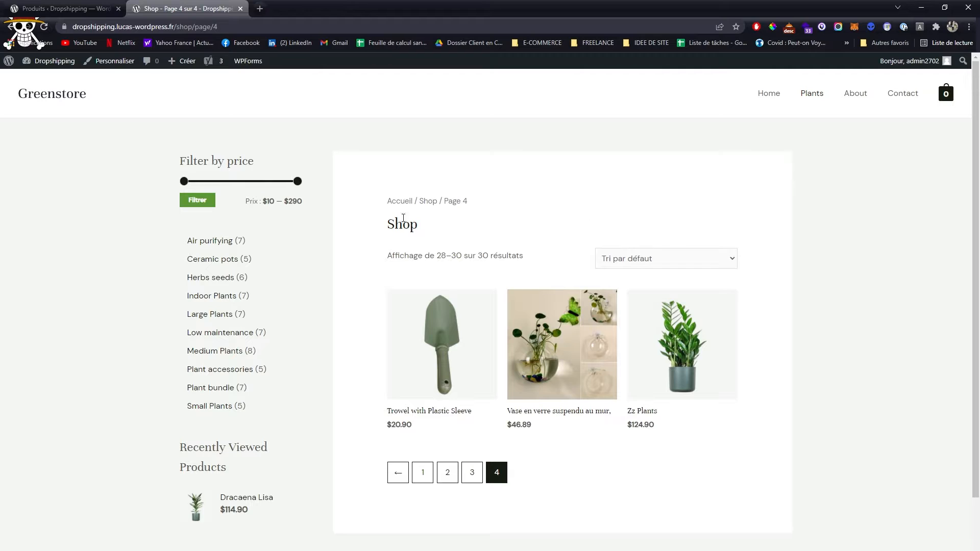
left_click(44, 26)
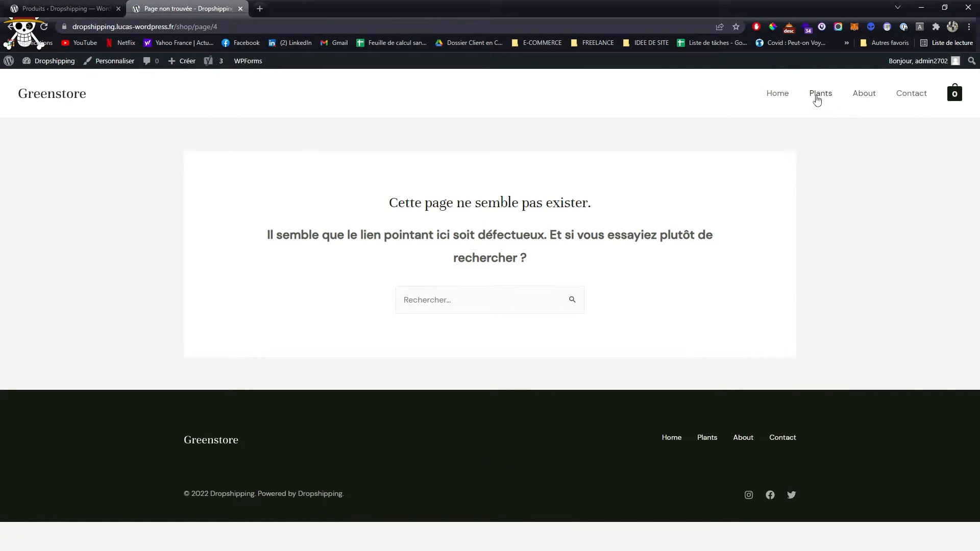
left_click(818, 94)
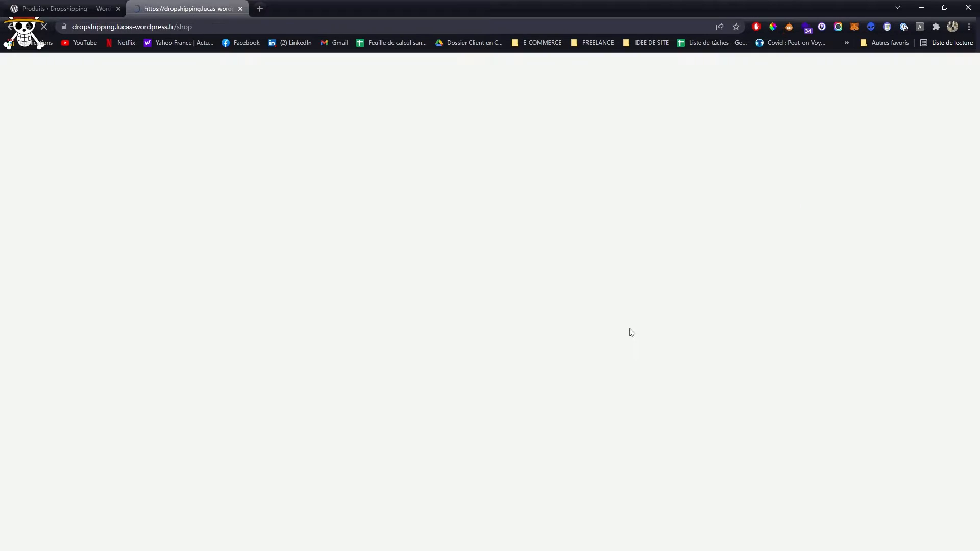
scroll(540, 268, "down", 1)
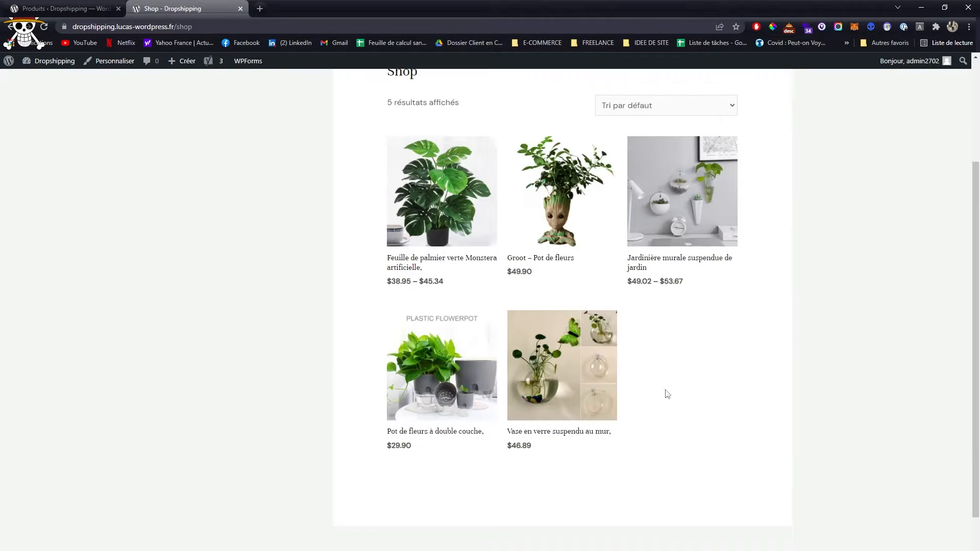
scroll(709, 476, "down", 2)
scroll(678, 477, "up", 3)
scroll(586, 453, "down", 2)
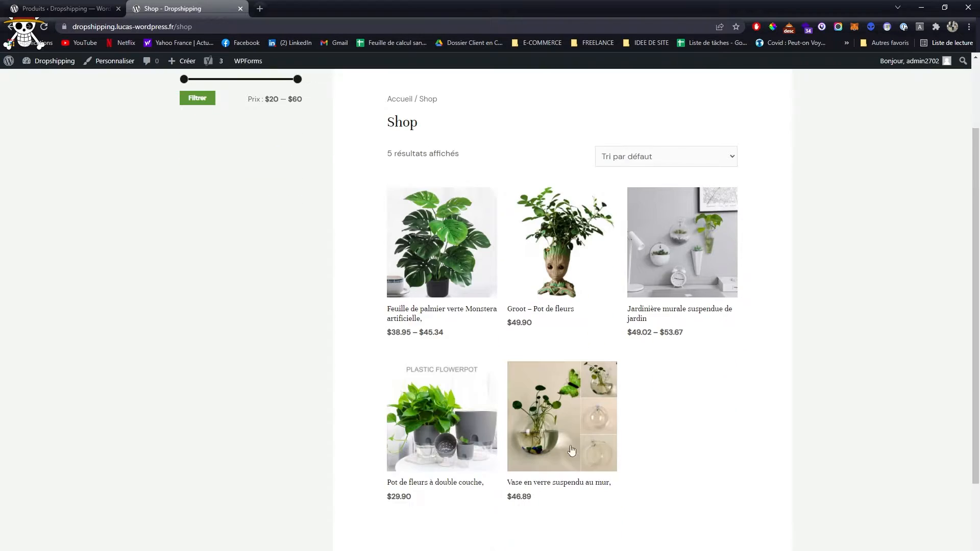
- Open the Groot – Pot de fleurs product page and try the colour options Content and Fatigué
left_click(545, 261)
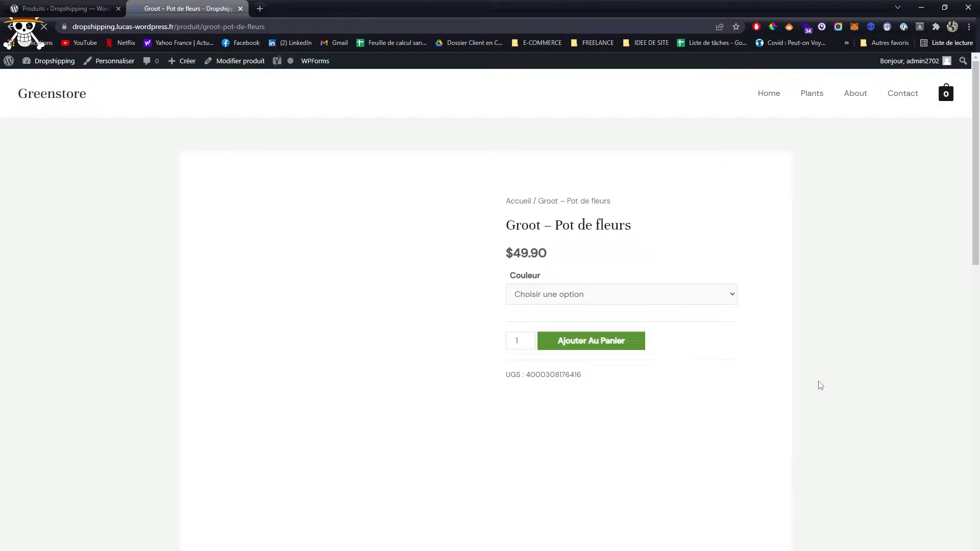
left_click(623, 294)
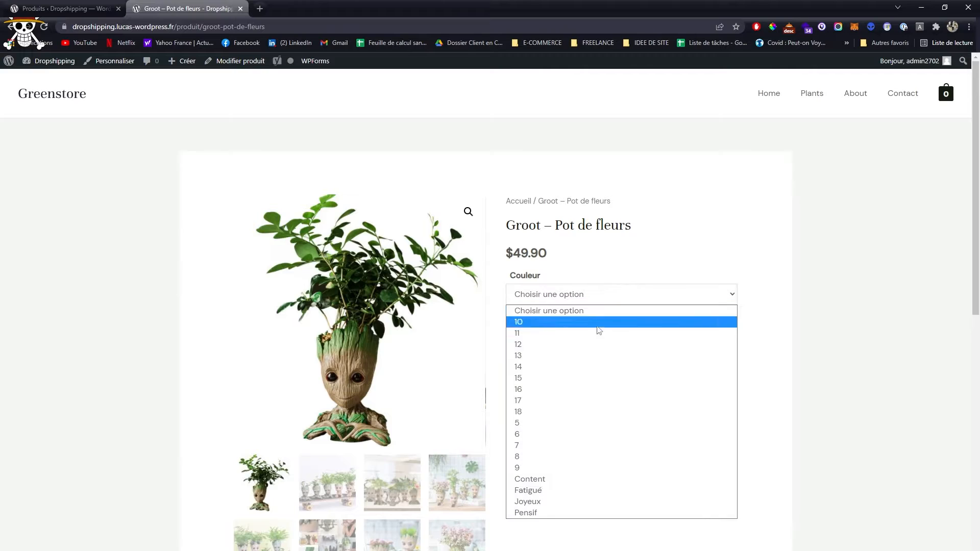
left_click(579, 481)
left_click(590, 295)
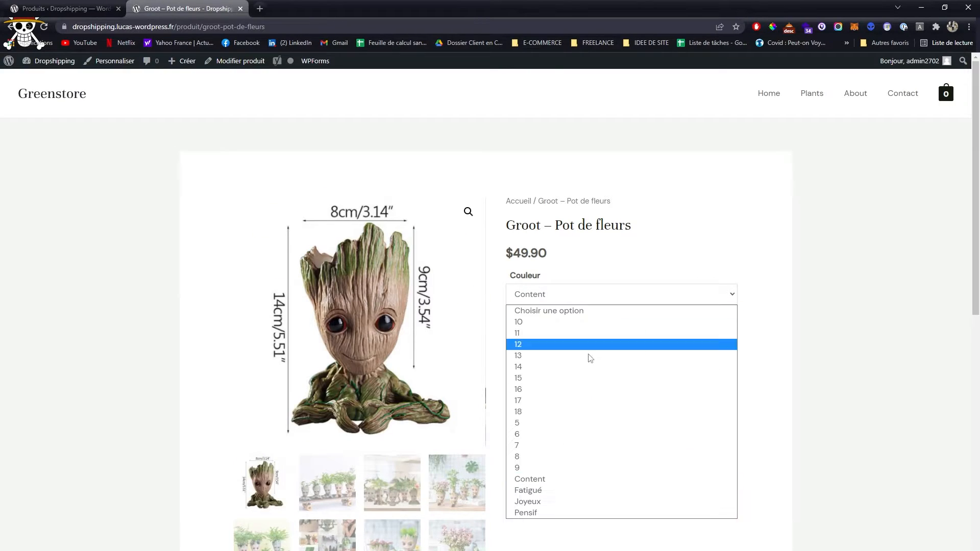
left_click(577, 488)
- View several gallery images of the Groot flower pot and read through its description
scroll(578, 488, "down", 4)
left_click(391, 344)
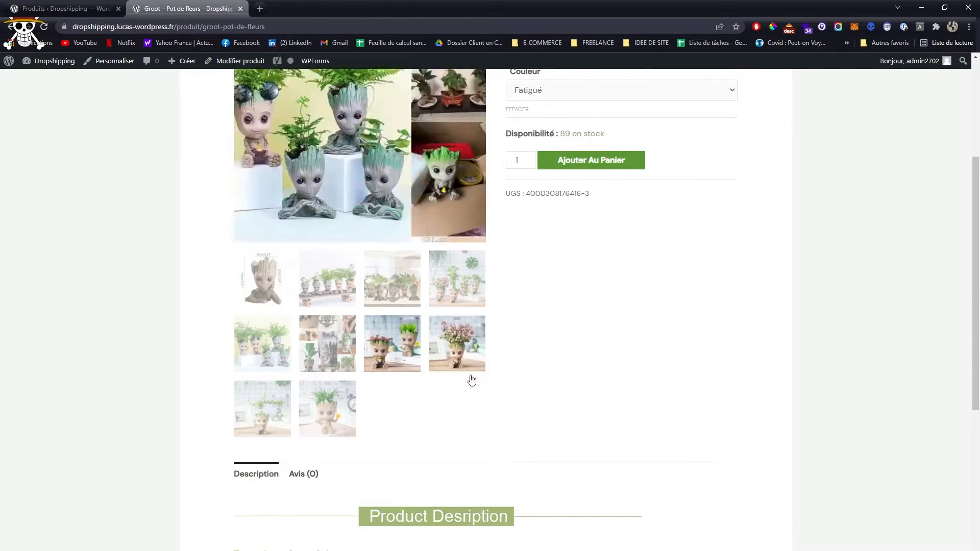
scroll(510, 408, "up", 3)
left_click(459, 494)
scroll(573, 403, "down", 5)
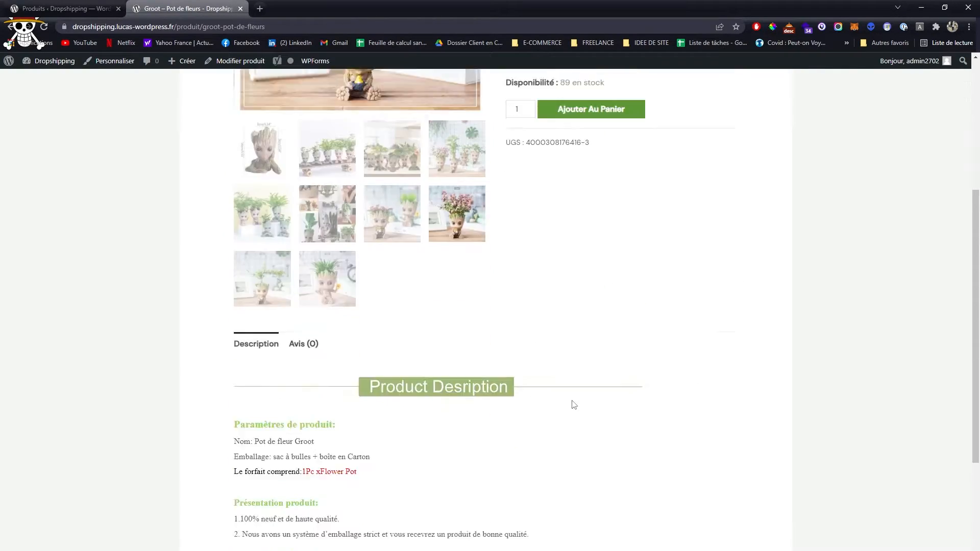
scroll(361, 312, "down", 3)
scroll(525, 422, "up", 10)
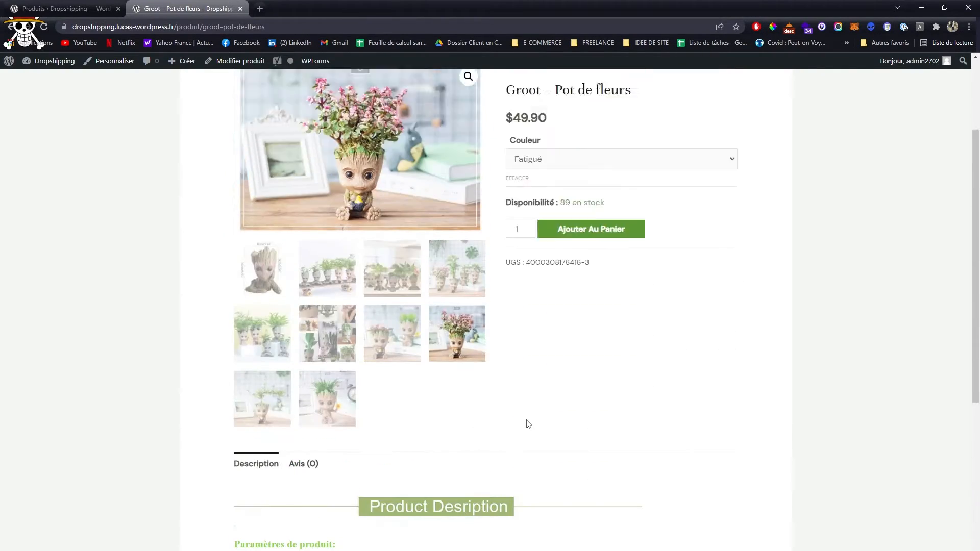
- Open the Groot – Pot de fleurs product for editing in the WordPress admin and review its description and product data
left_click(61, 8)
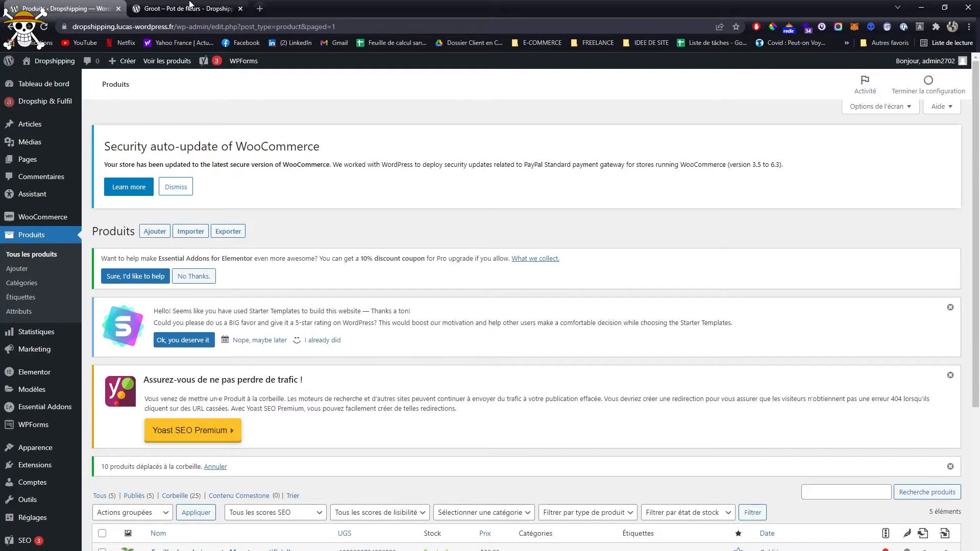
scroll(301, 193, "down", 5)
left_click(191, 485)
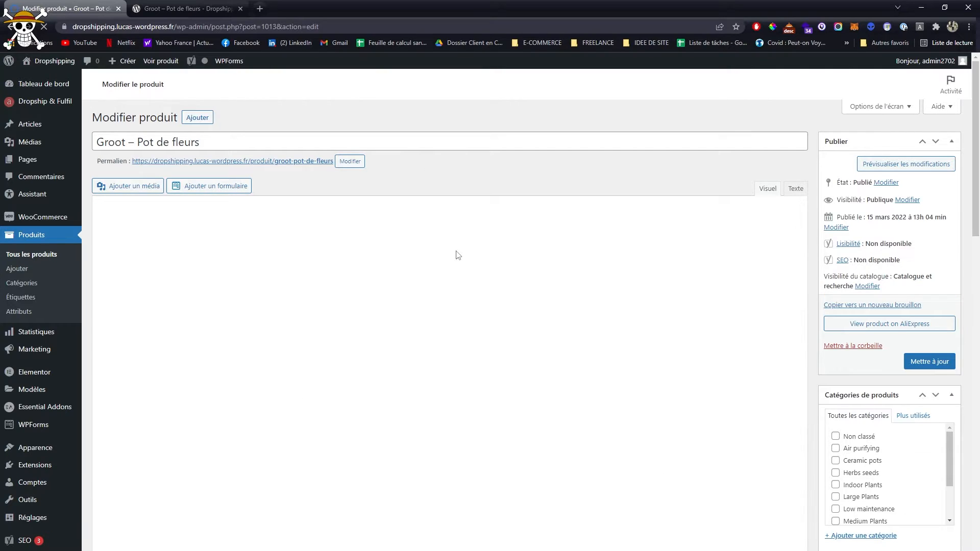
scroll(459, 250, "down", 3)
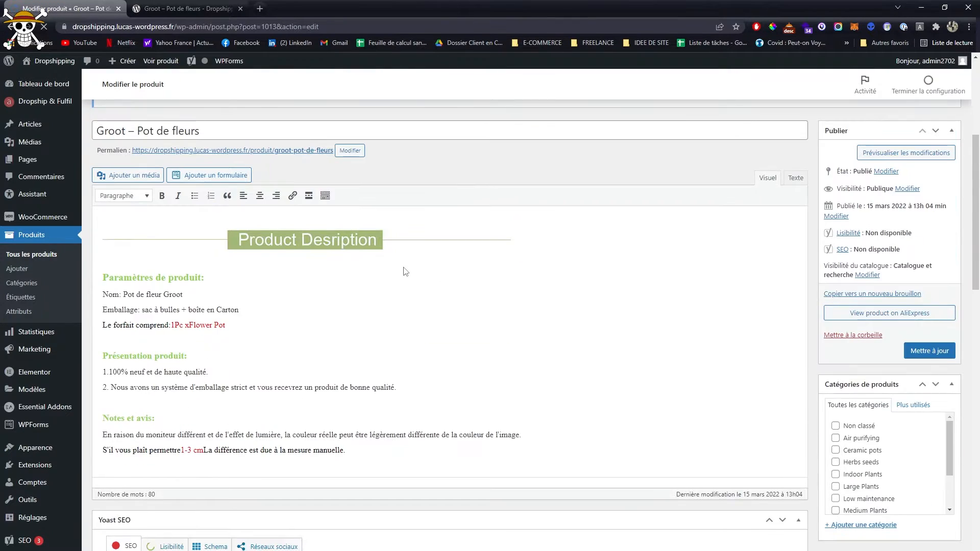
scroll(446, 267, "down", 15)
scroll(447, 267, "down", 5)
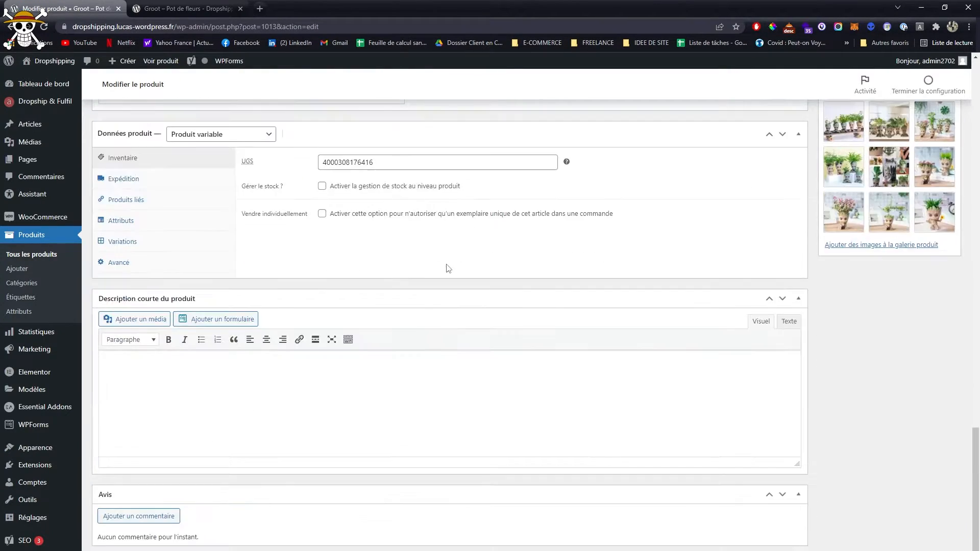
- Check the Groot product page on the storefront, then view the product's advanced settings in the editor
left_click(203, 9)
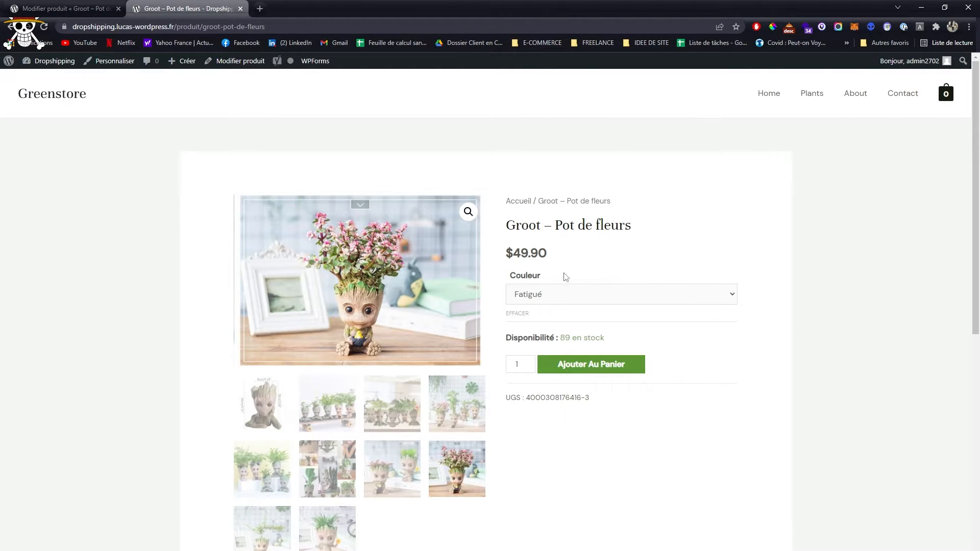
key("ctrl+shift+Tab")
scroll(409, 347, "up", 1)
left_click(131, 314)
scroll(296, 361, "up", 1)
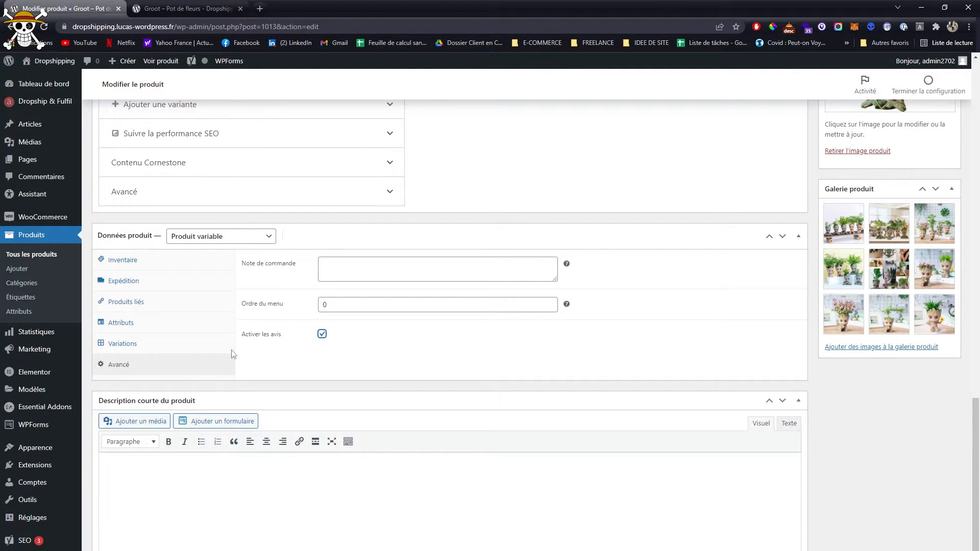
- Delete the colour variations 17, 18, 15, 16, 13 and 11 from the Groot flower pot
left_click(134, 345)
scroll(388, 344, "down", 1)
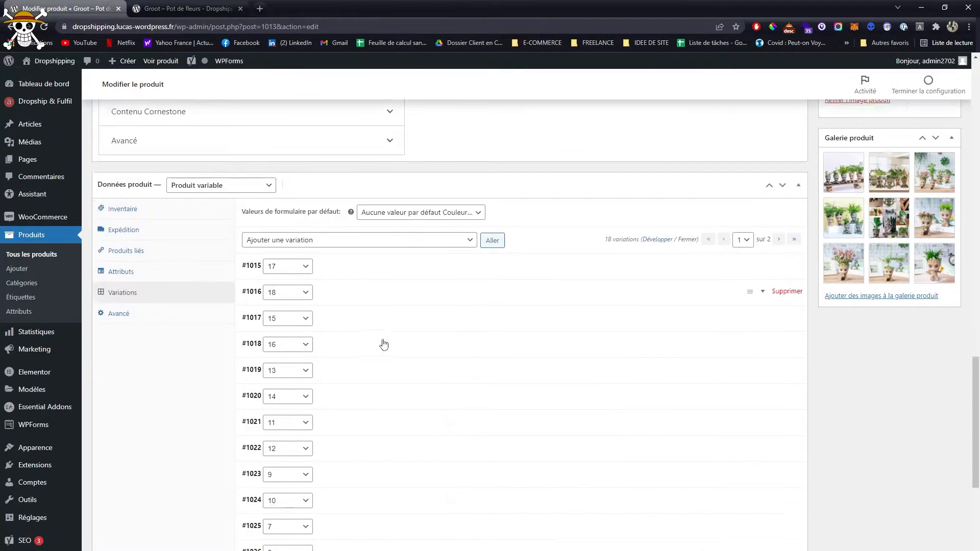
scroll(383, 344, "down", 1)
left_click(792, 223)
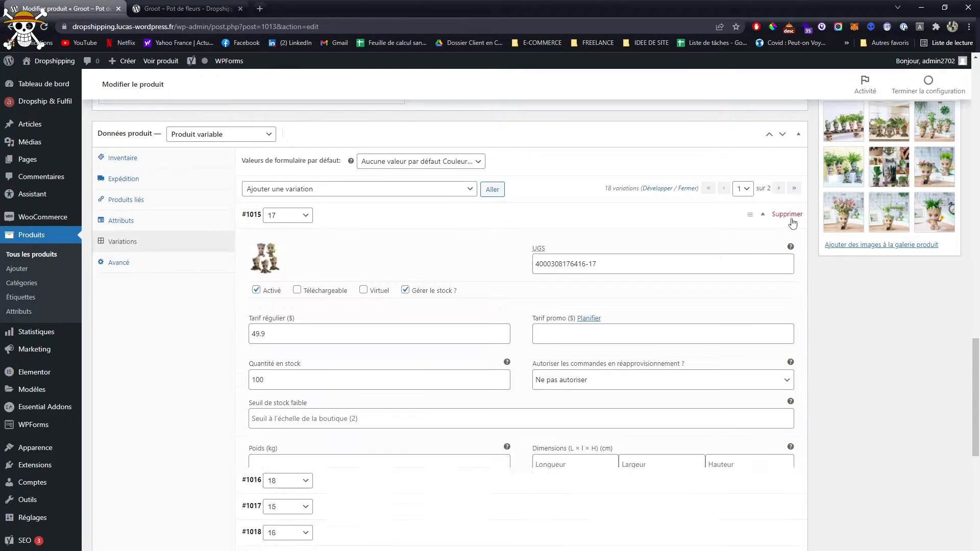
left_click(793, 216)
left_click(532, 84)
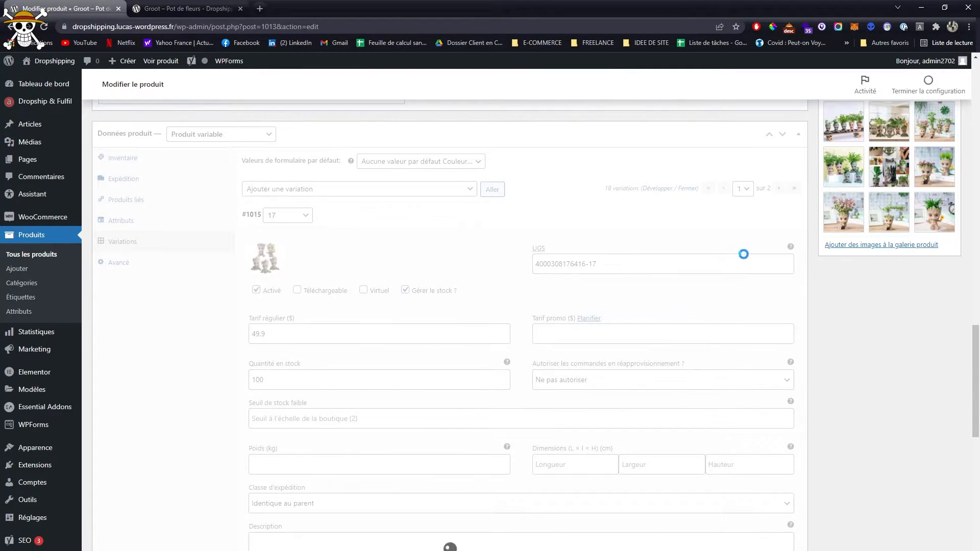
left_click(790, 215)
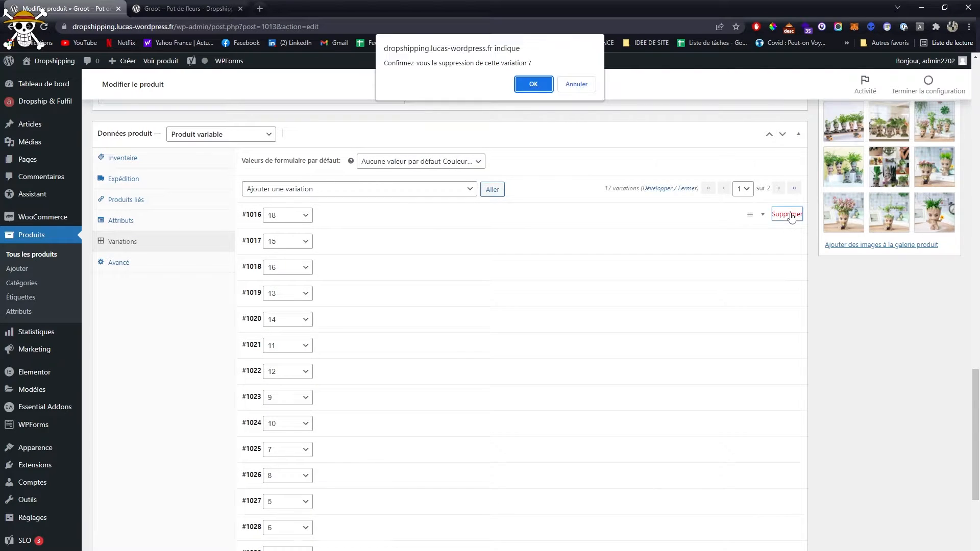
left_click(533, 85)
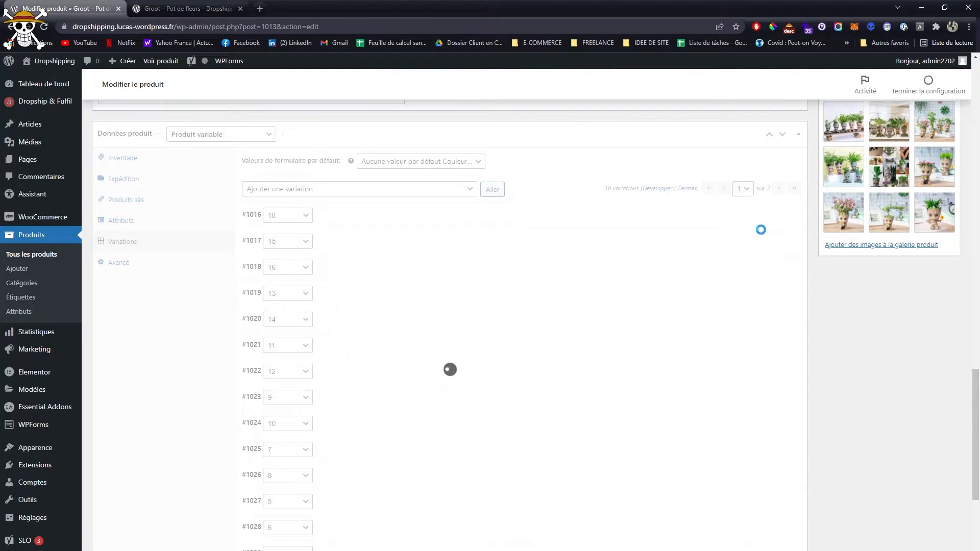
left_click(790, 215)
left_click(539, 87)
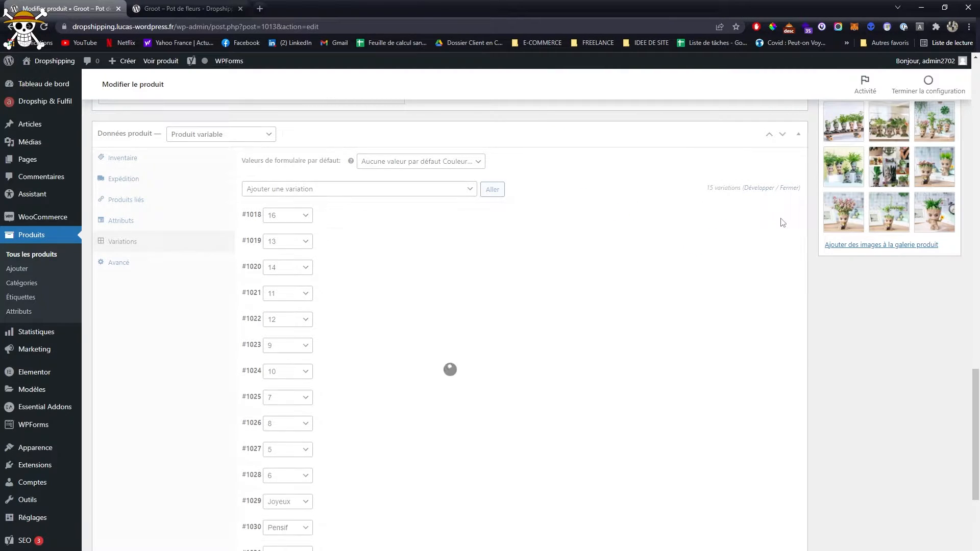
left_click(790, 215)
left_click(540, 86)
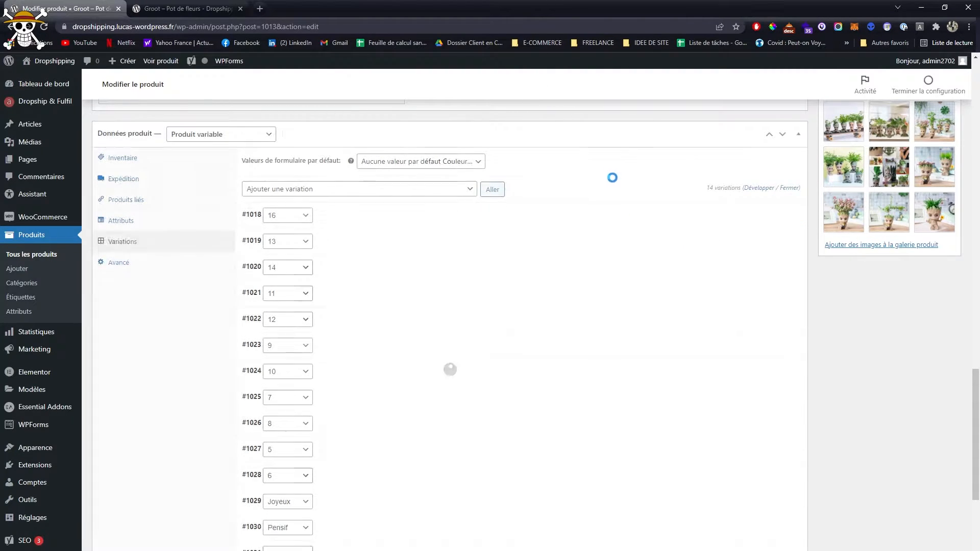
left_click(786, 214)
left_click(545, 84)
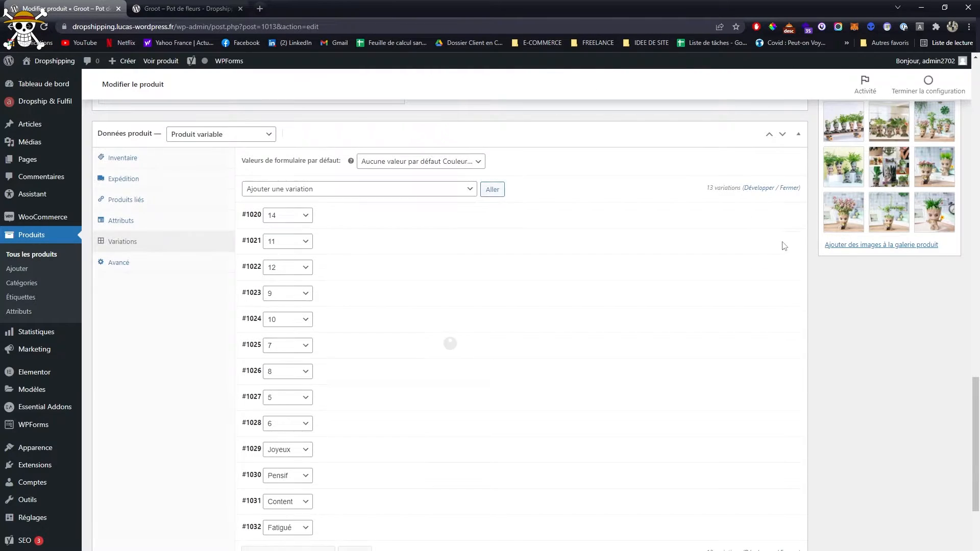
left_click(775, 242)
left_click(528, 83)
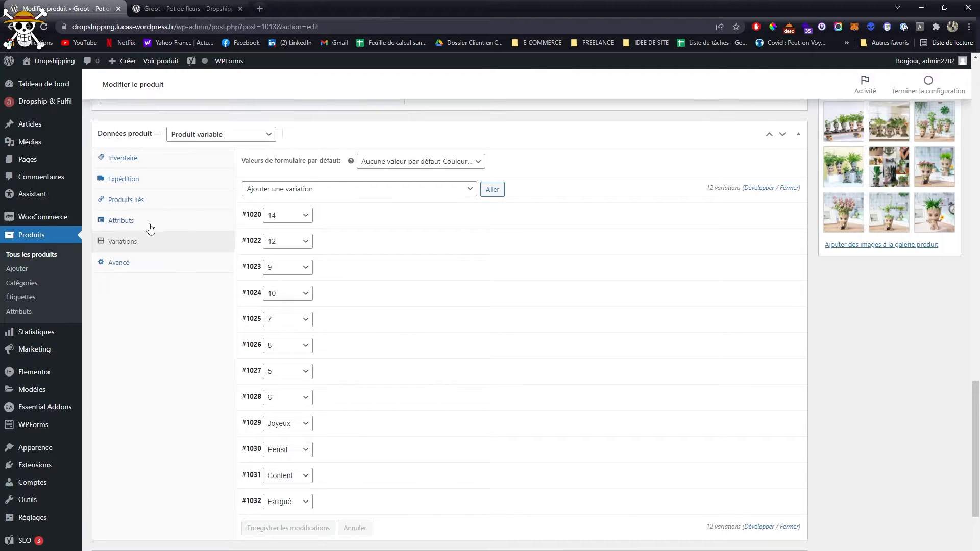
- Expand the product's Couleur attribute, and search for "pot" to add Groot – Pot de fleurs as a suggested product
left_click(121, 221)
left_click(355, 185)
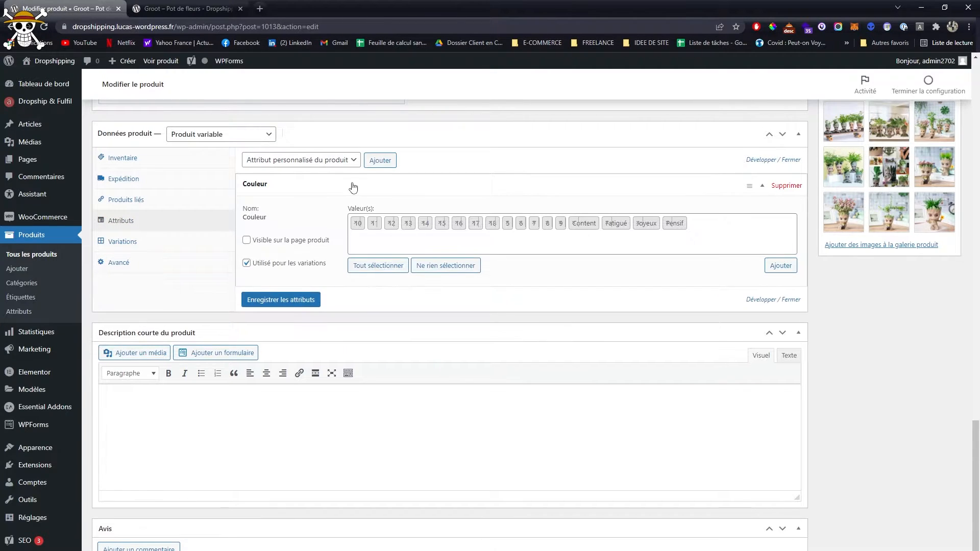
left_click(131, 202)
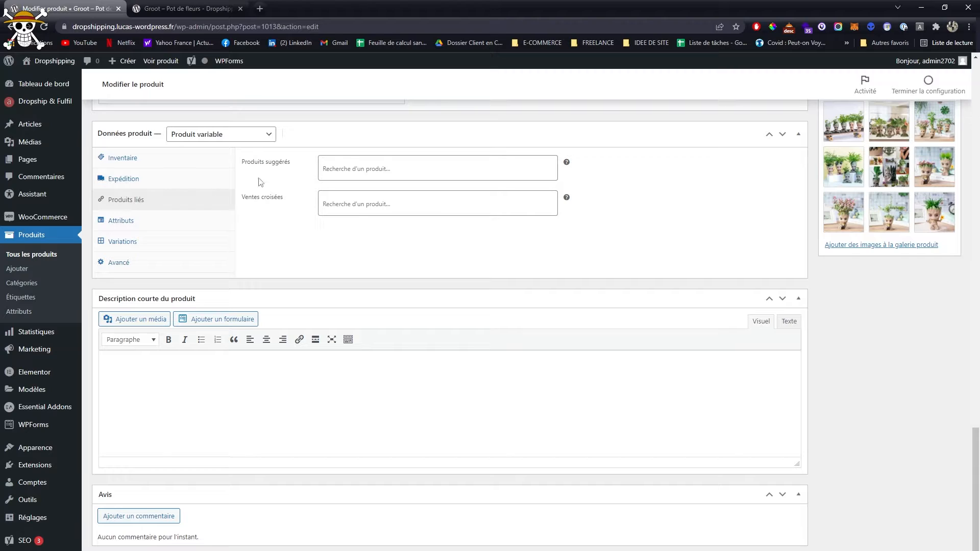
left_click(357, 167)
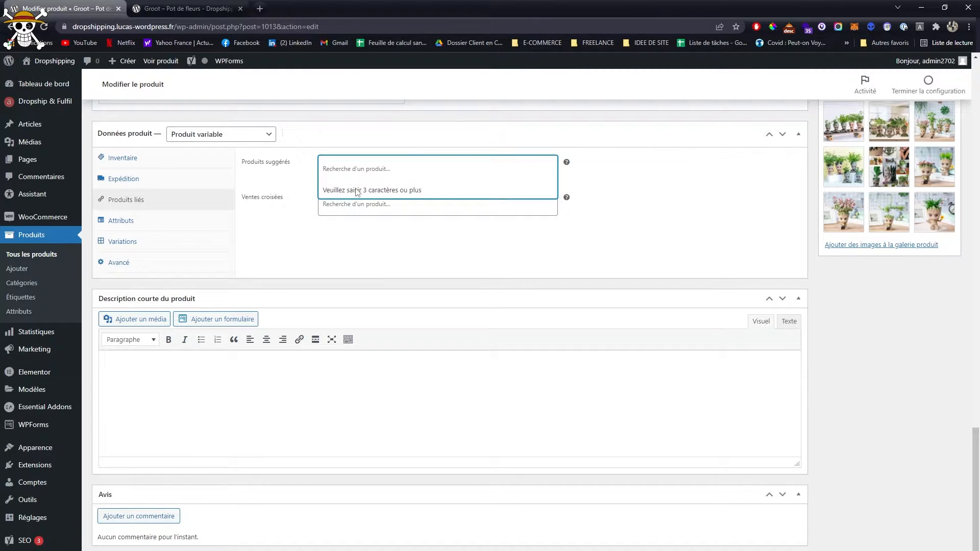
type("pot")
left_click(416, 191)
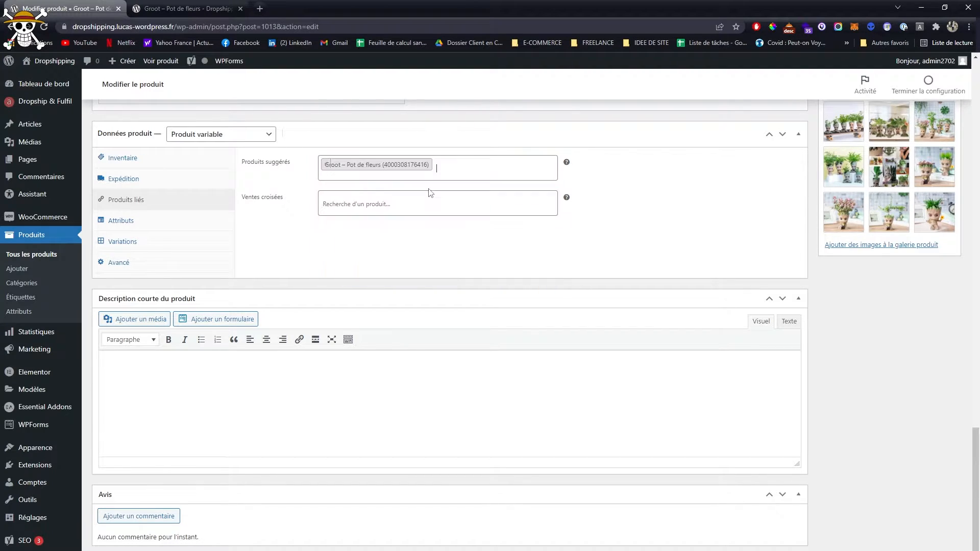
- Add the Groot – Pot de fleurs variations 10 and 9 to the product's suggested products, searching for "pot"
left_click(459, 163)
type("pot")
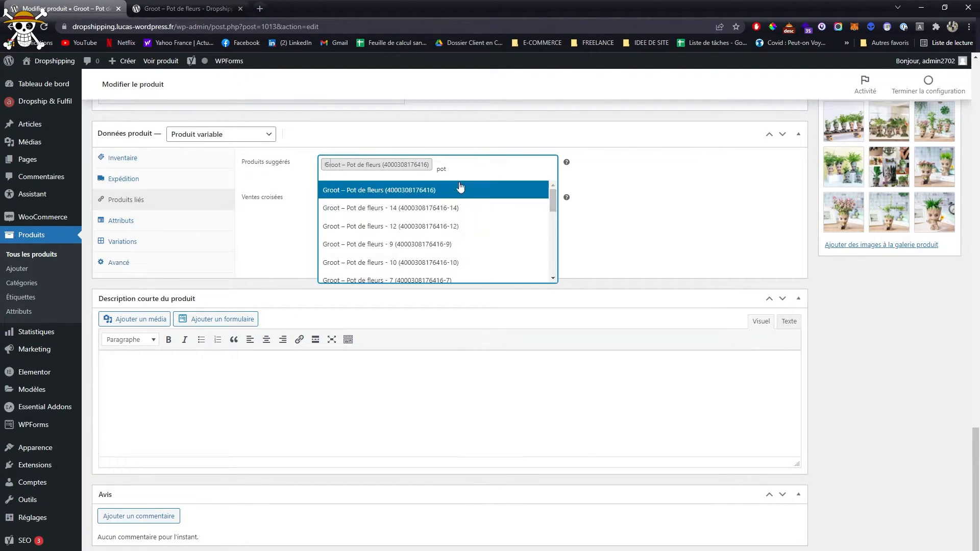
left_click(414, 255)
left_click(474, 164)
type("pot")
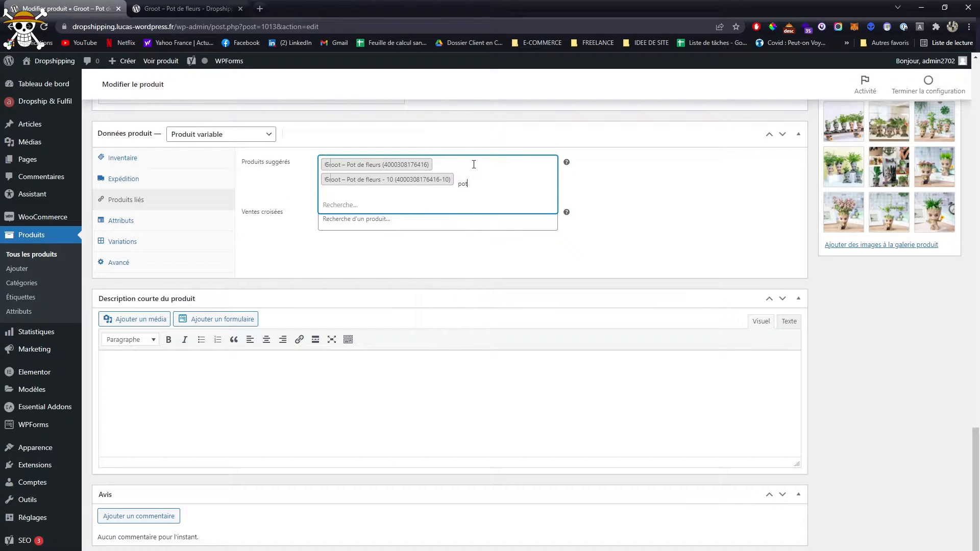
left_click(426, 257)
- Assign the Groot flower pot to the Ceramic pots category and update the product
scroll(430, 267, "up", 20)
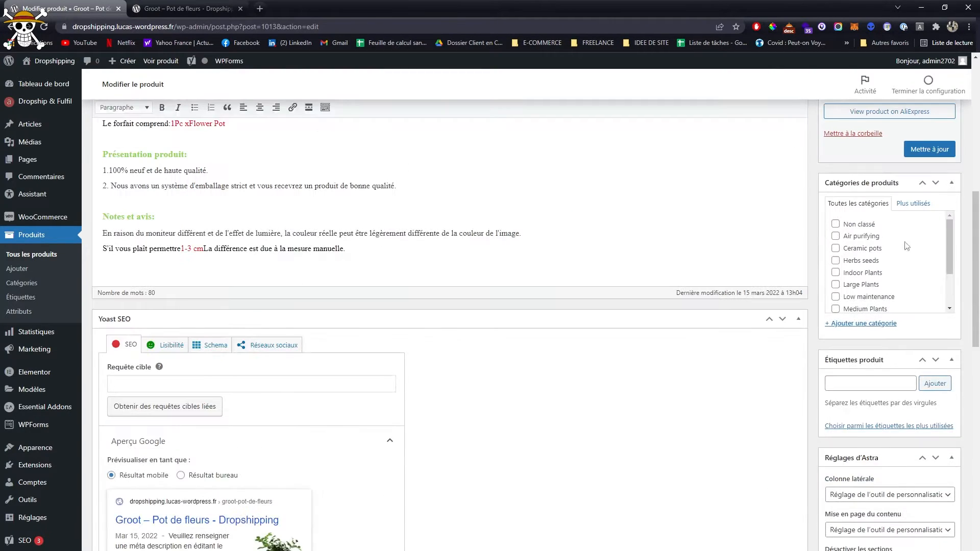
scroll(859, 341, "down", 1)
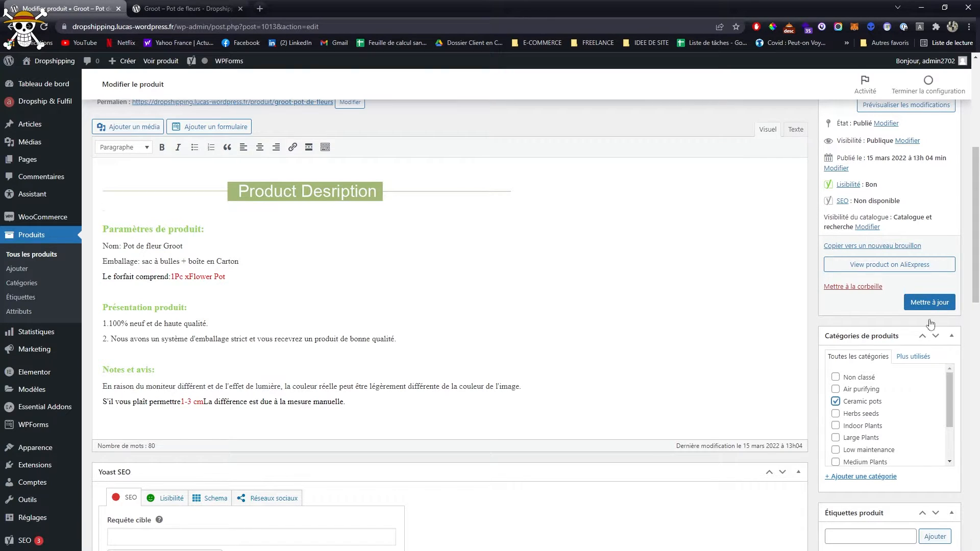
left_click(929, 302)
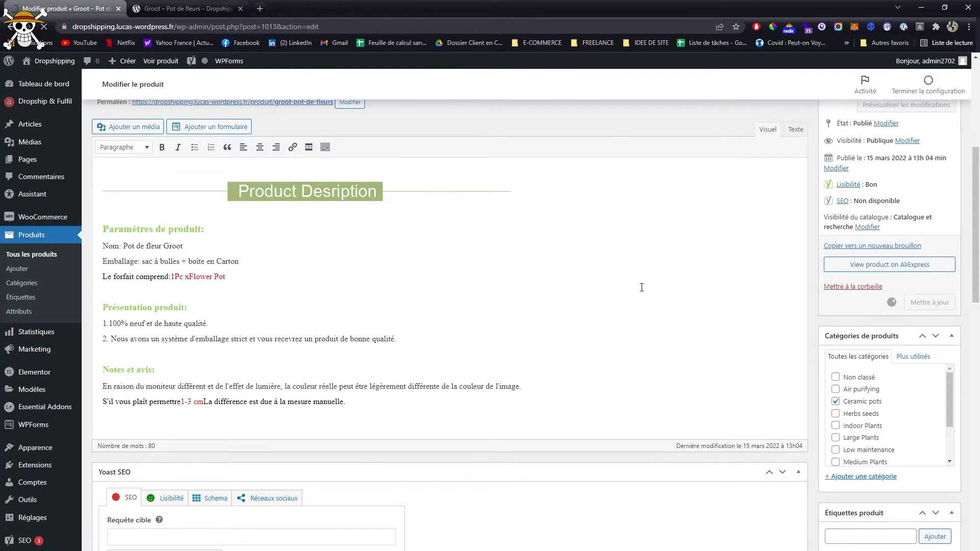
- Reload the Groot product page on the storefront and check the available Couleur options
left_click(190, 8)
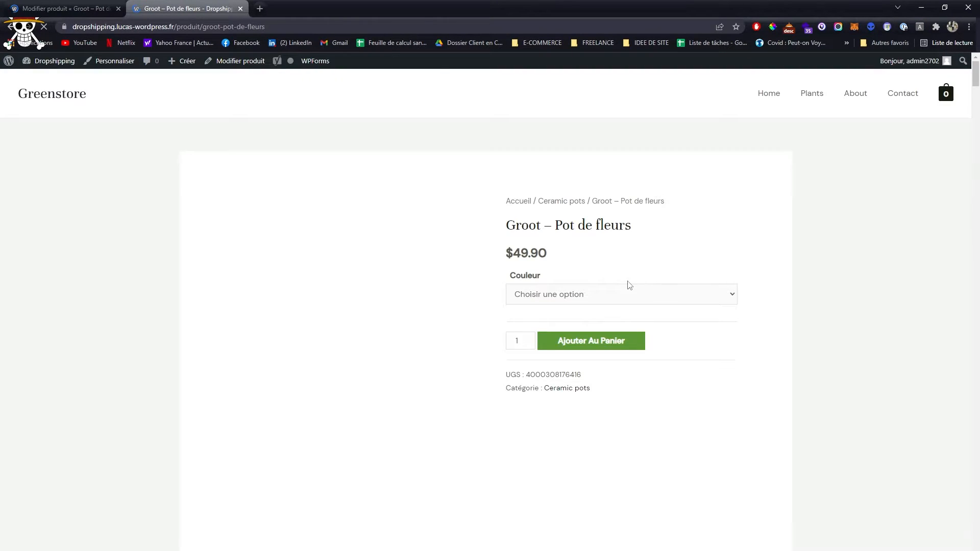
left_click(569, 296)
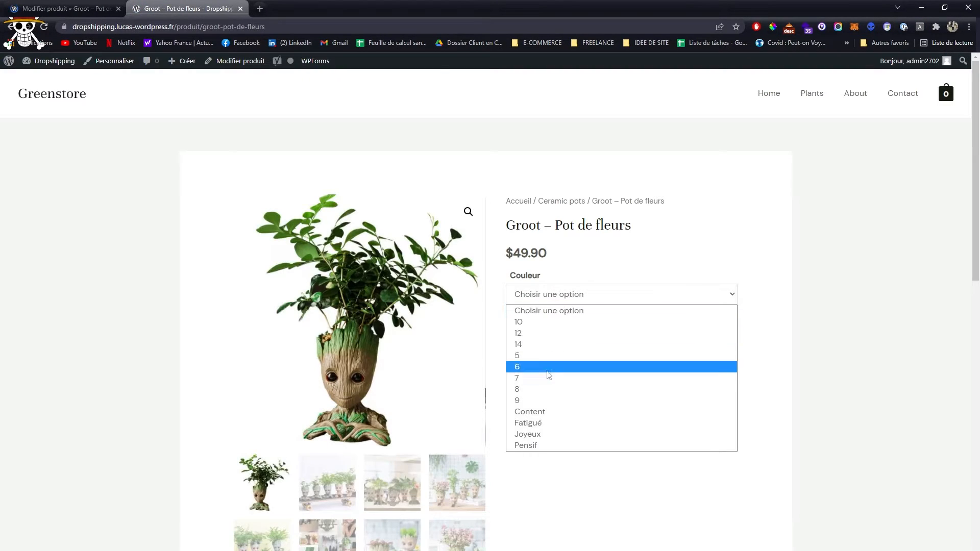
left_click(867, 350)
- Review the storefront page's product description, image gallery, category and the suggested products under "Vous aimerez peut-être aussi"
scroll(801, 346, "down", 4)
scroll(801, 346, "down", 10)
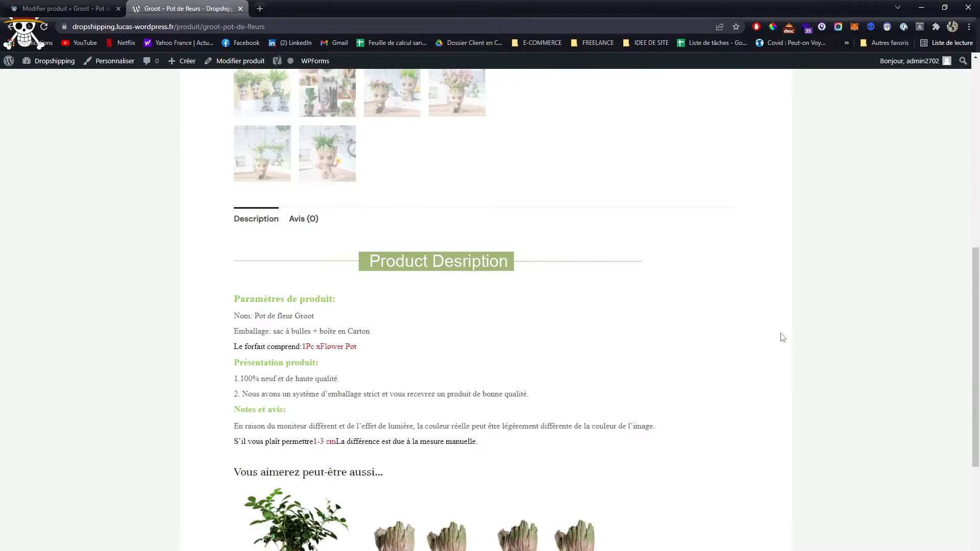
left_click_drag(228, 188, 436, 192)
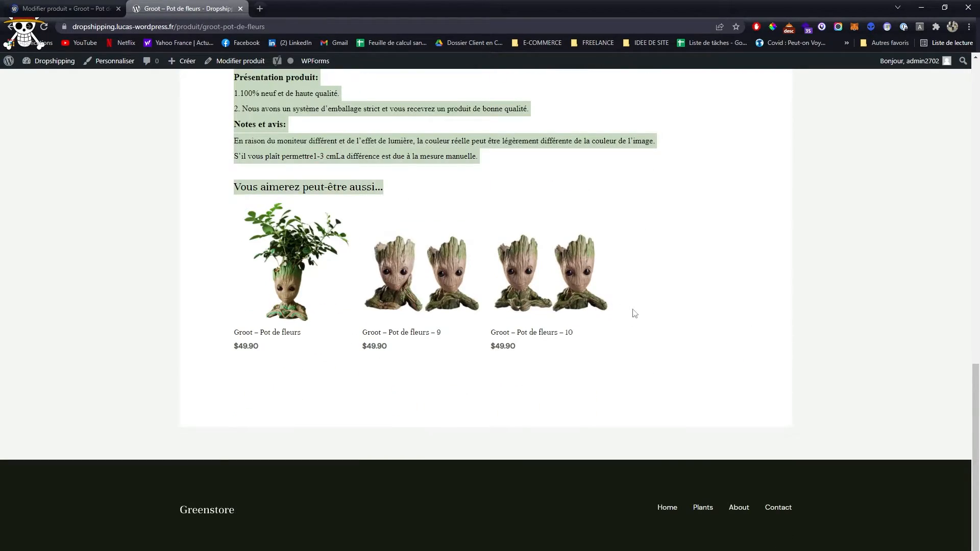
left_click(538, 366)
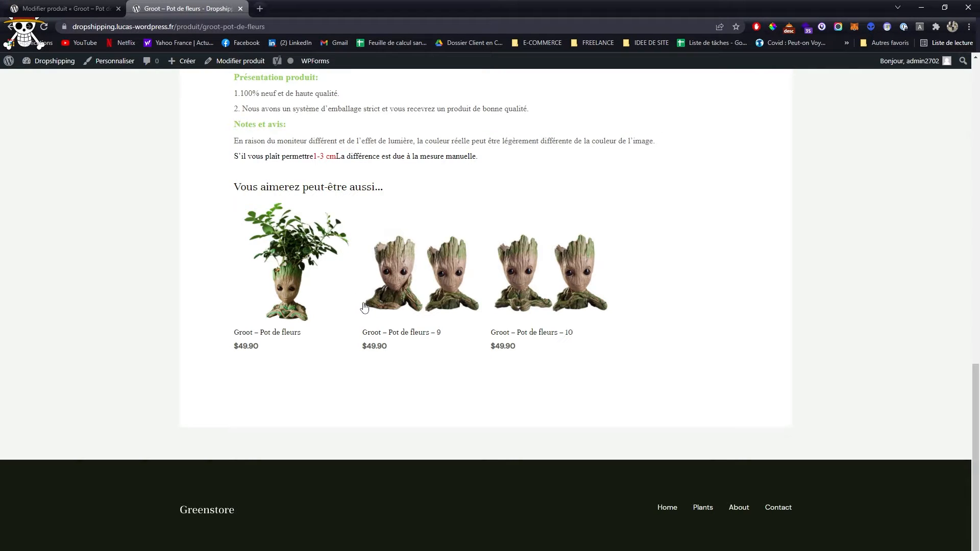
scroll(366, 306, "up", 10)
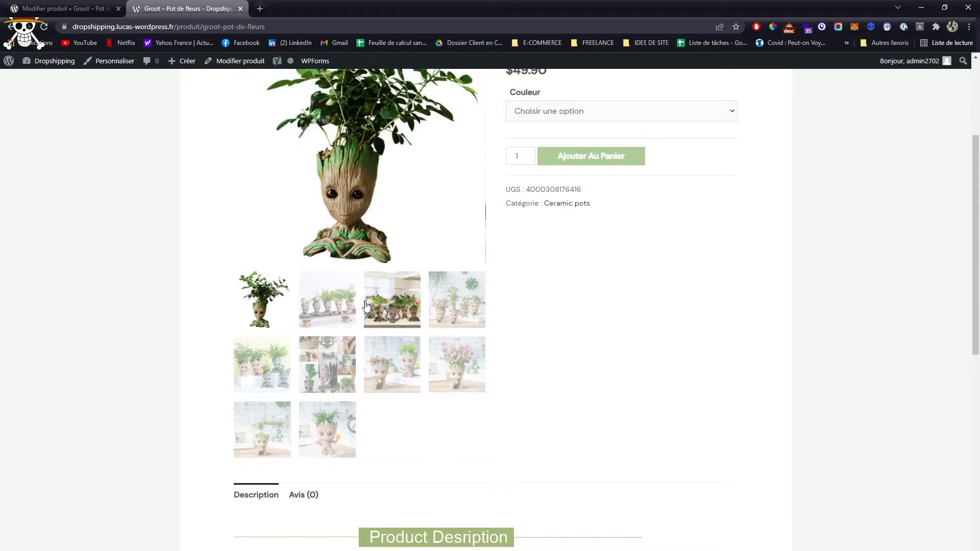
scroll(366, 306, "up", 4)
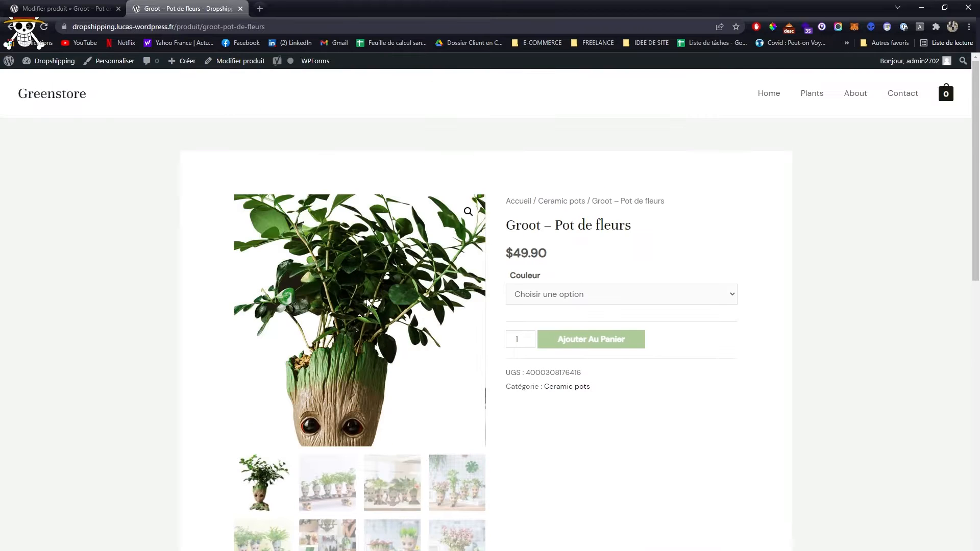
scroll(624, 451, "down", 9)
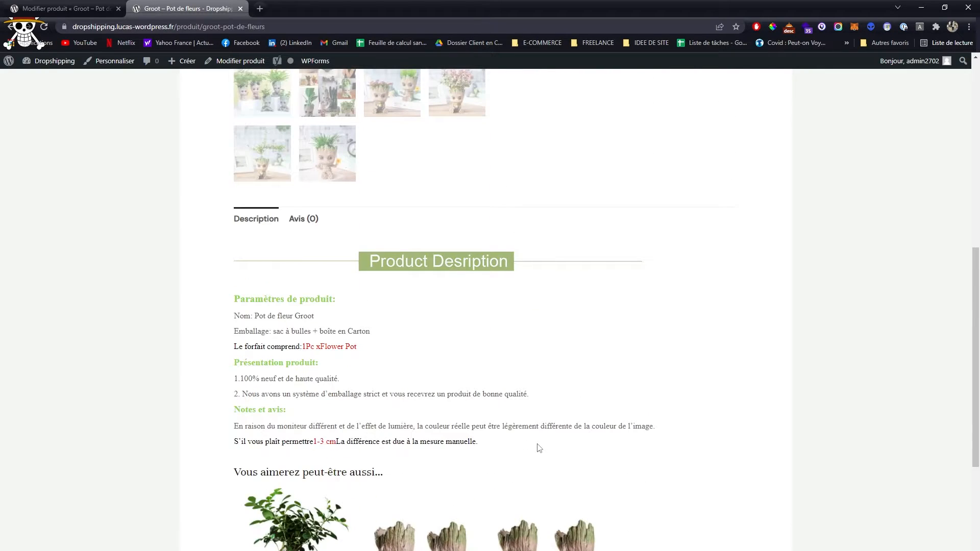
scroll(538, 448, "down", 3)
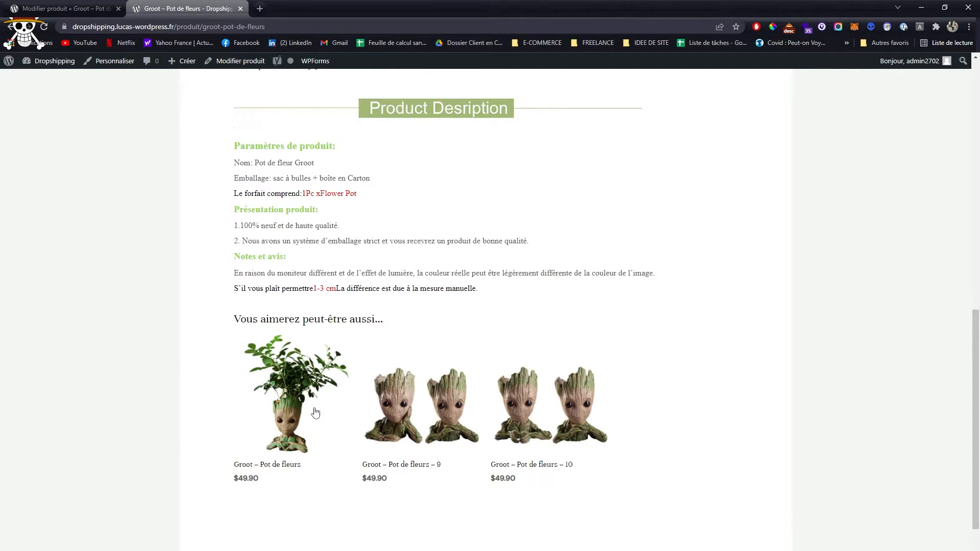
- Return to the Groot product's edit page and look through its description, SEO preview and Astra settings
scroll(295, 356, "up", 12)
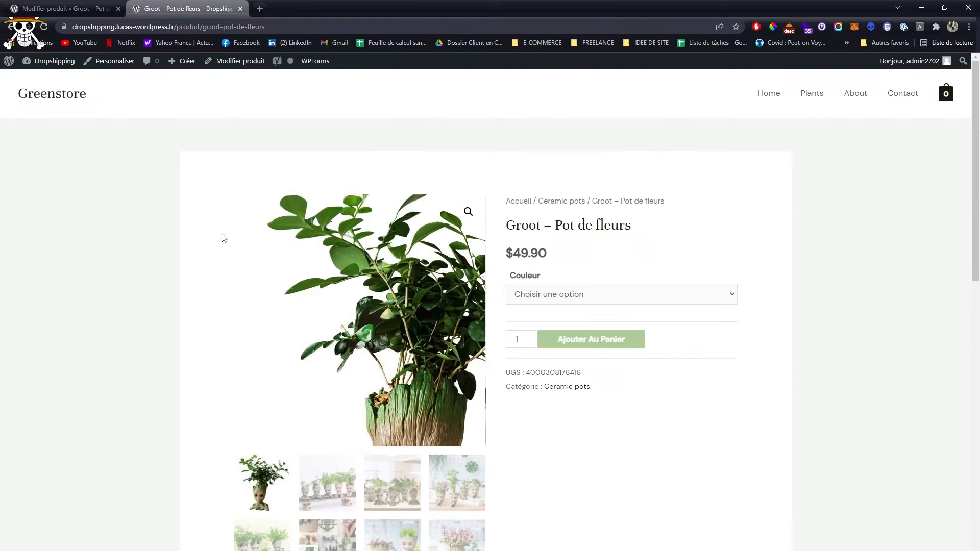
left_click(96, 7)
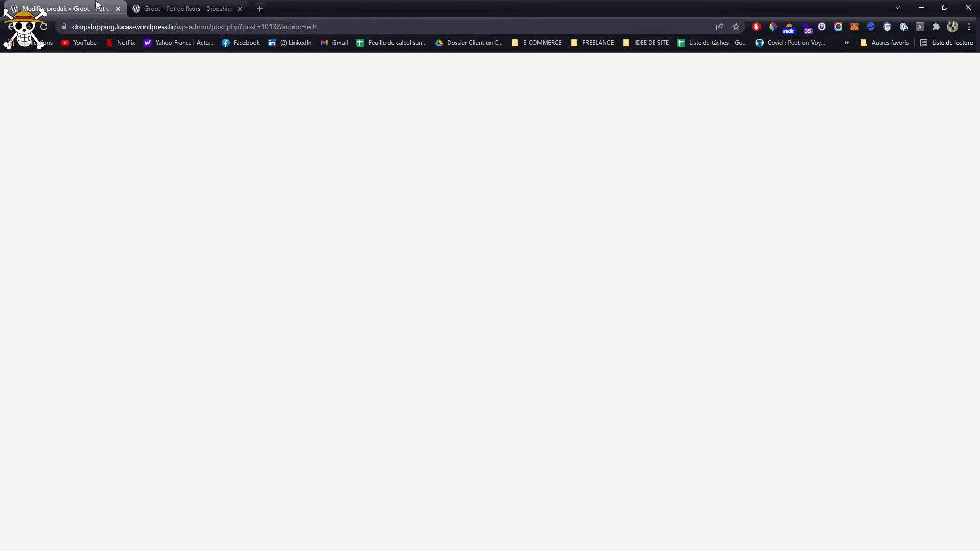
scroll(372, 212, "down", 8)
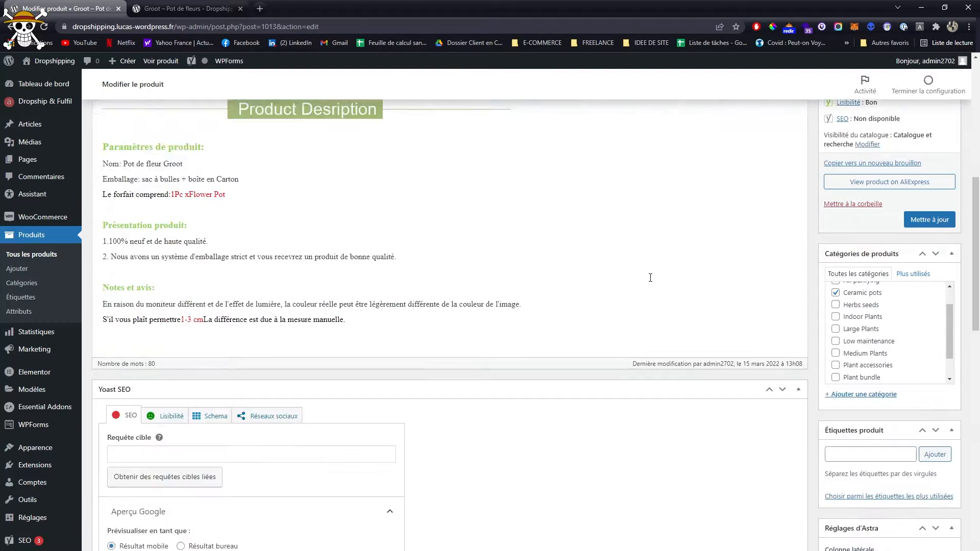
scroll(919, 284, "down", 6)
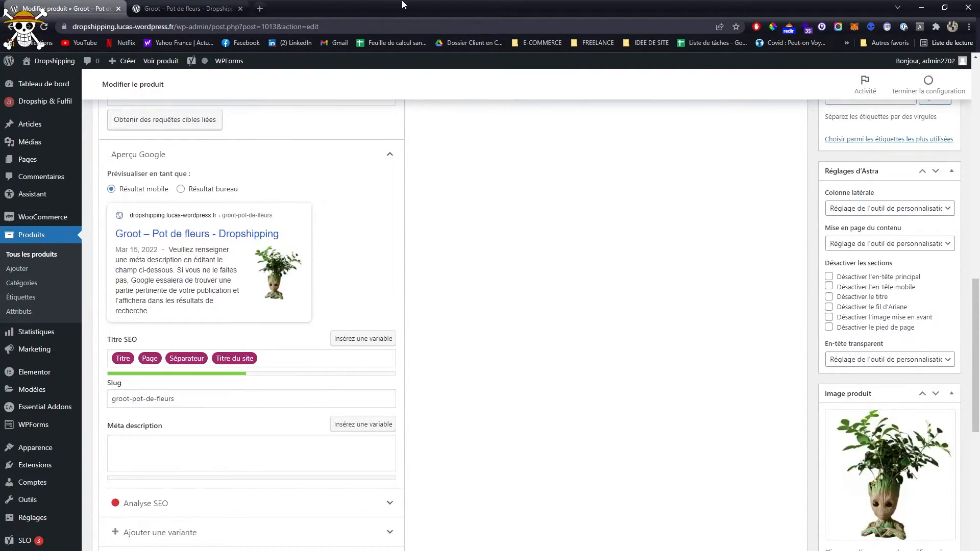
- Open the storefront's Plants page and examine the price filter, category list, Recently Viewed Products and product grid
left_click(189, 8)
scroll(490, 205, "up", 4)
left_click(808, 97)
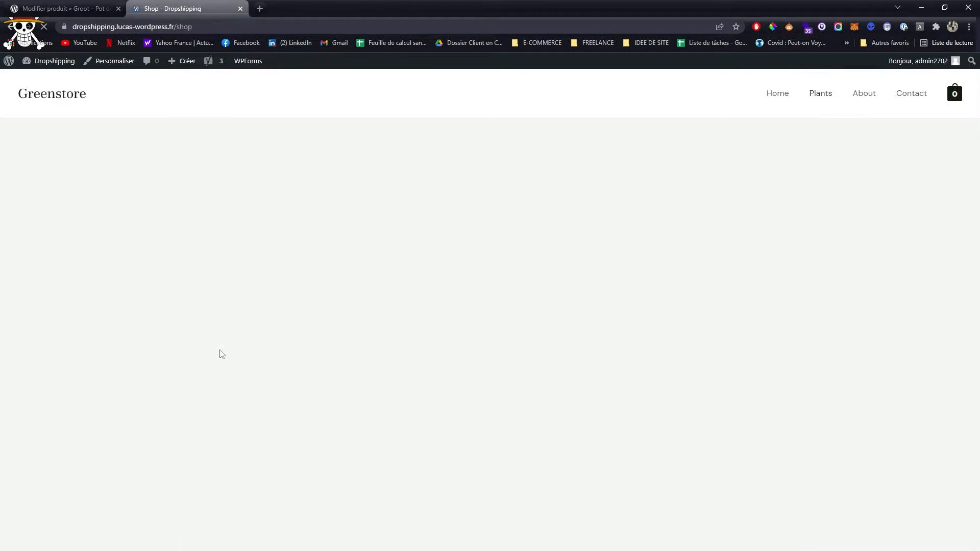
scroll(202, 248, "down", 1)
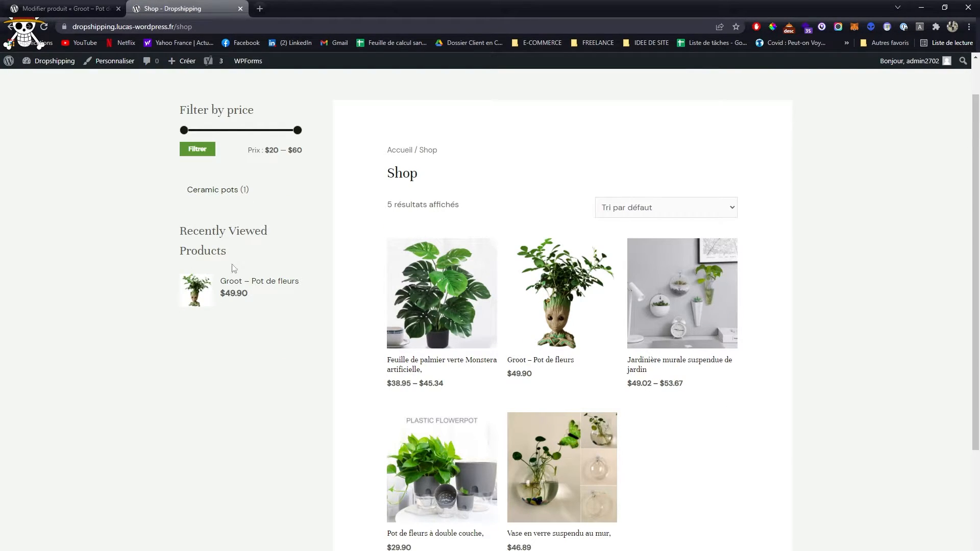
left_click_drag(172, 228, 275, 264)
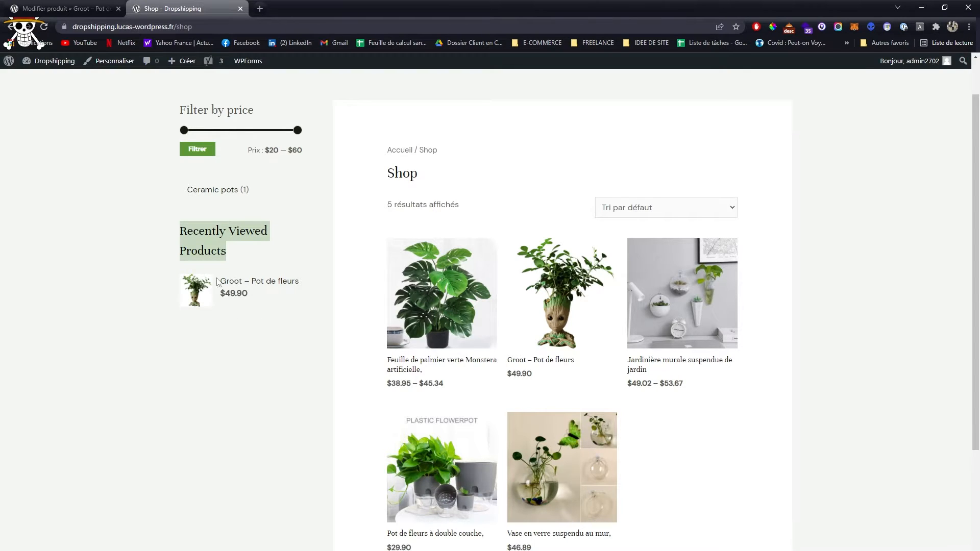
scroll(232, 310, "down", 2)
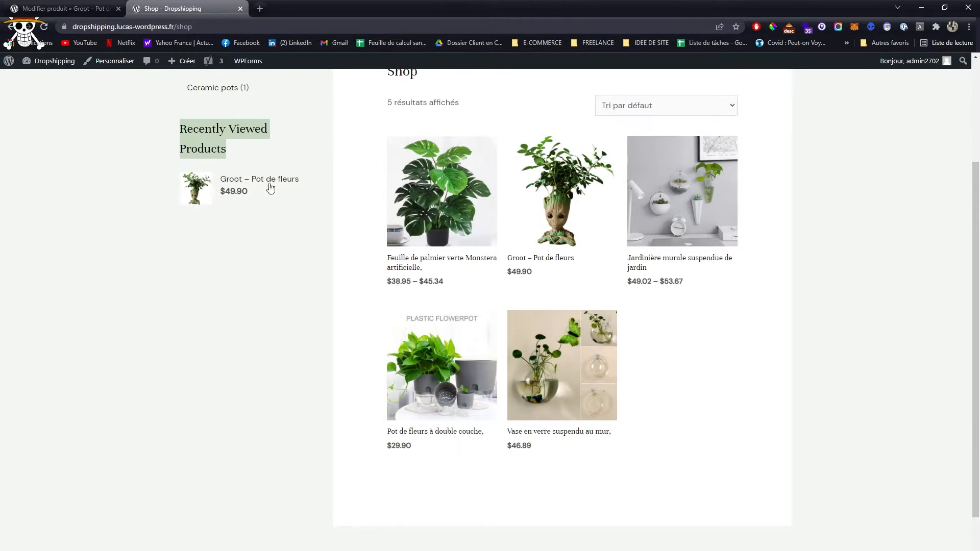
scroll(214, 217, "up", 3)
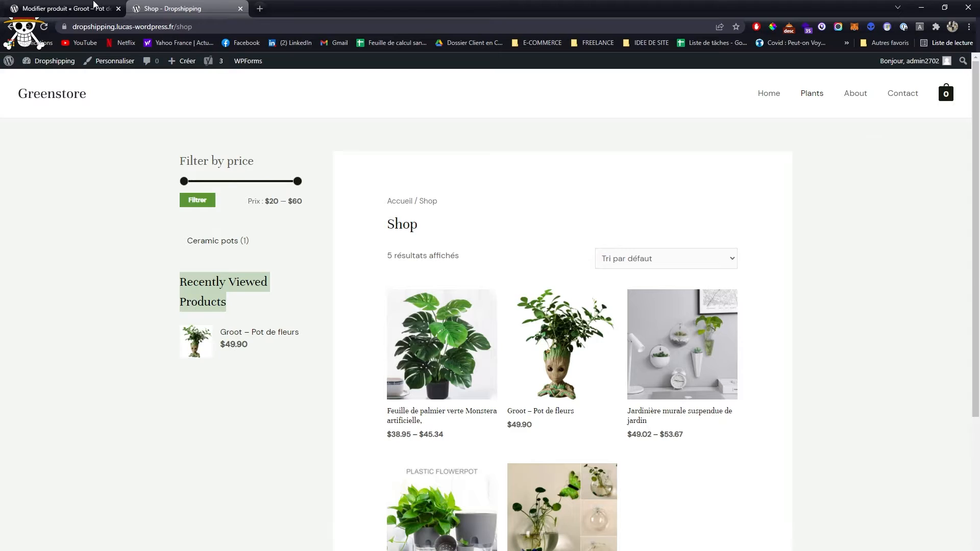
left_click(94, 6)
scroll(398, 289, "up", 15)
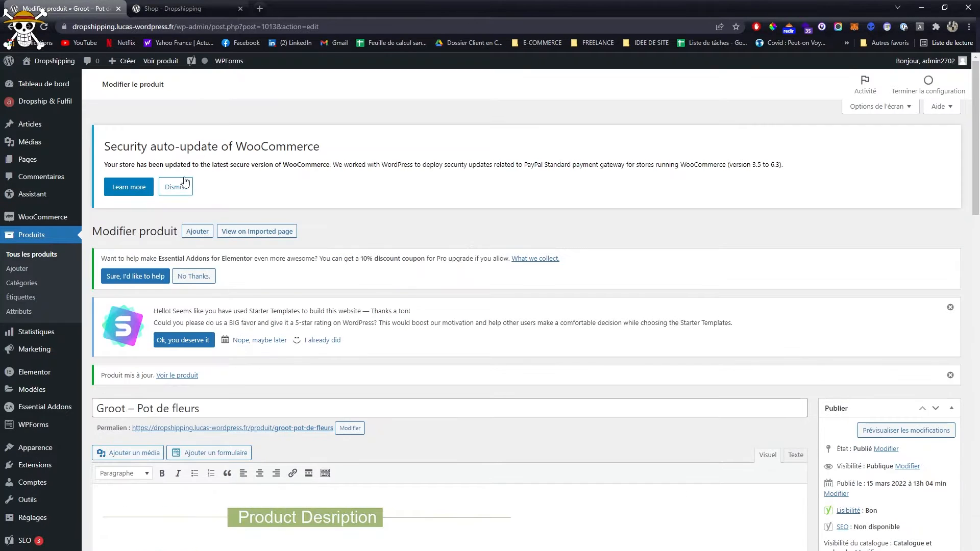
left_click(187, 8)
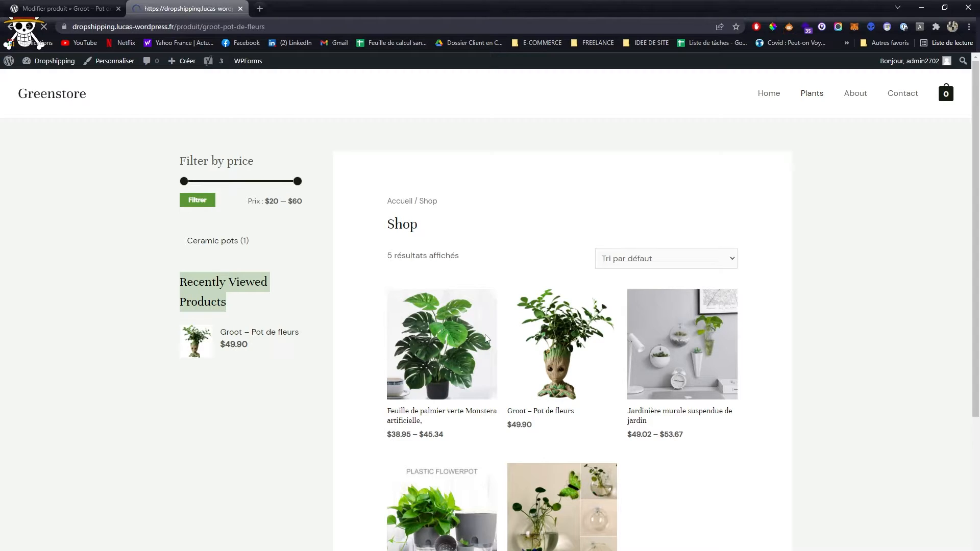
- Add the Fatigué variation of the Groot flower pot to the cart and view the cart
left_click(568, 296)
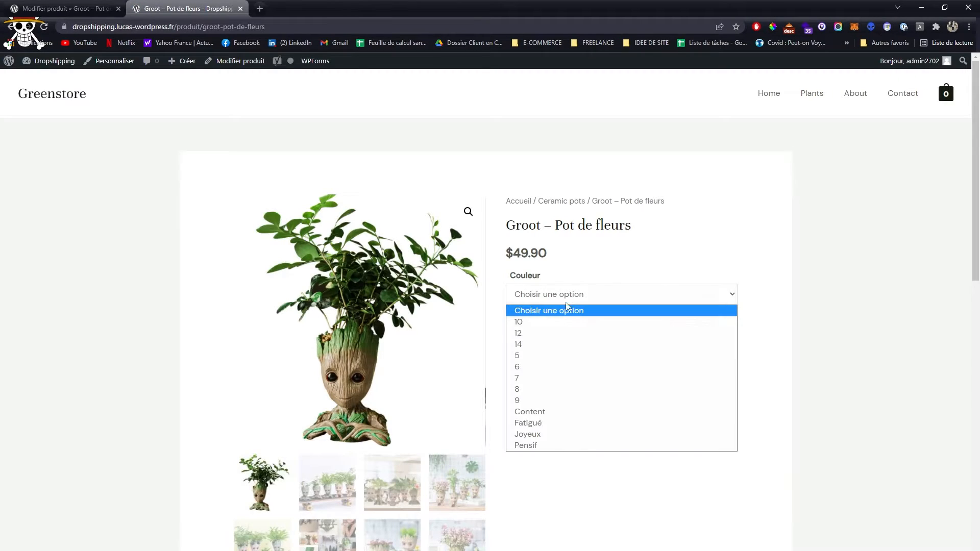
left_click(561, 420)
left_click(618, 366)
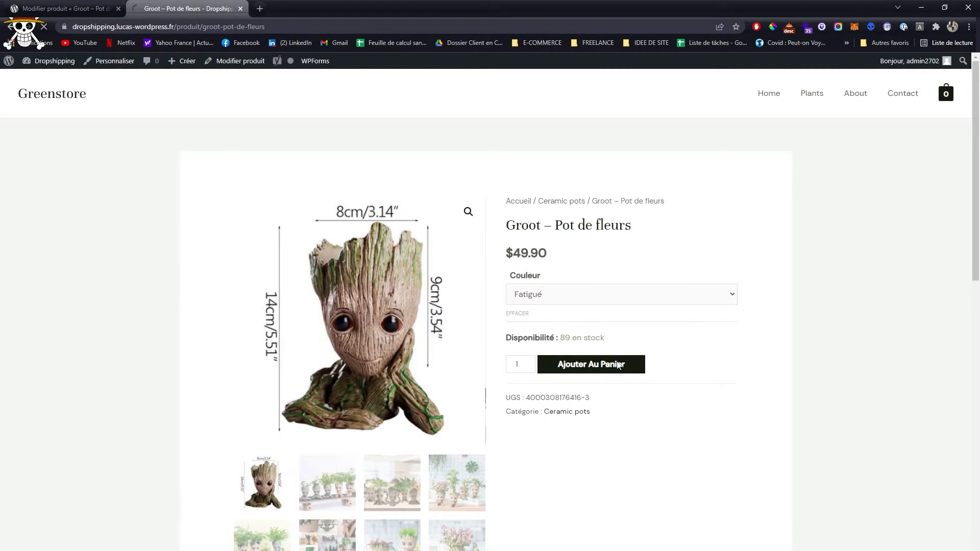
left_click_drag(262, 218, 454, 217)
left_click(679, 222)
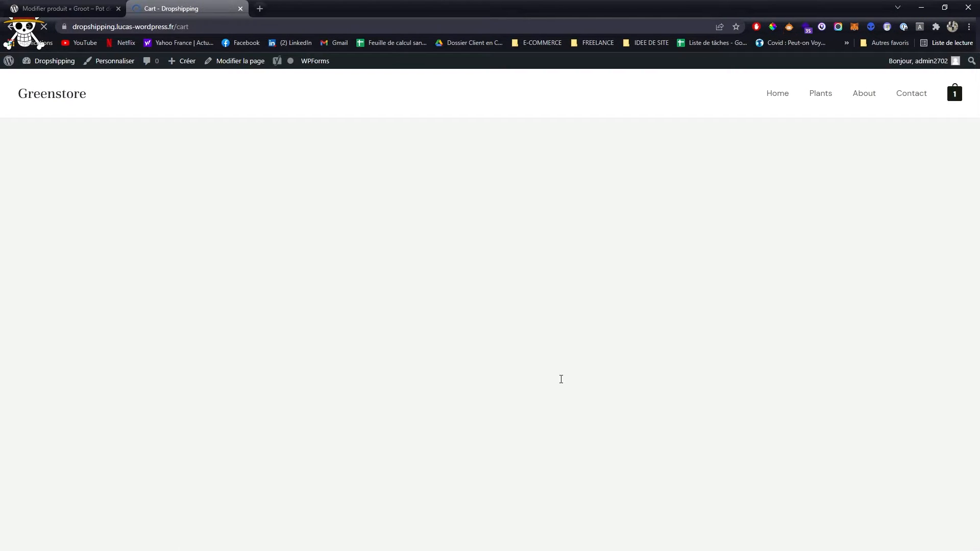
- Review the cart's item and total, and proceed to checkout
scroll(750, 284, "down", 2)
scroll(750, 284, "up", 2)
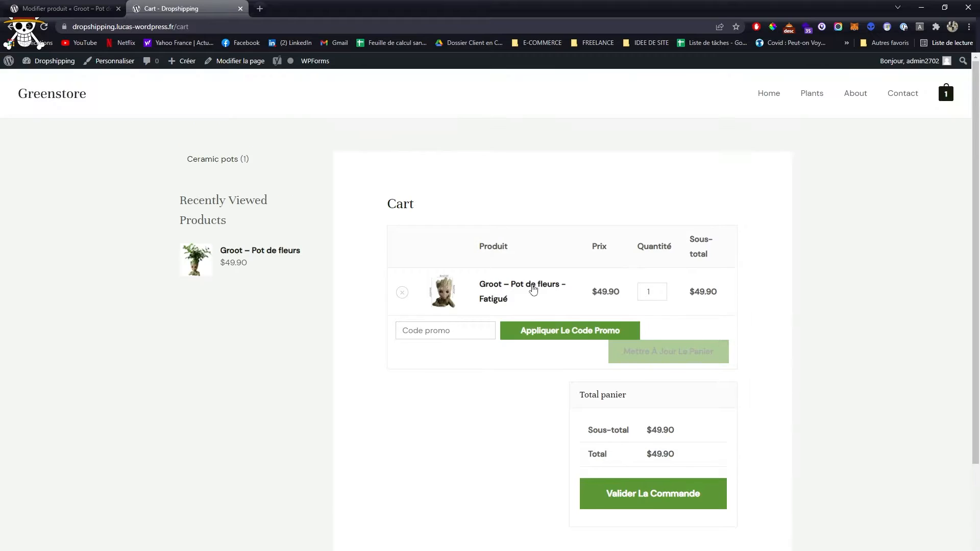
scroll(787, 298, "down", 1)
scroll(788, 298, "down", 1)
left_click(642, 396)
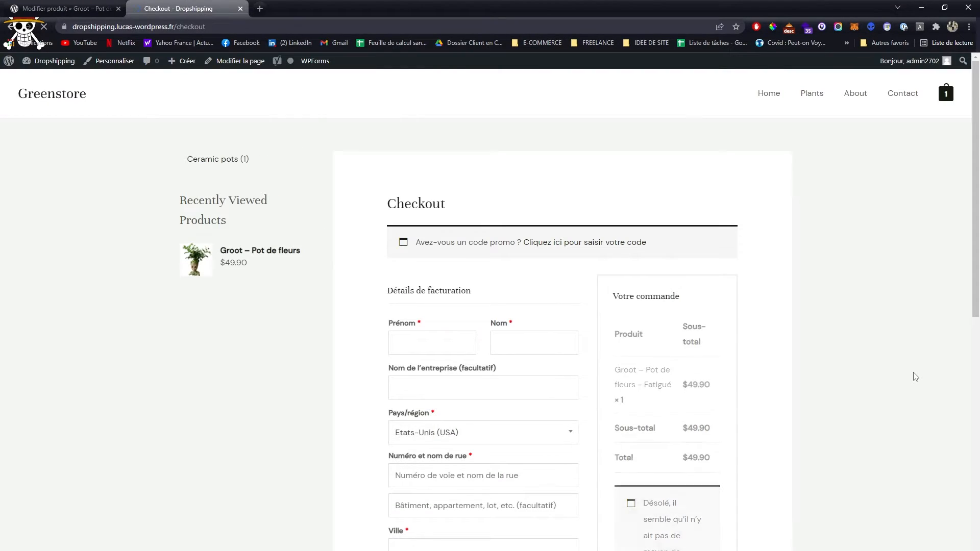
- Examine the checkout page's billing fields, order summary and sidebar
scroll(915, 377, "down", 8)
scroll(915, 377, "up", 7)
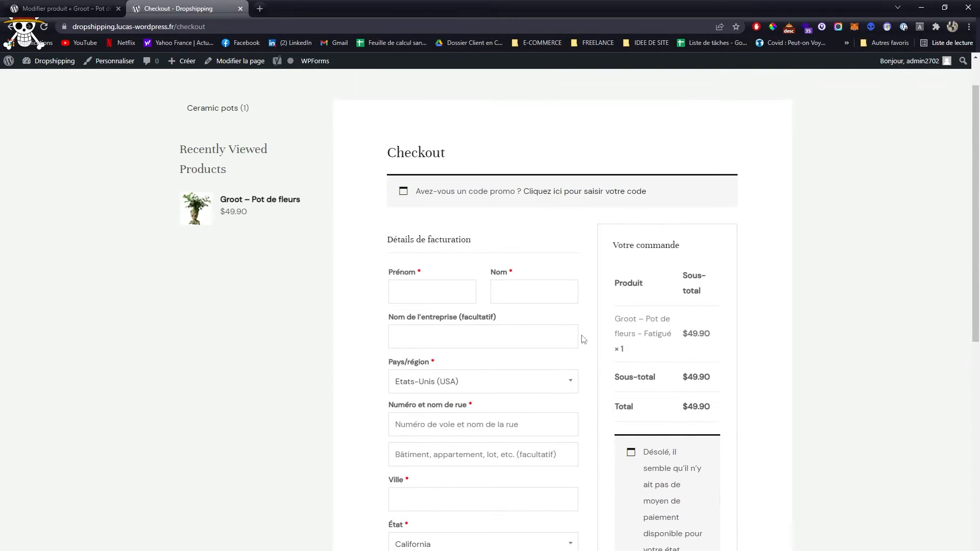
scroll(429, 344, "down", 7)
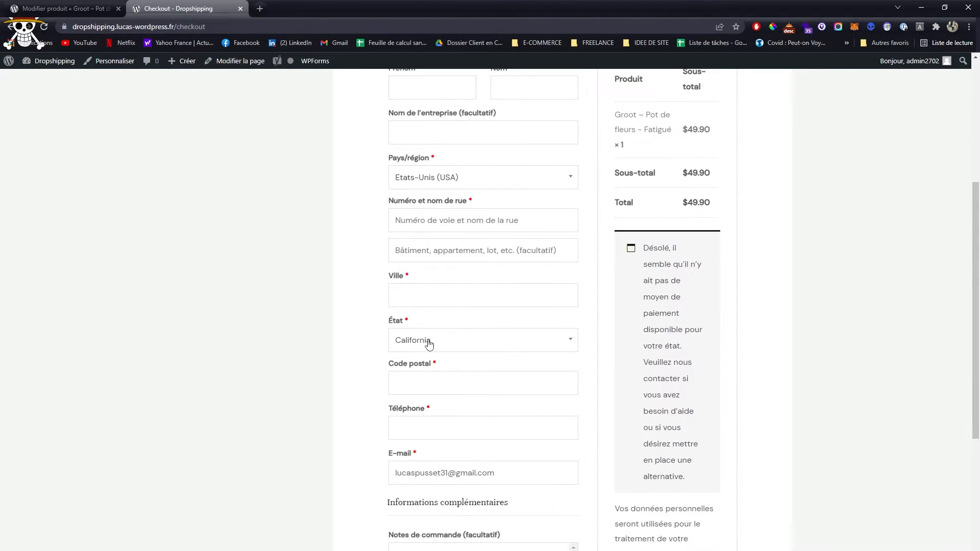
scroll(429, 343, "up", 10)
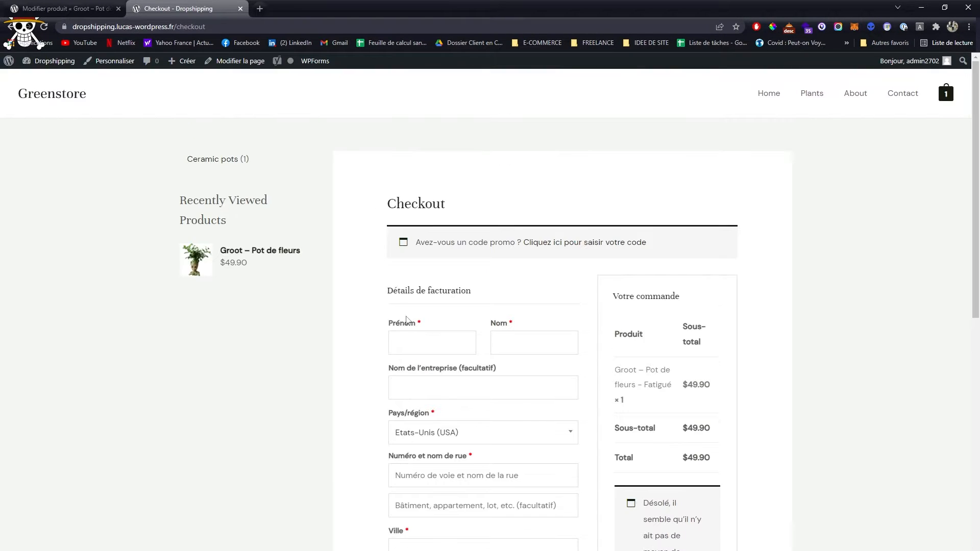
- Open the Checkout page for editing and inspect its page attributes, comments, featured image and permalink settings
left_click(97, 64)
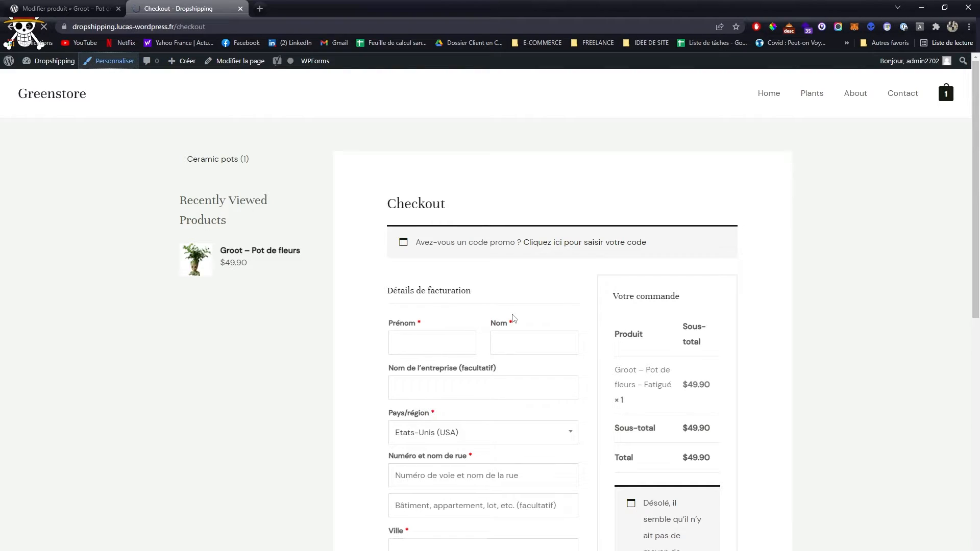
left_click(244, 64)
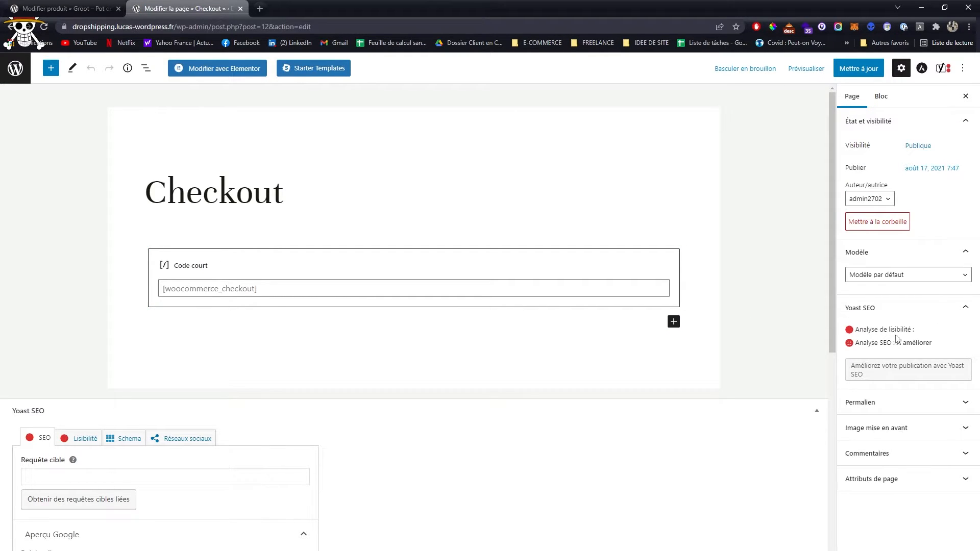
left_click(947, 484)
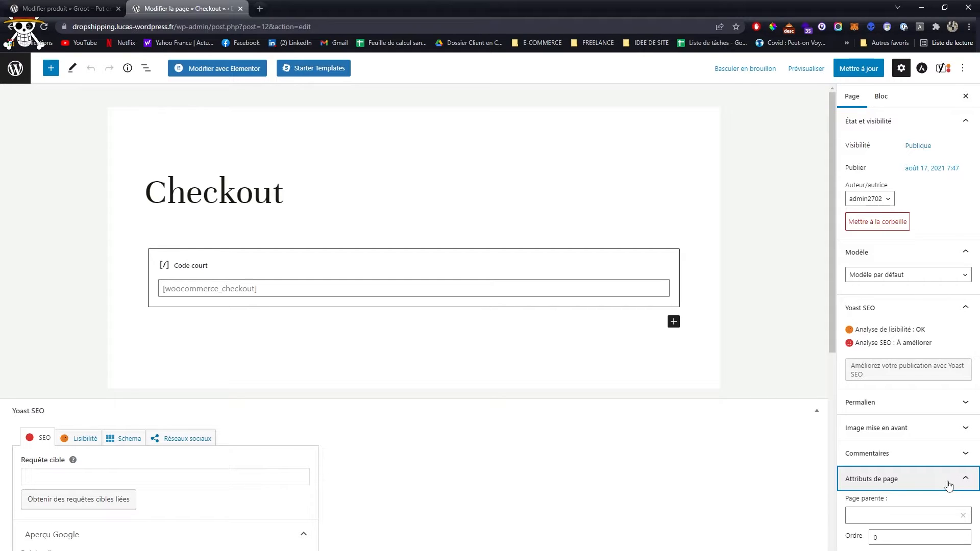
left_click(924, 459)
left_click(898, 429)
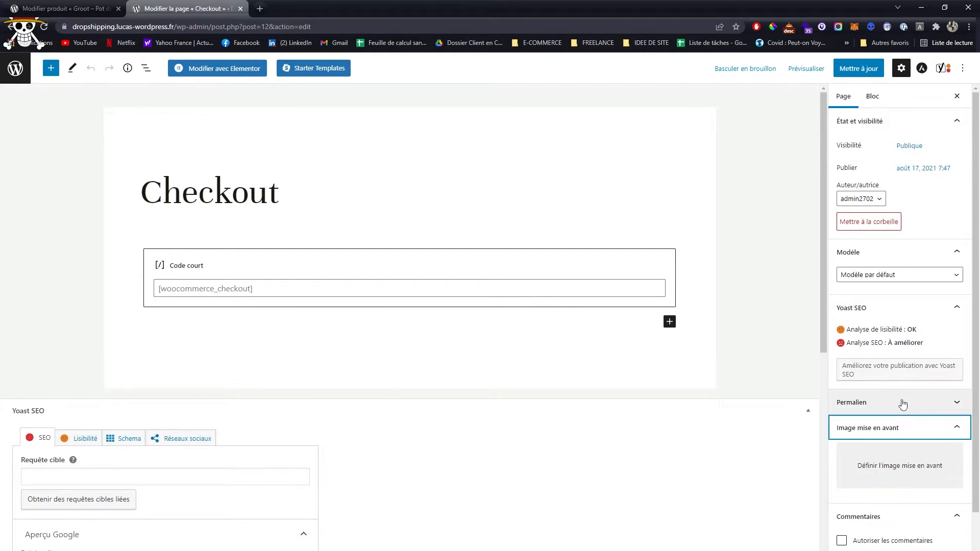
left_click(902, 403)
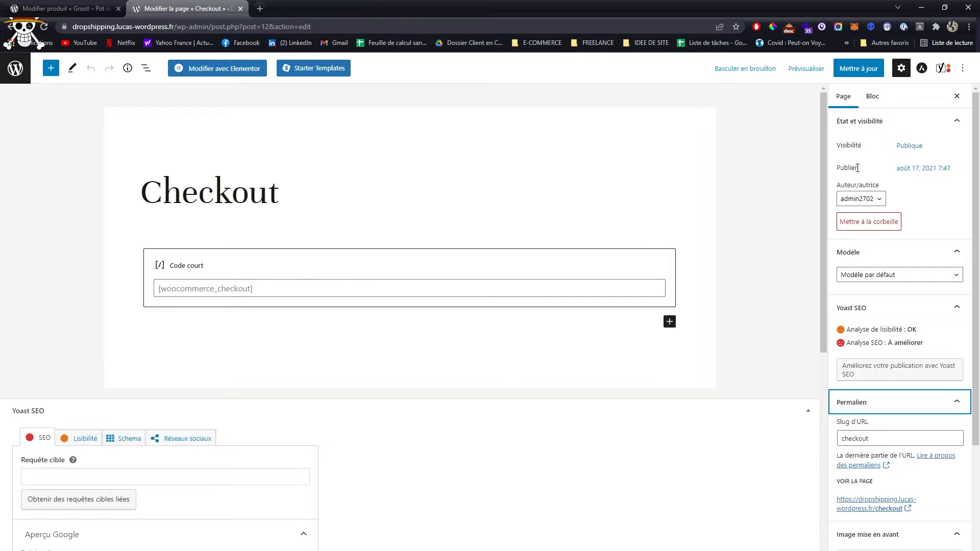
- Check the Checkout page's block settings, editor options and Yoast SEO section, and close the page editor
left_click(876, 96)
left_click(973, 96)
left_click(963, 68)
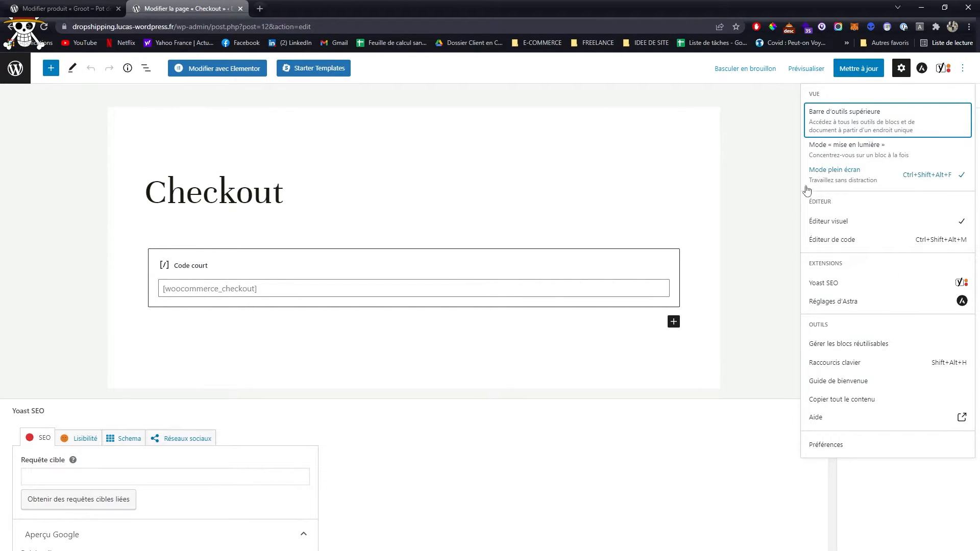
left_click(886, 506)
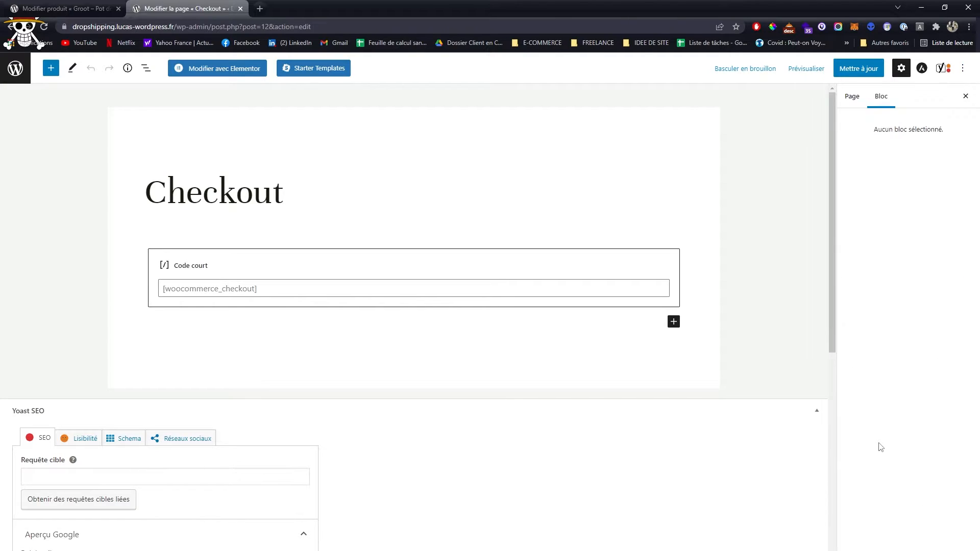
scroll(446, 373, "down", 8)
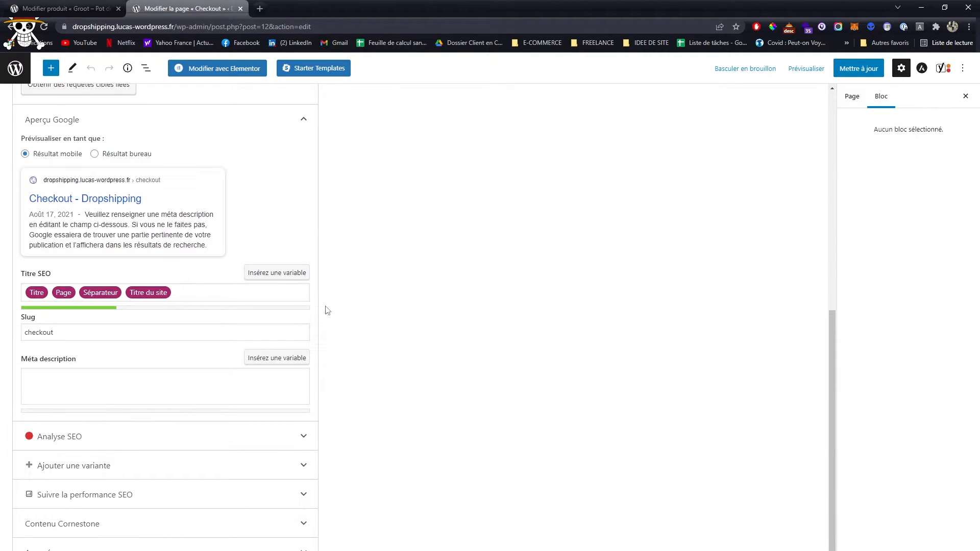
left_click(63, 6)
left_click(182, 4)
left_click(240, 8)
- Open the site's list of all pages and view the My account page in a separate browser tab
scroll(243, 270, "down", 4)
scroll(243, 271, "down", 10)
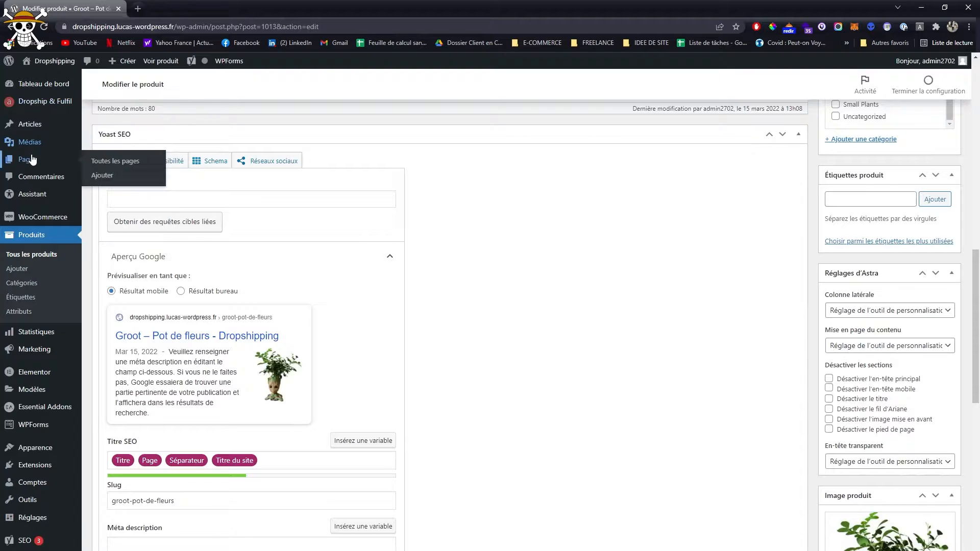
left_click(113, 161)
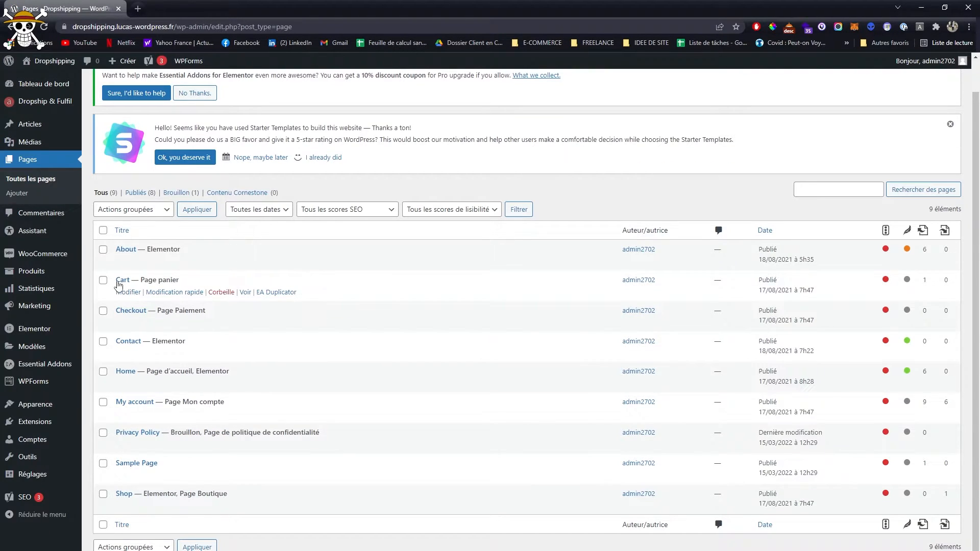
left_click_drag(119, 281, 252, 290)
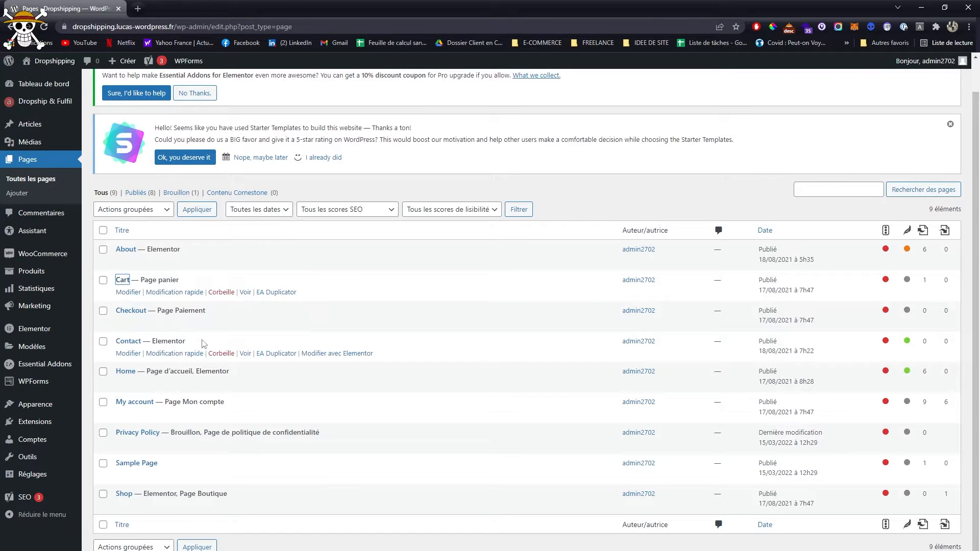
middle_click(246, 414)
left_click(205, 8)
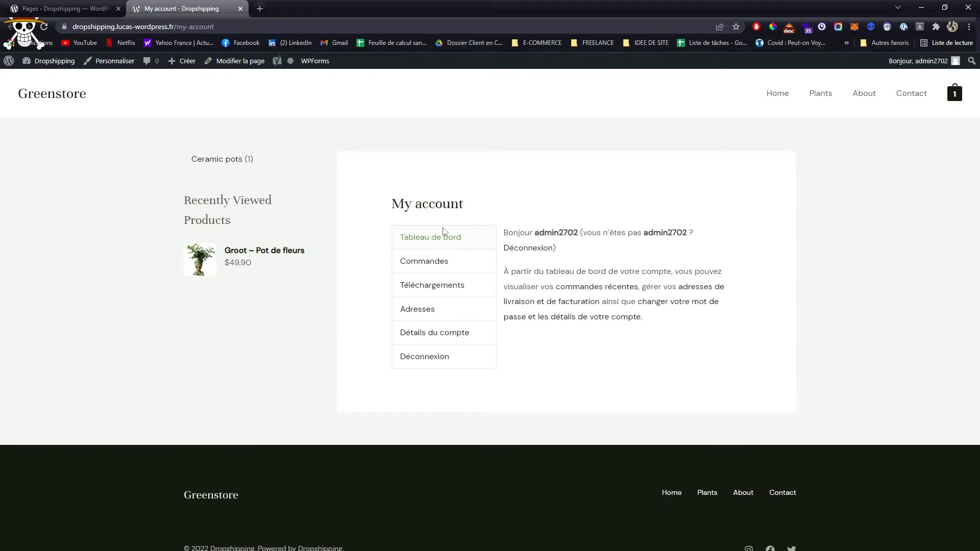
- Customize the theme's Colonne latérale settings, setting the WooCommerce sidebar to Par défaut
left_click(108, 61)
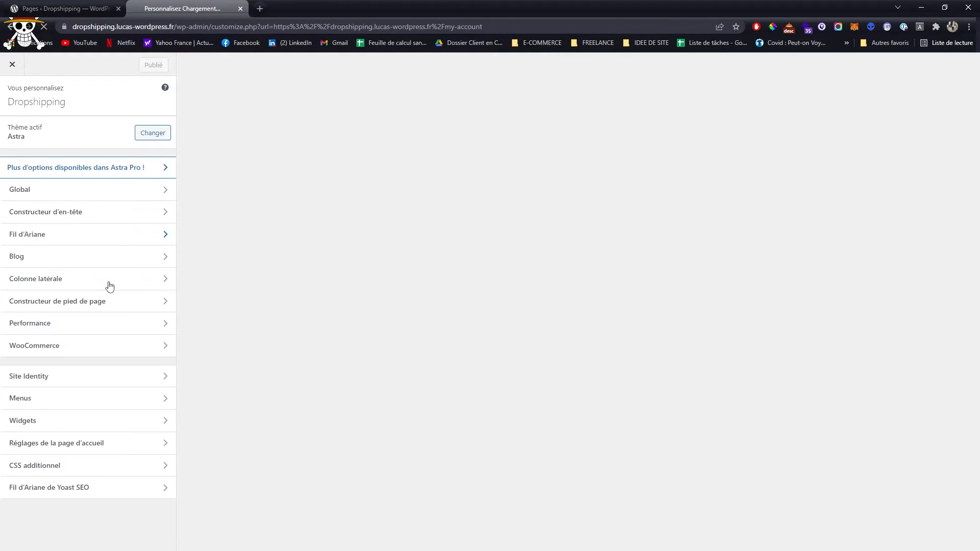
left_click(99, 287)
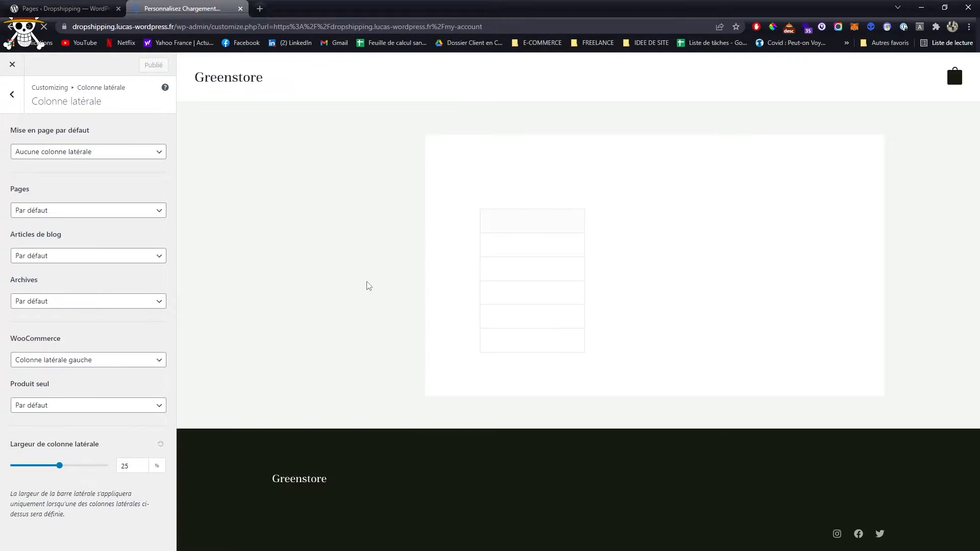
left_click(110, 361)
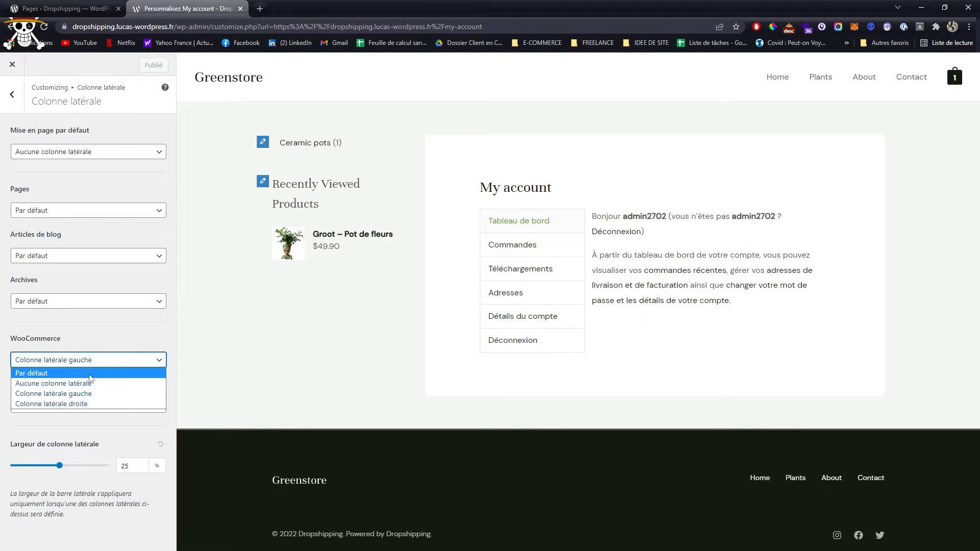
left_click(90, 375)
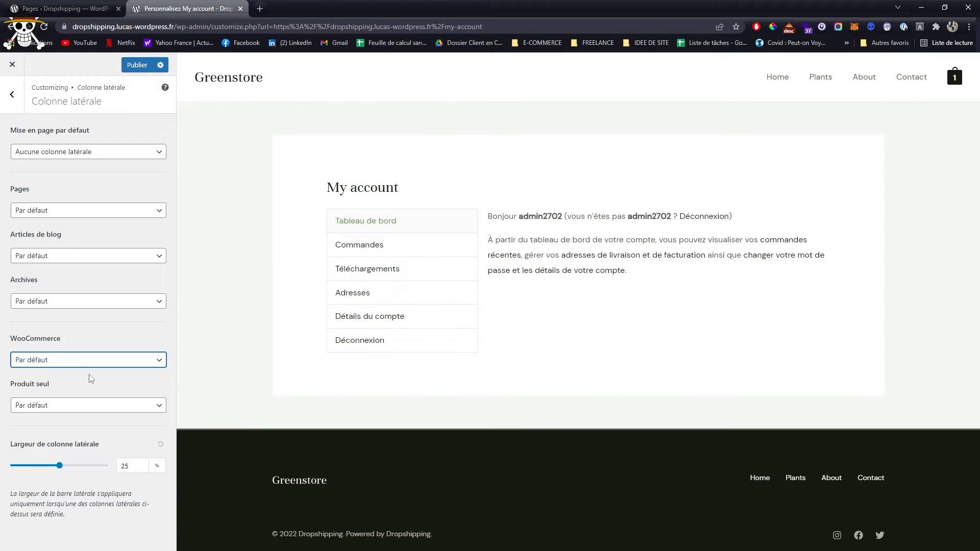
- Publish the WooCommerce sidebar change and close the theme customizer
left_click(137, 65)
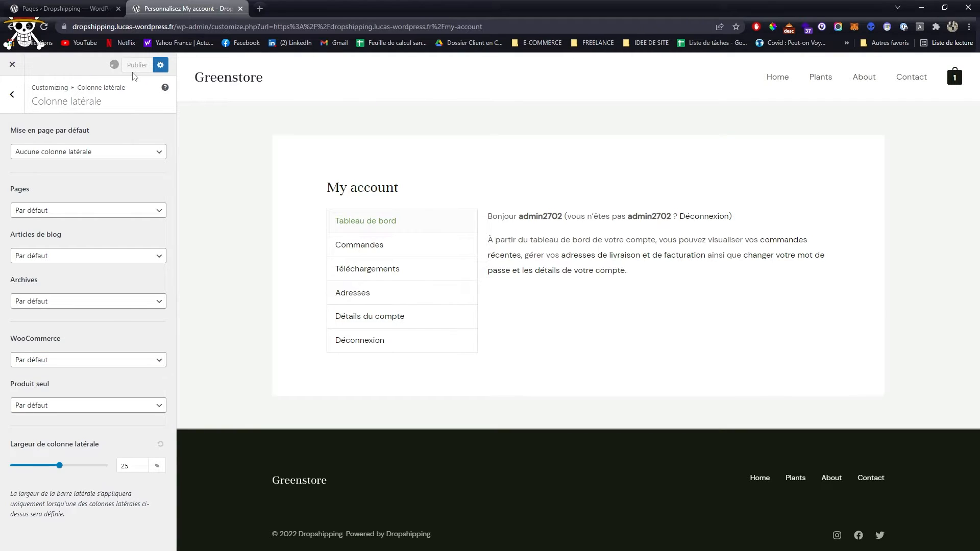
left_click(9, 64)
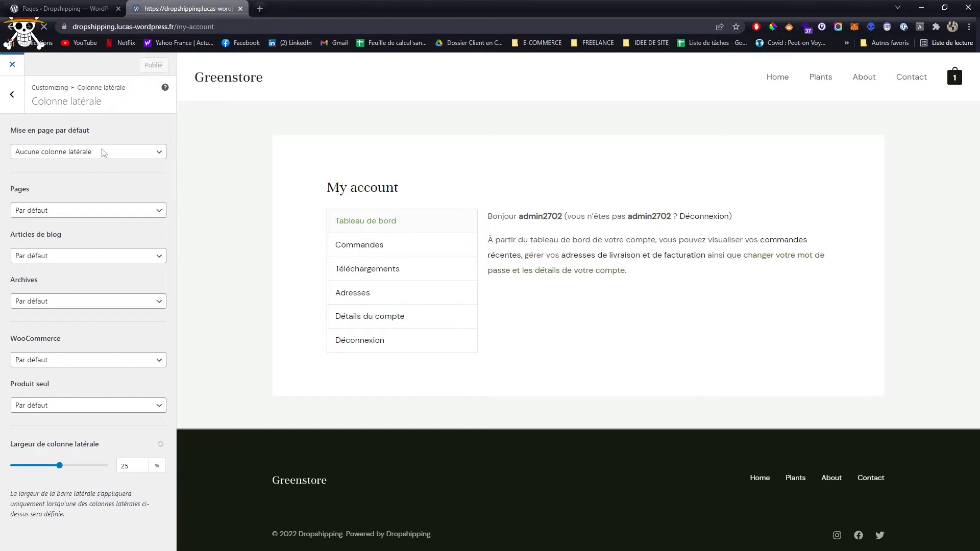
- View the cart, proceed to checkout, and examine the billing form, order summary and payment method notice
mouse_move(954, 95)
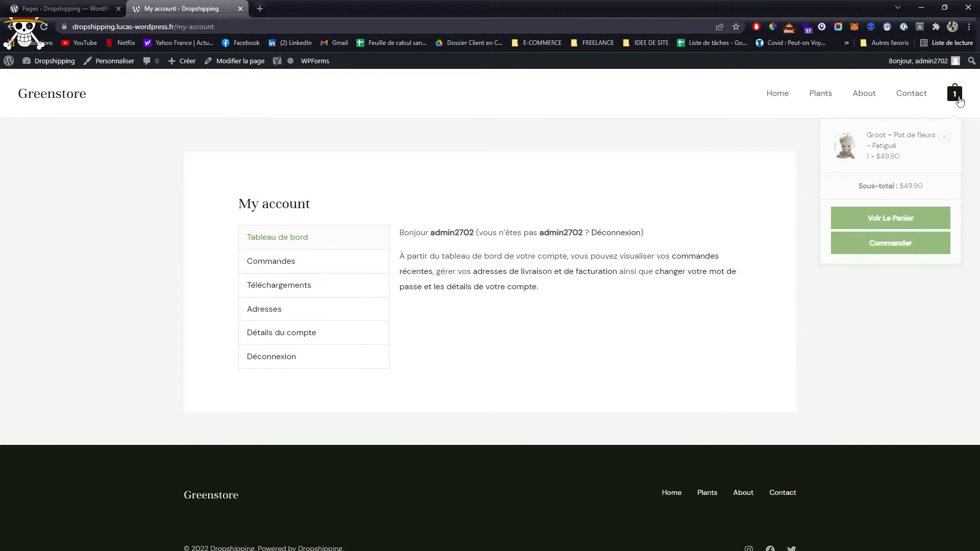
left_click(883, 218)
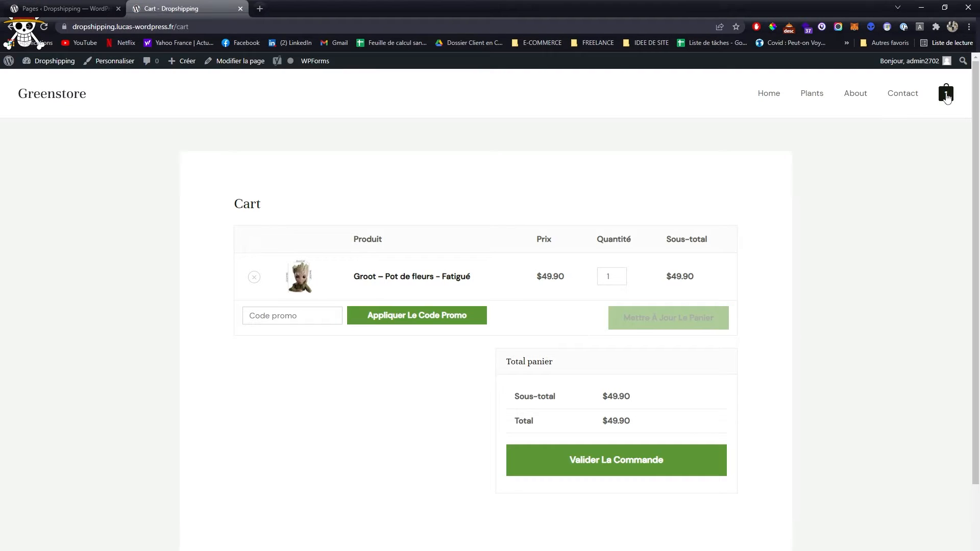
left_click(614, 469)
scroll(222, 254, "down", 5)
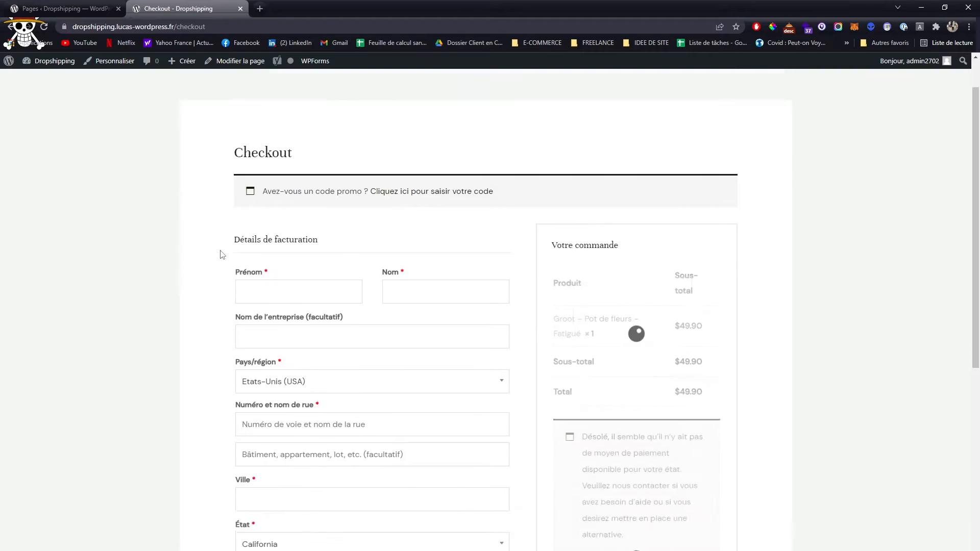
scroll(222, 253, "up", 4)
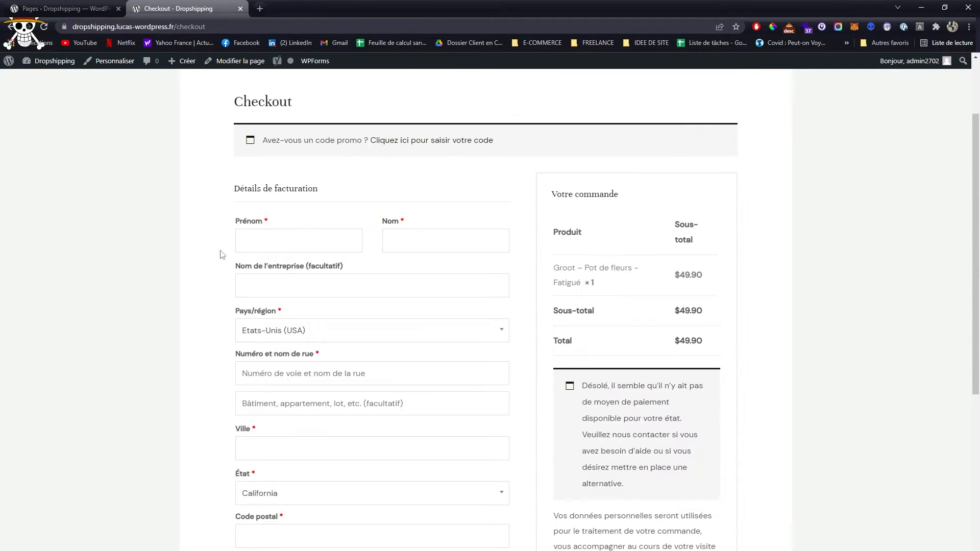
left_click_drag(598, 387, 657, 497)
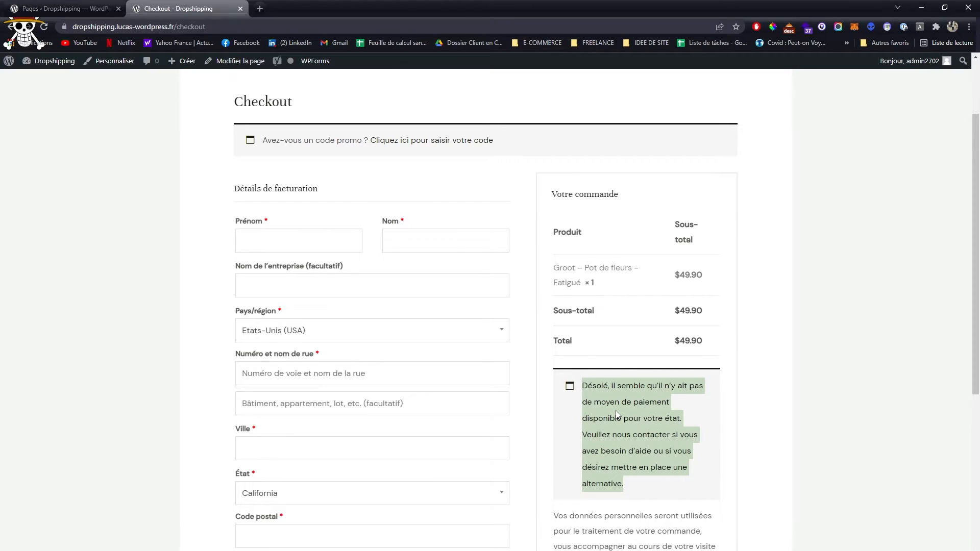
- Return to the WordPress admin, search the plugin directory for paypal and install WooCommerce PayPal Payments
left_click(41, 7)
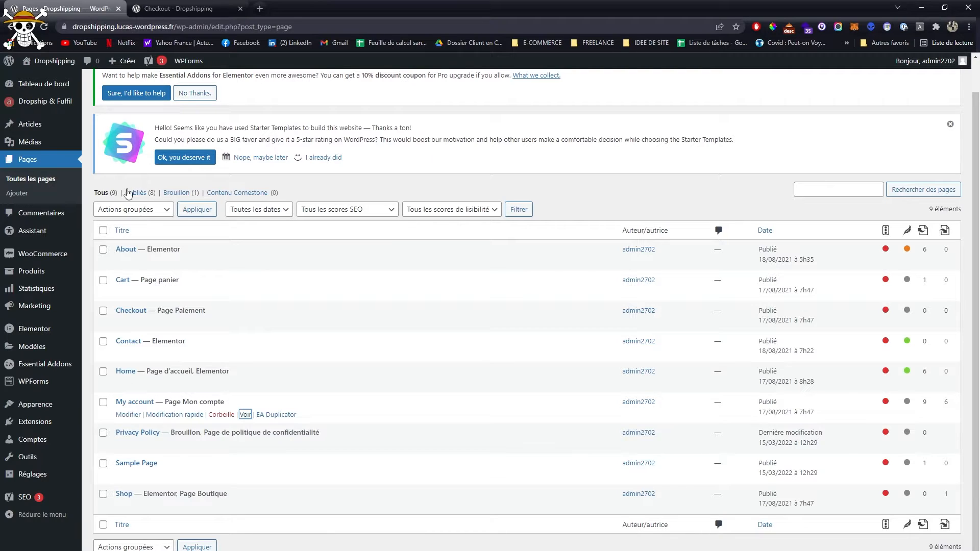
mouse_move(54, 425)
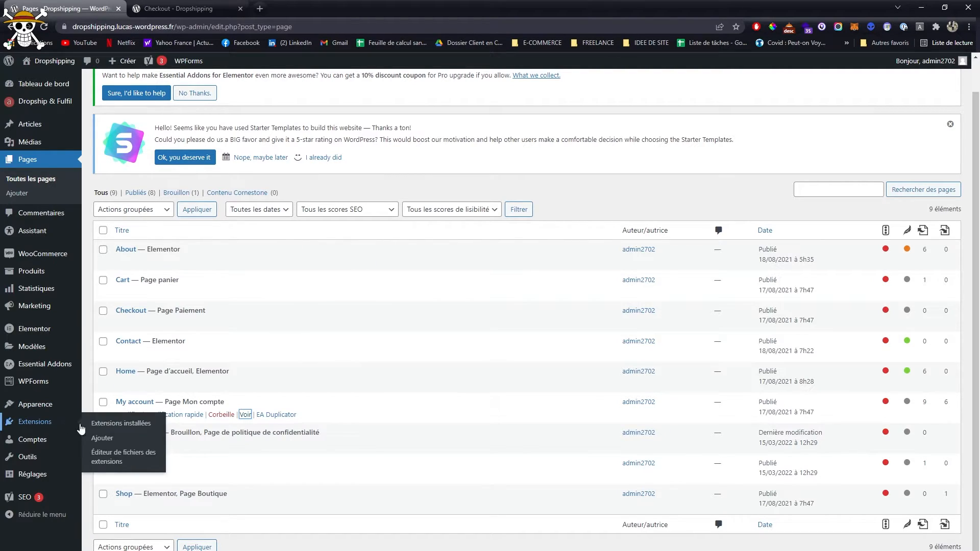
left_click(102, 438)
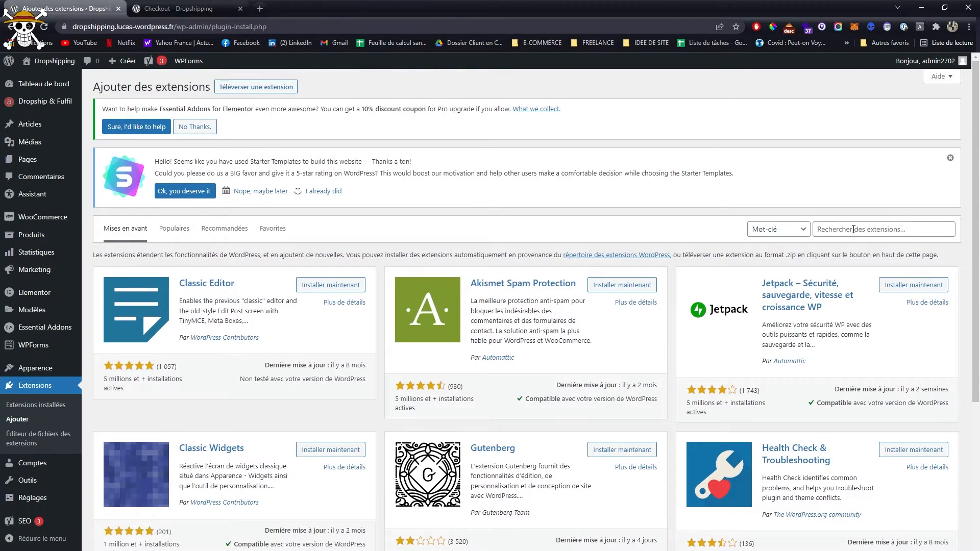
left_click(853, 230)
type("paypal")
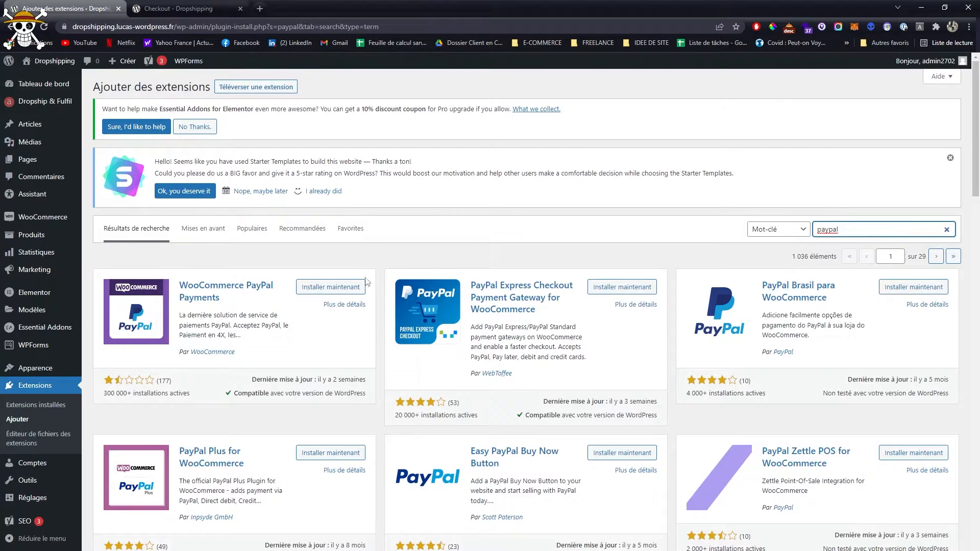
left_click(330, 287)
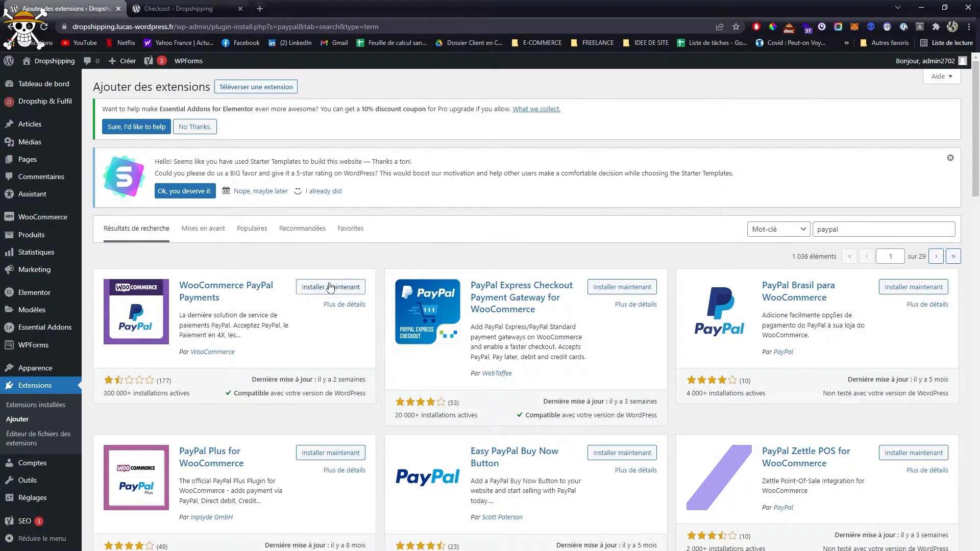
- Search the plugin directory for stripe and install WooCommerce Stripe Payment Gateway
double_click(870, 230)
type("stripe")
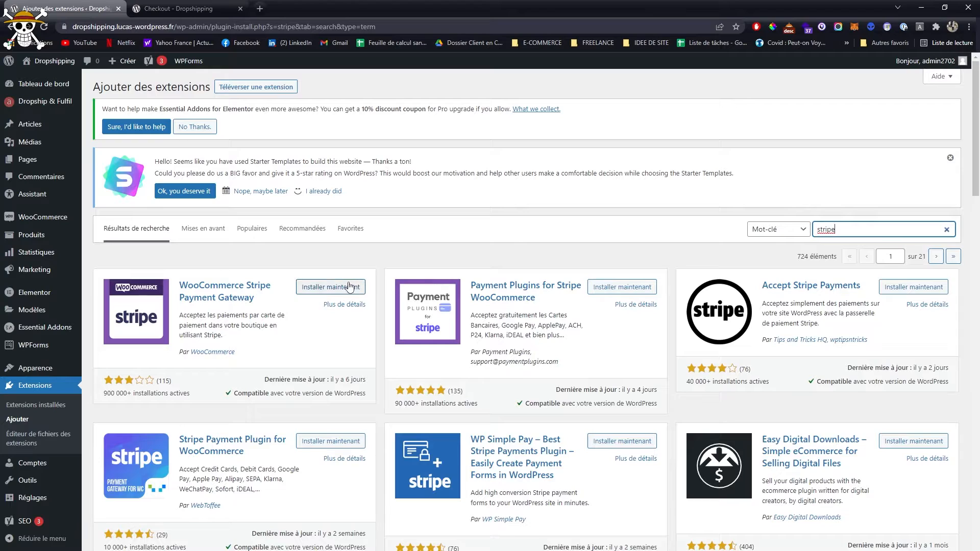
left_click(350, 288)
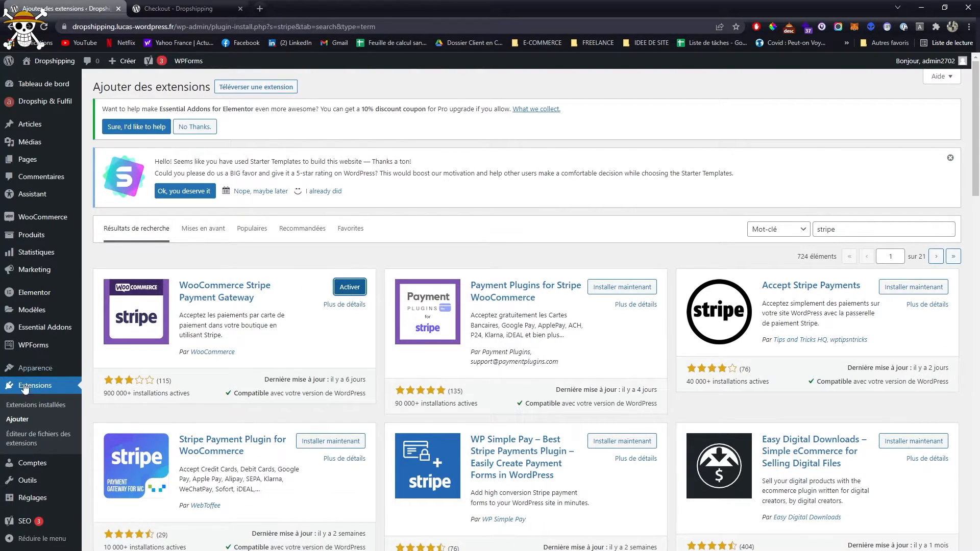
- Activate WooCommerce PayPal Payments and WooCommerce Stripe Gateway together from the installed plugins, and close the Checkout browser tab
left_click(36, 407)
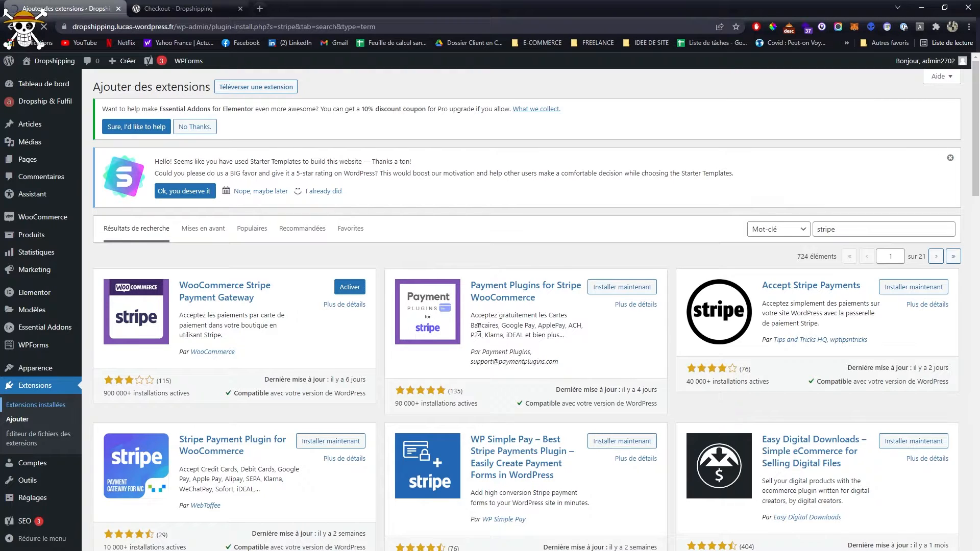
scroll(141, 344, "down", 7)
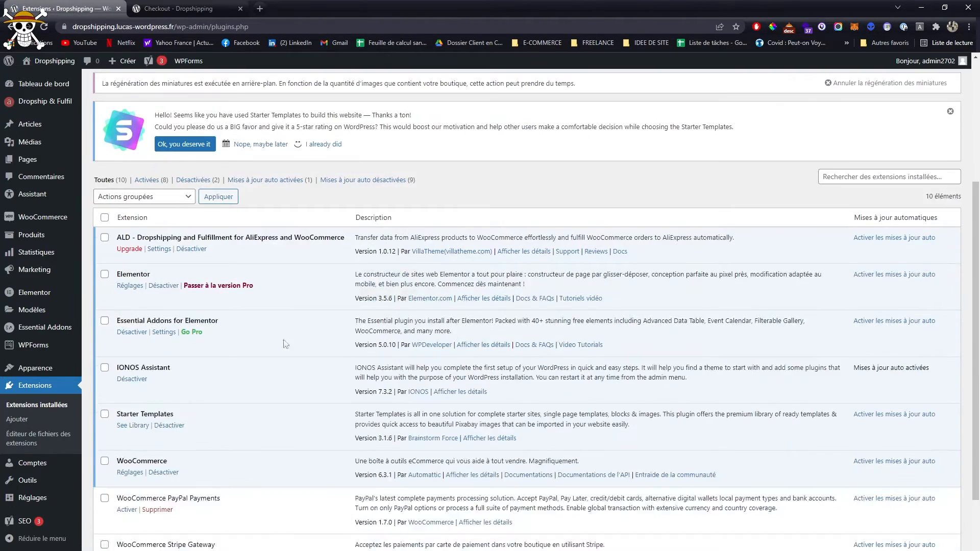
left_click(105, 358)
left_click(105, 404)
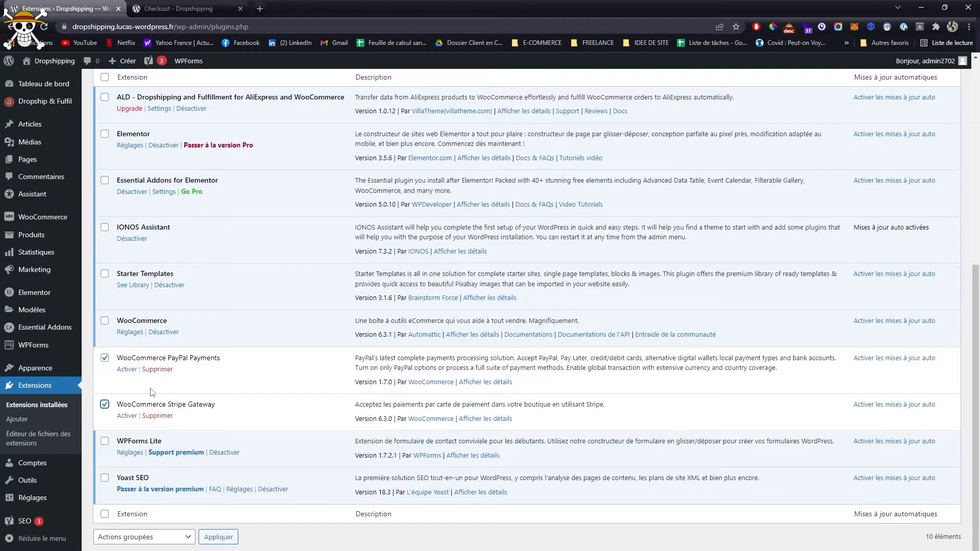
scroll(179, 289, "up", 6)
left_click(142, 361)
left_click(109, 387)
left_click(218, 362)
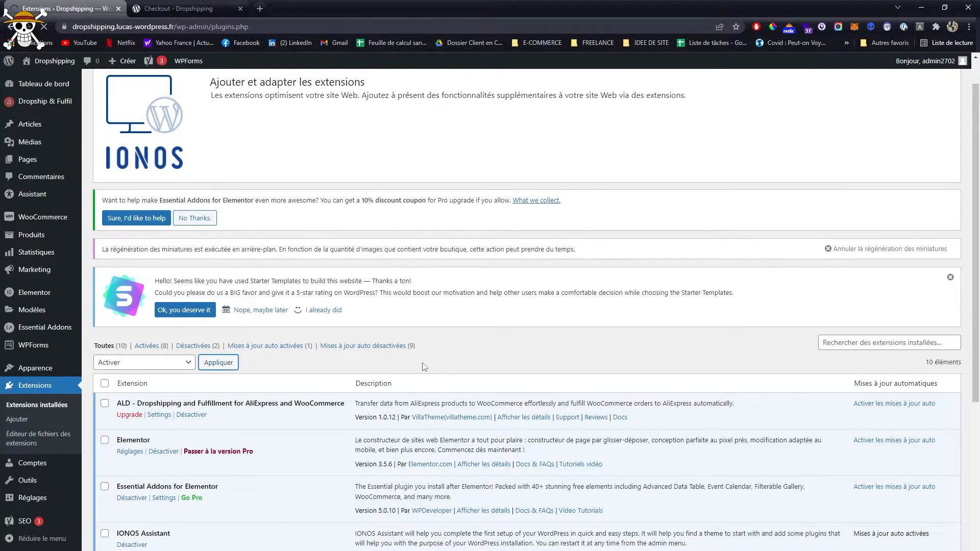
scroll(423, 367, "down", 6)
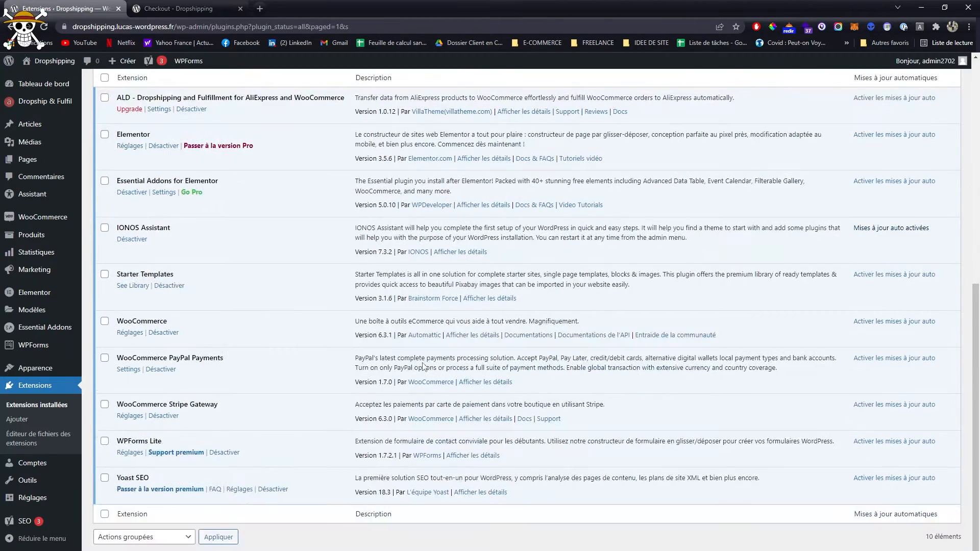
middle_click(157, 5)
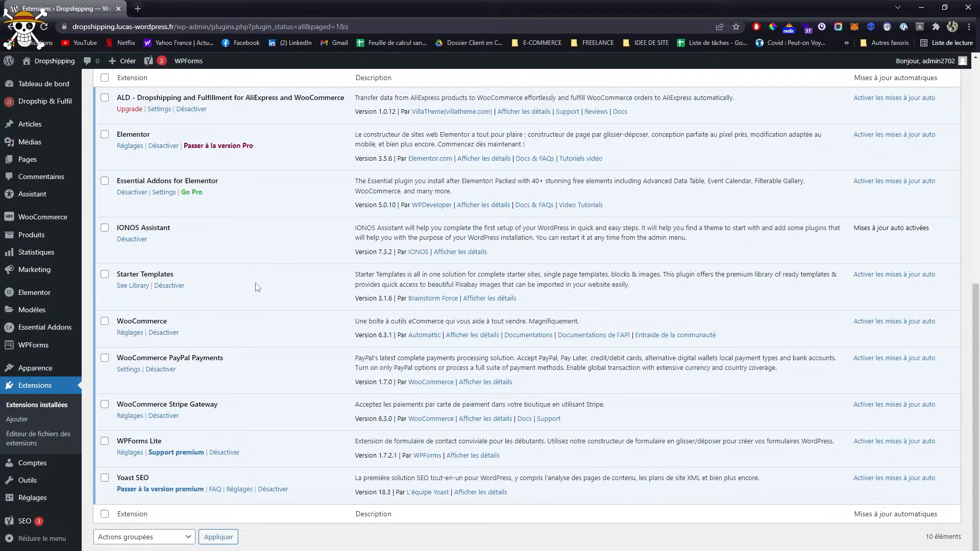
- Set the store's country to France in the WooCommerce general settings
scroll(199, 300, "up", 2)
mouse_move(36, 216)
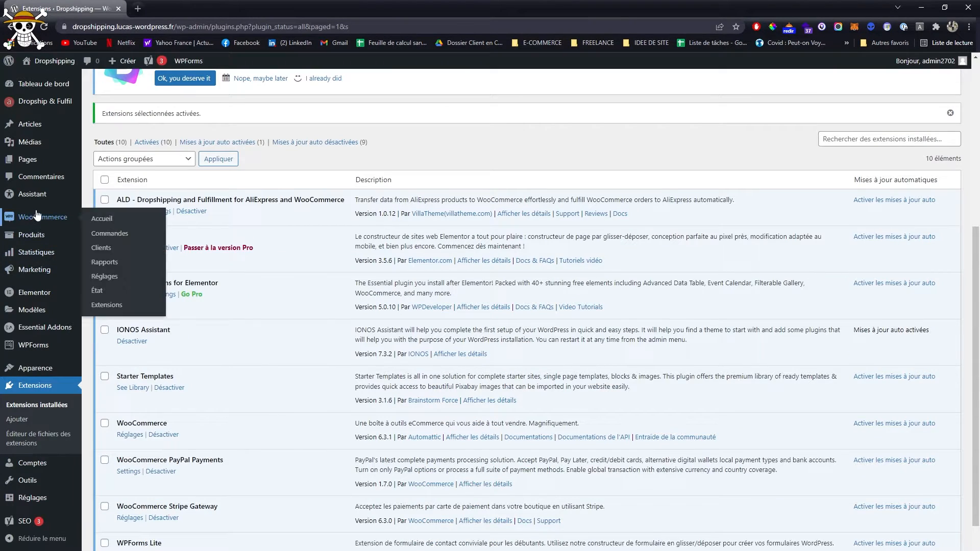
left_click(121, 278)
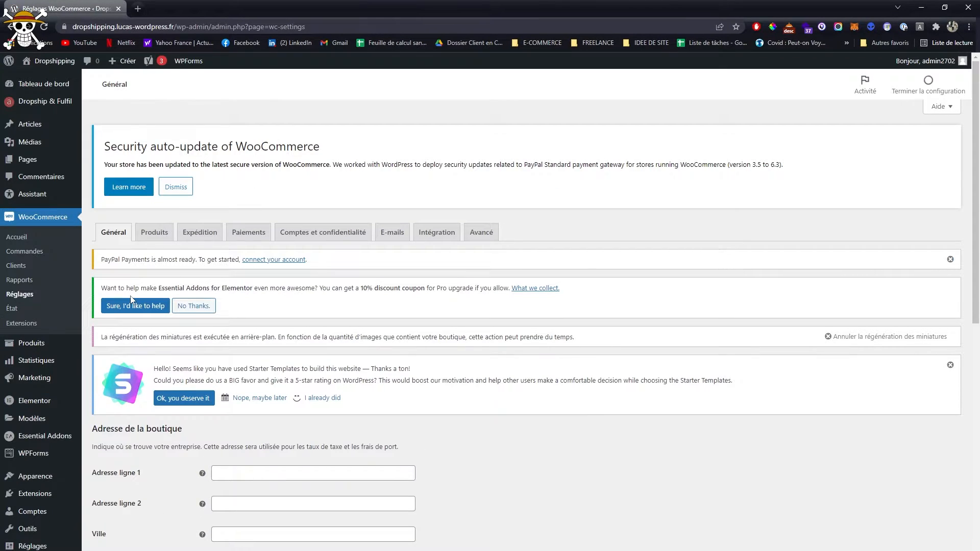
scroll(518, 200, "down", 6)
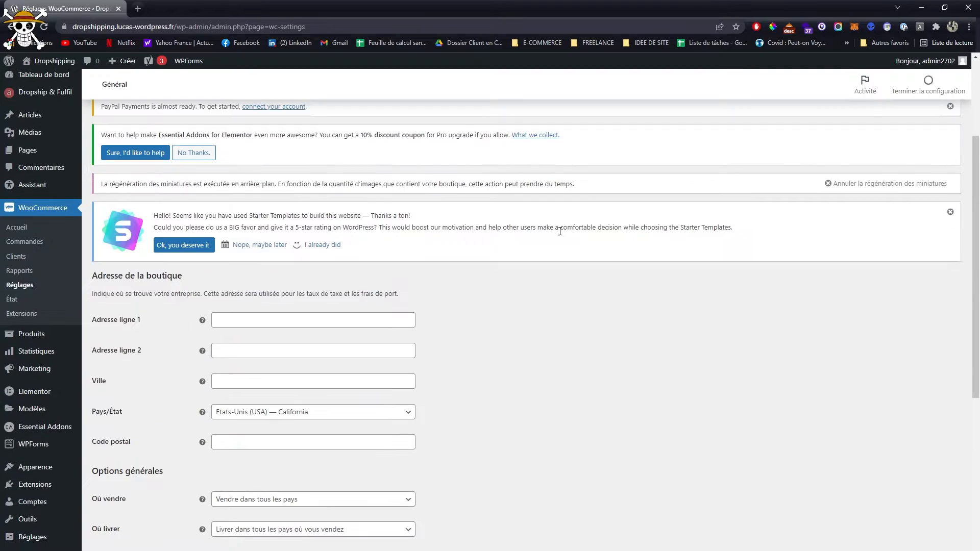
left_click(279, 264)
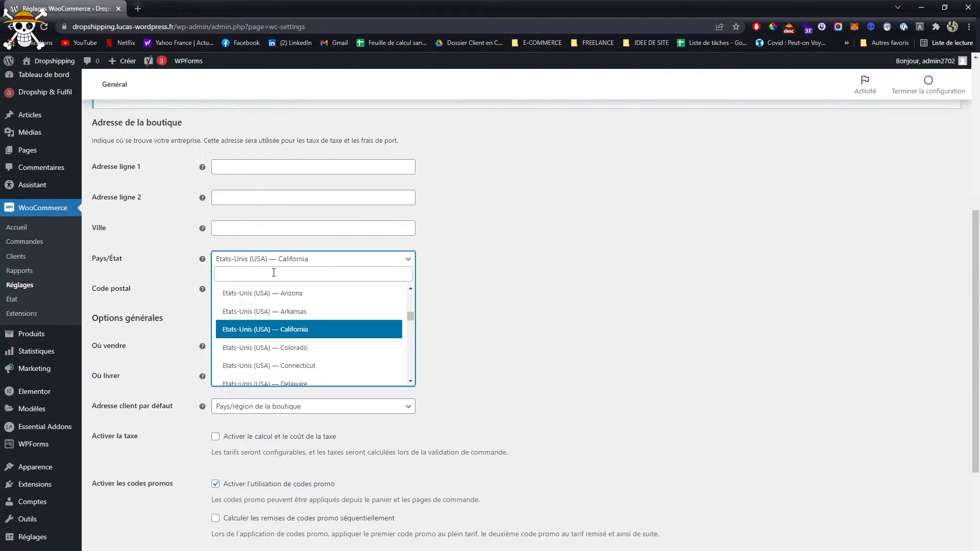
type("fra")
left_click(258, 292)
- Set the store currency to Euro (€) with its position as Droite, and save the general settings
scroll(458, 297, "down", 4)
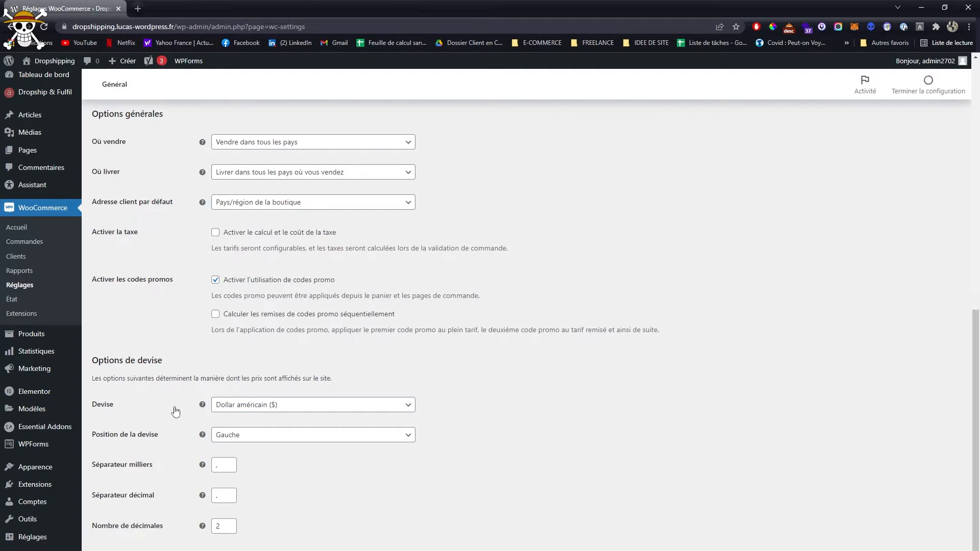
left_click(262, 407)
left_click(257, 418)
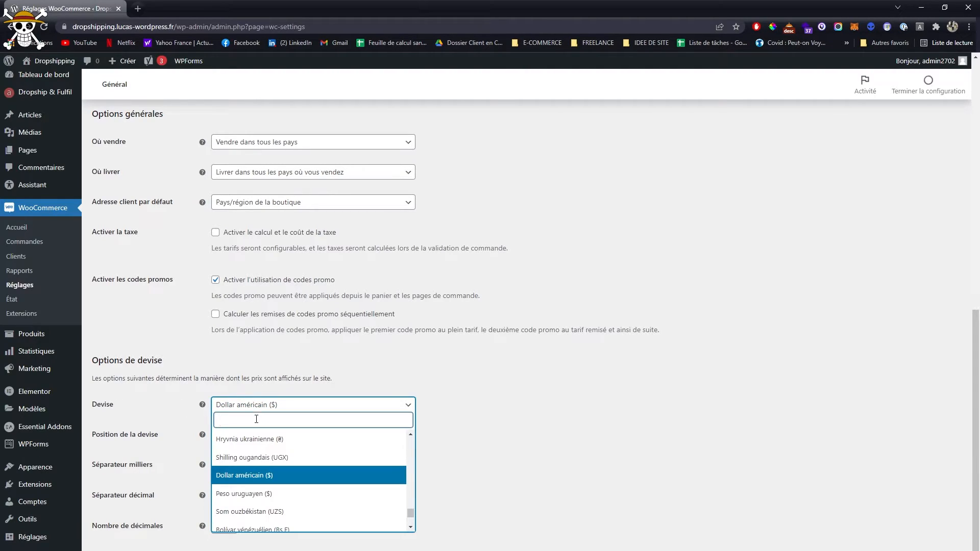
type("eur")
left_click(252, 438)
left_click(251, 434)
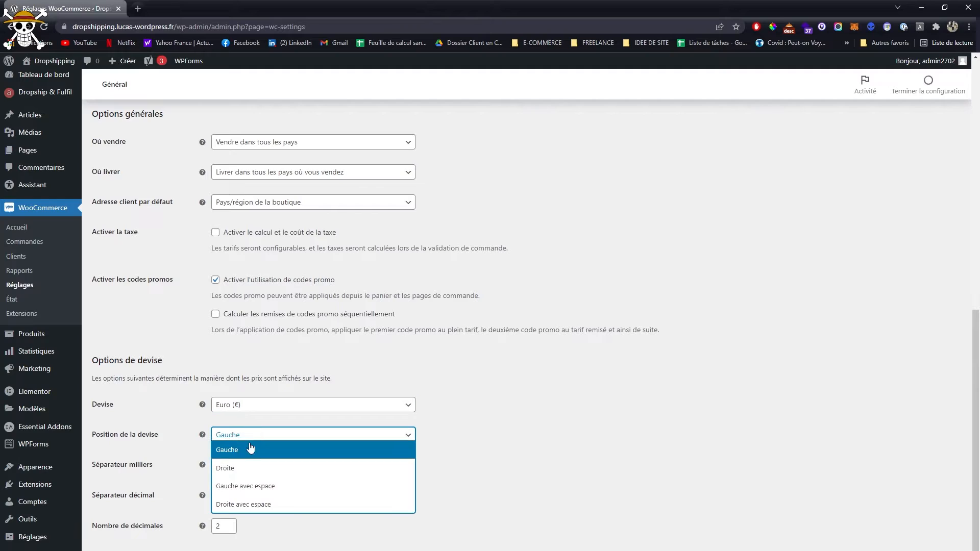
left_click(245, 466)
left_click(154, 550)
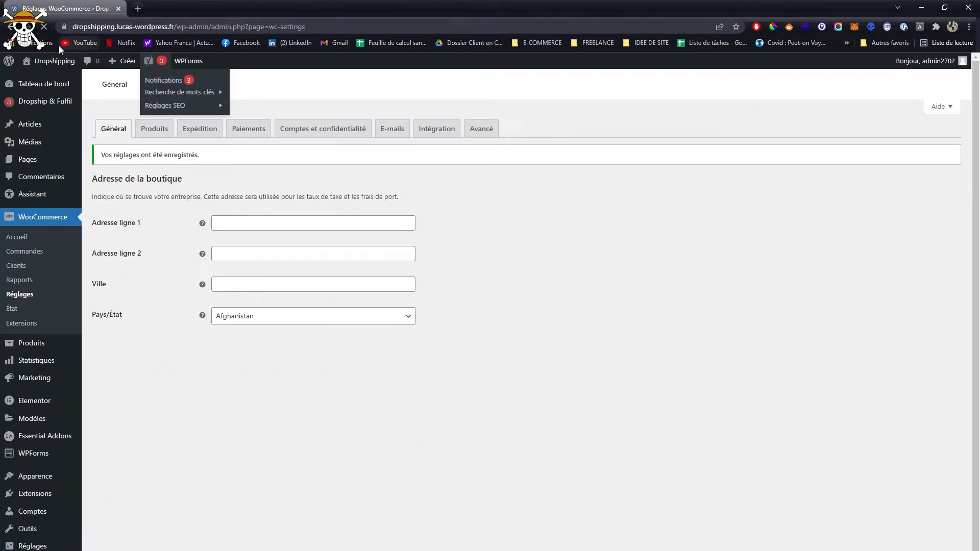
- Open the storefront in a separate browser tab and check how product prices are displayed on the Shop page
middle_click(49, 61)
left_click(162, 7)
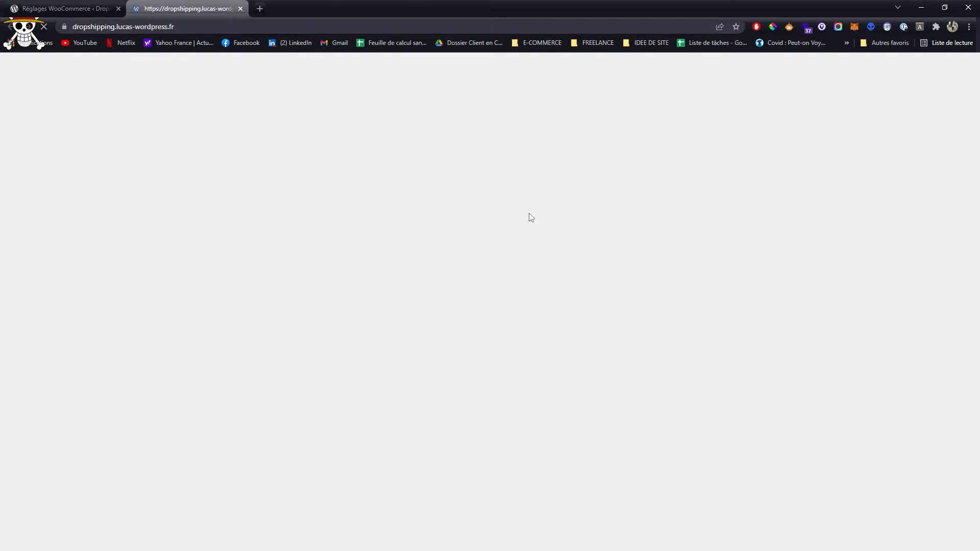
scroll(816, 122, "down", 6)
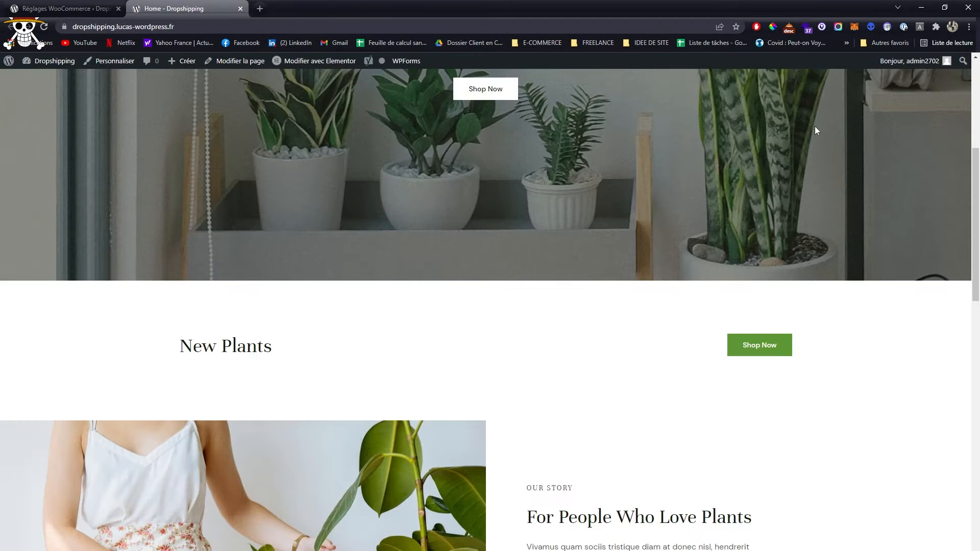
scroll(838, 88, "up", 6)
left_click(815, 98)
scroll(653, 305, "down", 5)
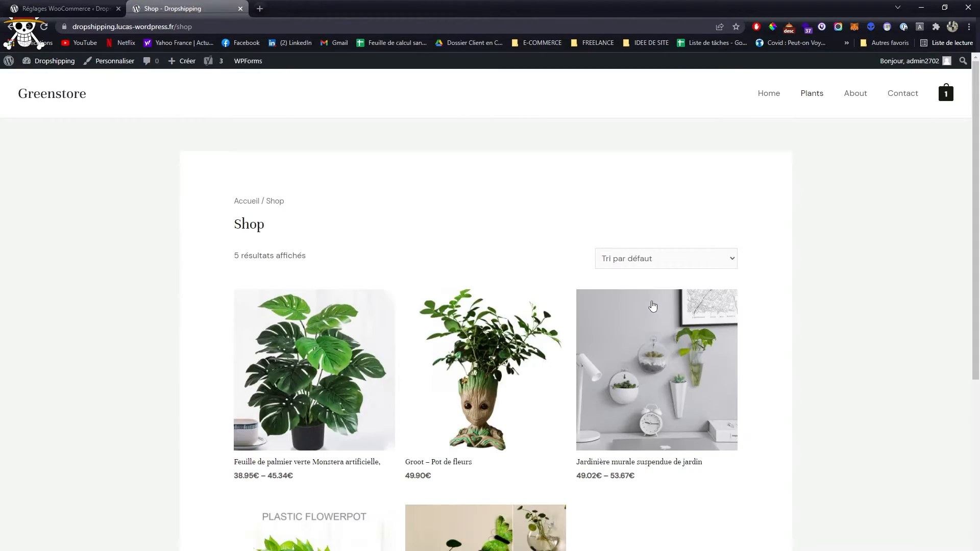
scroll(652, 306, "down", 5)
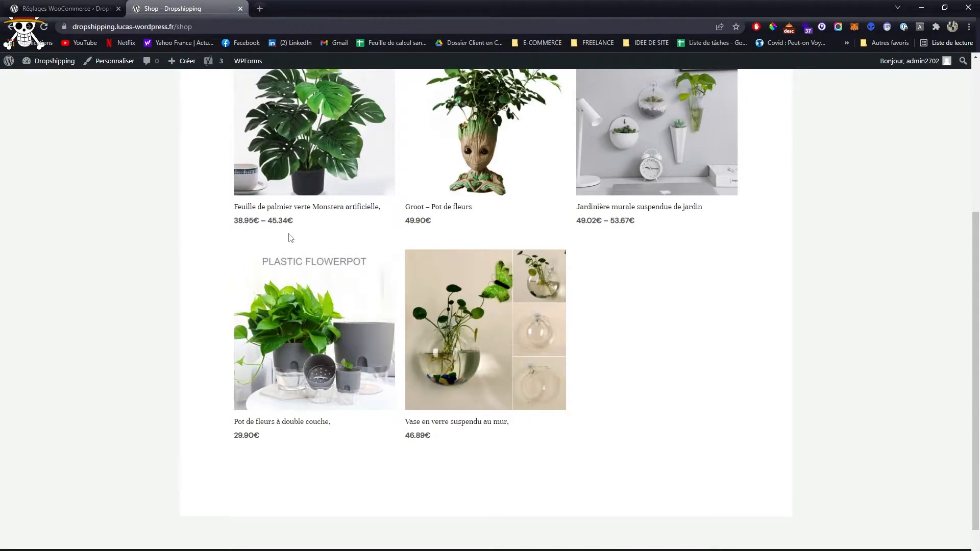
- Return to the WooCommerce settings and review the Produits options for shop page, add-to-cart behaviour, units and reviews
left_click(66, 8)
scroll(408, 336, "down", 4)
scroll(383, 332, "up", 4)
left_click(154, 232)
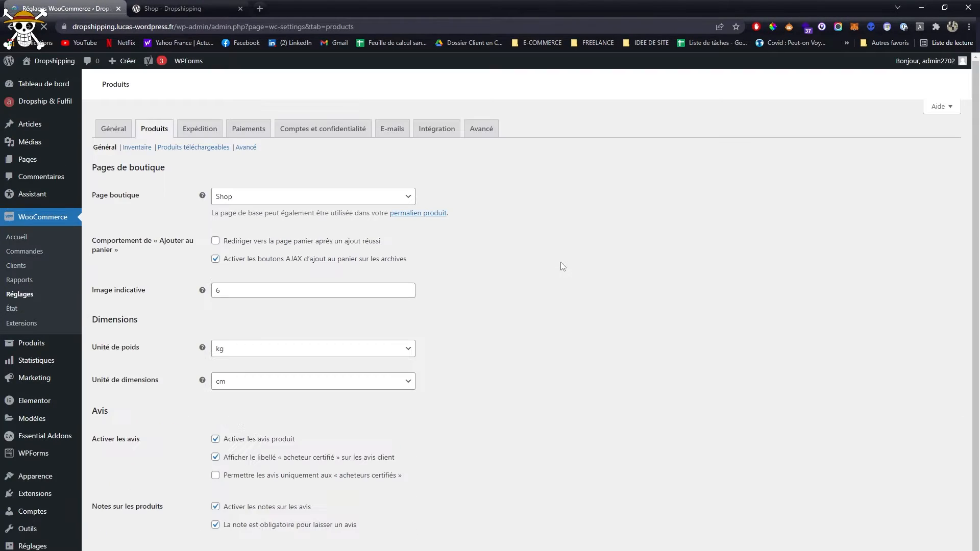
scroll(184, 250, "down", 4)
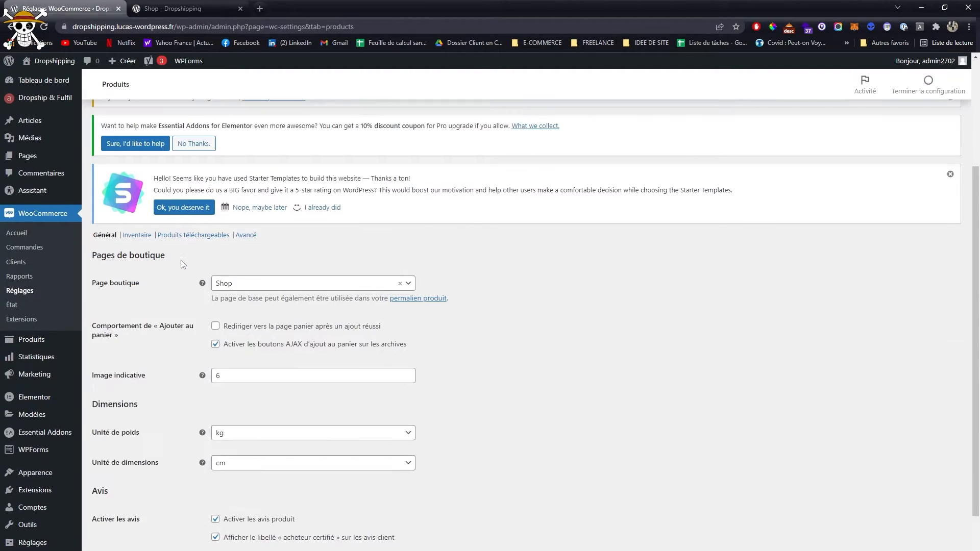
scroll(237, 190, "down", 1)
left_click(215, 242)
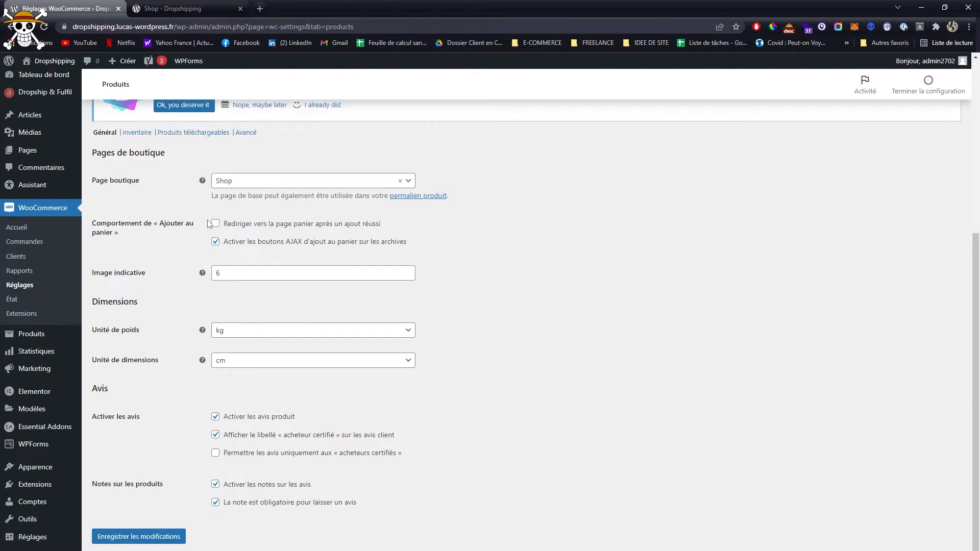
triple_click(110, 221)
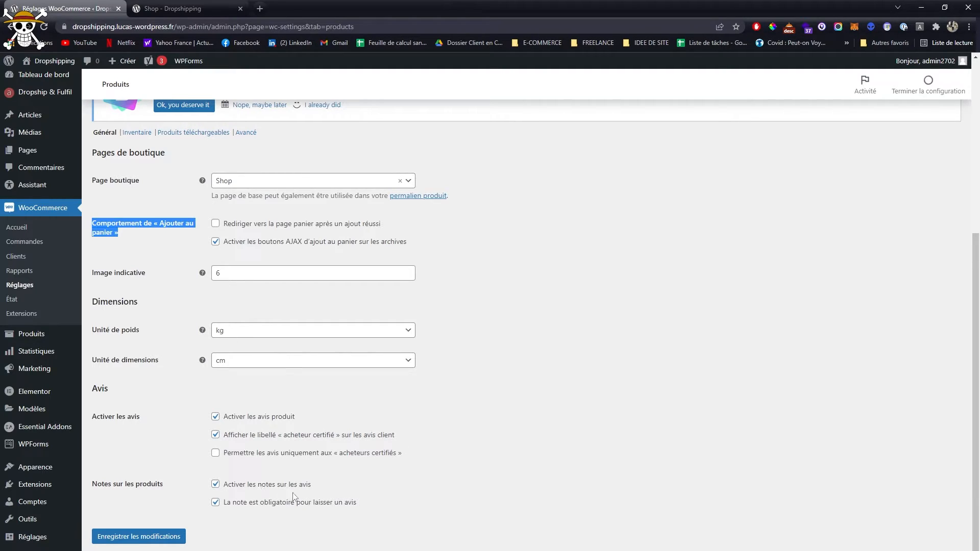
scroll(294, 496, "up", 4)
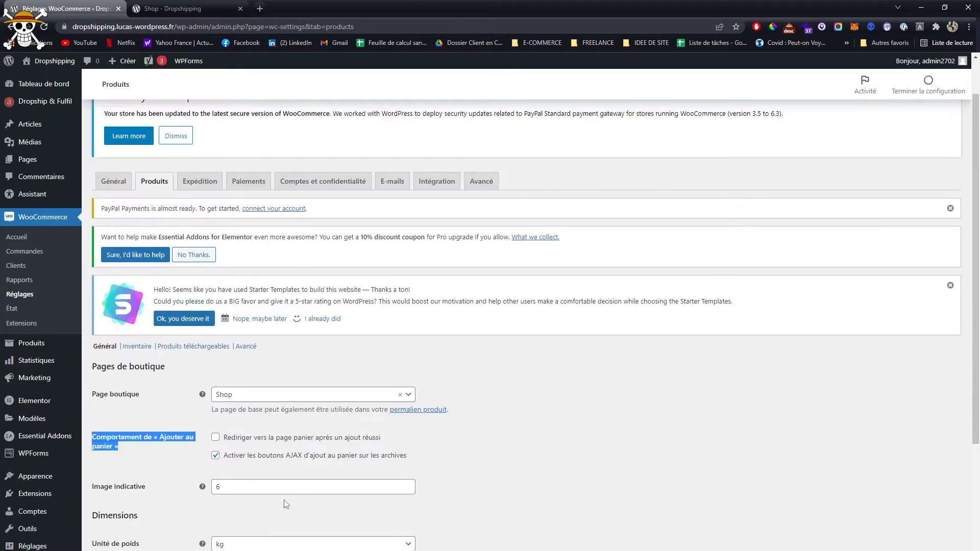
scroll(284, 500, "up", 1)
left_click(155, 456)
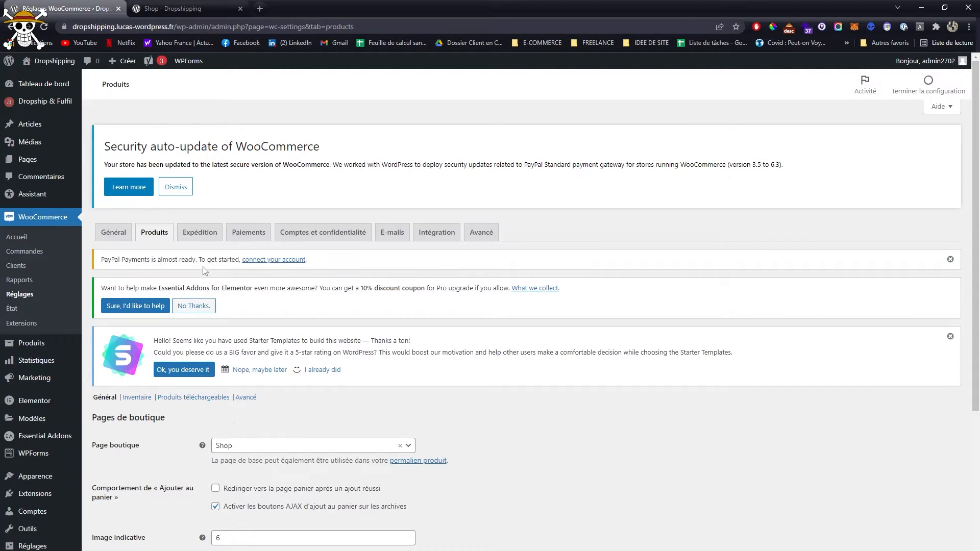
- Create a shipping zone named France in the Expédition settings and set its region to France
left_click(199, 233)
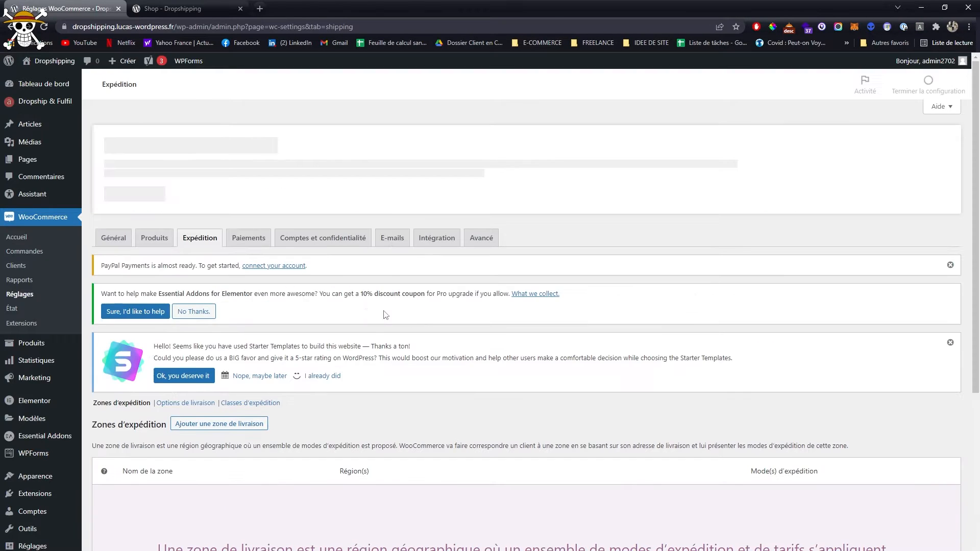
scroll(350, 317, "down", 4)
left_click(219, 213)
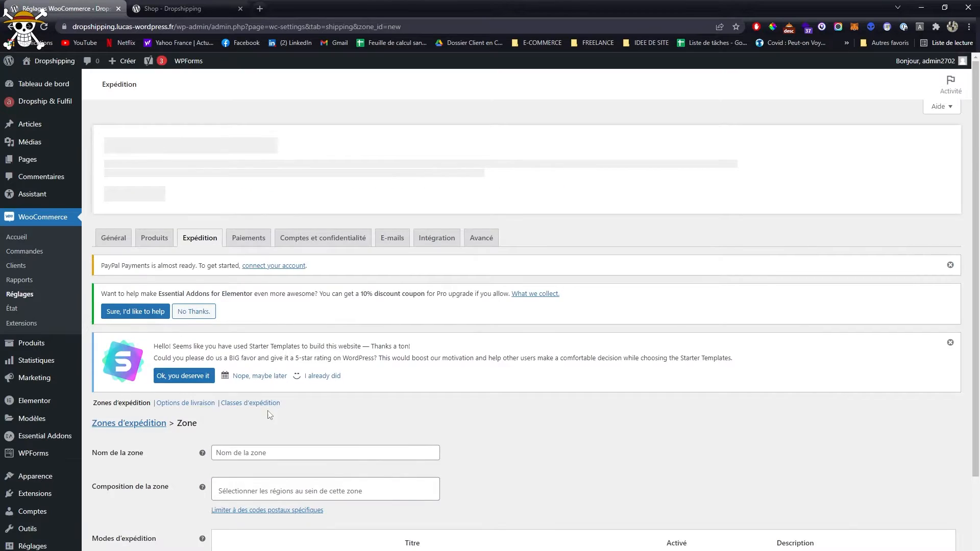
scroll(270, 414, "down", 3)
left_click(257, 317)
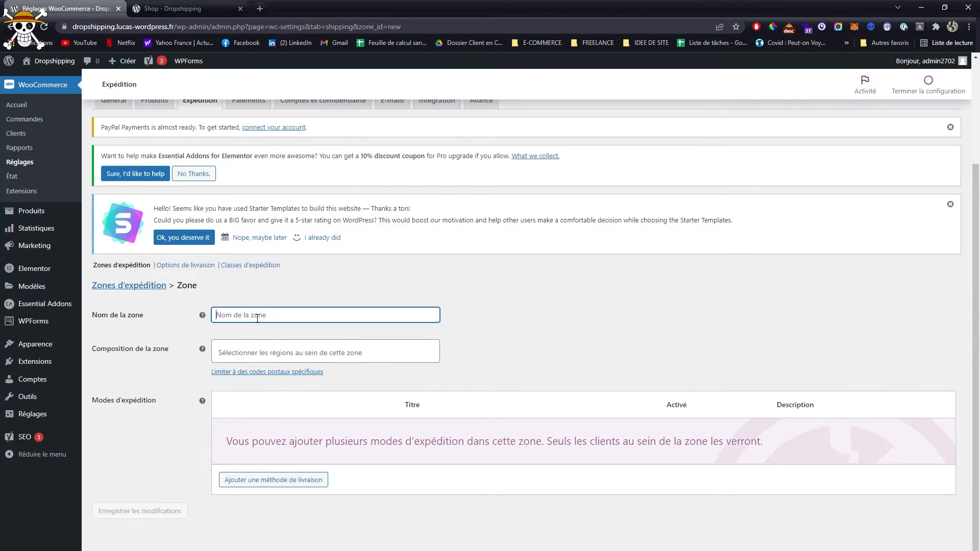
type("France")
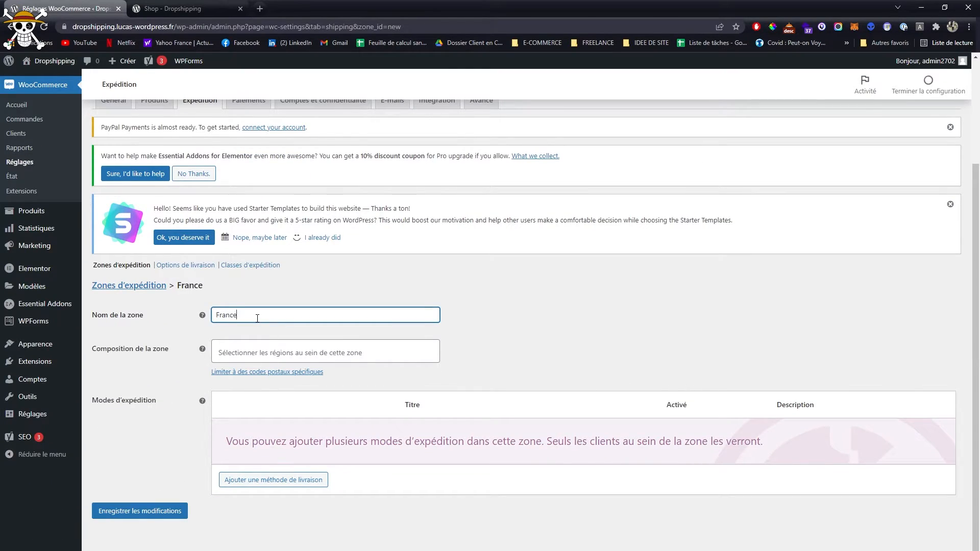
left_click(243, 361)
type("France")
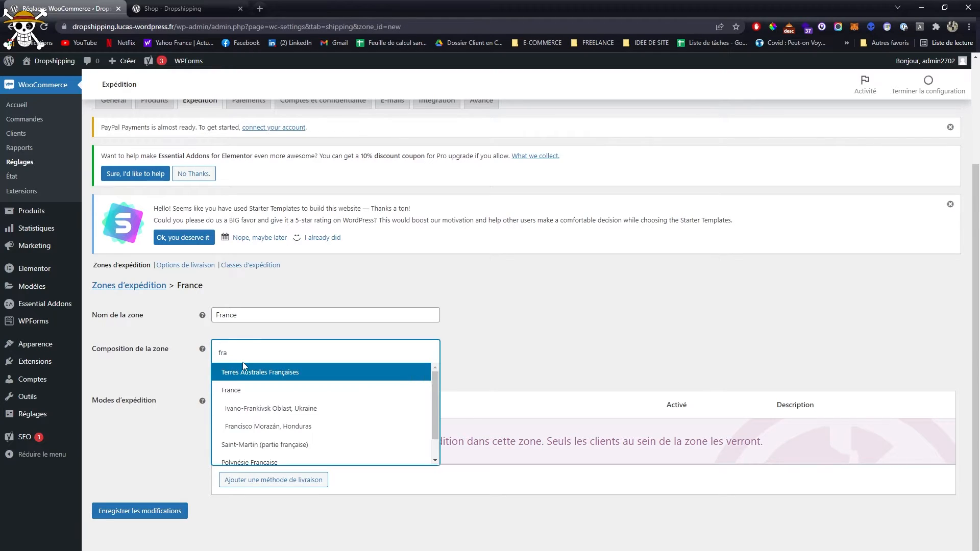
left_click(242, 370)
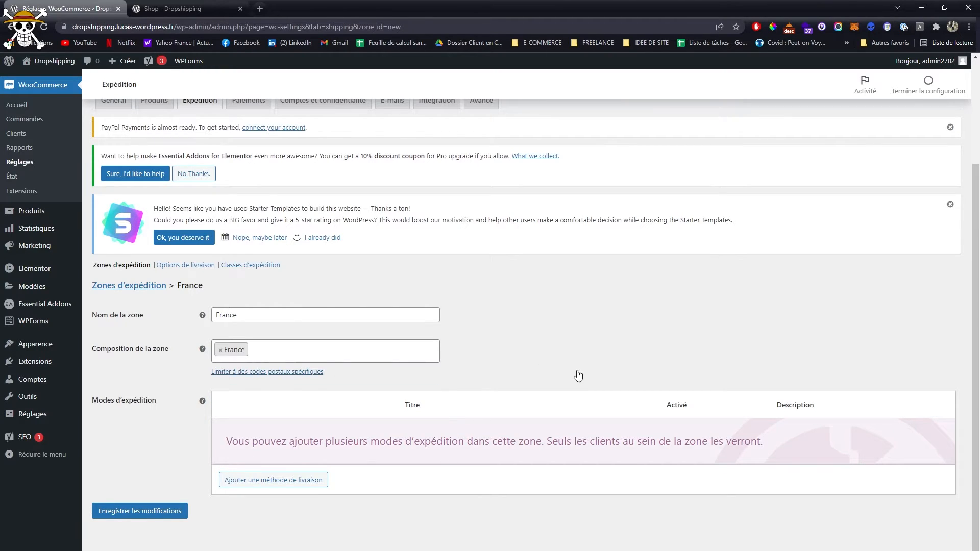
- Add the Forfait and Livraison gratuite shipping methods to the France zone, with Livraison gratuite listed first
left_click(306, 482)
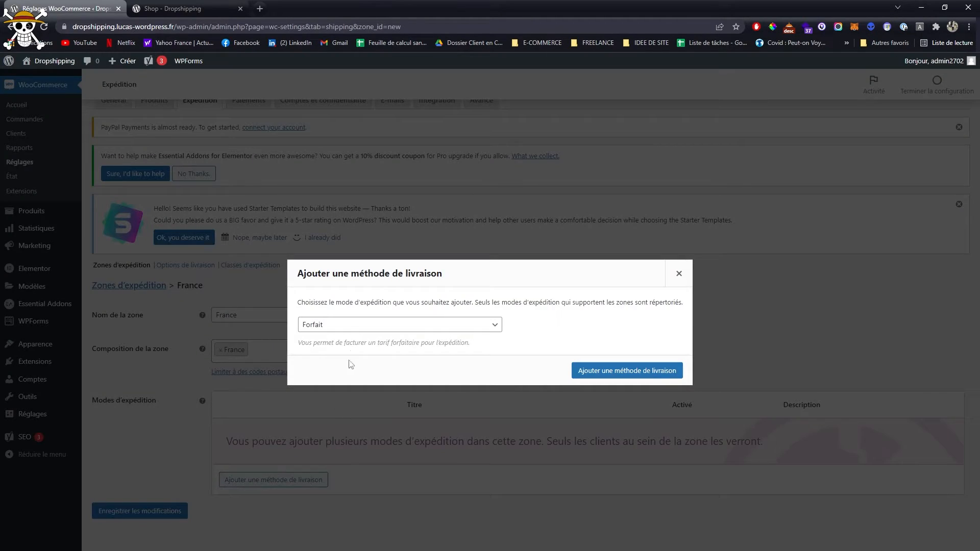
left_click(631, 371)
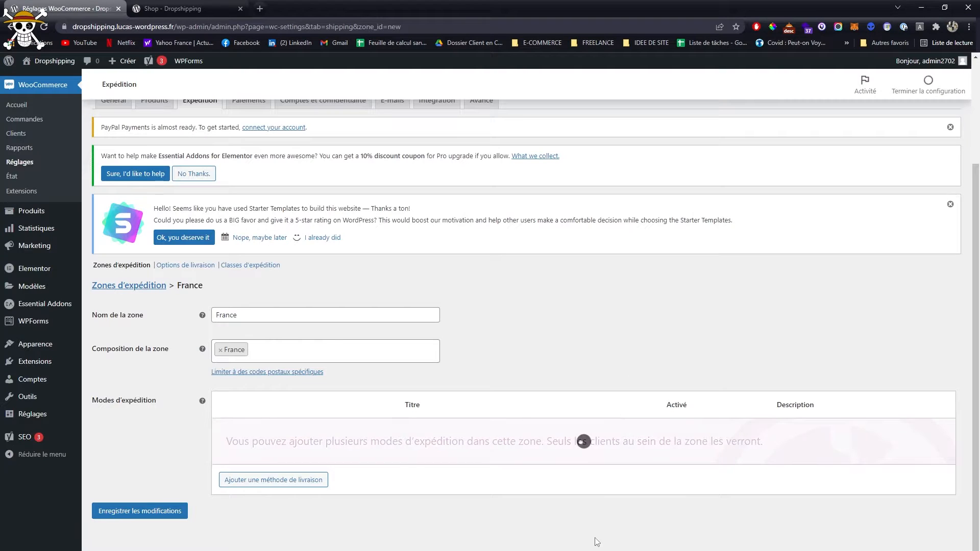
left_click(277, 476)
left_click(350, 329)
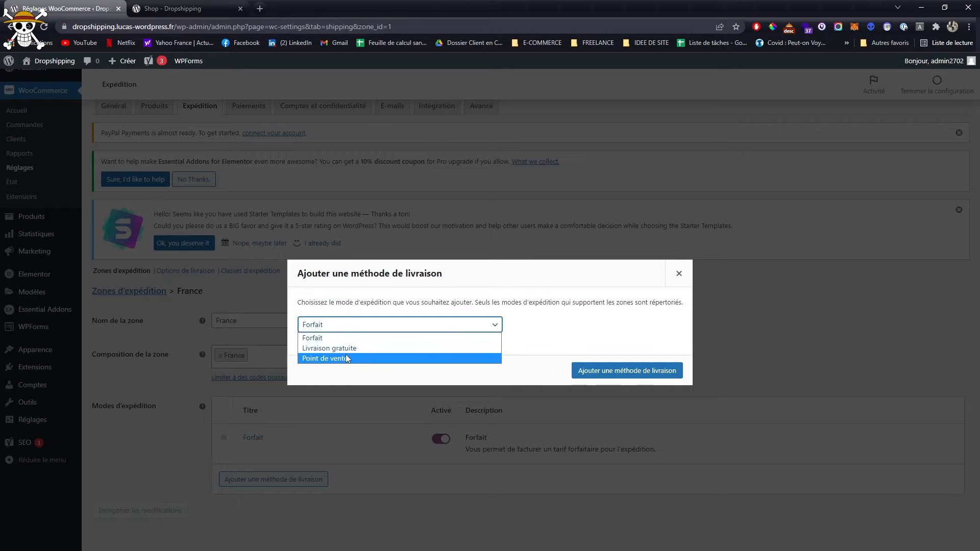
left_click(329, 346)
left_click(619, 369)
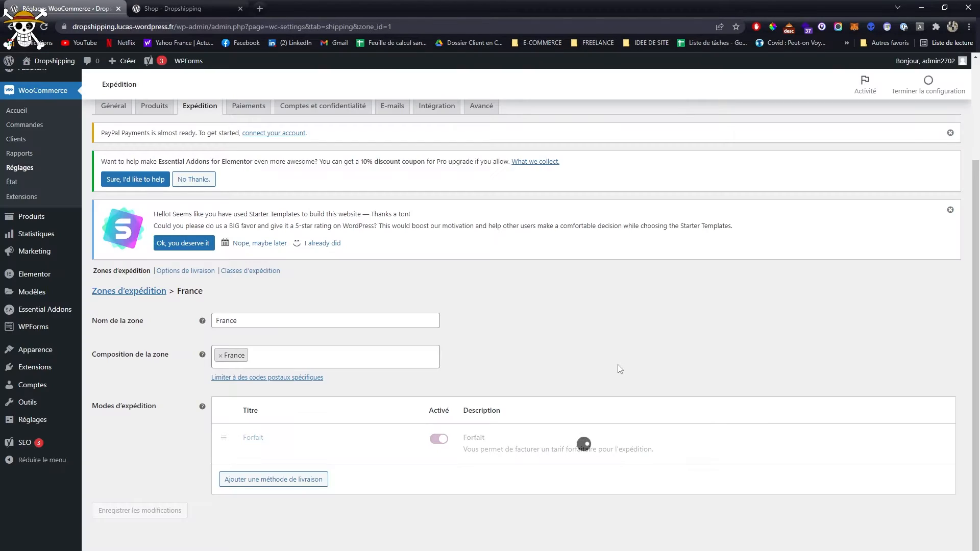
left_click_drag(235, 473, 252, 436)
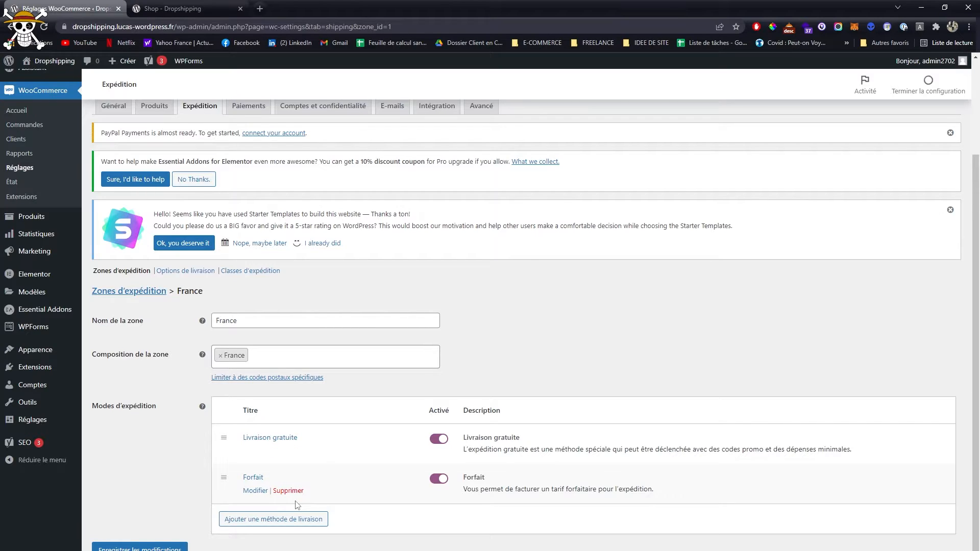
- Set the cost of the Forfait shipping method to 4.90 and save its settings
left_click(255, 490)
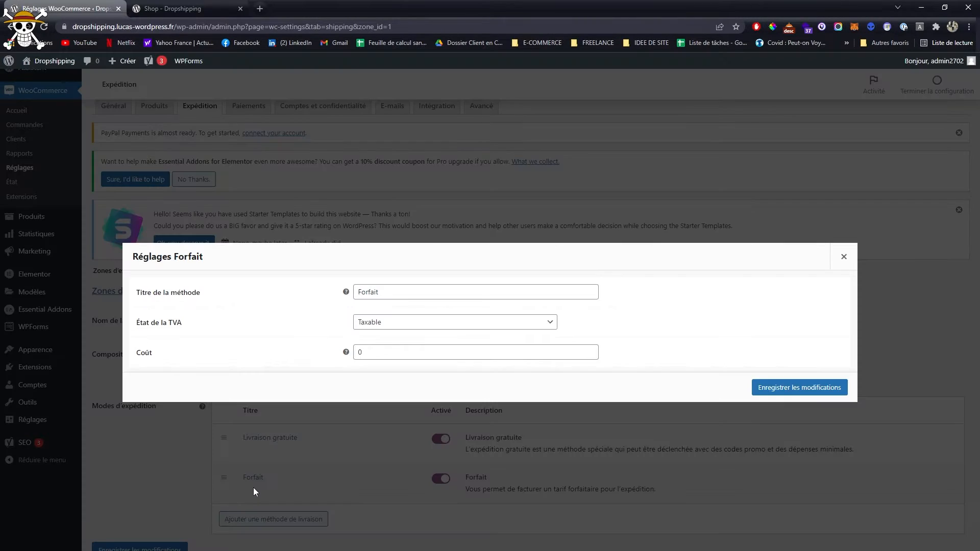
double_click(369, 357)
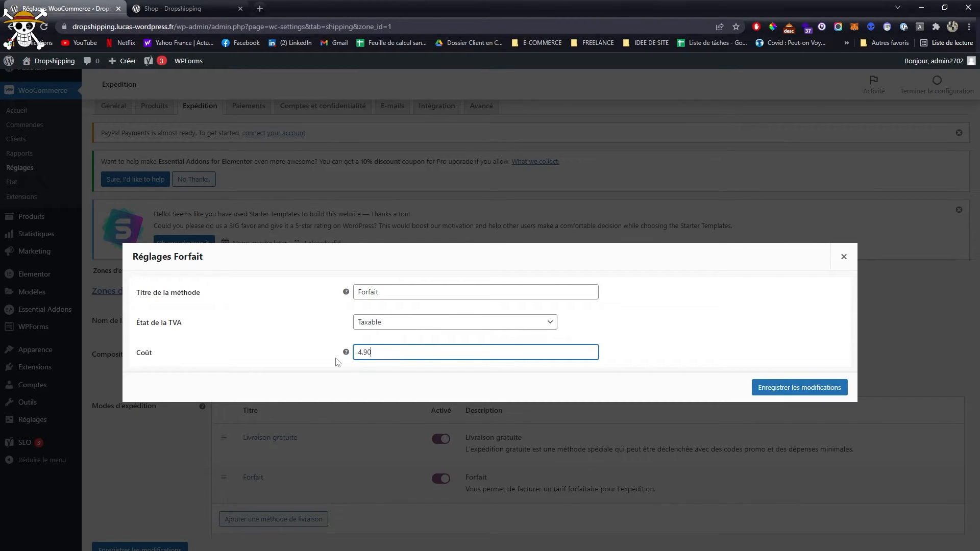
left_click(781, 388)
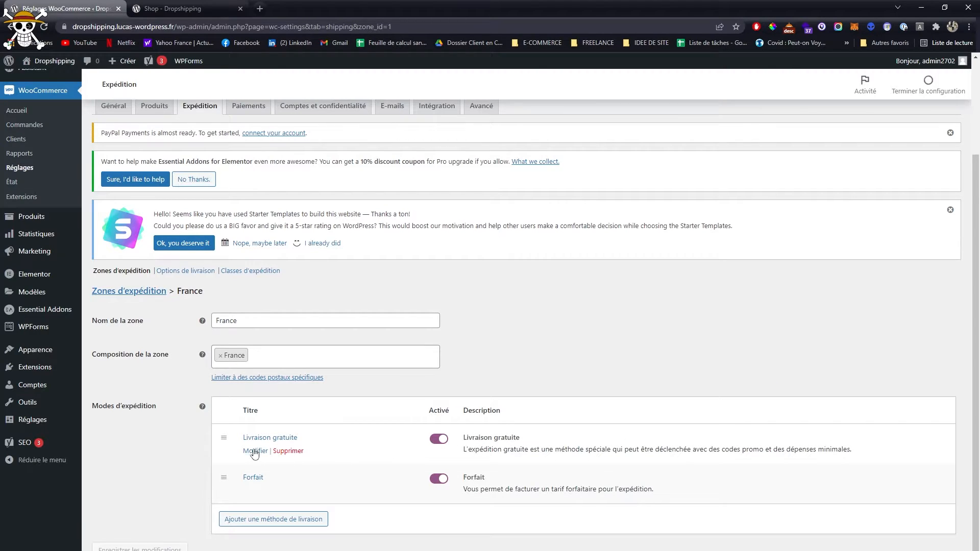
- Make Livraison gratuite require a Montant minimum de commande of 80 and save its settings
left_click(253, 449)
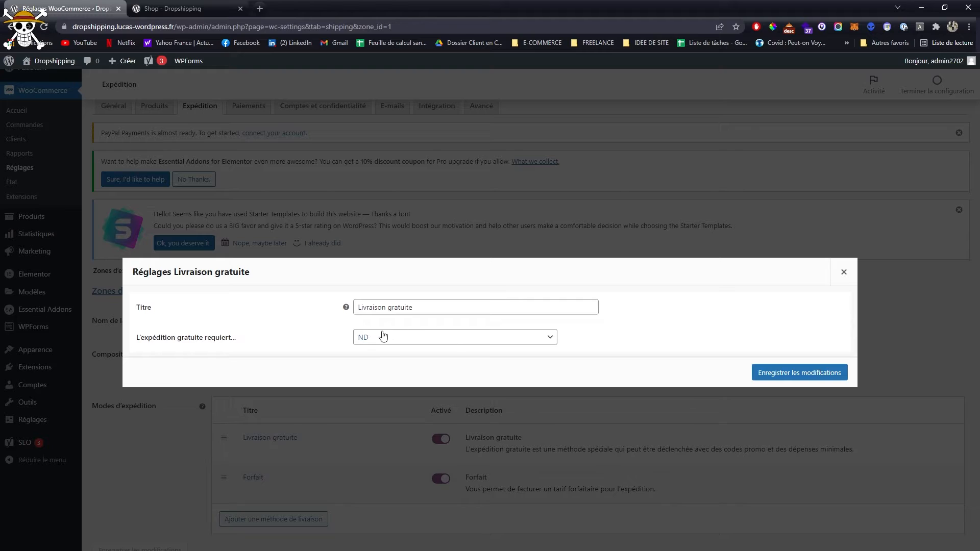
left_click(433, 341)
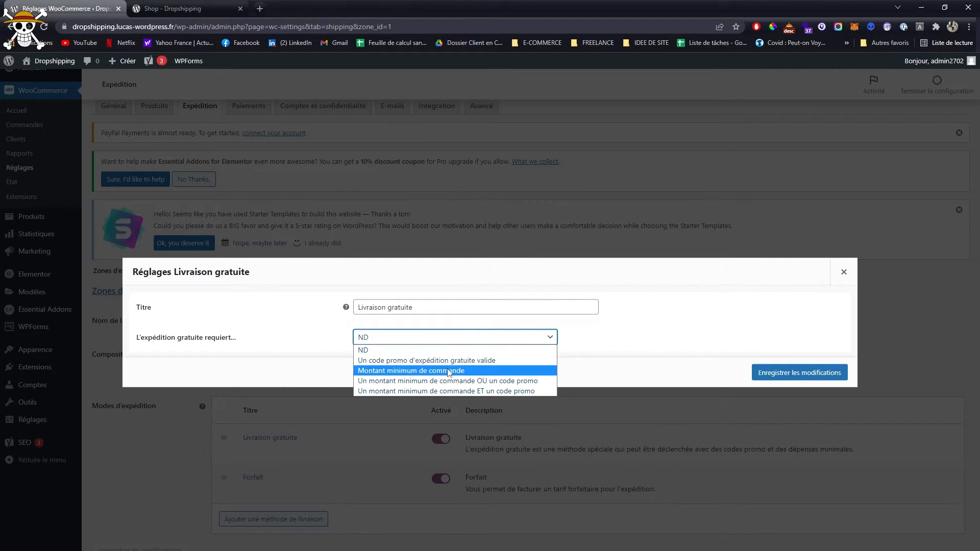
left_click(432, 371)
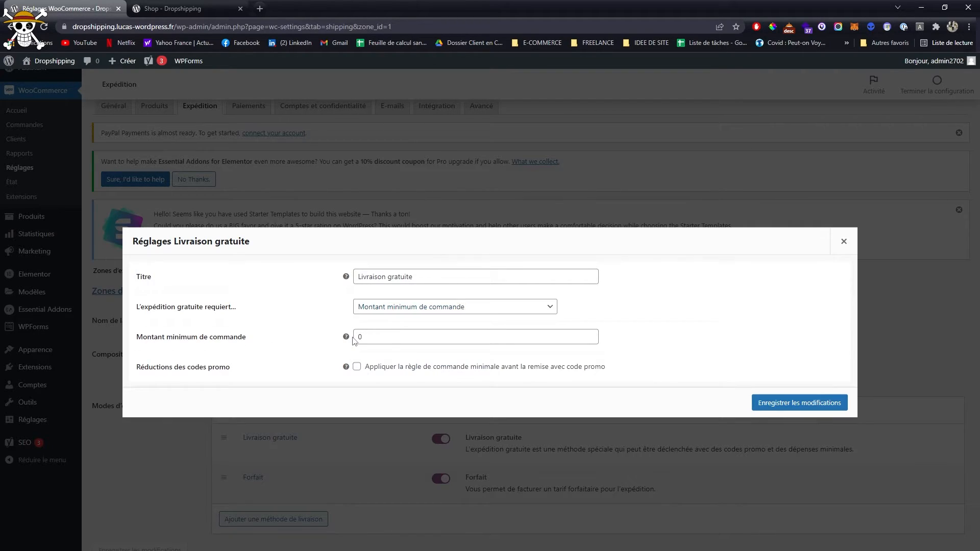
left_click(367, 339)
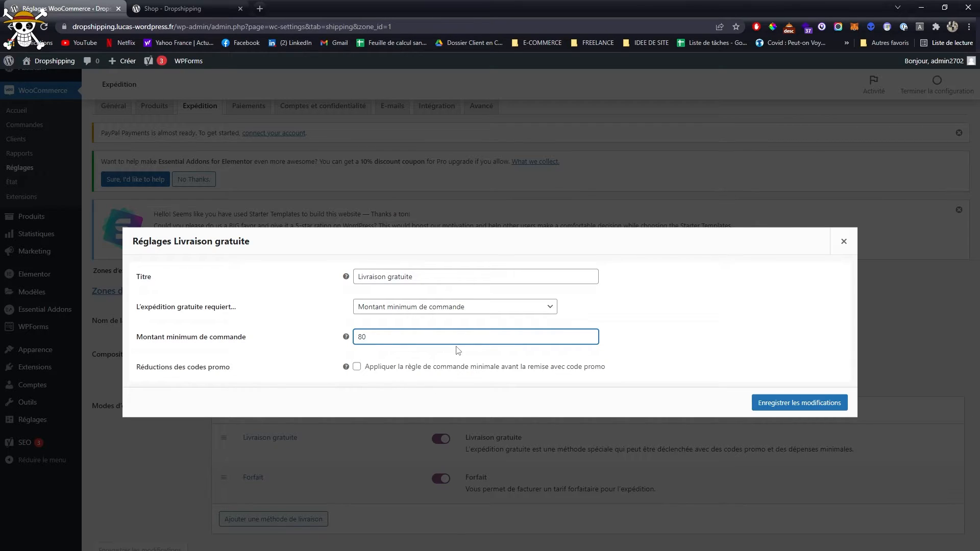
left_click(813, 403)
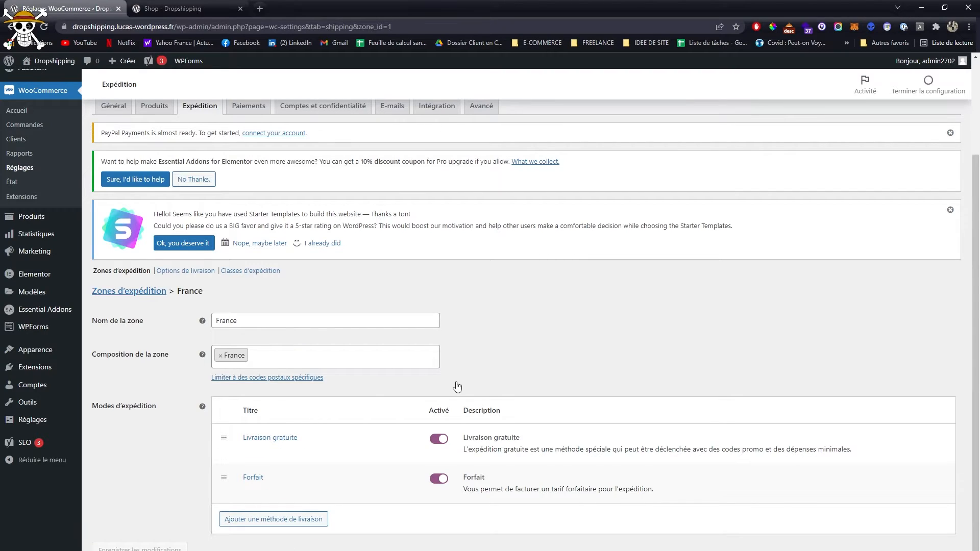
- In the Paiements settings, open the card payment setup for Stripe, view its account connection page, and return to the shop's settings
scroll(307, 510, "down", 1)
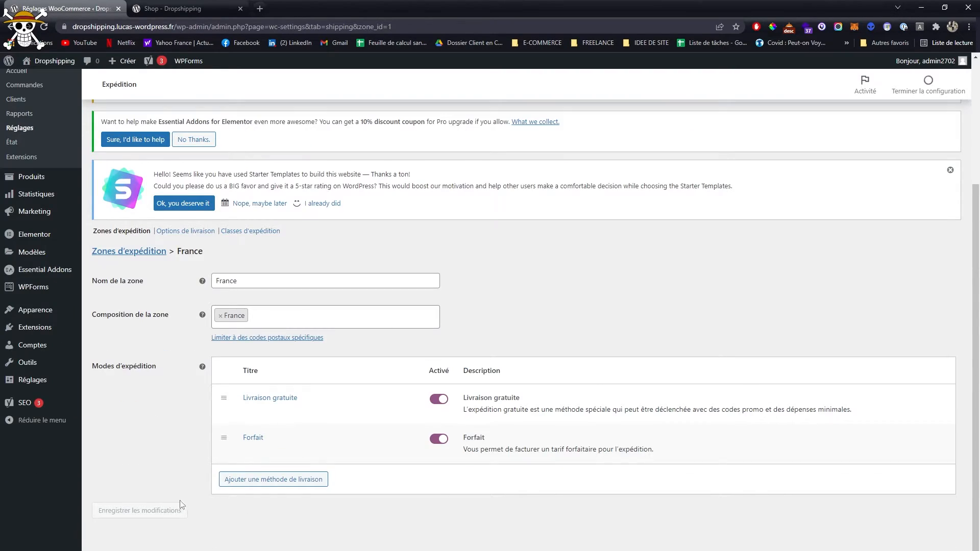
scroll(483, 360, "up", 4)
scroll(407, 293, "down", 4)
scroll(378, 285, "up", 4)
left_click(260, 239)
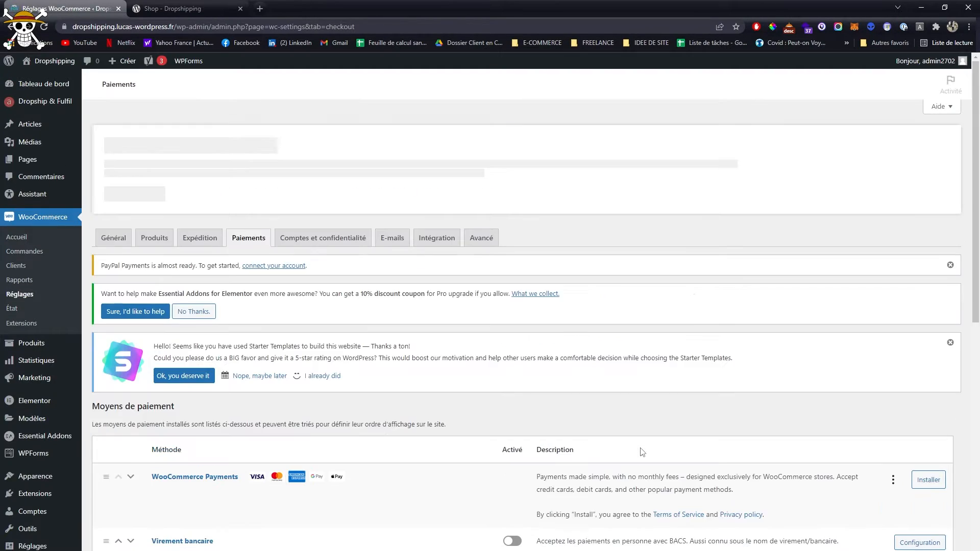
scroll(642, 452, "down", 4)
scroll(642, 452, "down", 1)
left_click(509, 385)
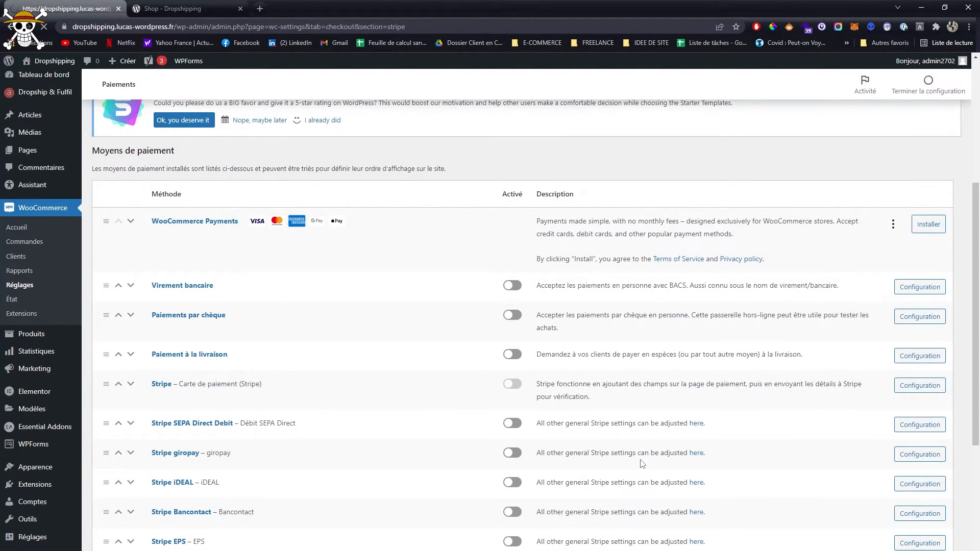
scroll(640, 459, "down", 2)
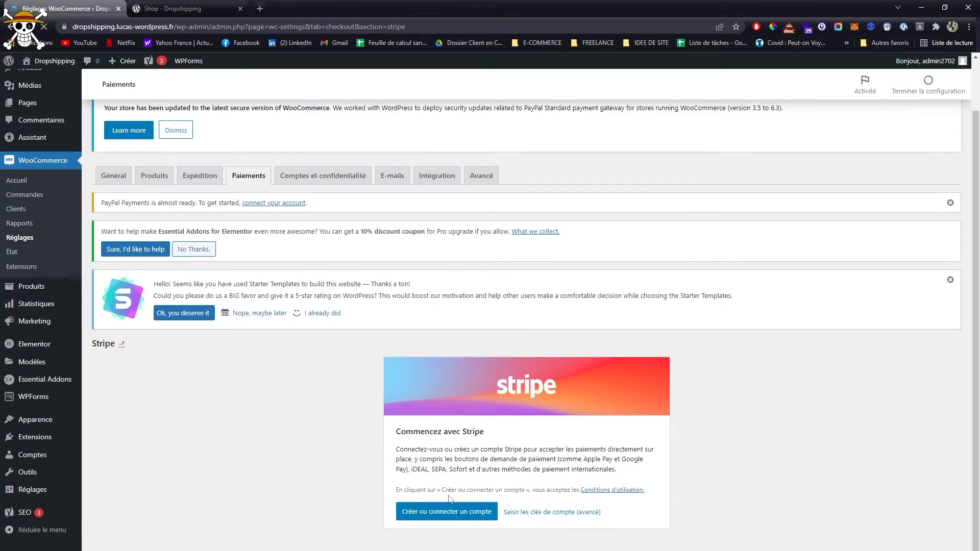
left_click(434, 513)
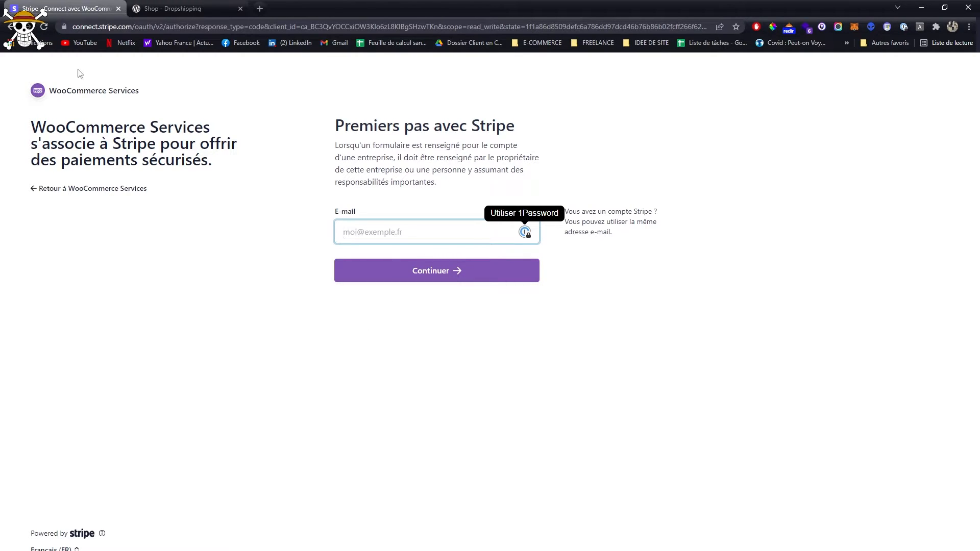
left_click(9, 27)
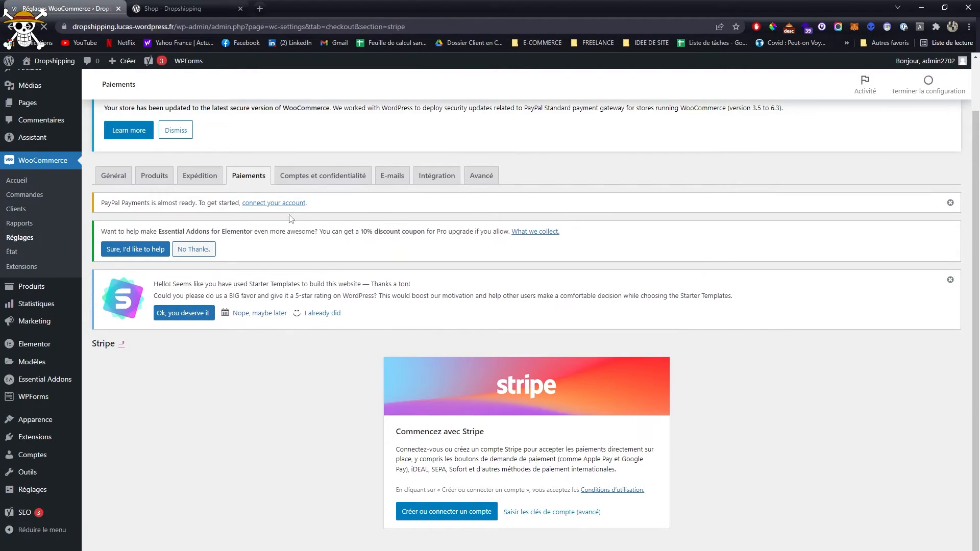
- Open the PayPal setup from the payment methods list, launch the PayPal activation, and close its sign-up window
left_click(243, 173)
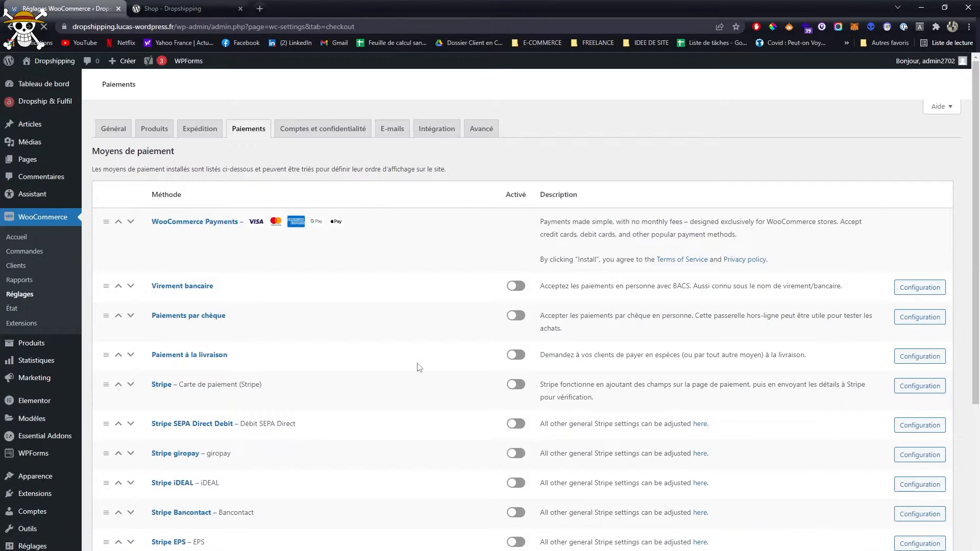
scroll(247, 364, "down", 2)
scroll(247, 364, "down", 4)
scroll(301, 361, "up", 3)
scroll(191, 474, "down", 3)
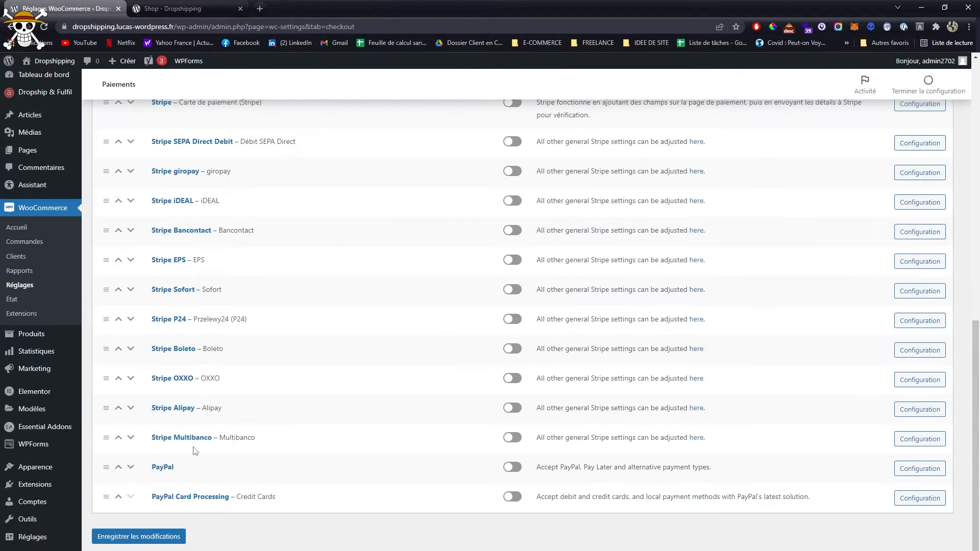
left_click(511, 467)
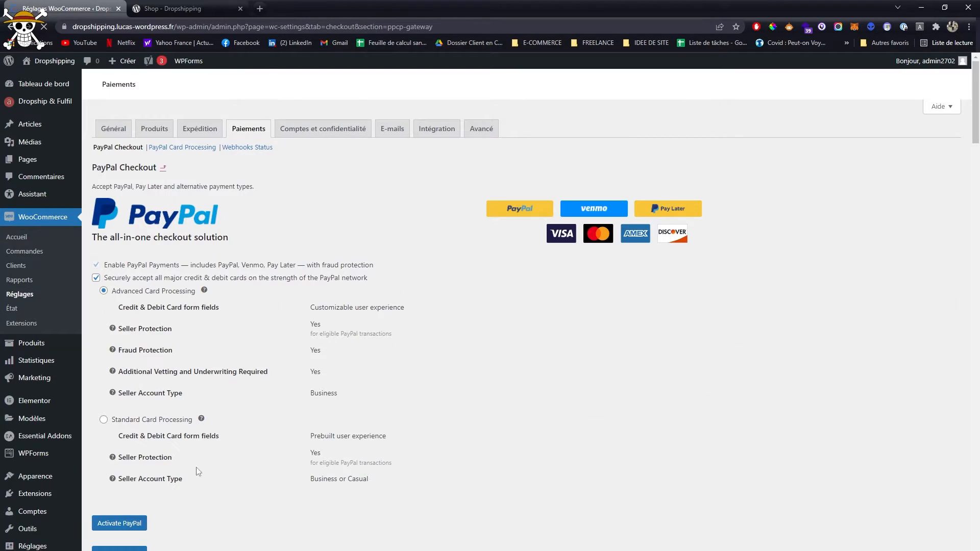
scroll(117, 523, "down", 6)
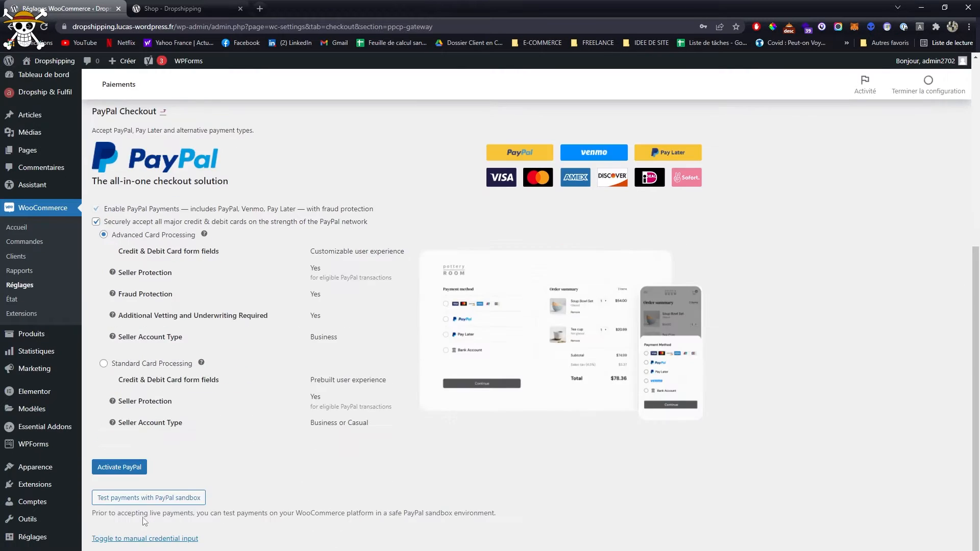
left_click(118, 465)
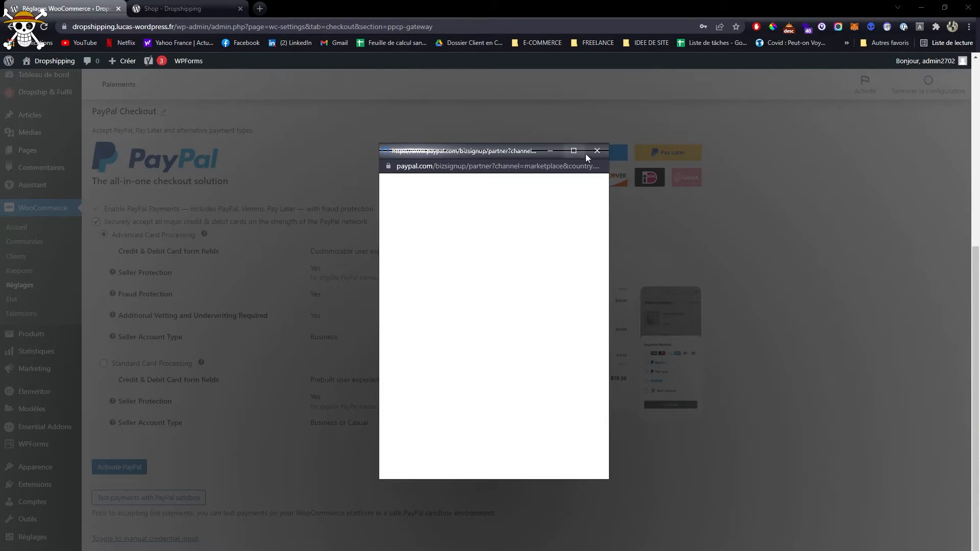
left_click(596, 150)
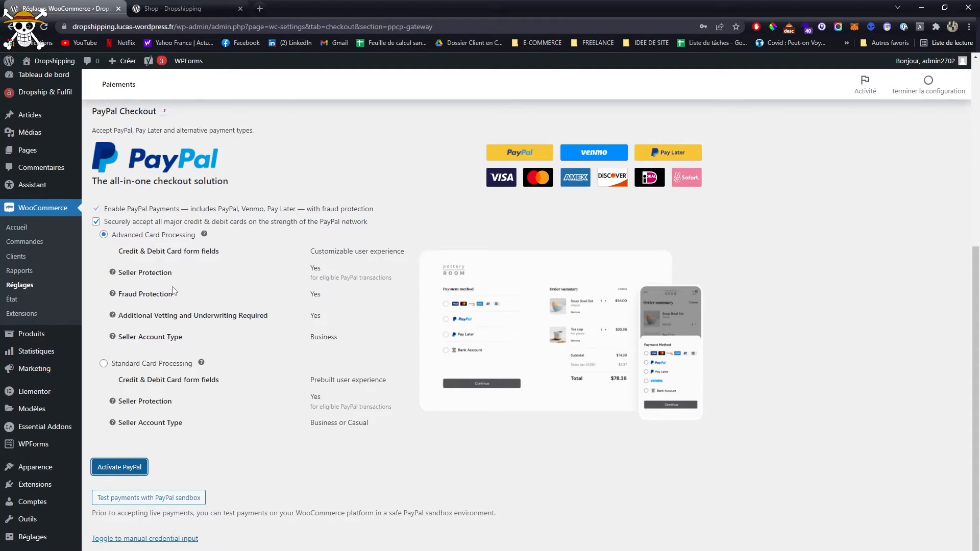
- Open the Comptes et confidentialité section of the WooCommerce settings
left_click(27, 289)
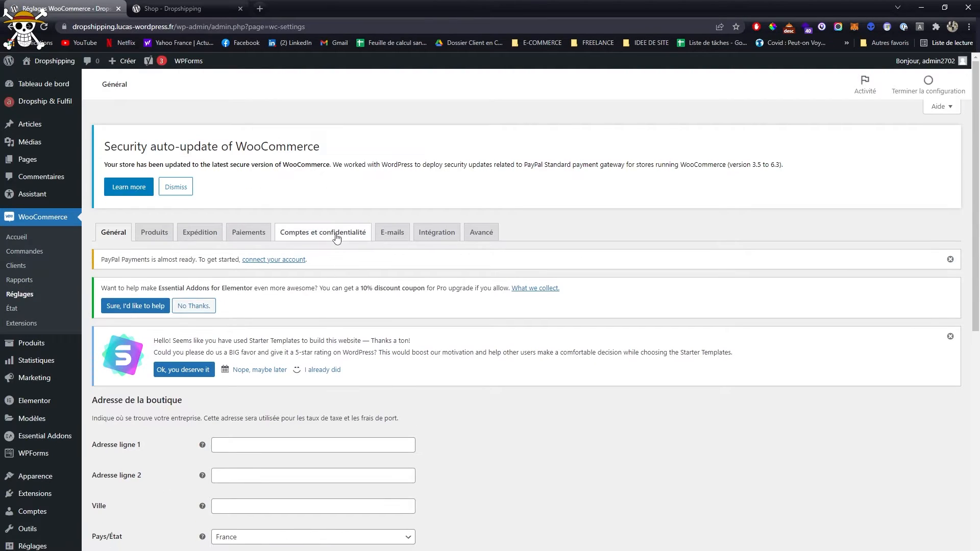
left_click(337, 238)
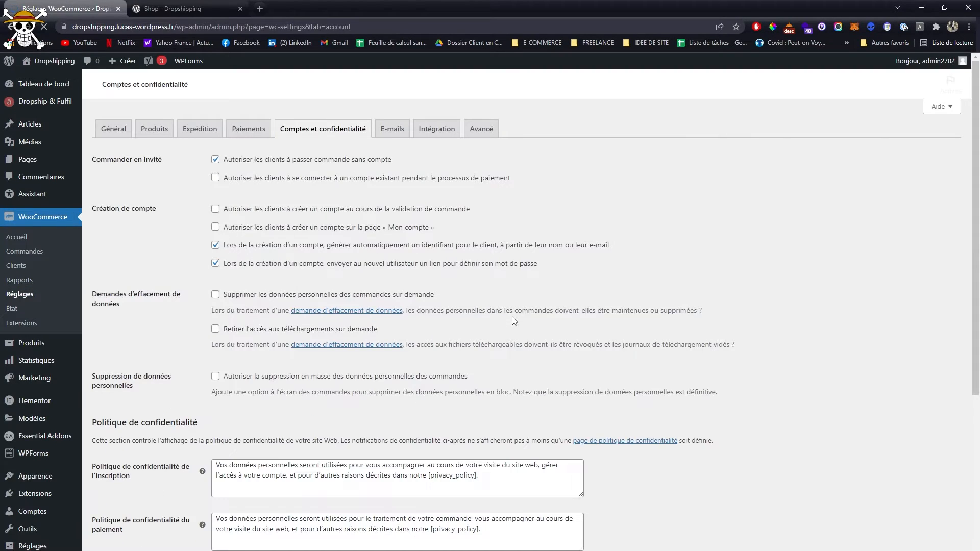
- Allow customers to create an account during order validation and on the « Mon compte » page, and save the settings
scroll(506, 310, "down", 5)
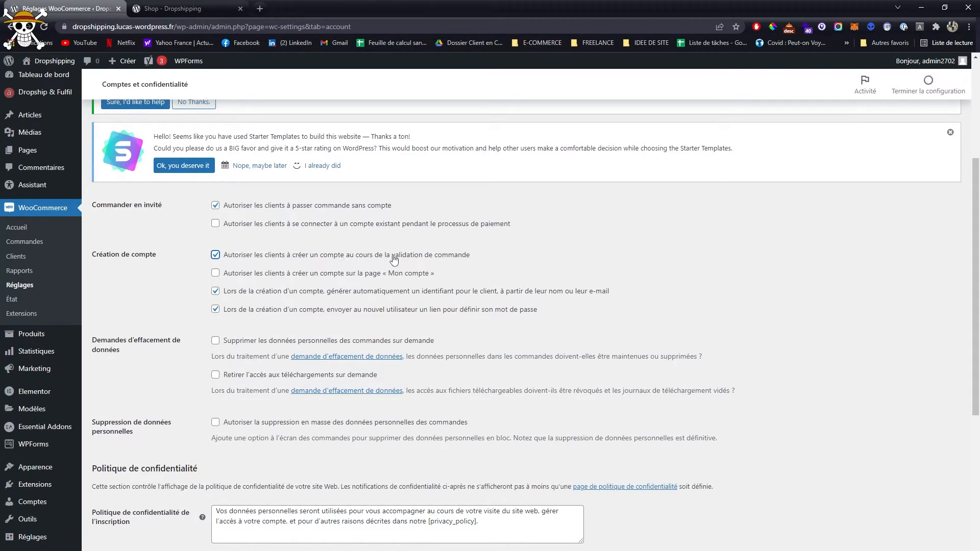
left_click(312, 275)
scroll(452, 299, "down", 2)
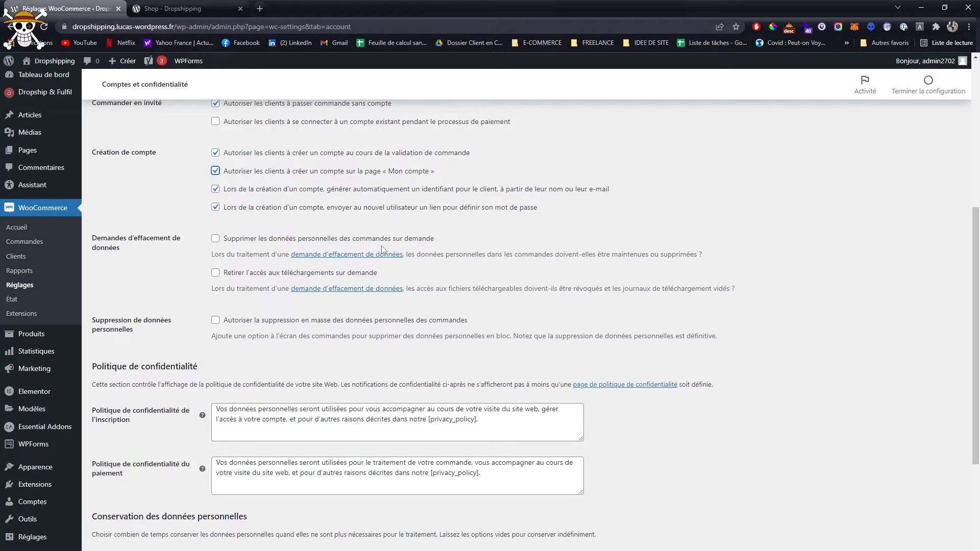
scroll(283, 225, "down", 2)
scroll(280, 253, "down", 2)
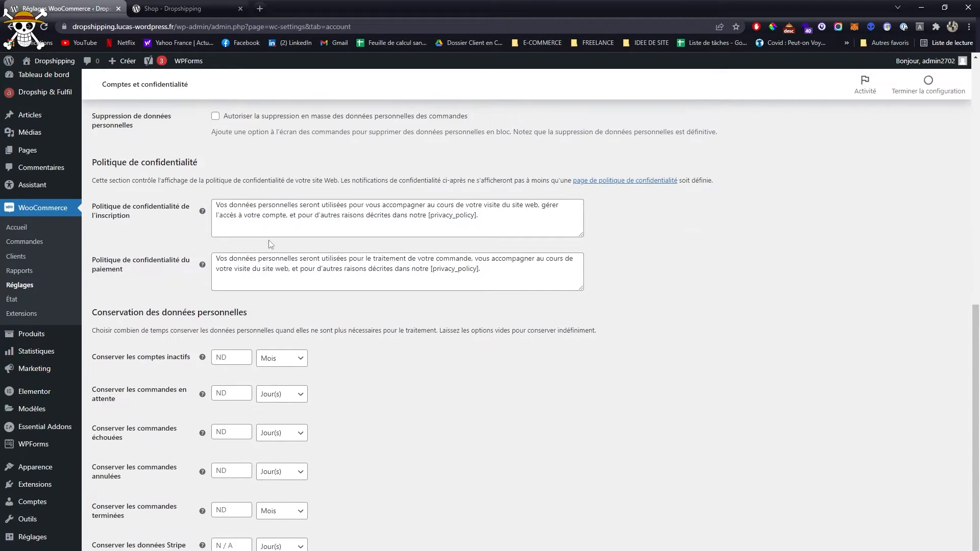
scroll(280, 274, "down", 1)
scroll(281, 274, "up", 3)
scroll(271, 371, "down", 3)
left_click(173, 536)
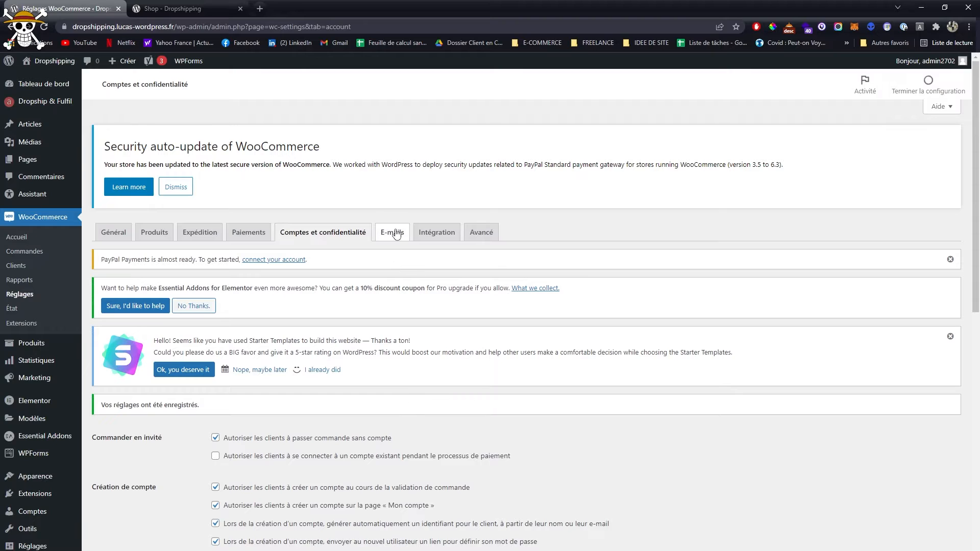
- Review which E-mails notifications go to the shop owner and which to the client, and open the Intégration settings
left_click(401, 235)
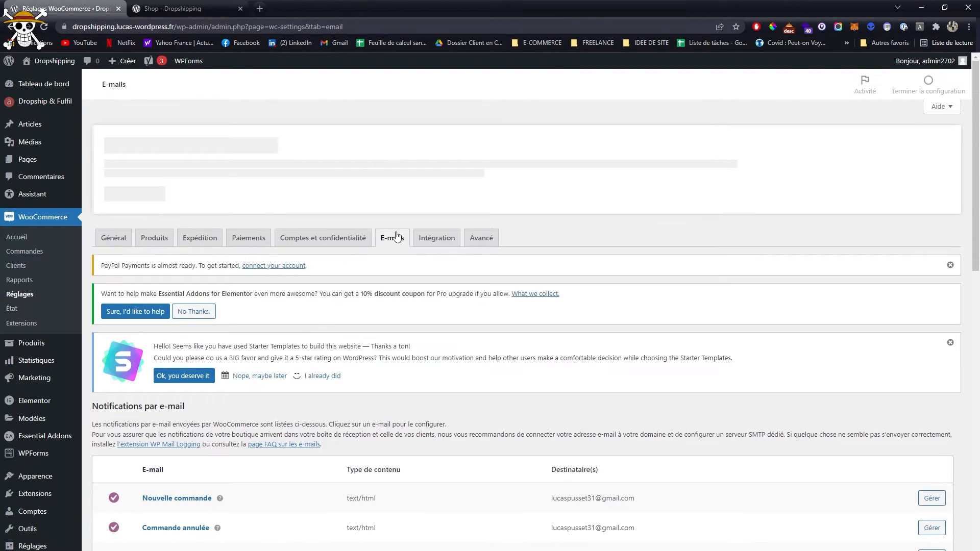
scroll(306, 363, "down", 5)
scroll(306, 363, "down", 3)
scroll(210, 282, "up", 2)
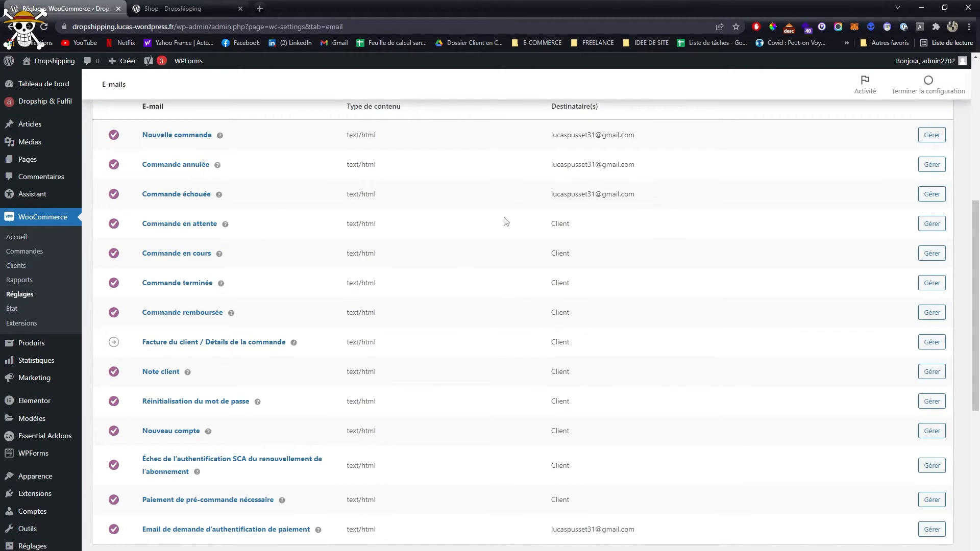
left_click_drag(678, 201, 128, 137)
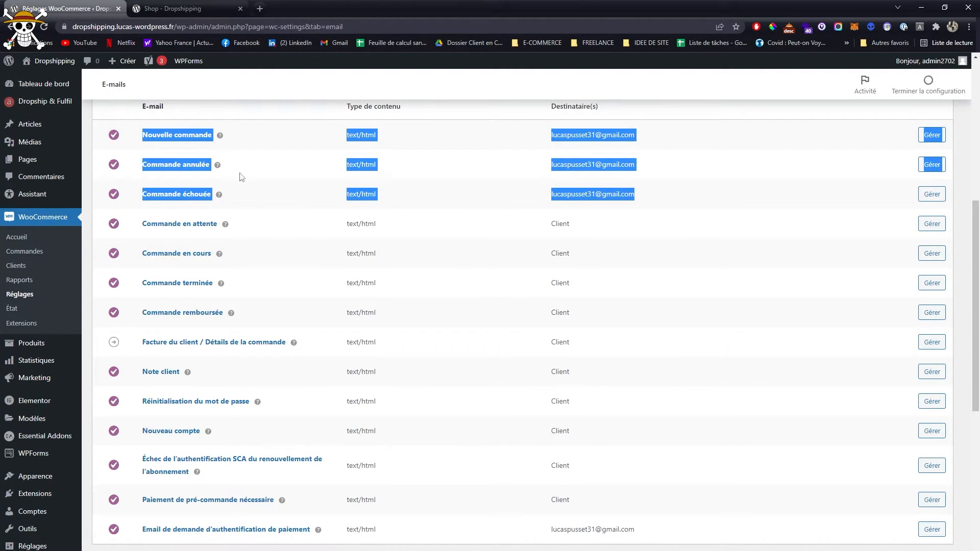
left_click_drag(550, 232, 652, 509)
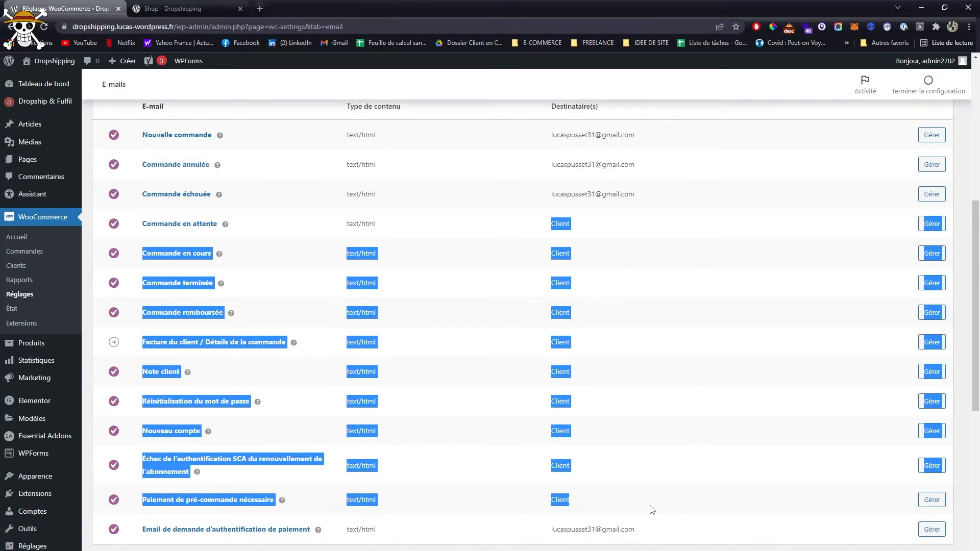
scroll(634, 417, "up", 5)
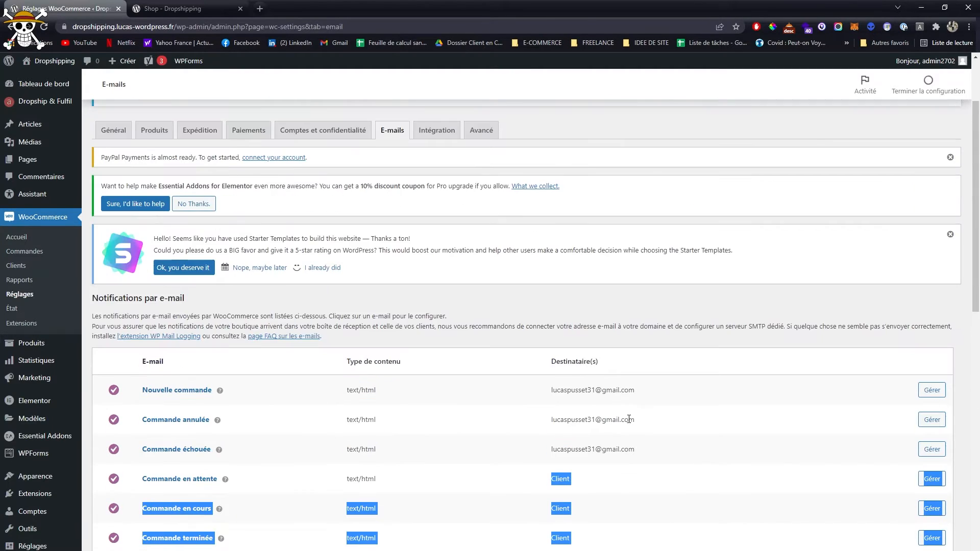
left_click(576, 521)
left_click(437, 130)
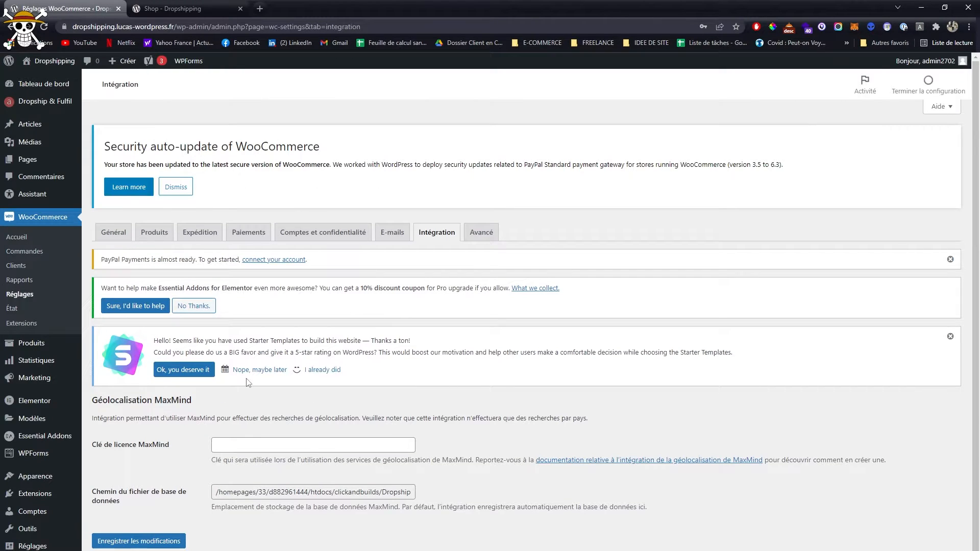
- In the Avancé settings, assign the Privacy Policy page as Conditions générales de vente and save the changes
left_click(482, 232)
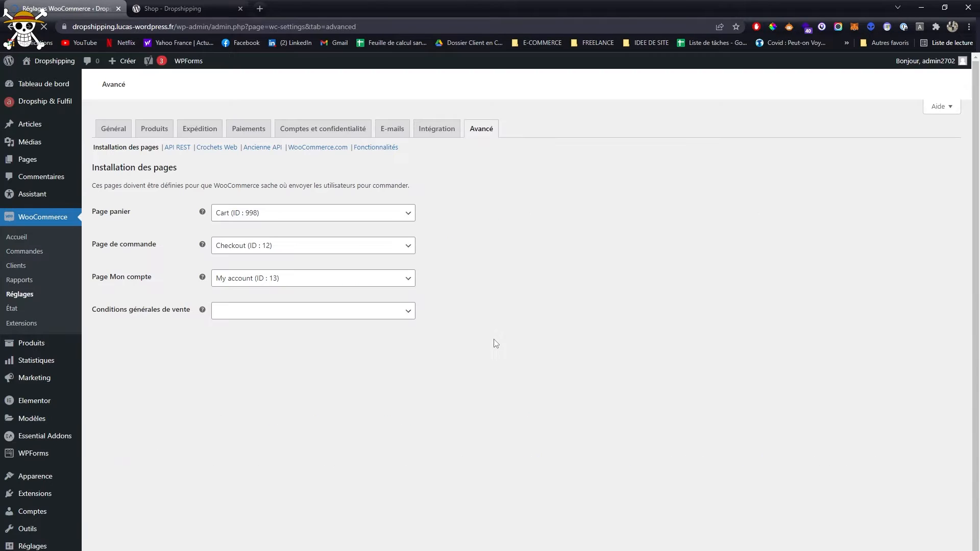
scroll(439, 337, "down", 2)
scroll(254, 249, "down", 2)
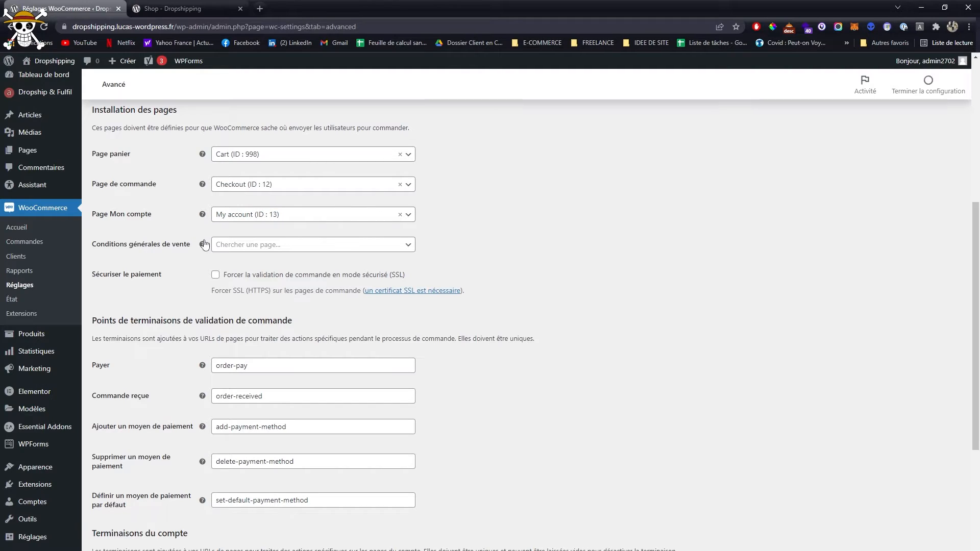
left_click(244, 247)
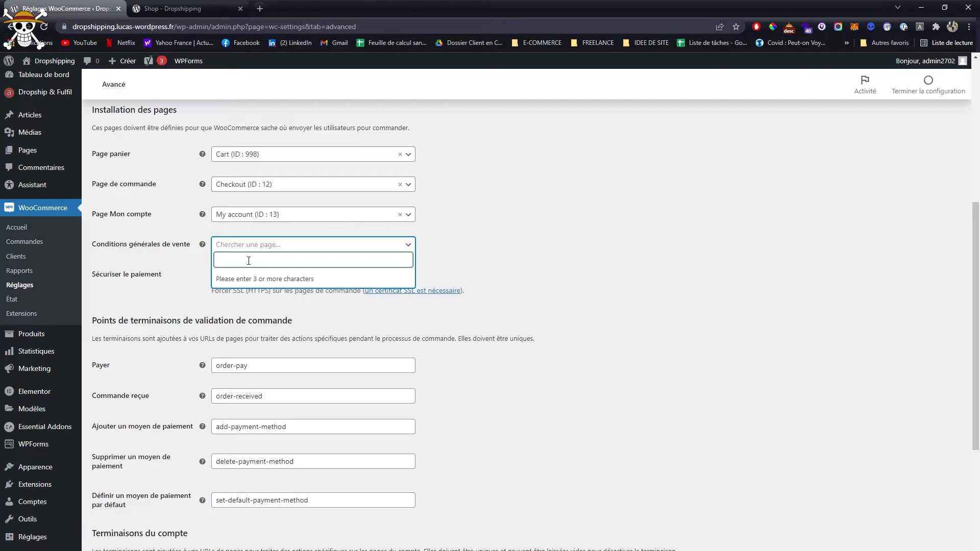
type("con")
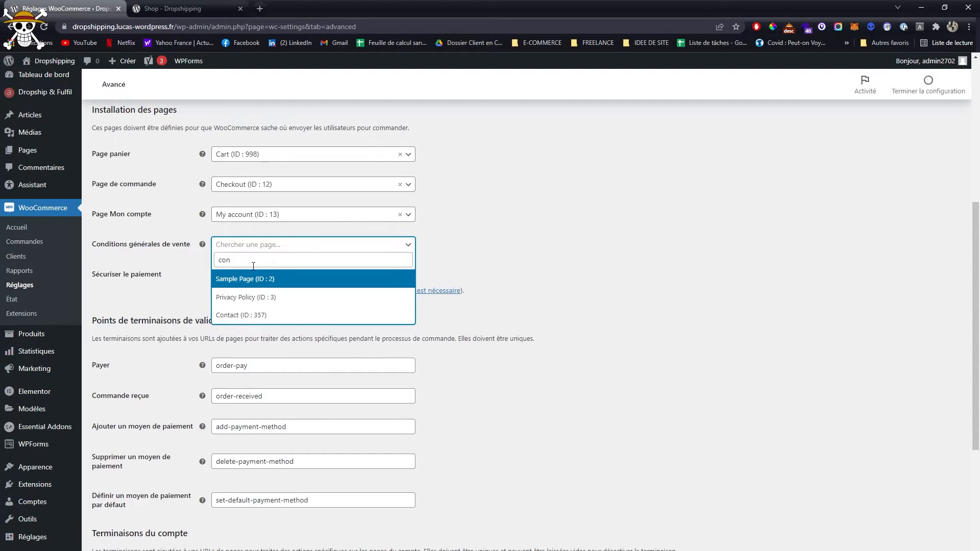
left_click(256, 297)
scroll(473, 387, "down", 5)
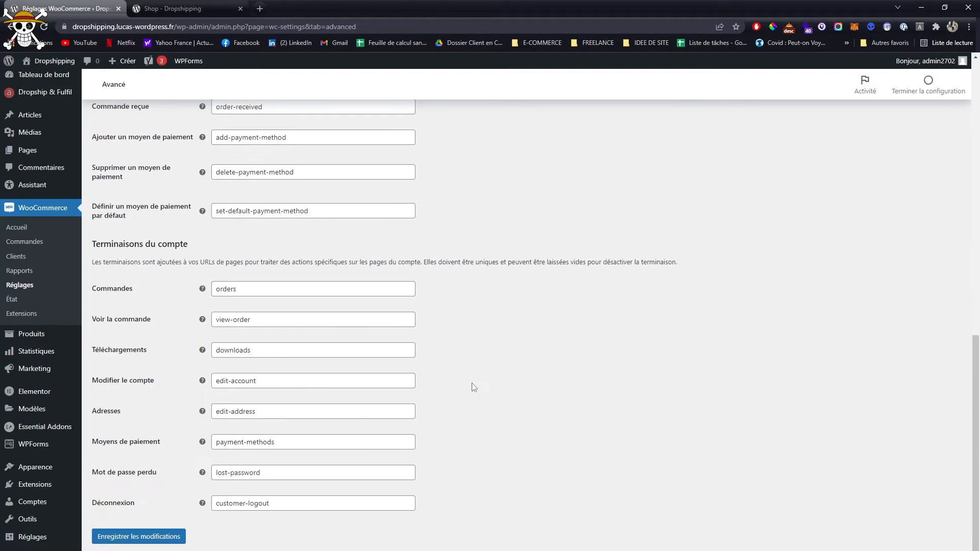
left_click(175, 535)
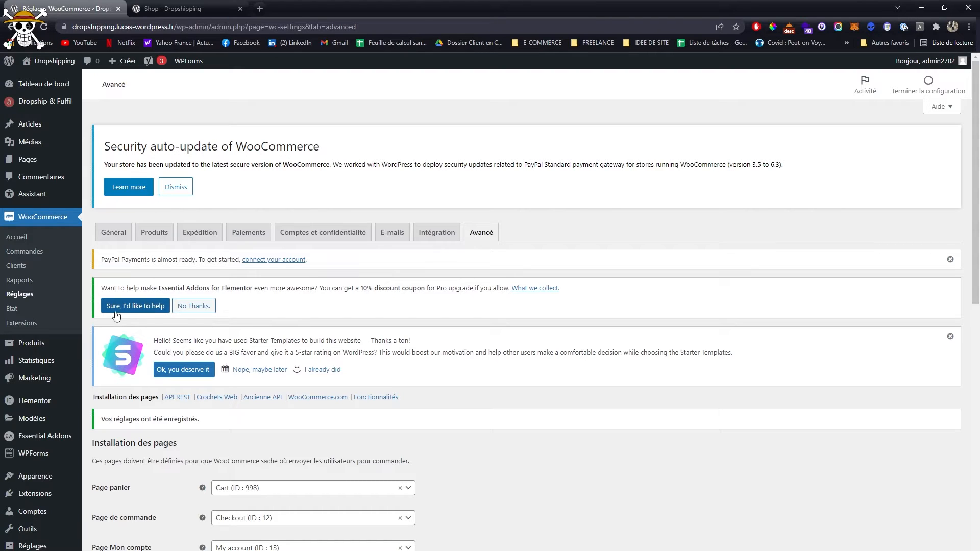
- Go to the Greenstore home page on the storefront and examine its sections down to the footer
left_click(173, 9)
scroll(65, 403, "up", 5)
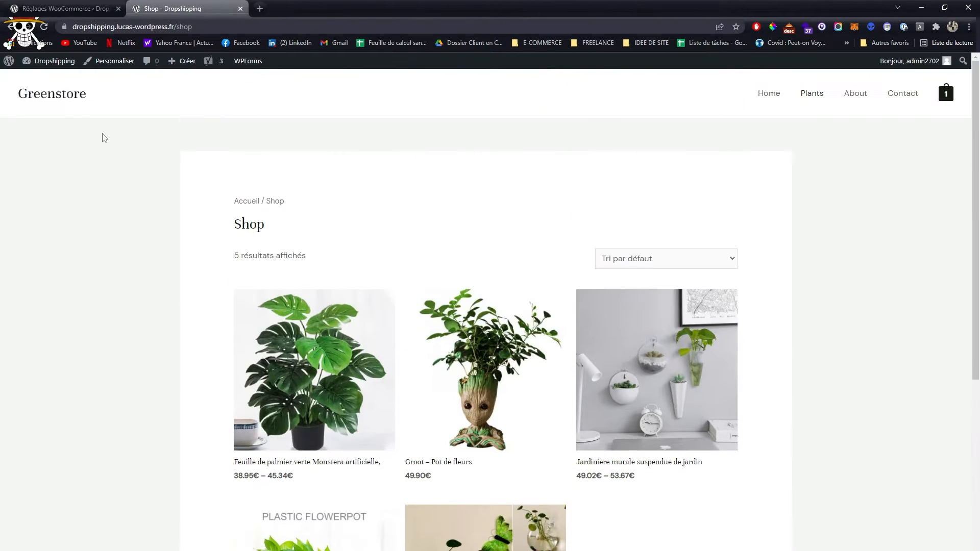
left_click(51, 93)
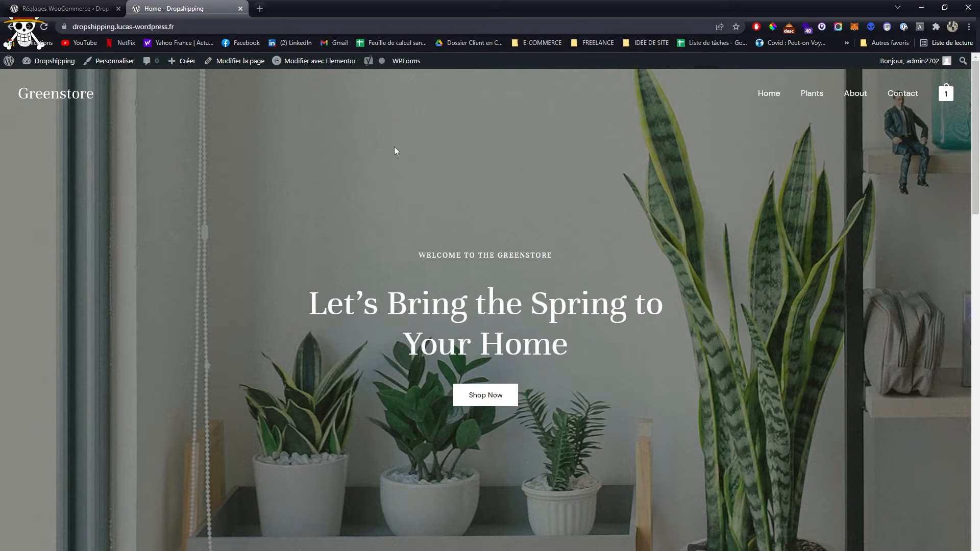
scroll(394, 153, "down", 10)
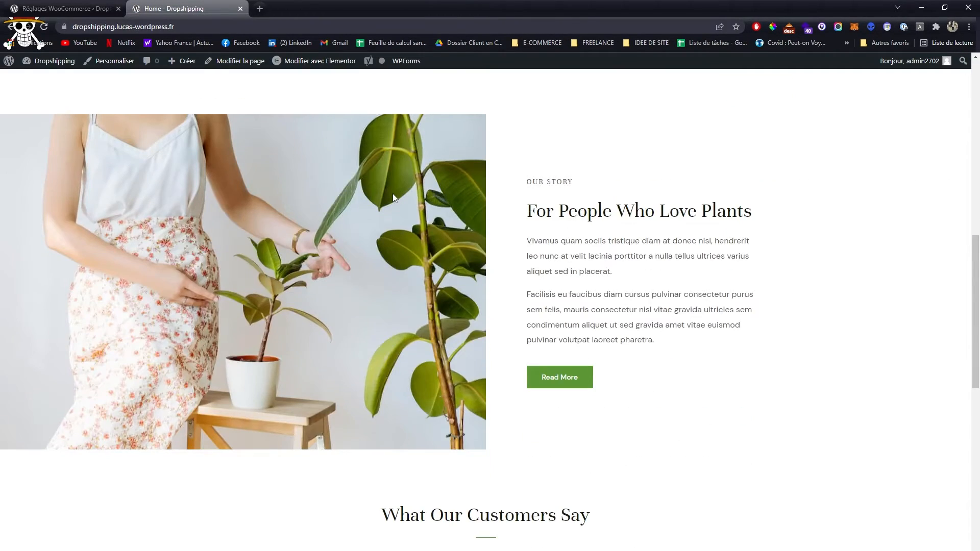
scroll(393, 198, "down", 12)
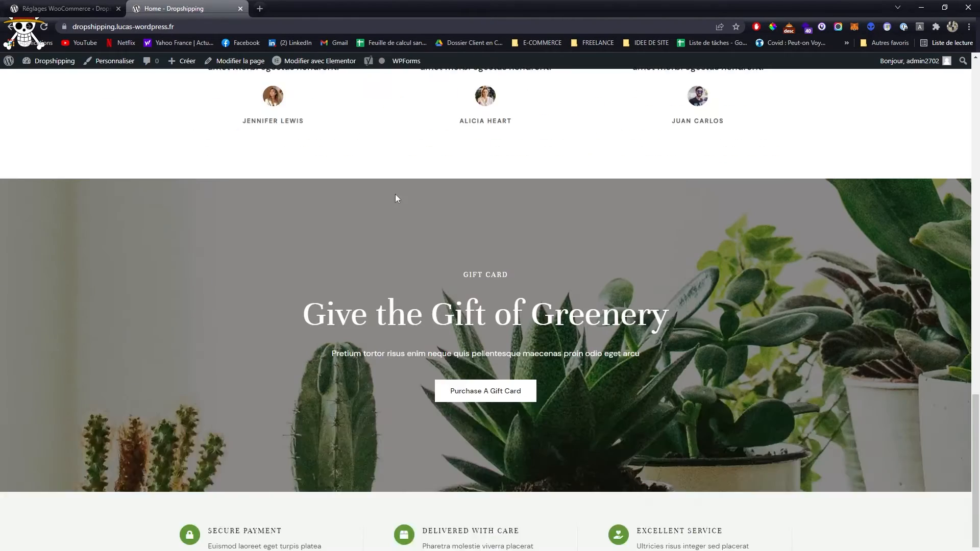
scroll(309, 291, "down", 2)
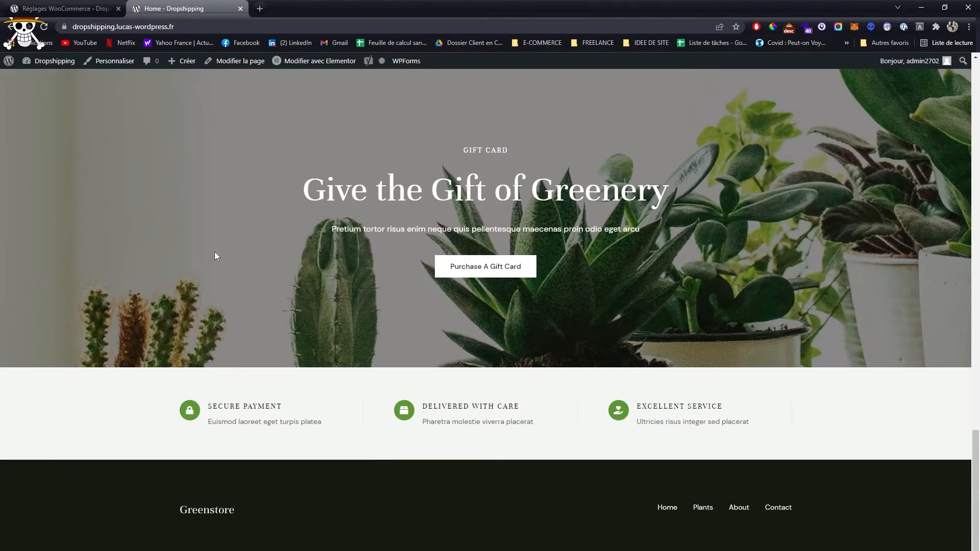
- Open the theme customizer for the home page and go to the global Typographie settings
left_click(101, 64)
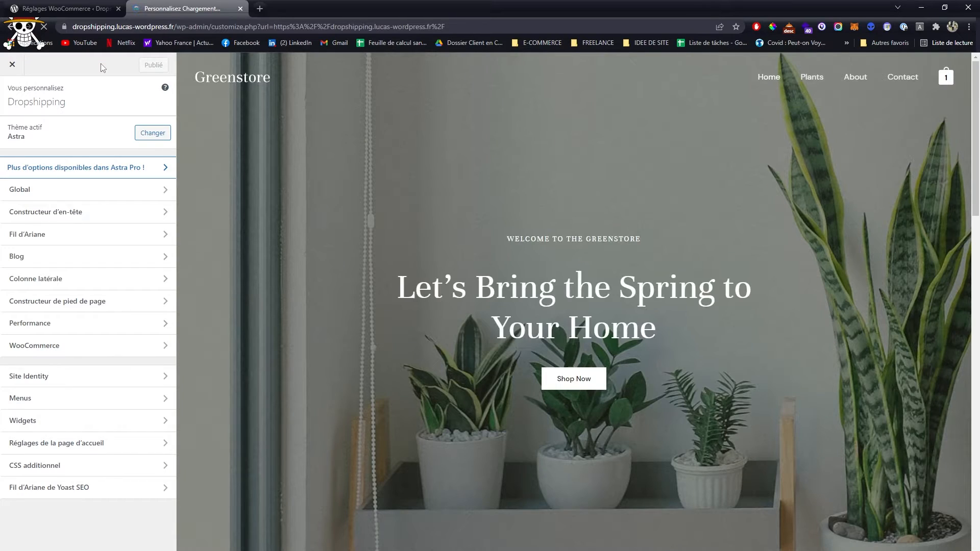
left_click(152, 189)
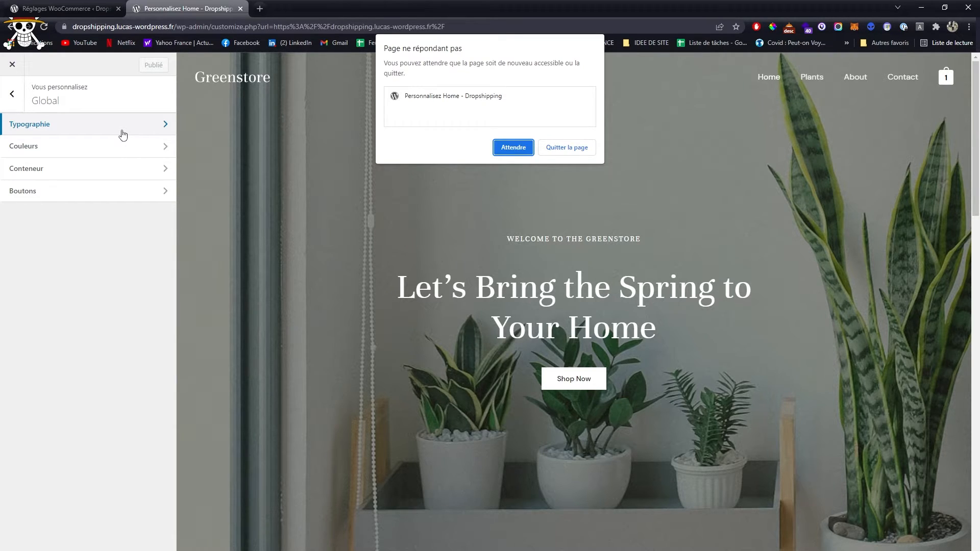
left_click(501, 147)
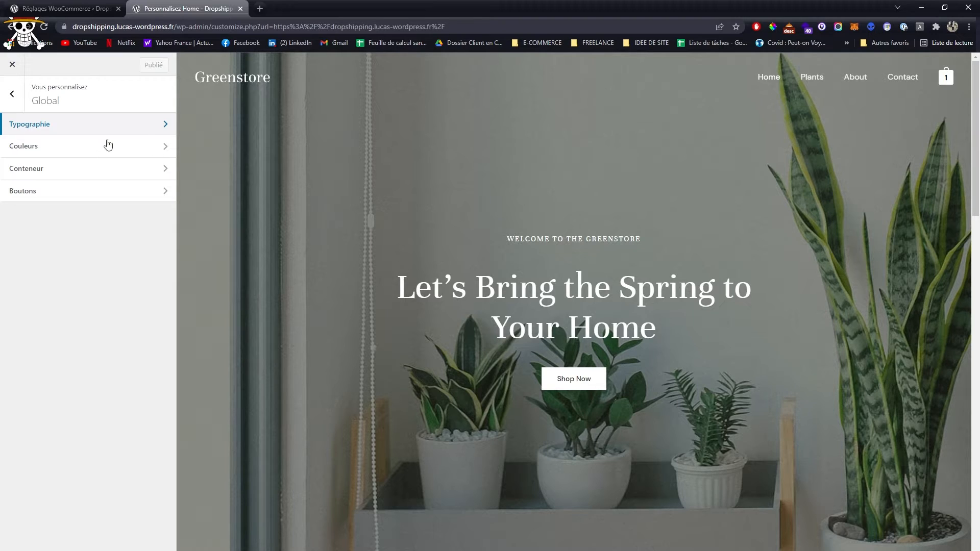
left_click(137, 132)
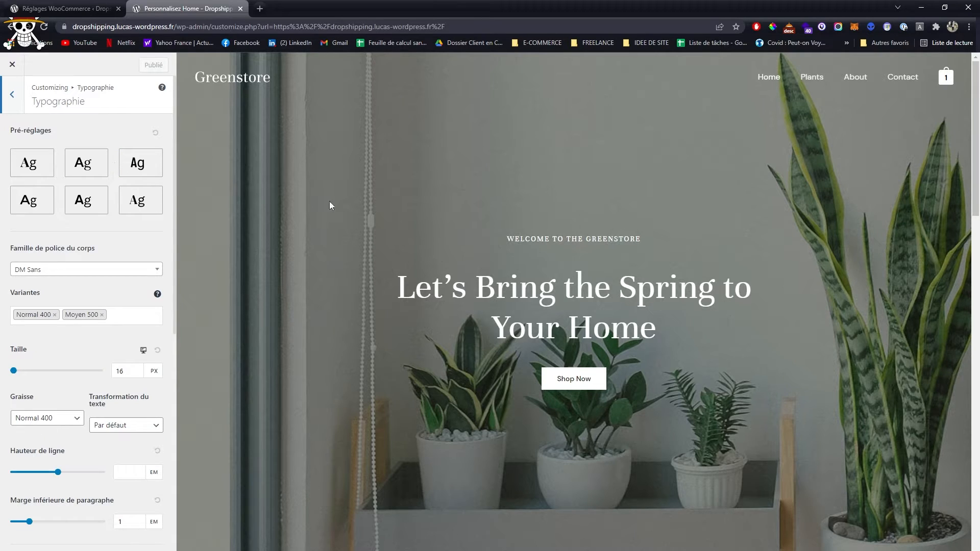
- Set Famille de police de titre to Poppins and check the headings in the home page preview
scroll(115, 308, "down", 4)
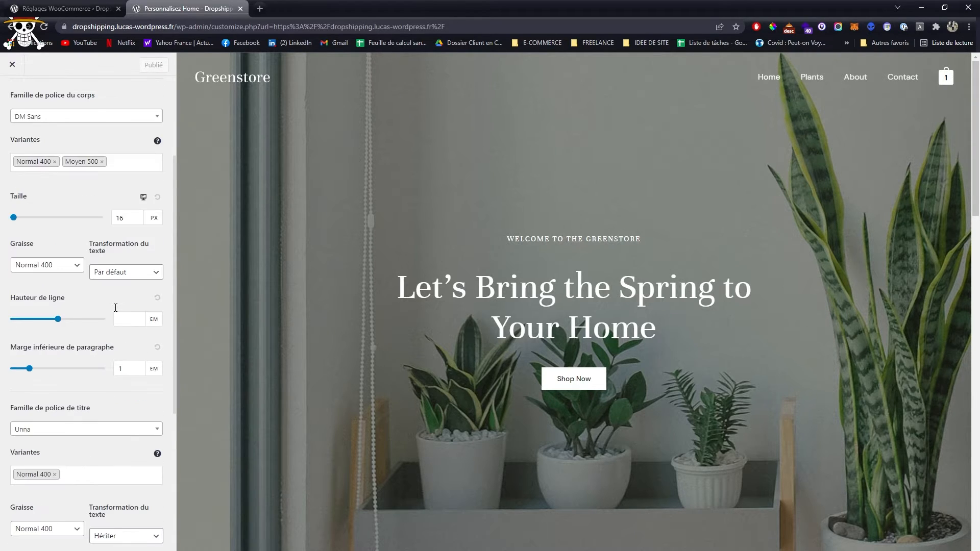
scroll(47, 258, "up", 3)
scroll(57, 255, "down", 1)
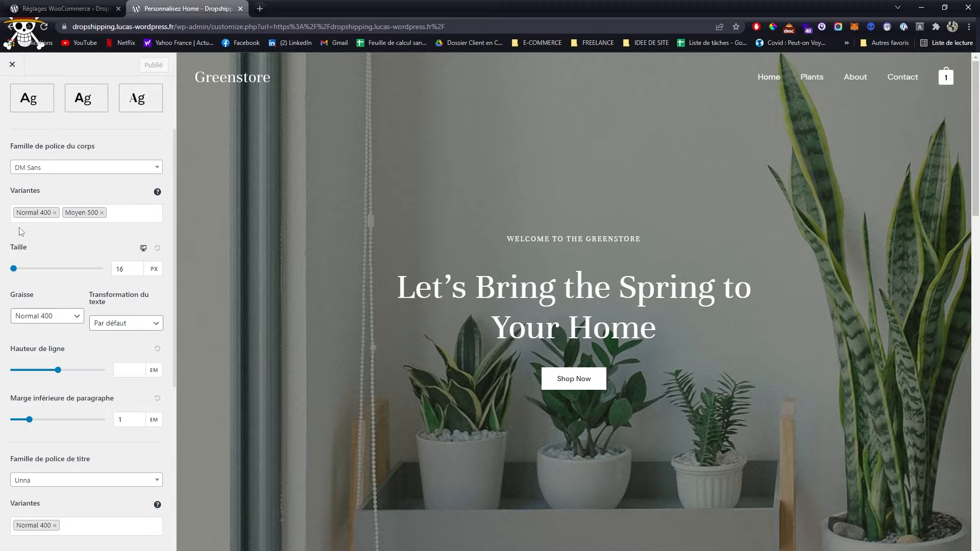
scroll(63, 194, "down", 5)
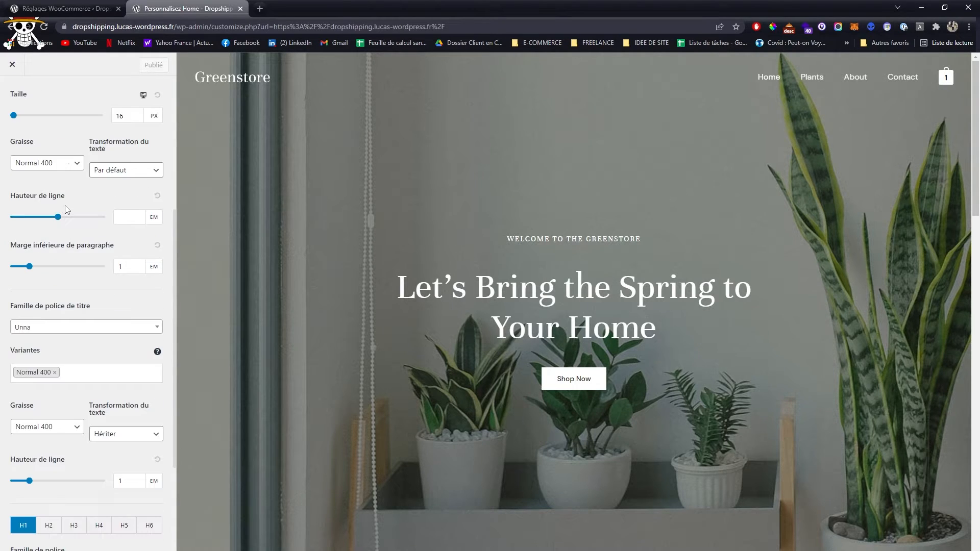
left_click_drag(27, 207, 117, 207)
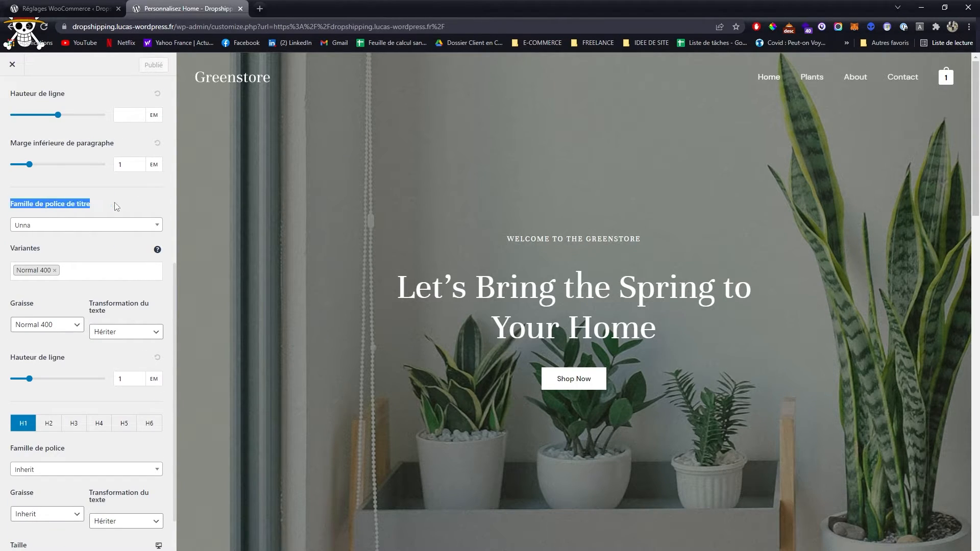
scroll(116, 206, "down", 1)
left_click(110, 176)
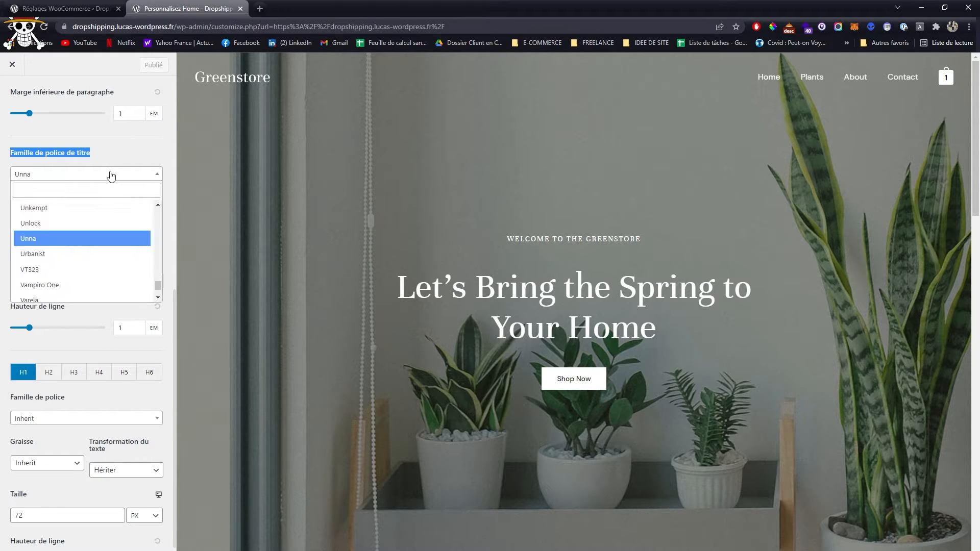
left_click(91, 188)
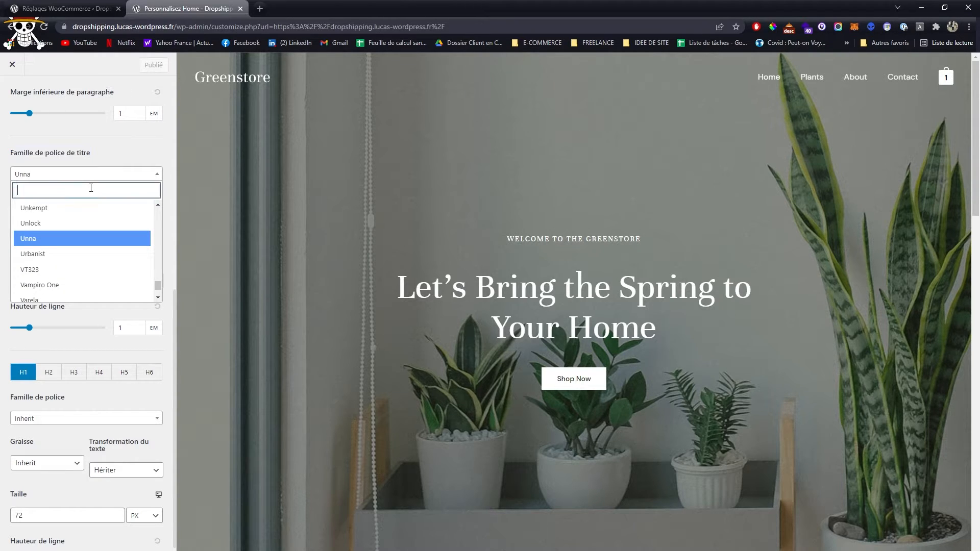
type("popp")
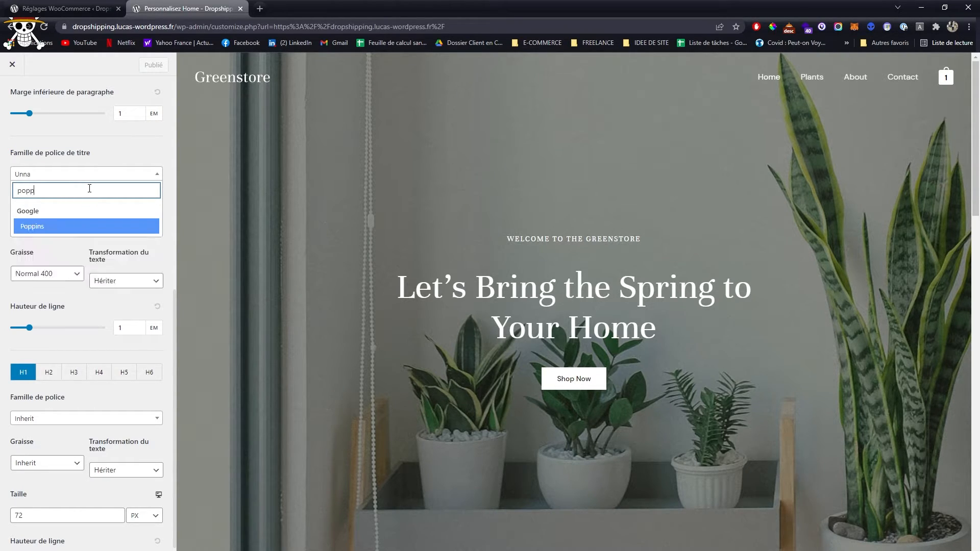
key("Return")
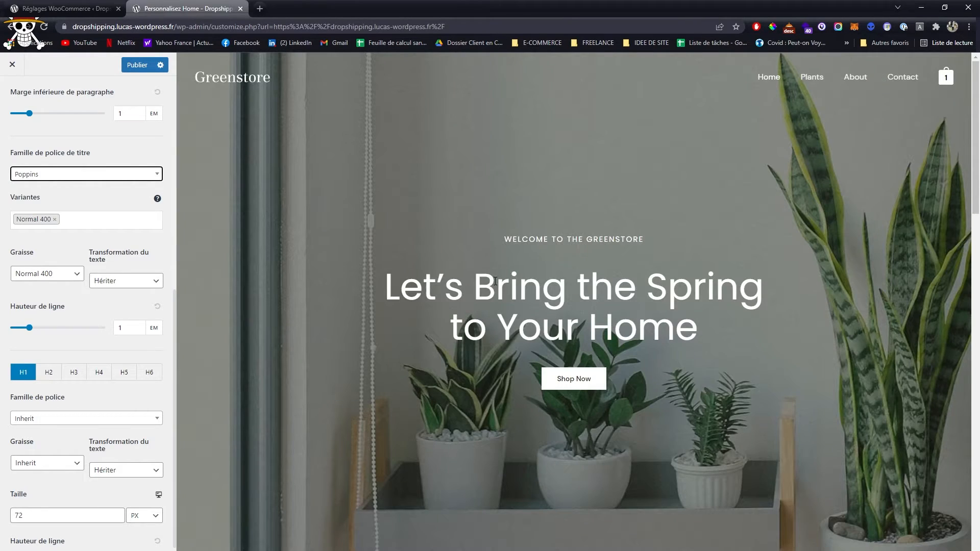
scroll(531, 309, "down", 7)
scroll(530, 309, "down", 4)
scroll(569, 355, "up", 12)
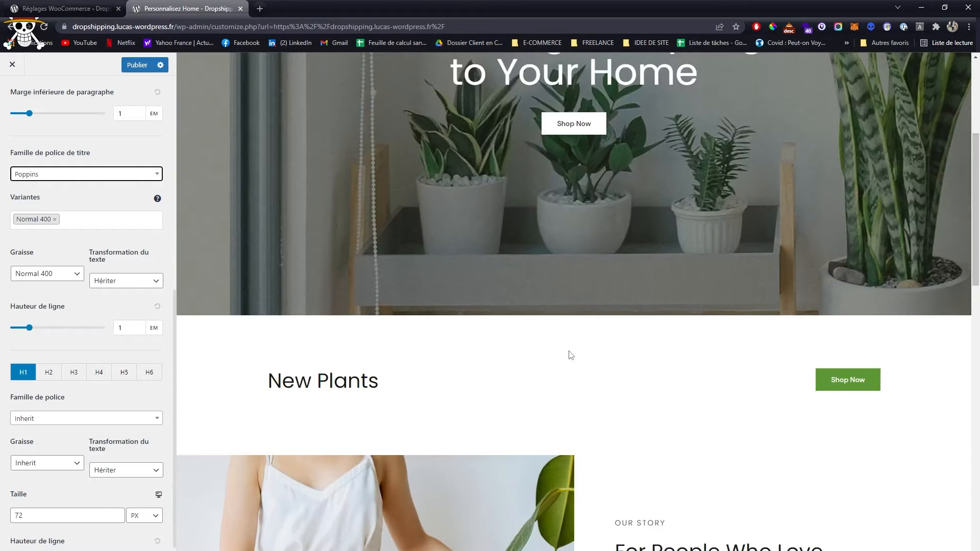
- Set Famille de police de titre to Unna and check the headings in the home page preview
left_click(64, 176)
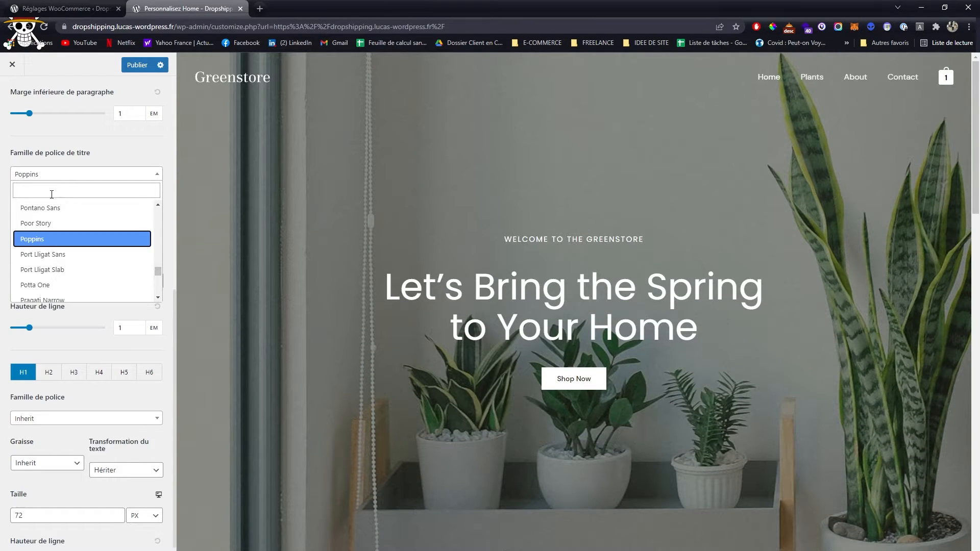
type("unna")
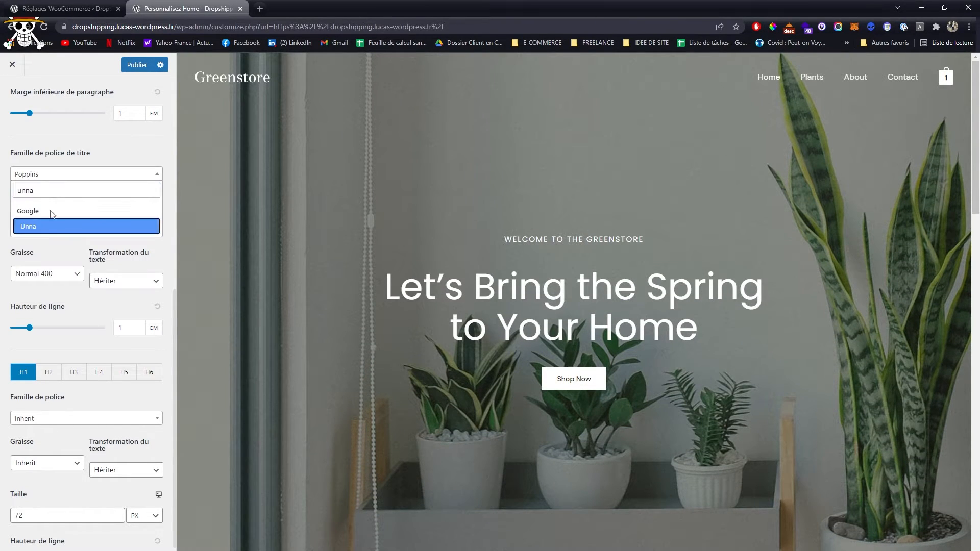
left_click(41, 225)
scroll(651, 238, "down", 7)
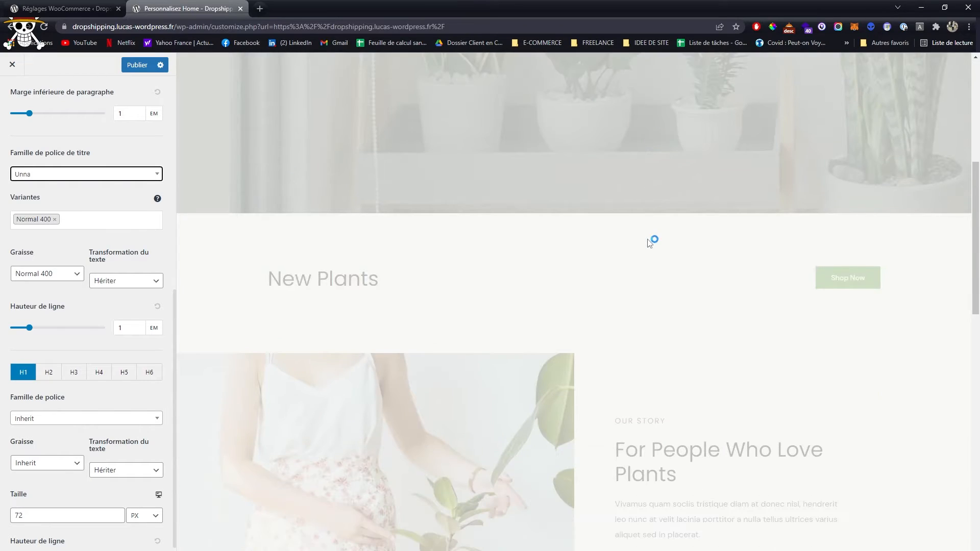
scroll(676, 442, "down", 3)
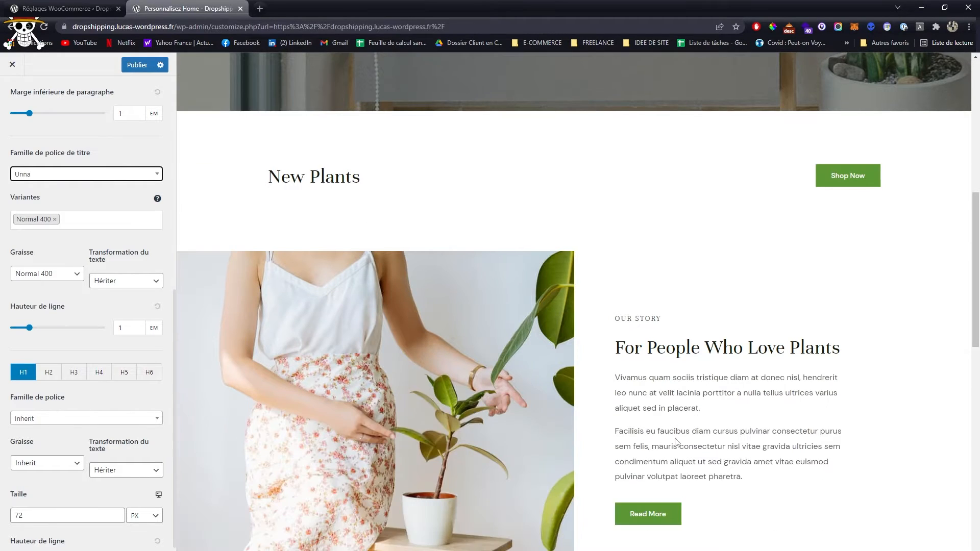
scroll(612, 317, "up", 7)
scroll(115, 202, "up", 3)
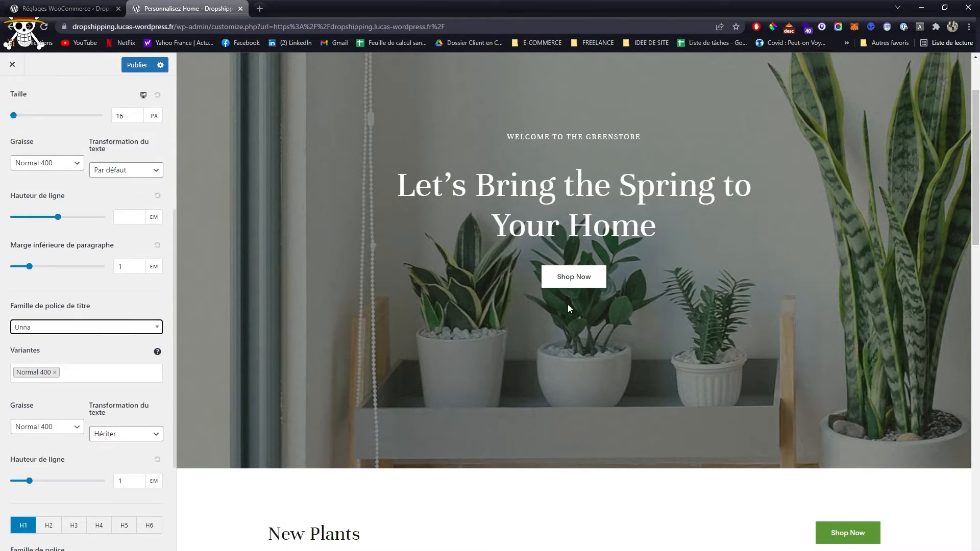
- Review the remaining Typographie settings, return to the Global settings and publish the typography changes
scroll(78, 299, "down", 4)
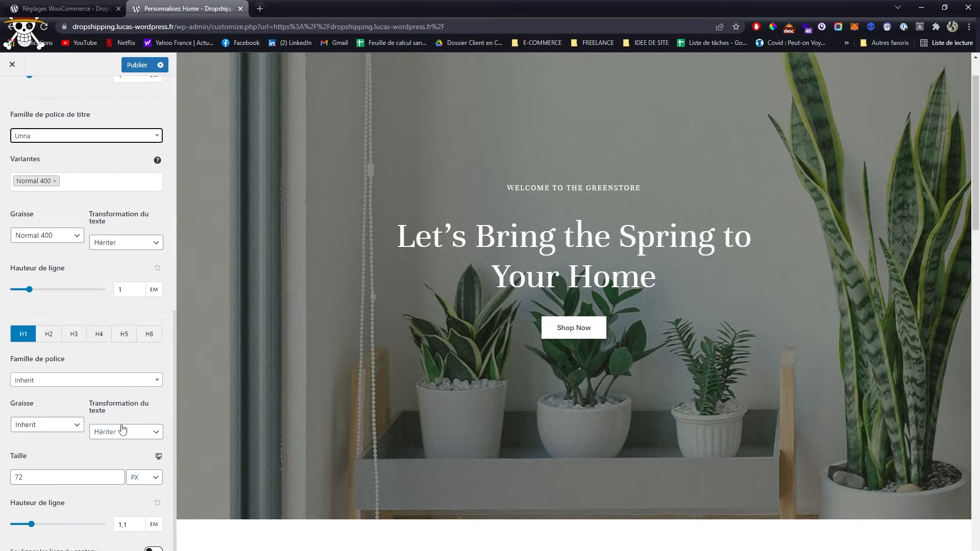
scroll(358, 384, "down", 5)
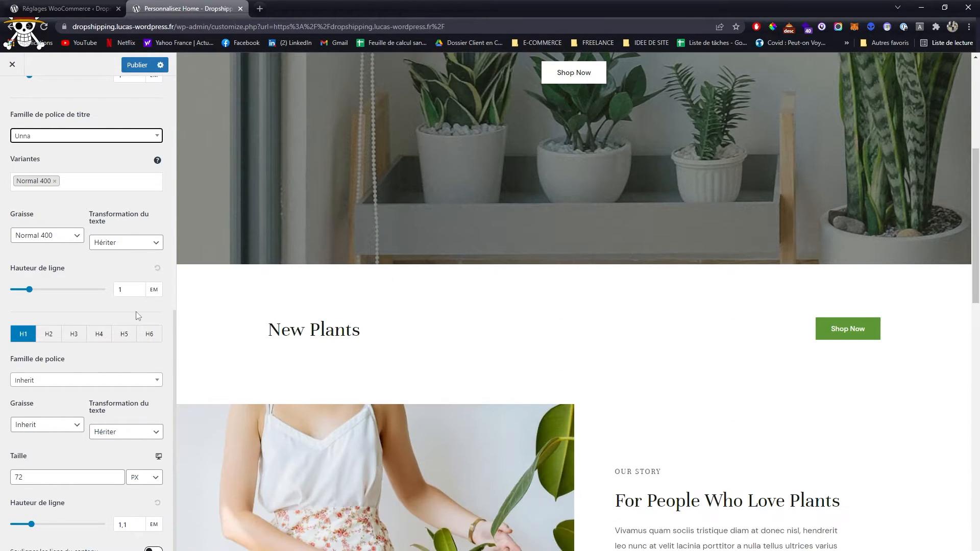
scroll(136, 311, "up", 10)
scroll(393, 208, "up", 5)
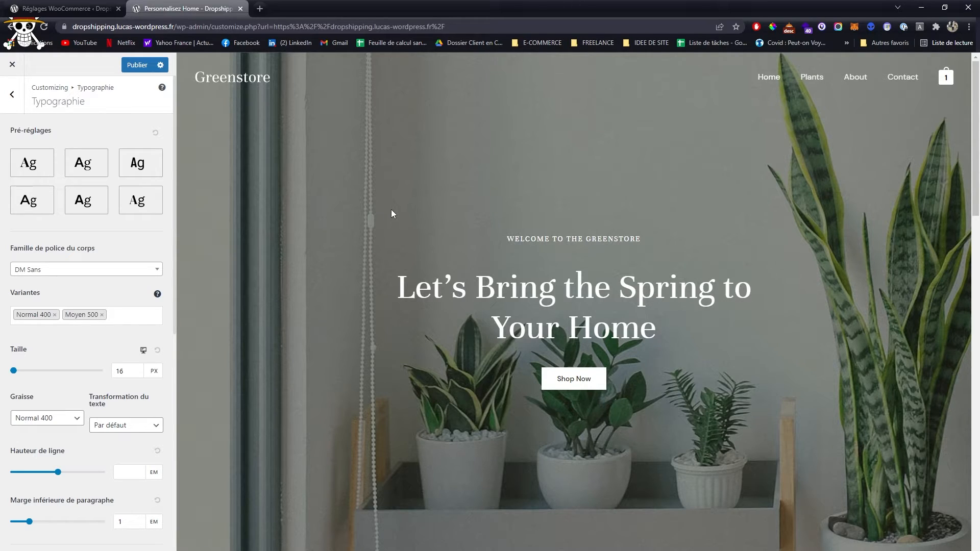
left_click(12, 94)
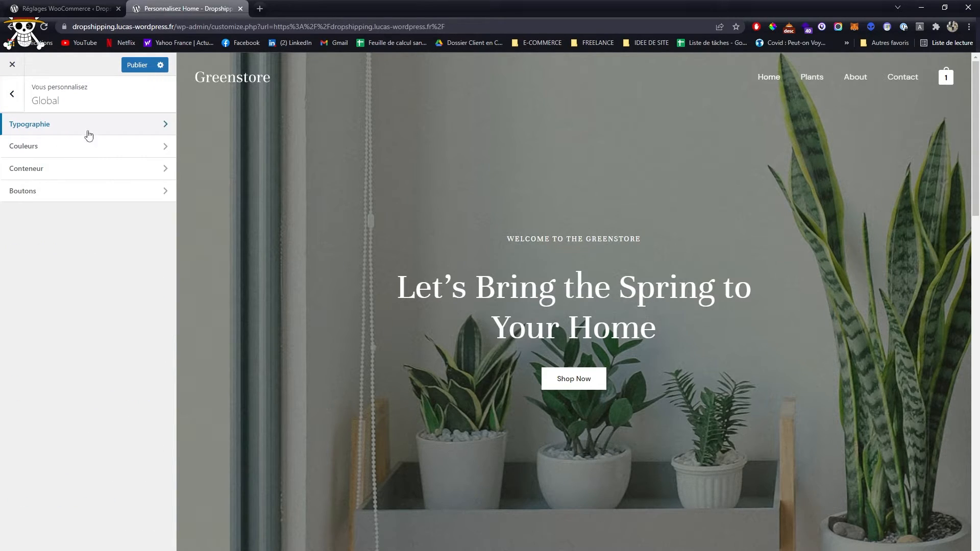
left_click(135, 64)
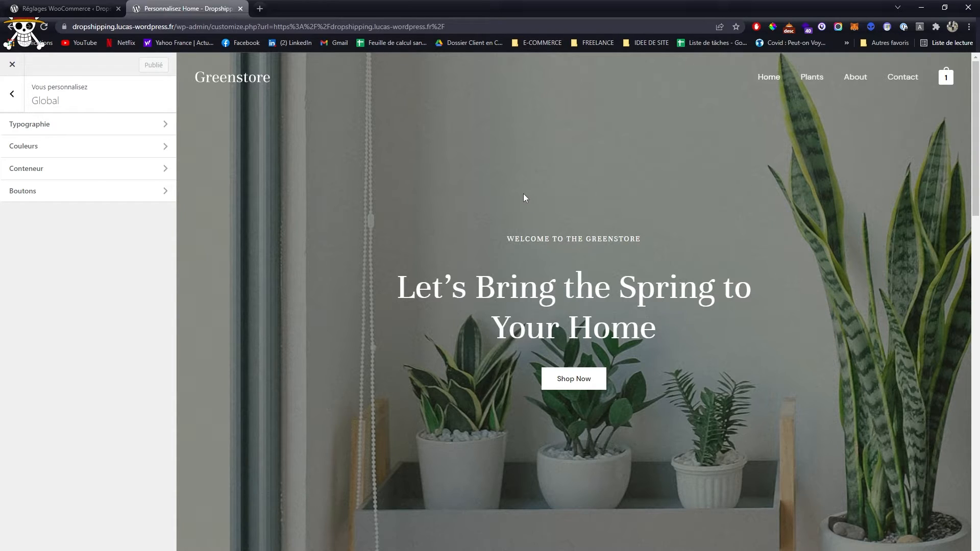
- Open the global Couleurs settings and examine the colours used in the home page preview down to the footer
left_click(168, 146)
scroll(483, 173, "down", 5)
scroll(482, 172, "down", 5)
scroll(482, 172, "up", 2)
scroll(480, 174, "down", 1)
scroll(370, 195, "down", 1)
scroll(473, 265, "down", 4)
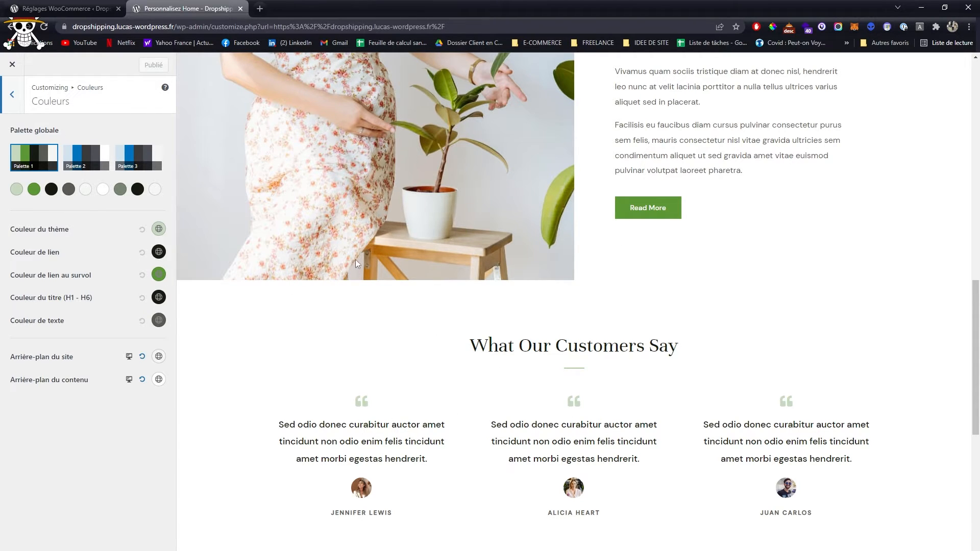
scroll(409, 260, "up", 8)
scroll(409, 260, "down", 12)
scroll(411, 261, "down", 6)
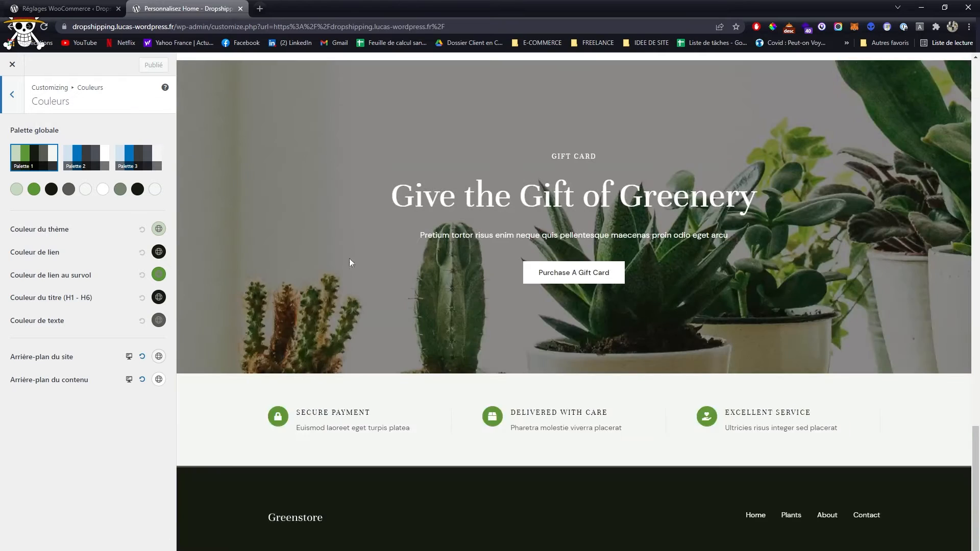
scroll(346, 269, "up", 14)
scroll(231, 286, "down", 7)
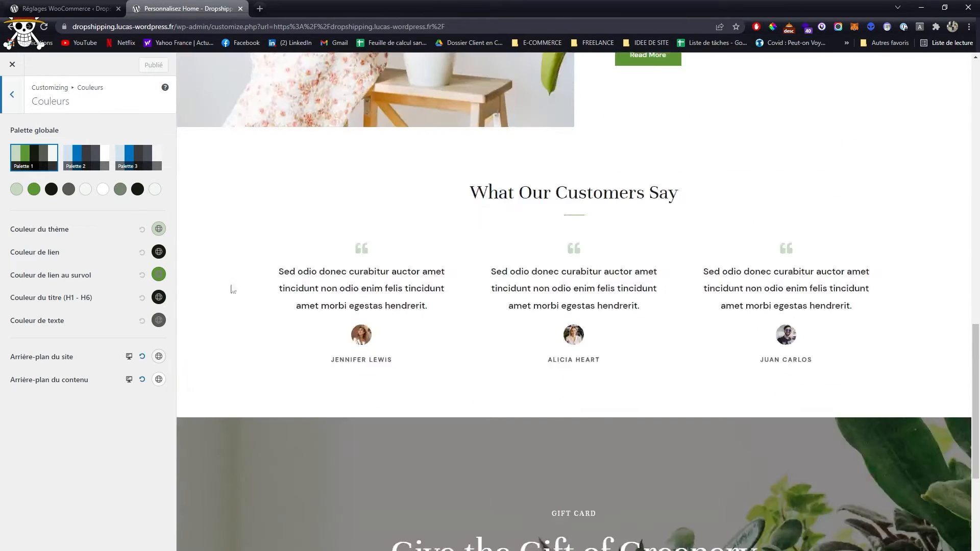
- Copy the hex code of Couleur de lien au survol and change that colour to red #DA0909
left_click(159, 275)
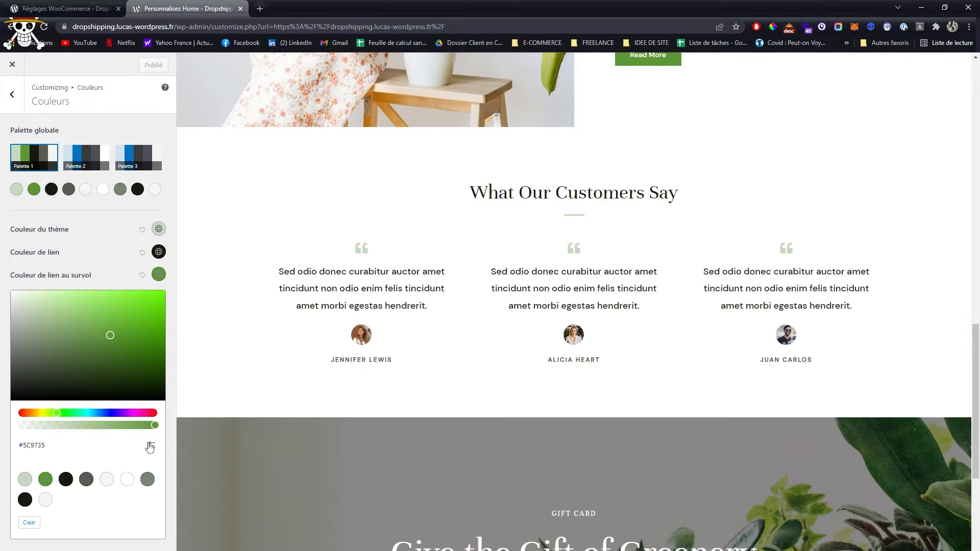
double_click(57, 471)
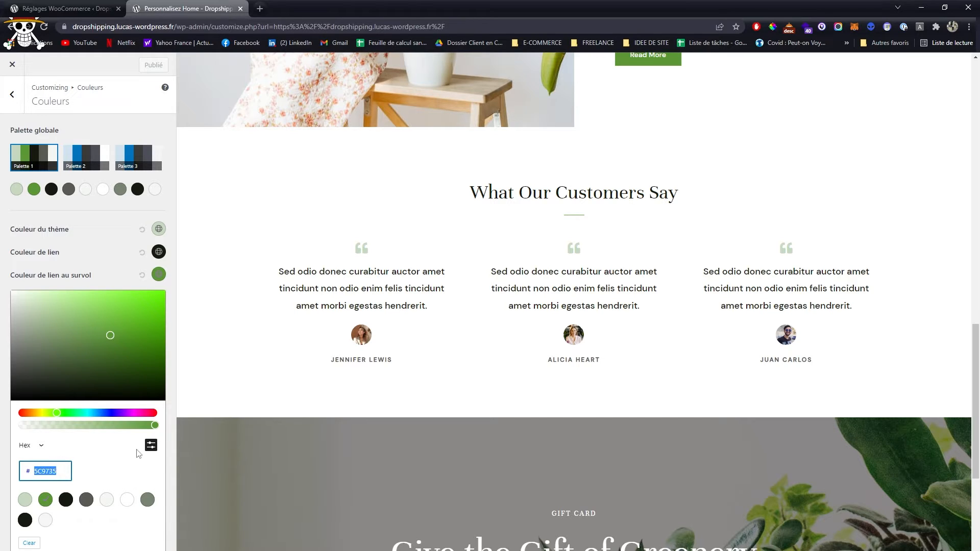
left_click_drag(102, 356, 156, 303)
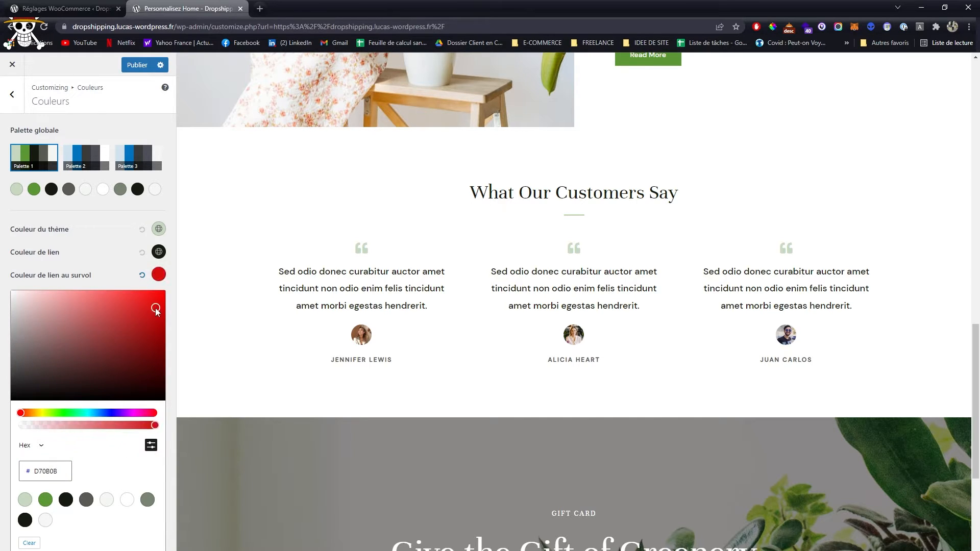
left_click(598, 363)
- Examine the buttons and links across the home page preview for the effect of the link hover colour
scroll(598, 364, "up", 7)
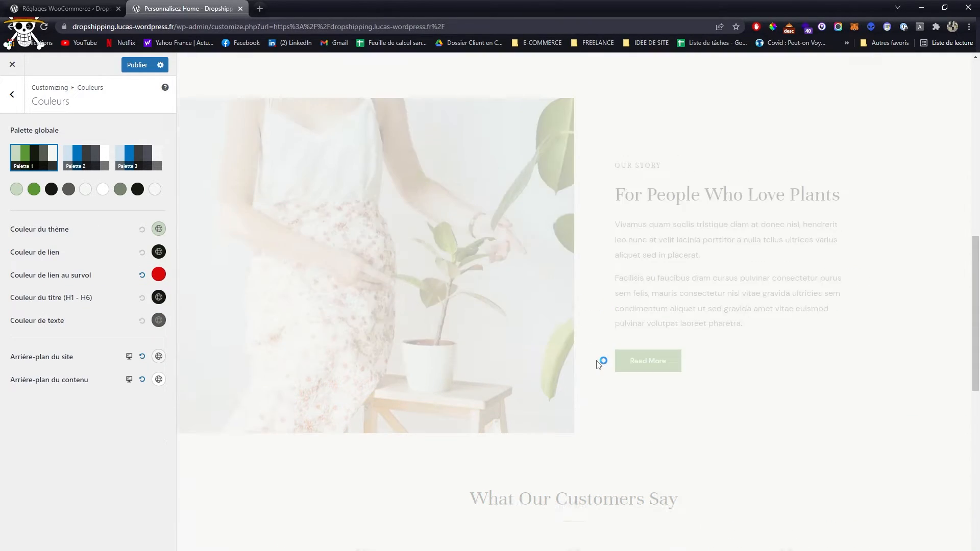
scroll(598, 364, "up", 8)
scroll(598, 363, "down", 20)
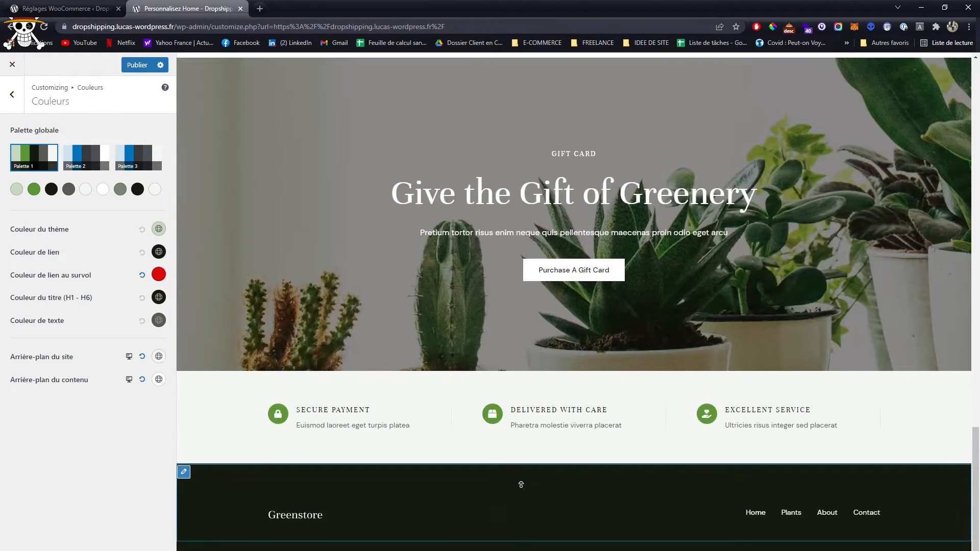
scroll(575, 389, "up", 20)
scroll(532, 343, "down", 6)
scroll(739, 277, "down", 4)
scroll(846, 280, "up", 8)
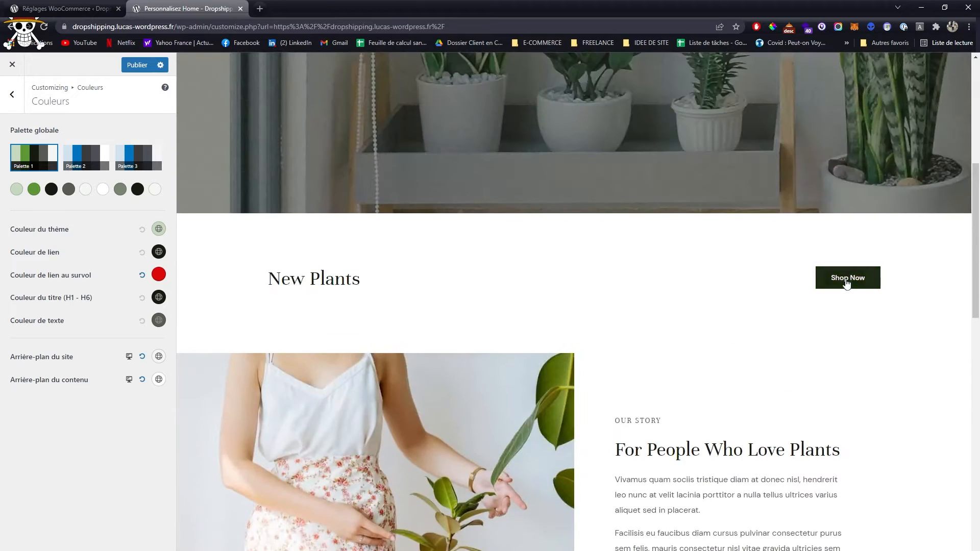
scroll(570, 319, "down", 6)
scroll(570, 319, "down", 15)
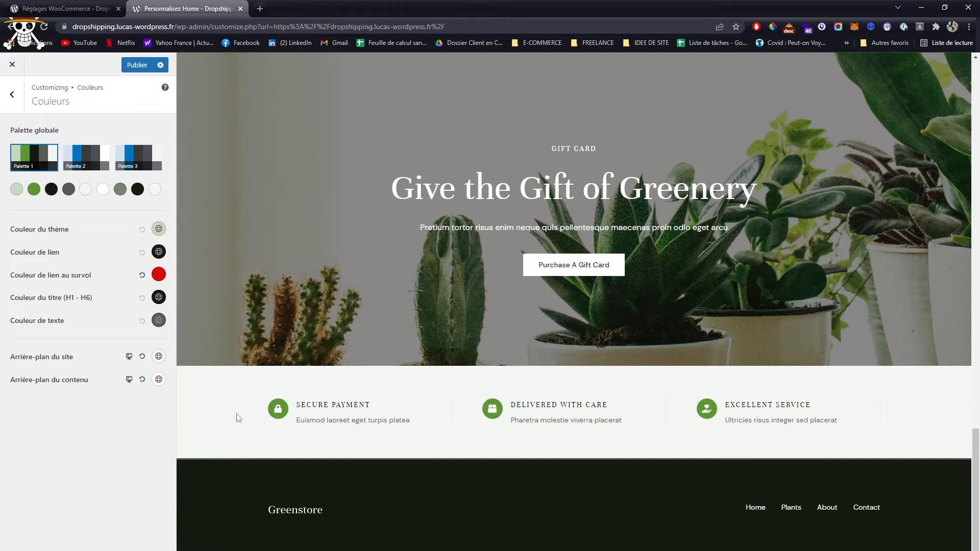
- Set Couleur de lien au survol back to the green hex code 5C9735
left_click(158, 274)
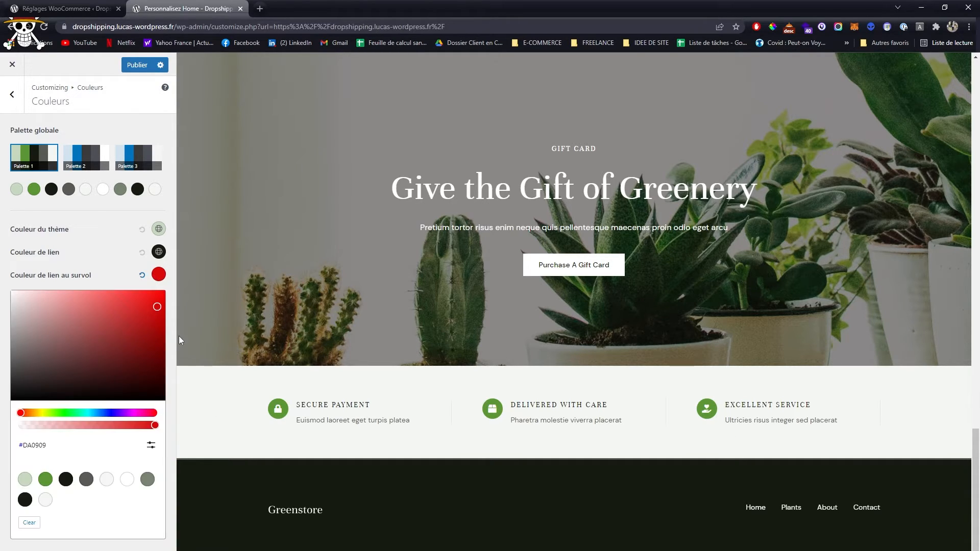
left_click(151, 445)
double_click(55, 470)
key("ctrl+v")
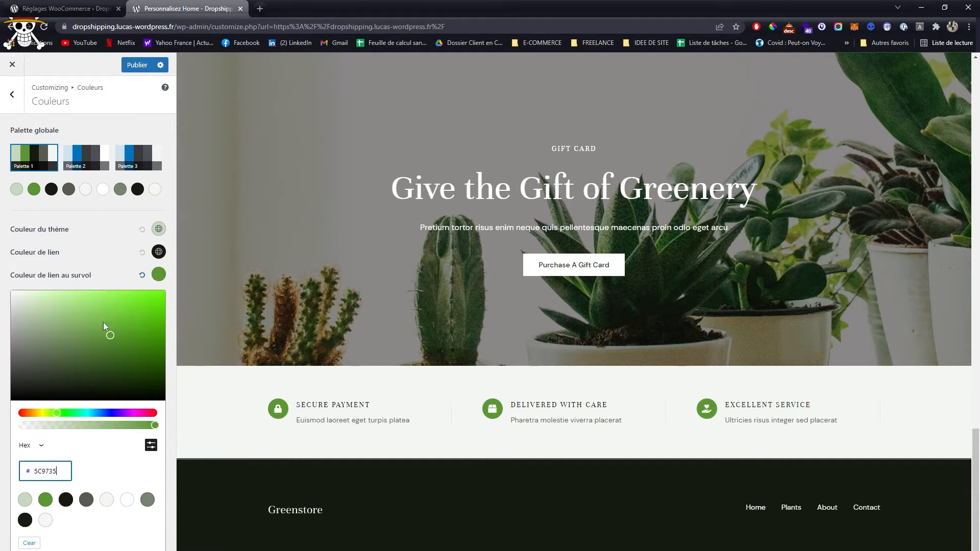
left_click(112, 269)
scroll(547, 320, "up", 10)
scroll(548, 323, "up", 8)
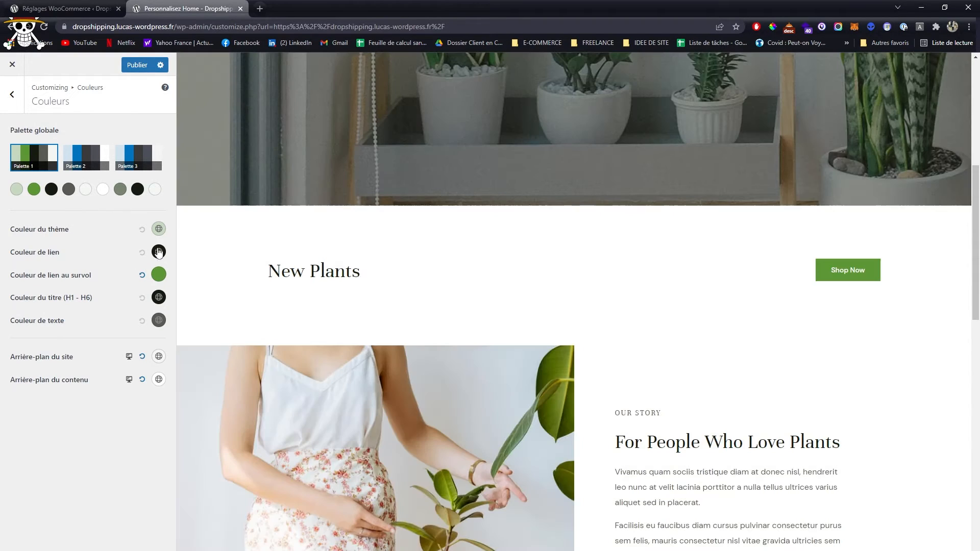
- Change Couleur du thème to dark red #B80000 and check the sections of the home page preview
left_click(159, 229)
scroll(623, 363, "down", 8)
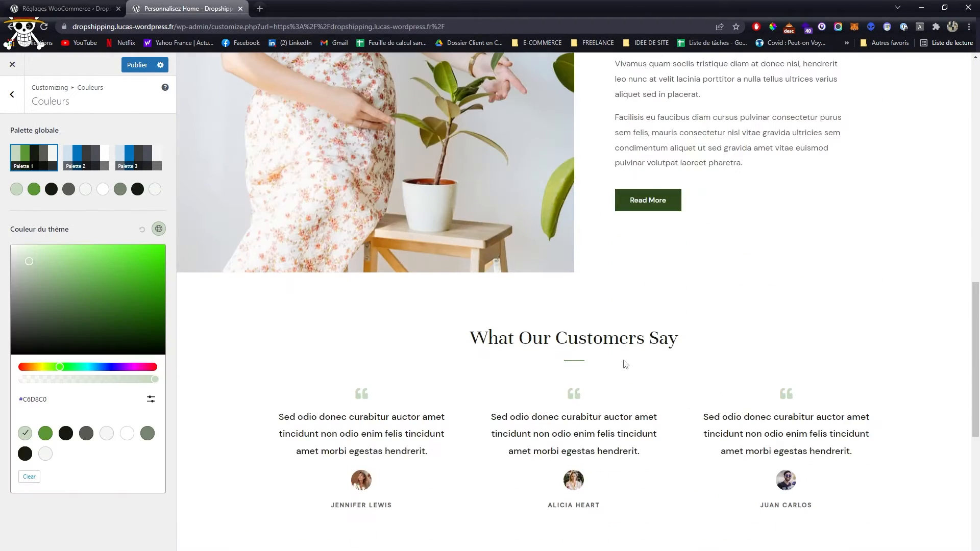
left_click_drag(71, 368, 19, 367)
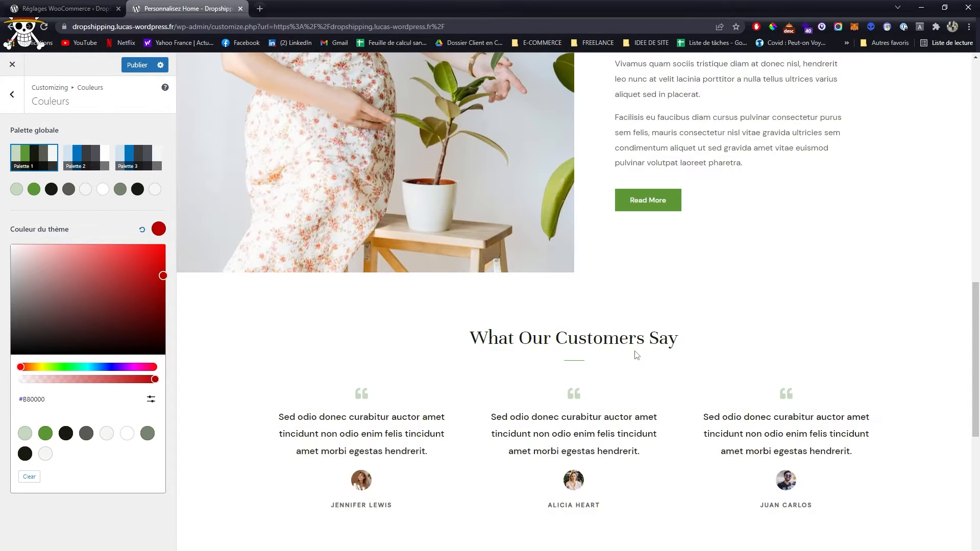
scroll(635, 353, "down", 10)
scroll(636, 355, "up", 7)
scroll(636, 357, "up", 10)
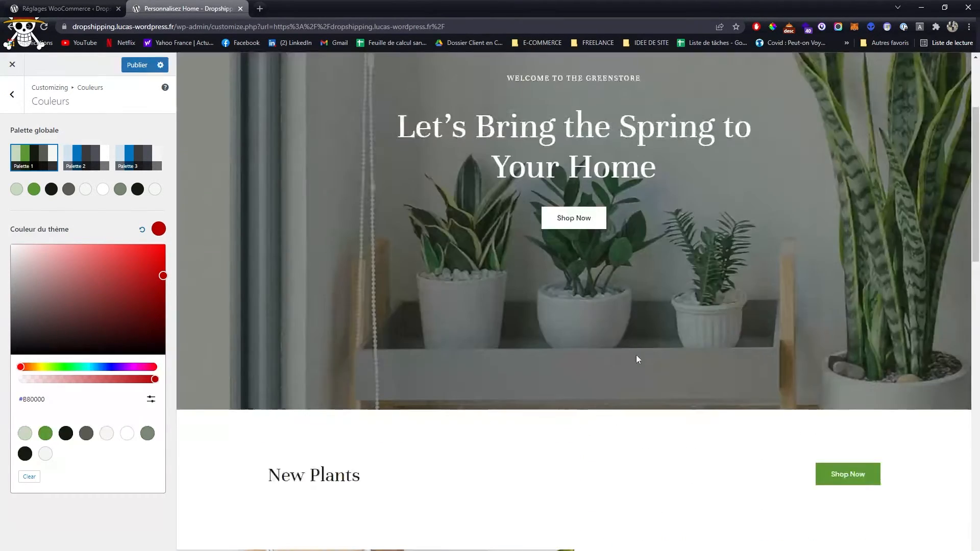
left_click(107, 228)
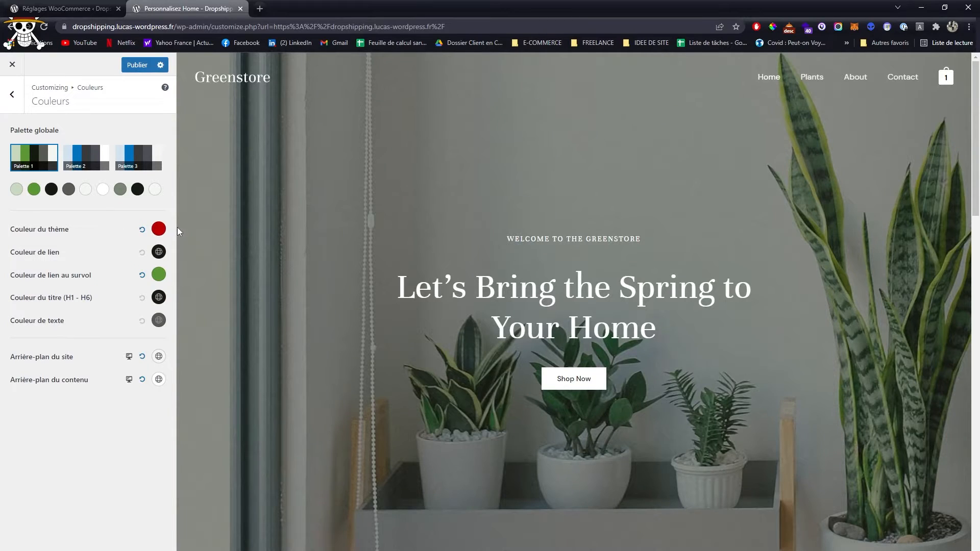
- Restore Couleur du thème to the palette's light green and return to the Global settings
left_click(159, 228)
left_click(25, 433)
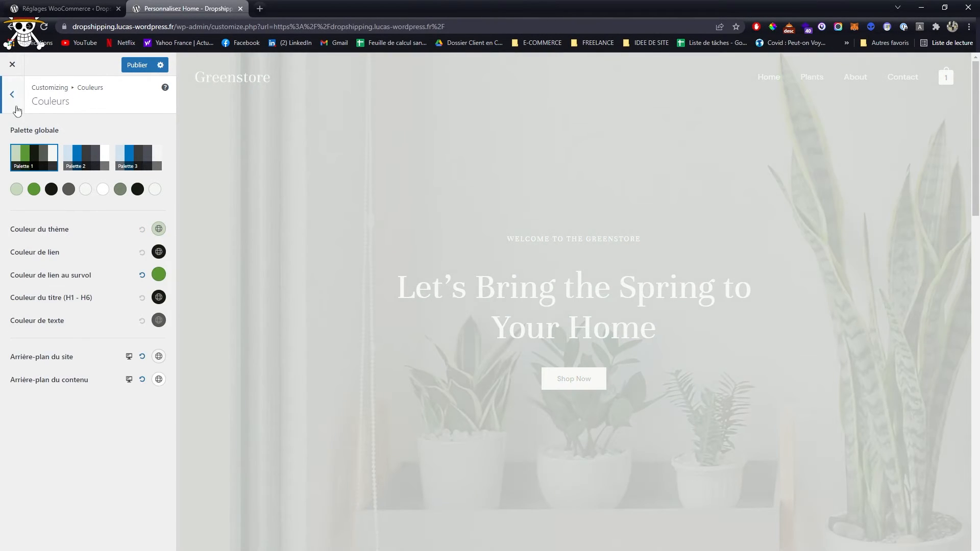
left_click(17, 109)
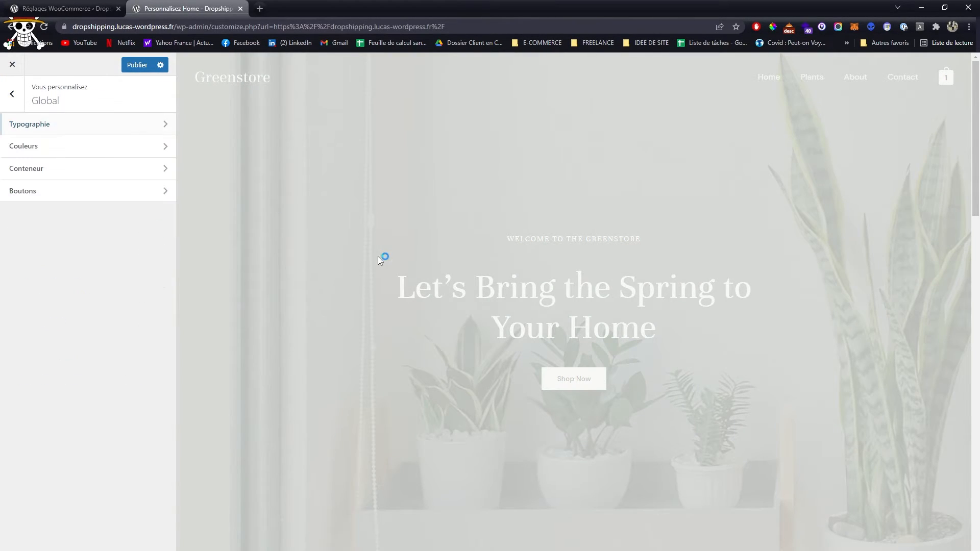
scroll(563, 228, "down", 5)
scroll(564, 228, "up", 5)
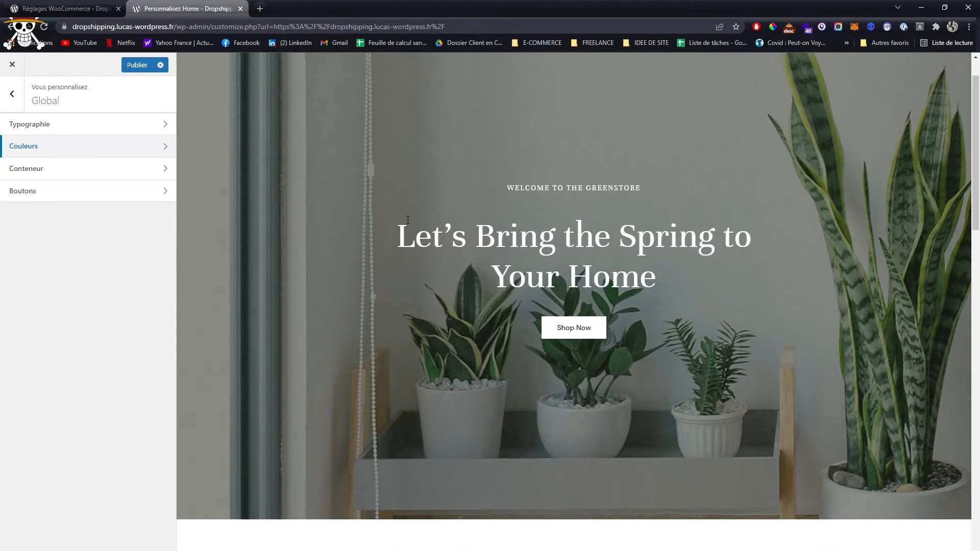
- Open the Conteneur settings and examine the container layout in the home page preview
left_click(106, 172)
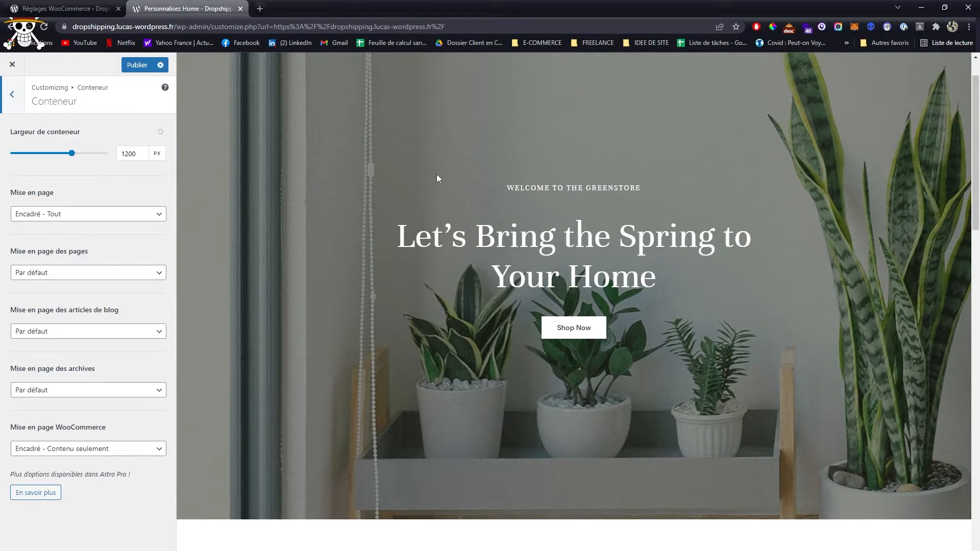
scroll(528, 231, "down", 8)
scroll(528, 232, "up", 1)
scroll(524, 234, "down", 4)
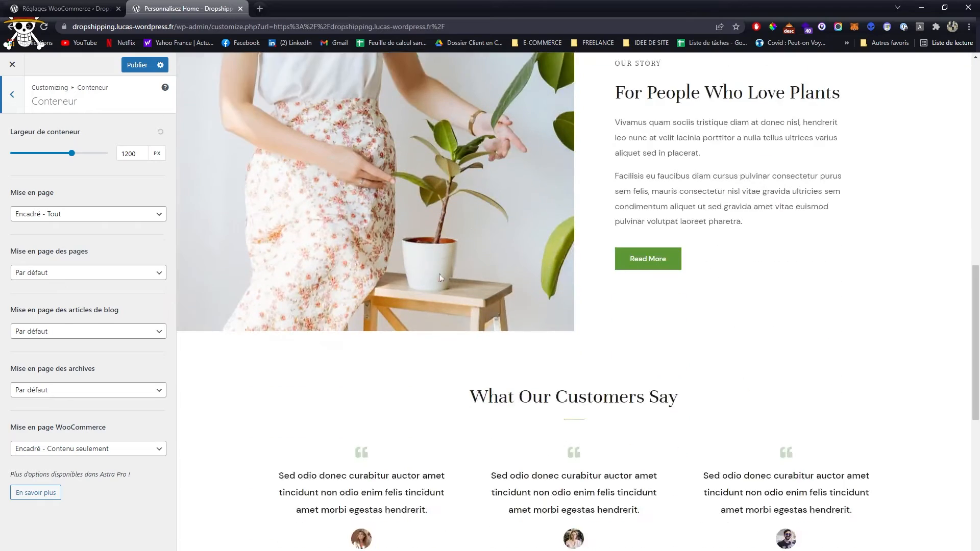
scroll(439, 274, "up", 5)
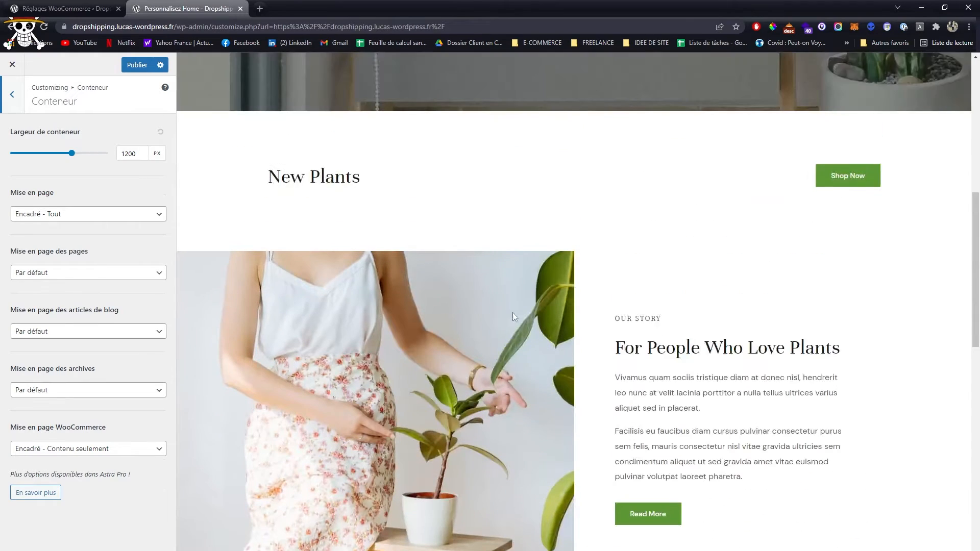
- Open the Boutons settings, compare the button presets in the preview and apply the filled preset with fully rounded ends
left_click(12, 105)
left_click(65, 197)
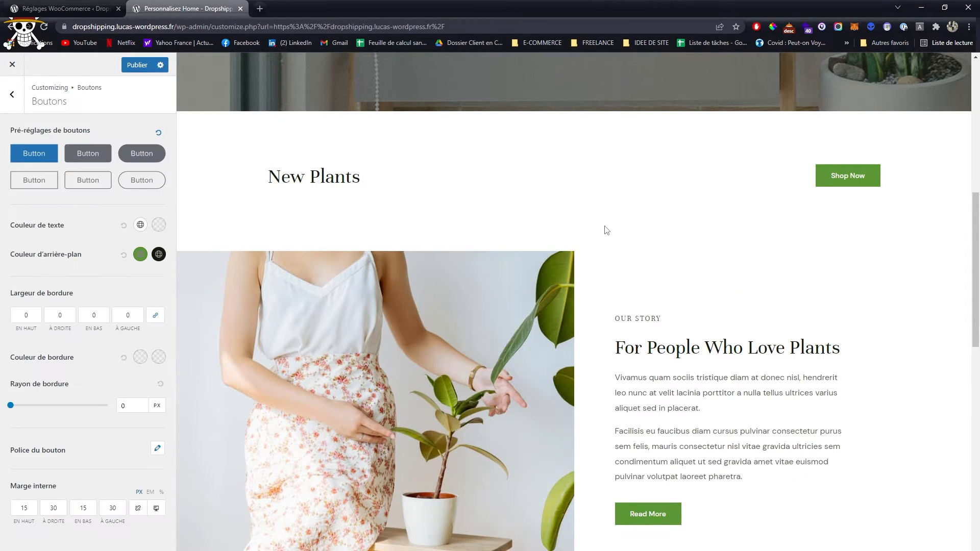
left_click(125, 155)
left_click(126, 176)
left_click(87, 180)
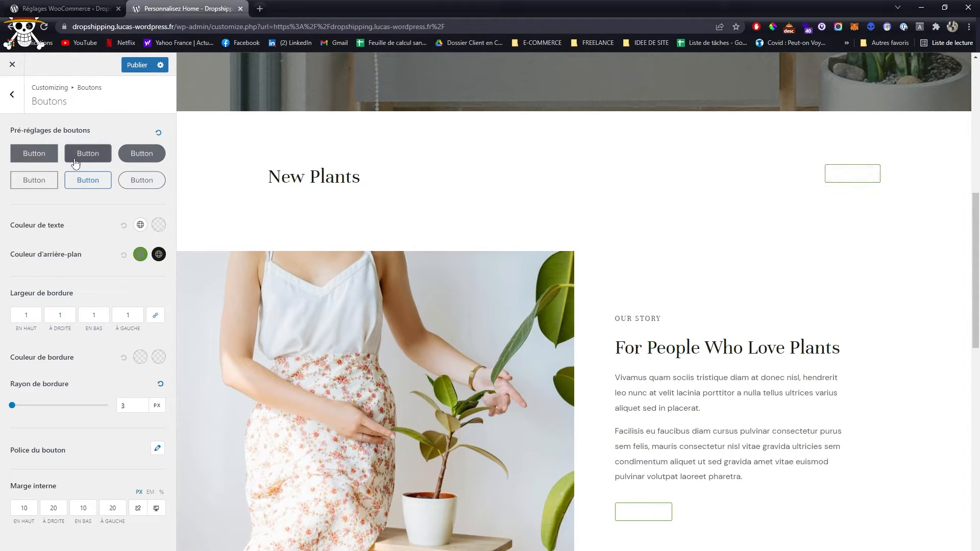
left_click(82, 155)
left_click(32, 158)
left_click(139, 154)
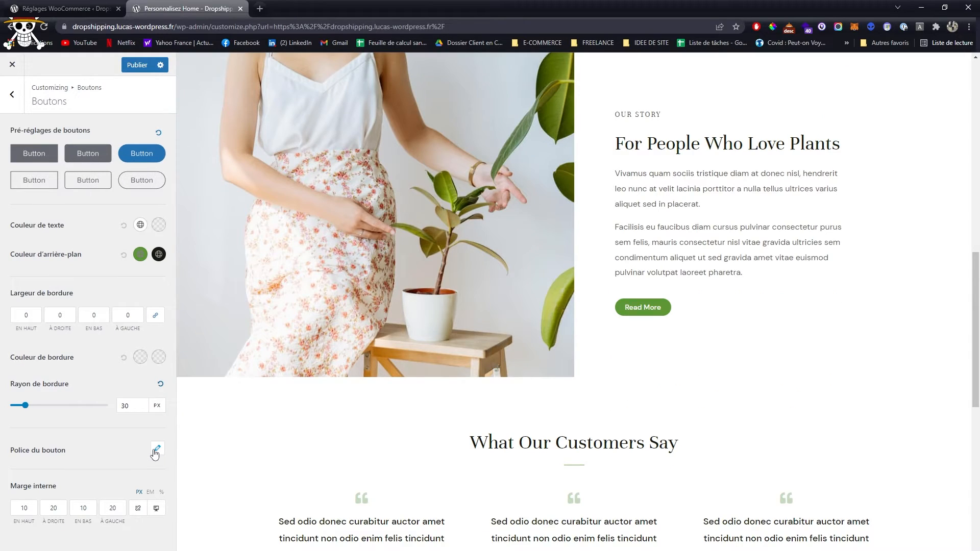
- Set the button font size to 18 px in the Police du bouton settings
left_click(156, 450)
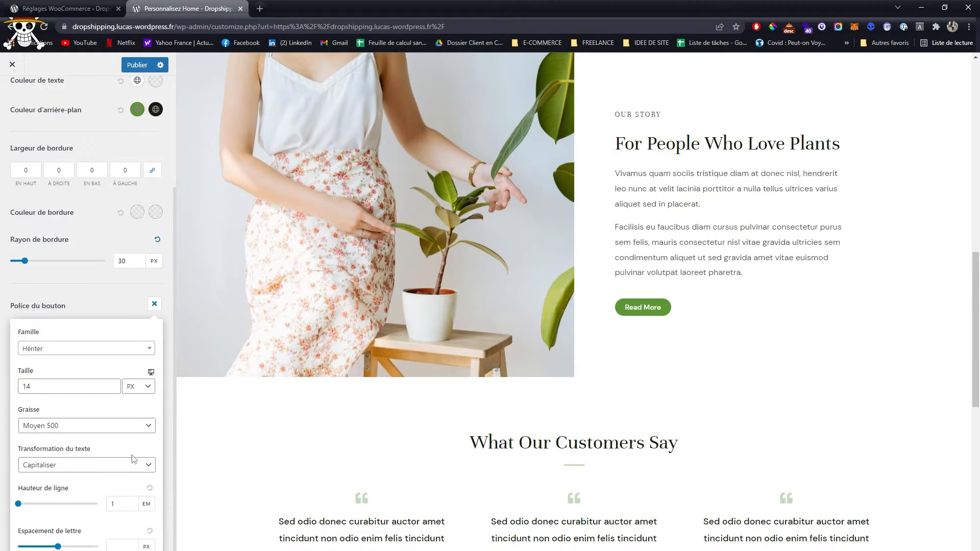
left_click(68, 387)
key("Up")
key("Up")
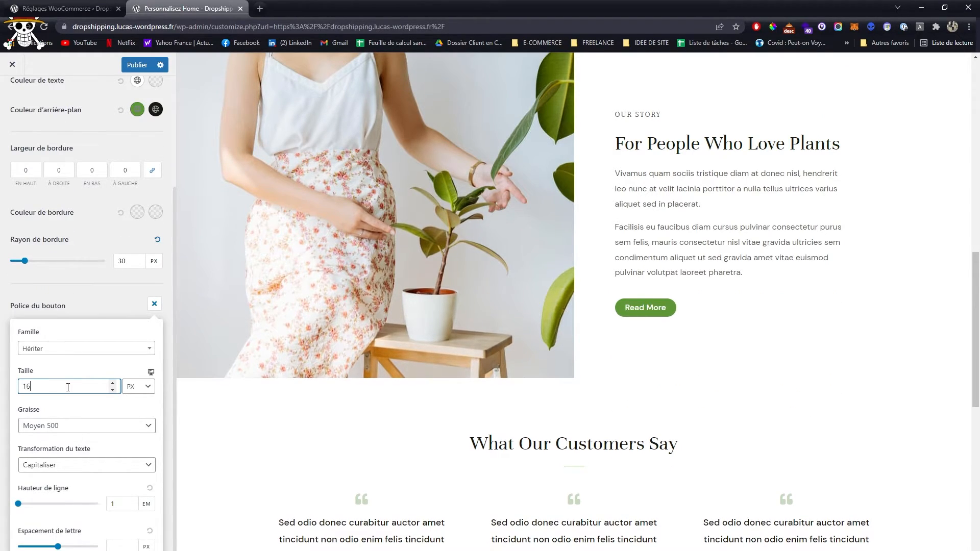
scroll(514, 378, "up", 4)
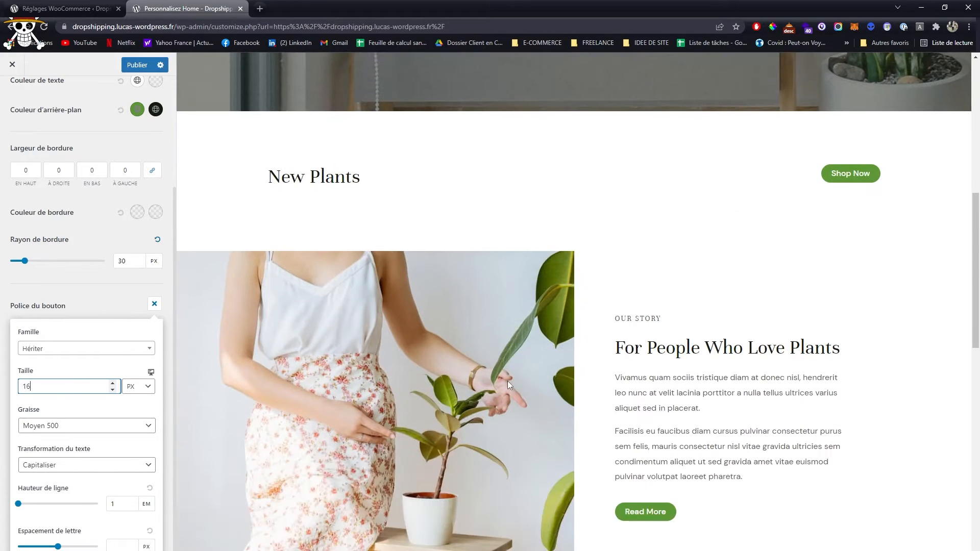
key("Up")
key("Up")
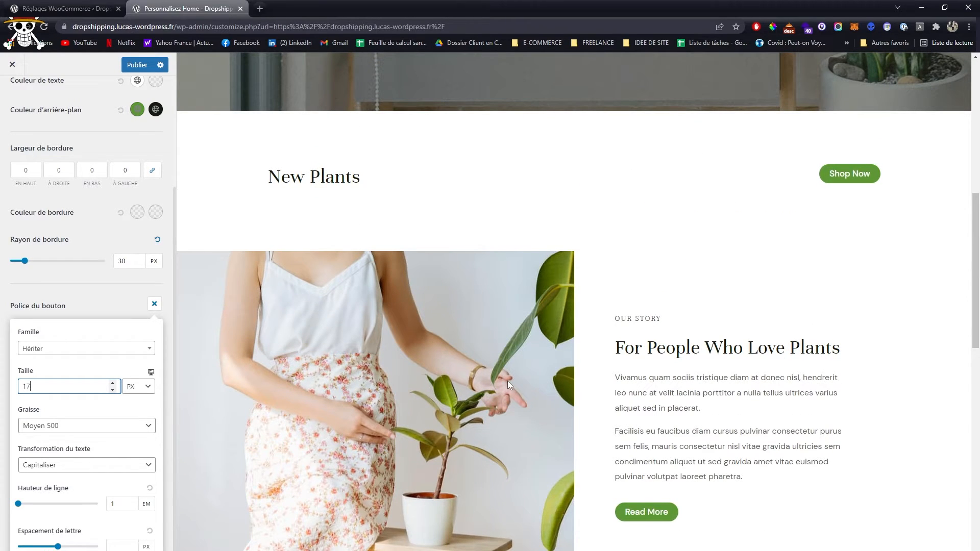
- Close the button font options, check the buttons in the home page preview and publish the changes
left_click(93, 316)
scroll(211, 342, "up", 1)
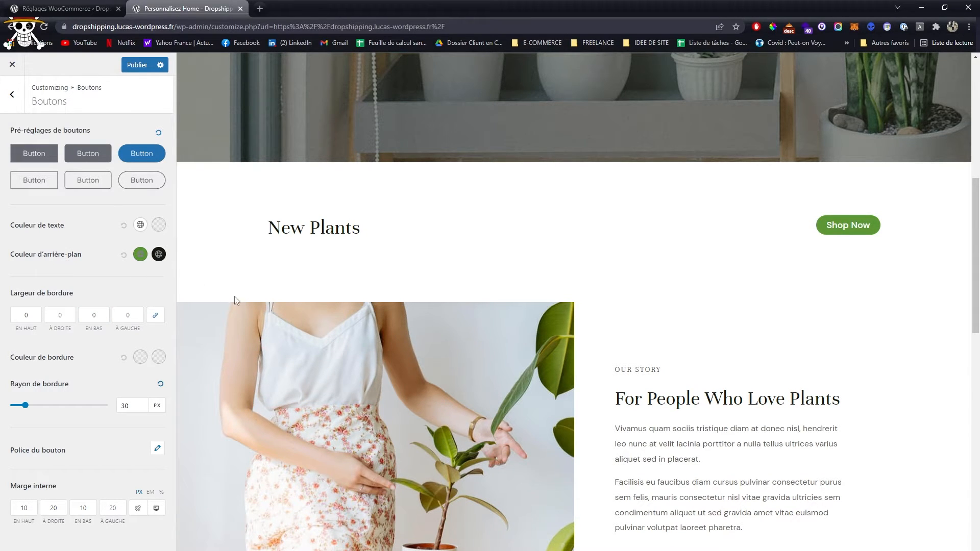
scroll(236, 300, "down", 8)
left_click(137, 65)
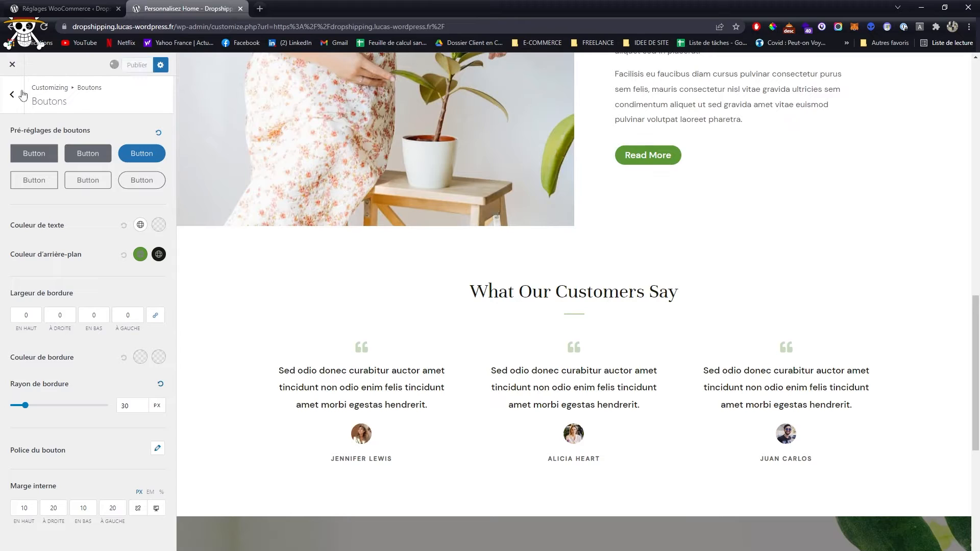
- Go to Constructeur d'en-tête and examine the En-tête transparent settings
left_click(22, 95)
left_click(22, 95)
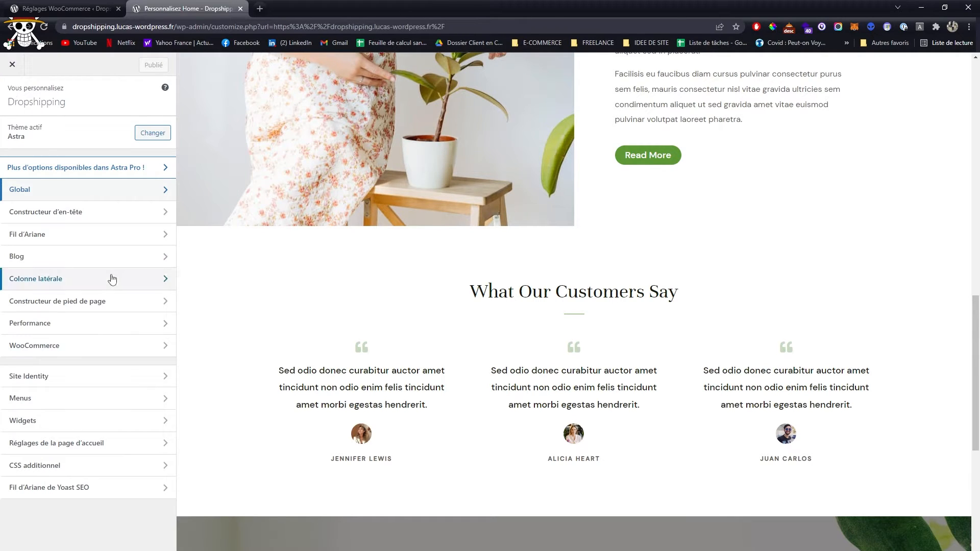
left_click(103, 214)
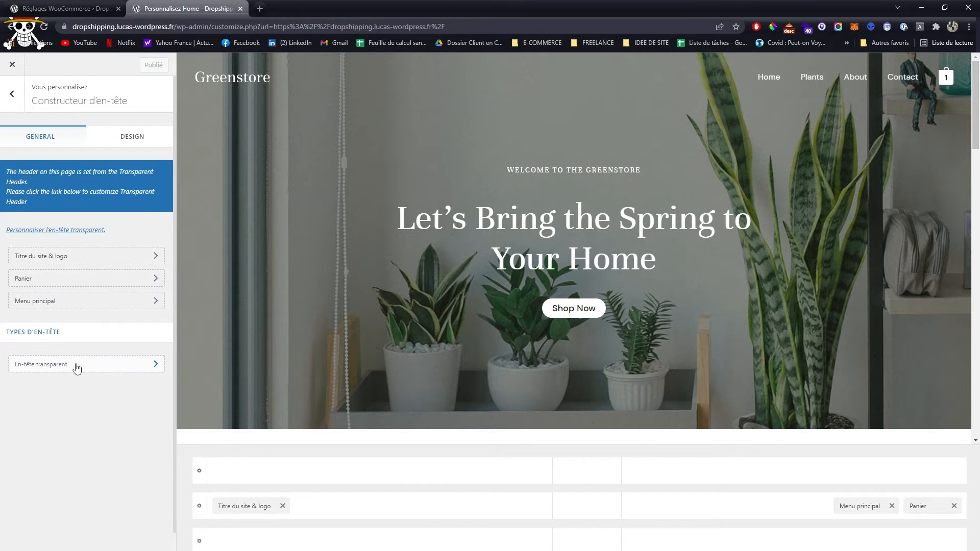
left_click(137, 364)
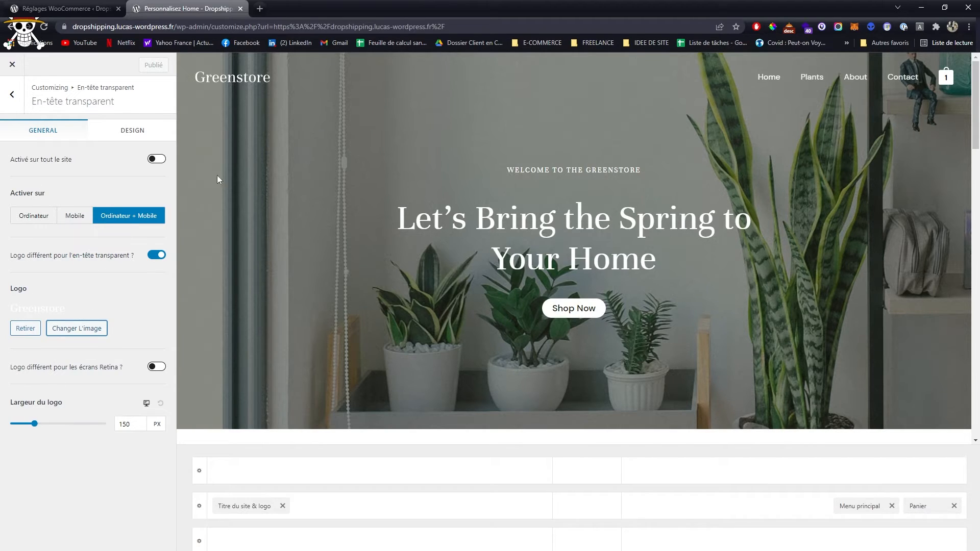
left_click(11, 97)
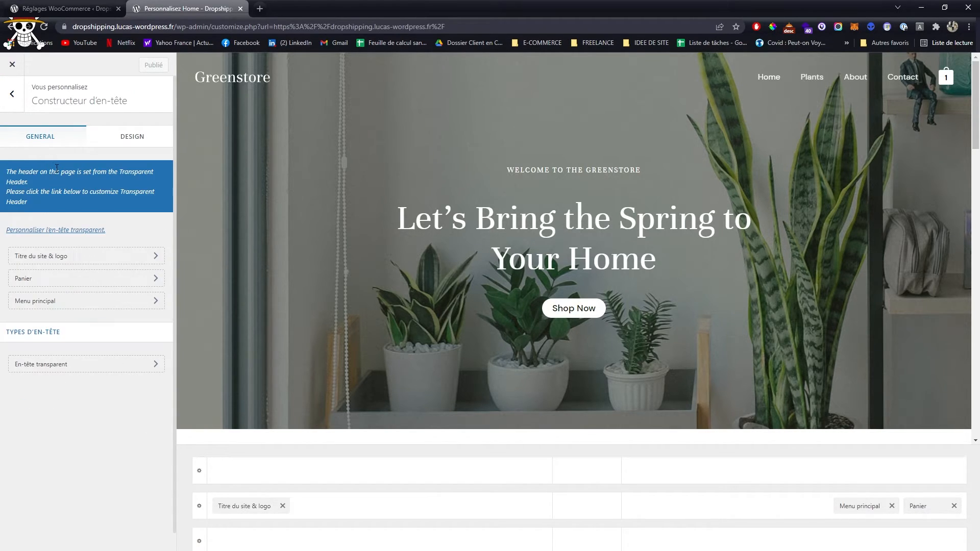
- Preview the Plants page with the Titre du site & logo settings open, and go to the Favicon settings
left_click(95, 265)
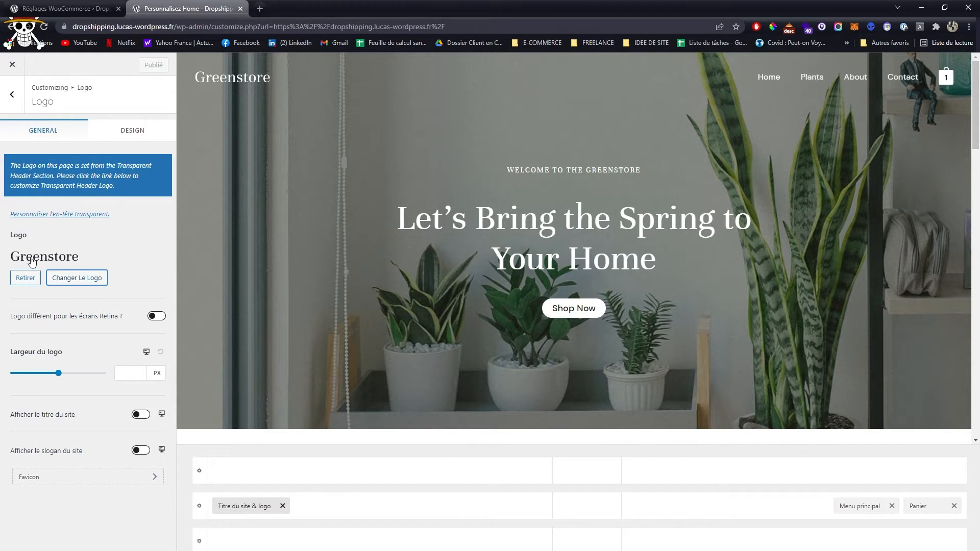
left_click(817, 76)
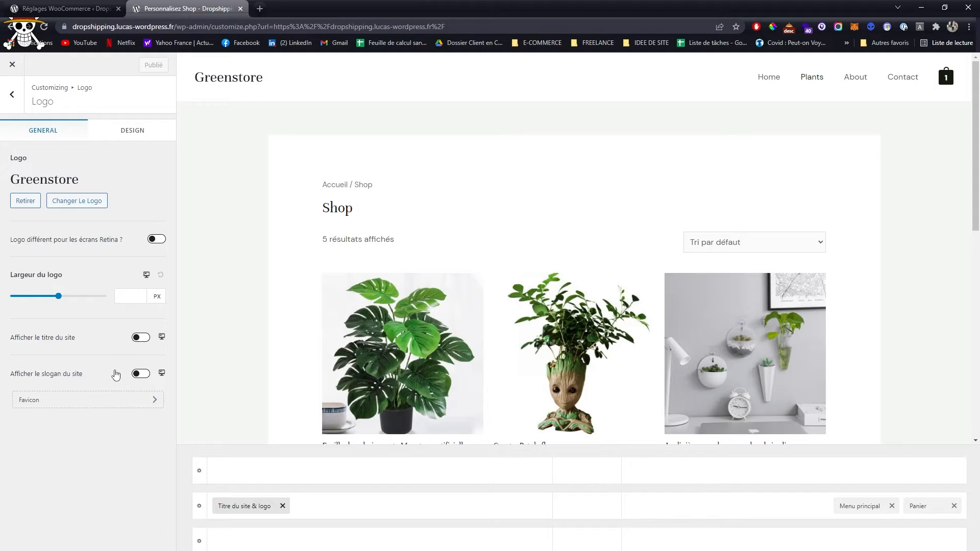
left_click(144, 402)
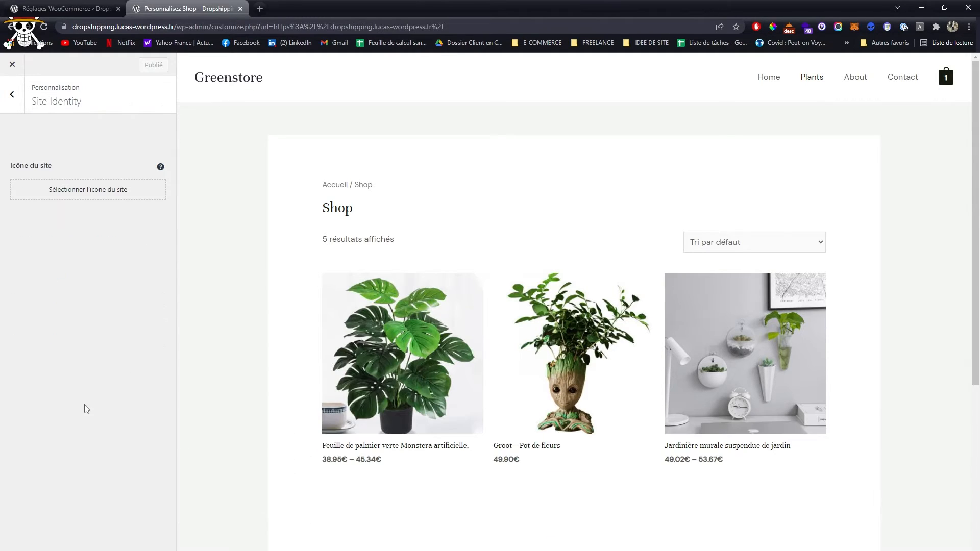
- Try to use the dark Greenstore logo from the media library as the site icon
left_click(71, 190)
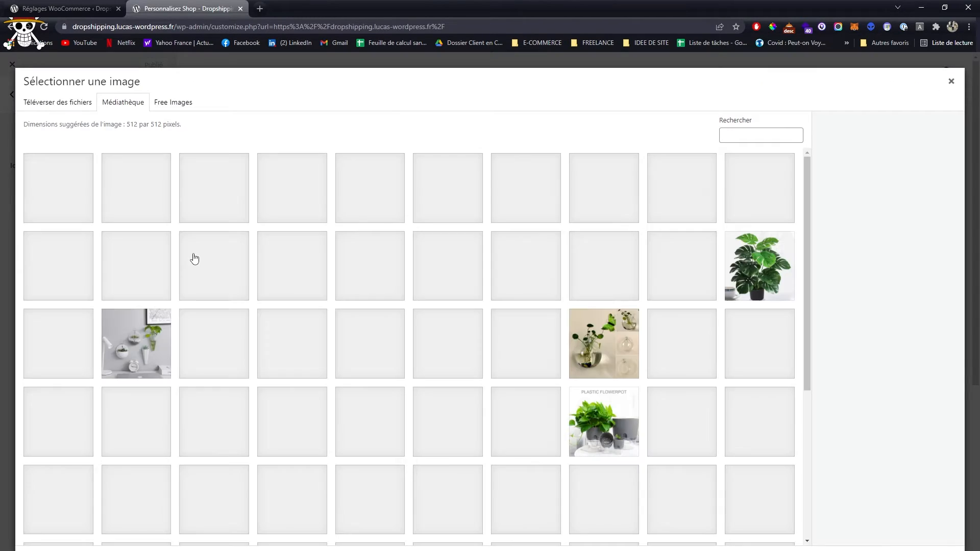
scroll(461, 369, "down", 5)
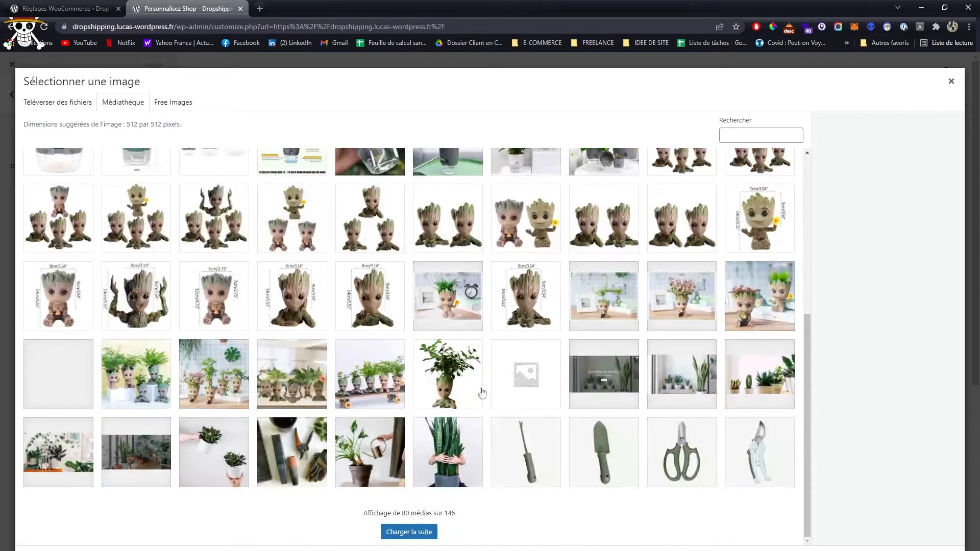
left_click(409, 532)
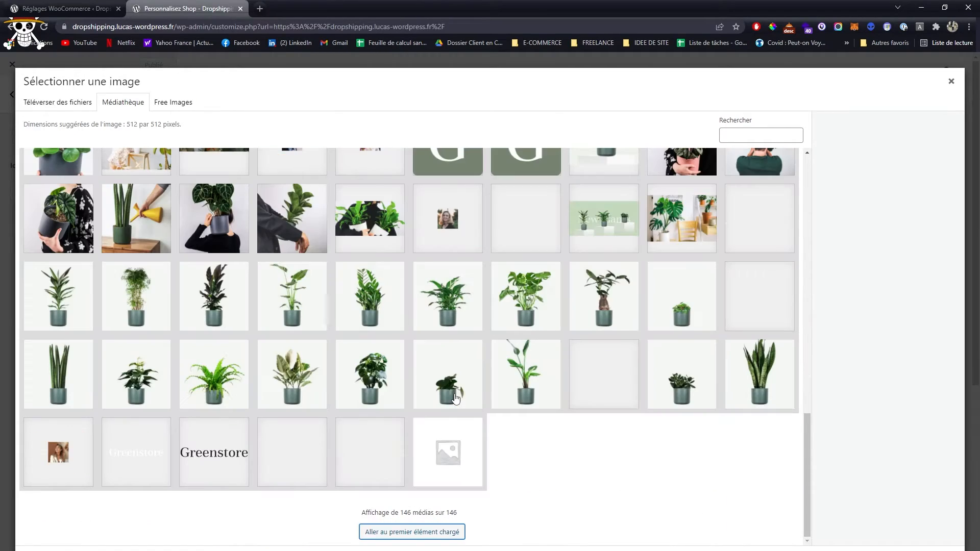
left_click(213, 452)
left_click(884, 539)
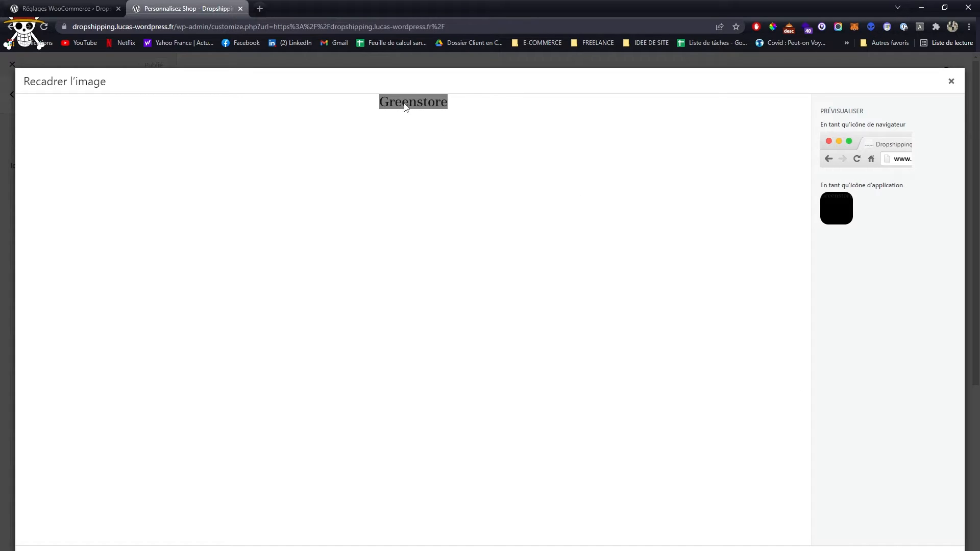
left_click_drag(404, 103, 401, 117)
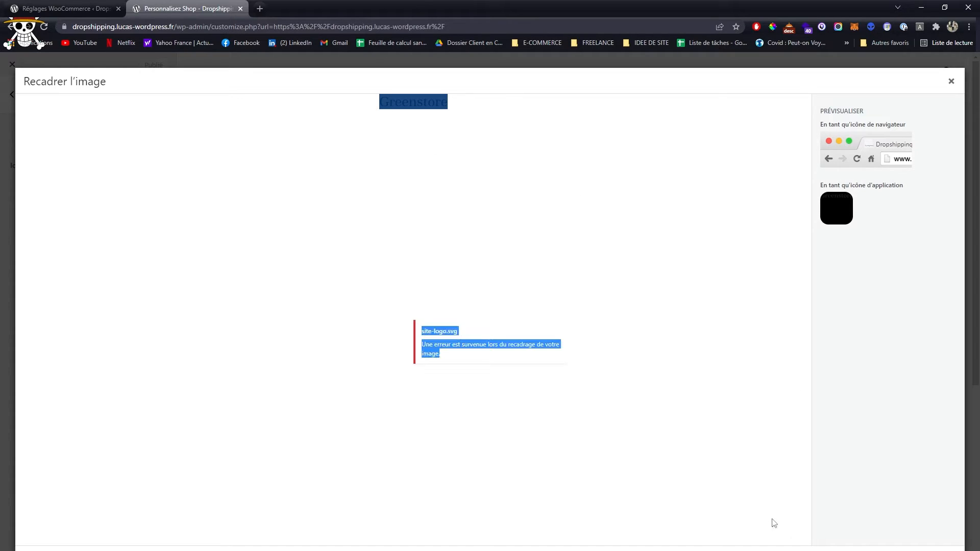
left_click(629, 283)
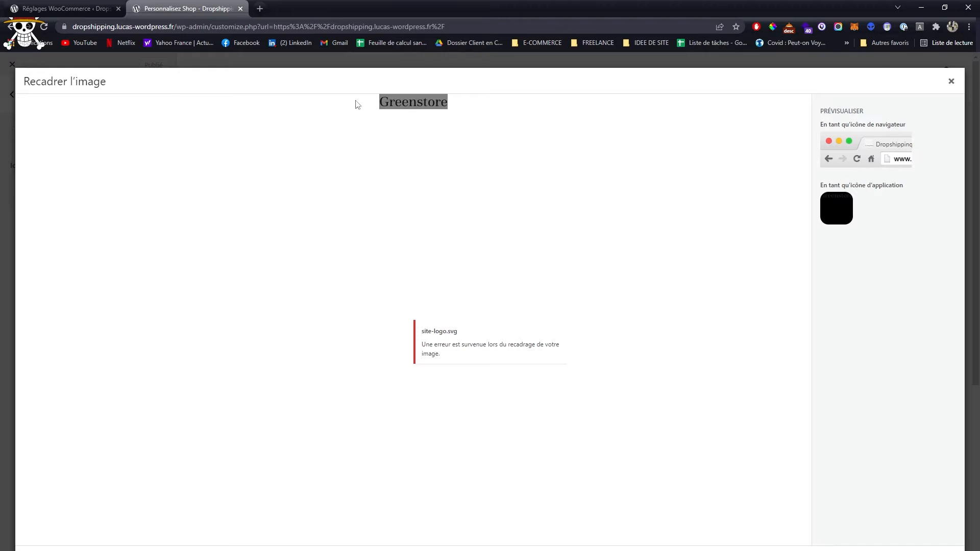
left_click(952, 82)
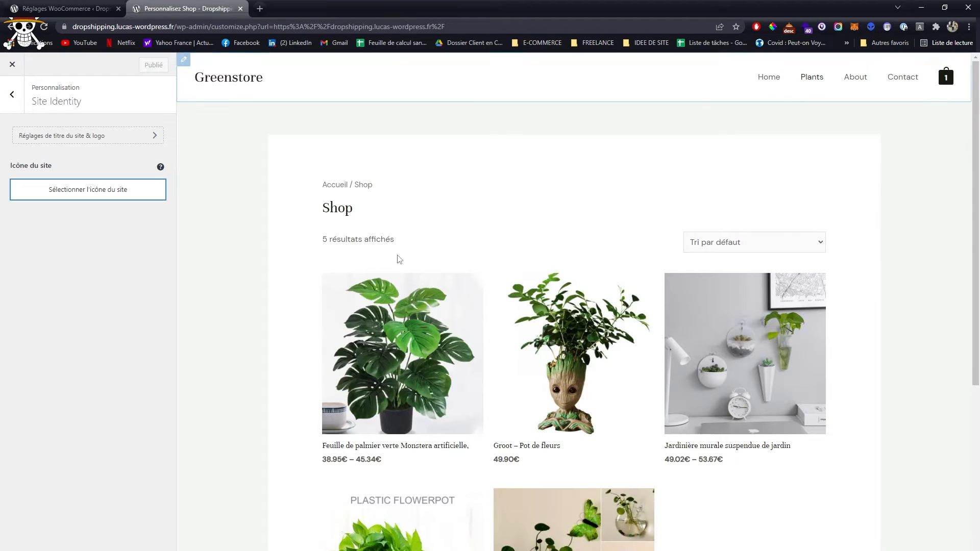
- Set a Groot flowerpot image from the media library as the site icon, keeping the default crop, and publish
left_click(70, 192)
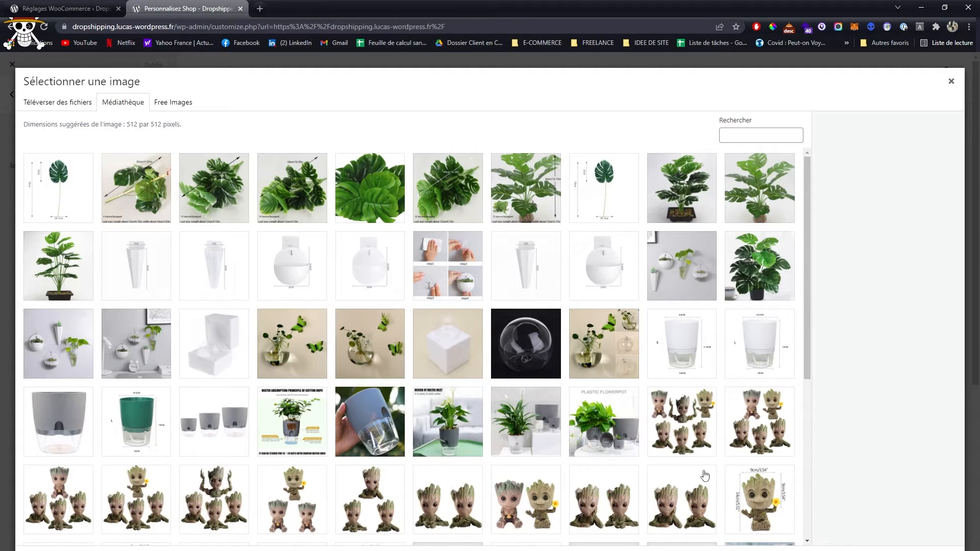
scroll(684, 467, "down", 2)
scroll(378, 432, "down", 1)
left_click(530, 429)
left_click(926, 550)
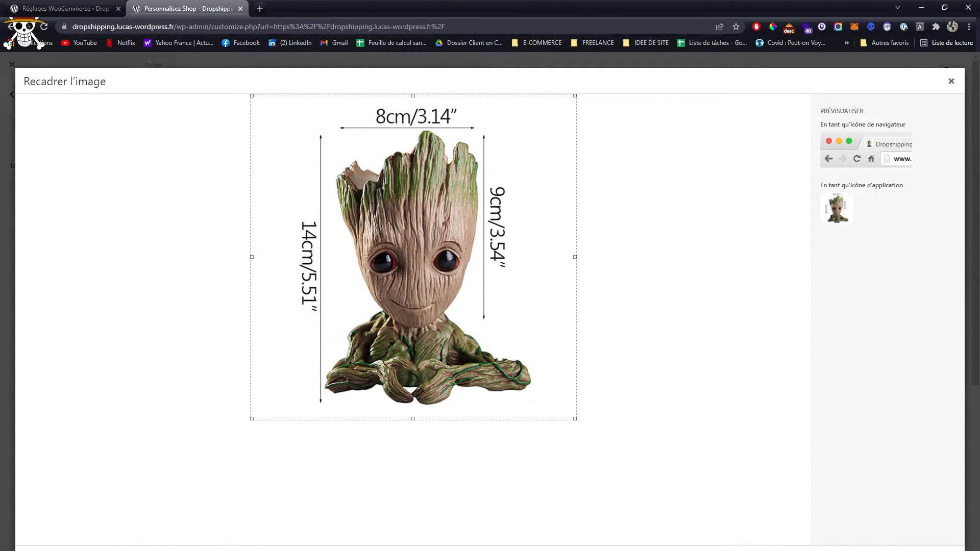
left_click(926, 550)
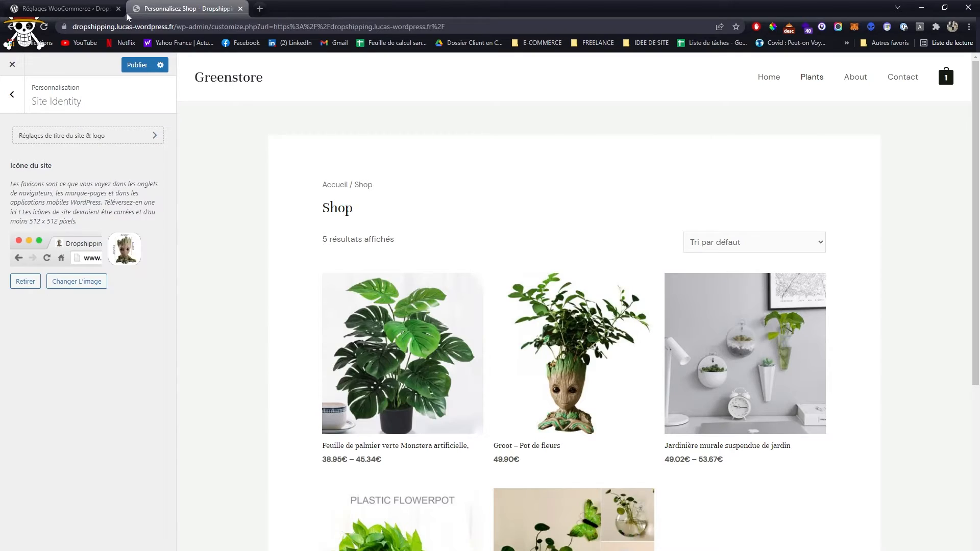
left_click(137, 65)
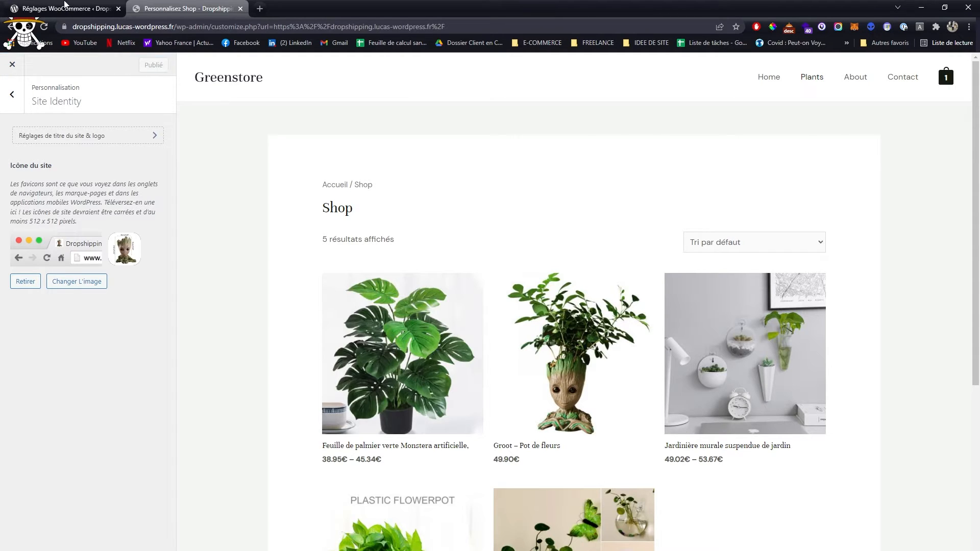
- Open the live shop in a new browser tab and check its site icon and home page
left_click(66, 9)
middle_click(61, 67)
left_click(258, 11)
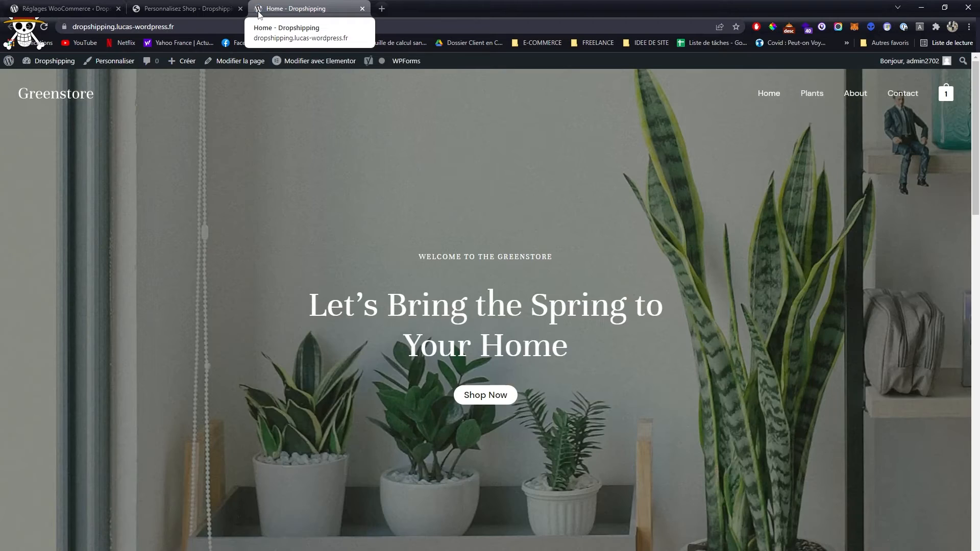
scroll(397, 220, "down", 6)
scroll(397, 219, "up", 6)
- Return to the customizer and move Menu principal to the centre of the main header row
left_click(188, 6)
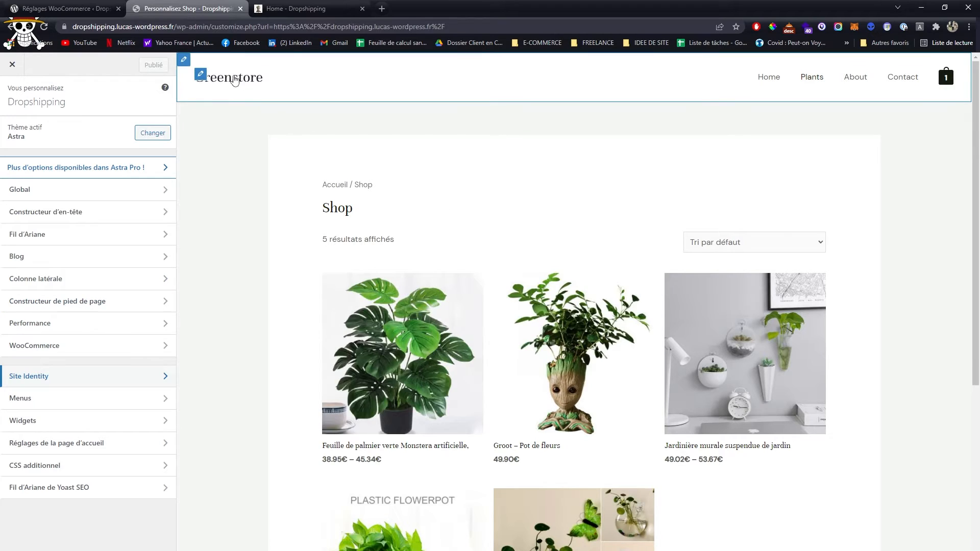
left_click(754, 64)
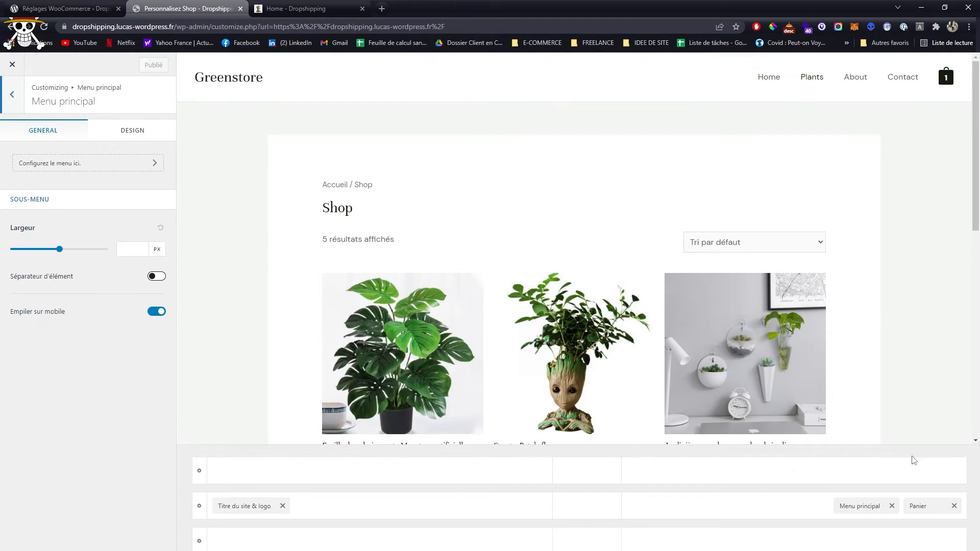
left_click_drag(858, 506, 582, 516)
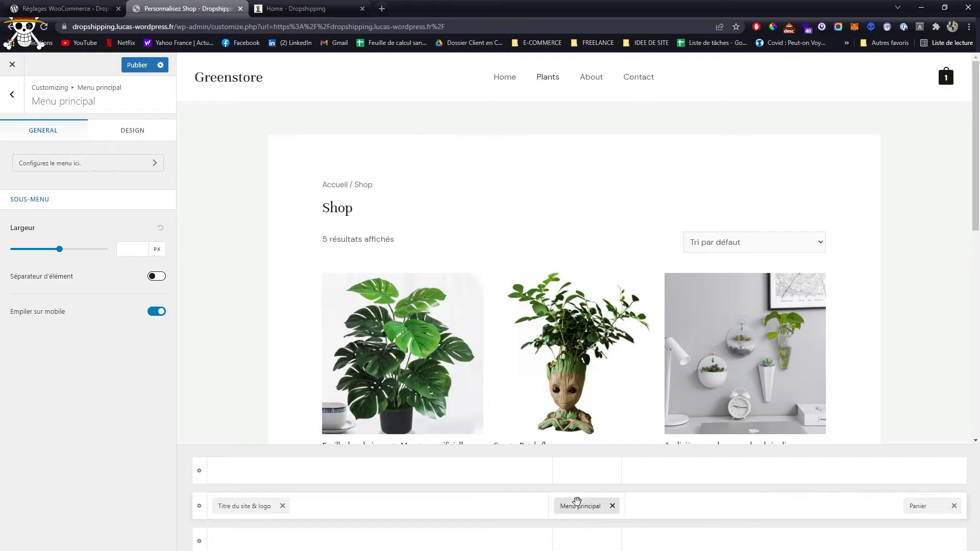
mouse_move(947, 83)
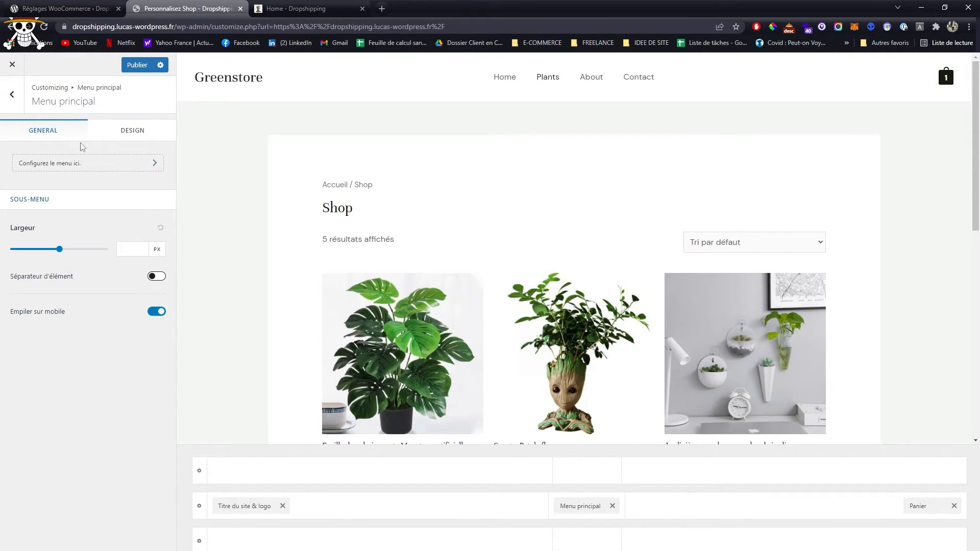
- Enable Afficher le total du panier in the header's Panier settings
left_click(11, 95)
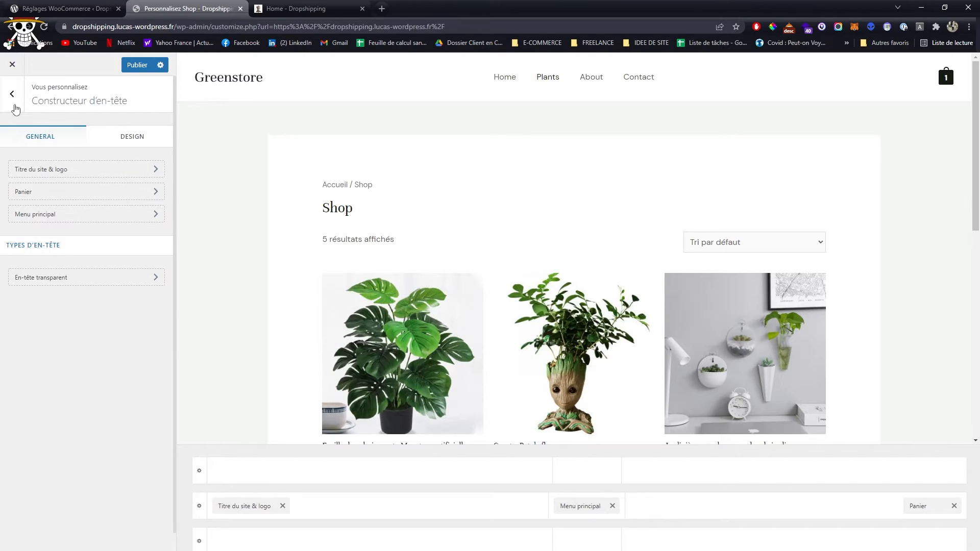
left_click(132, 192)
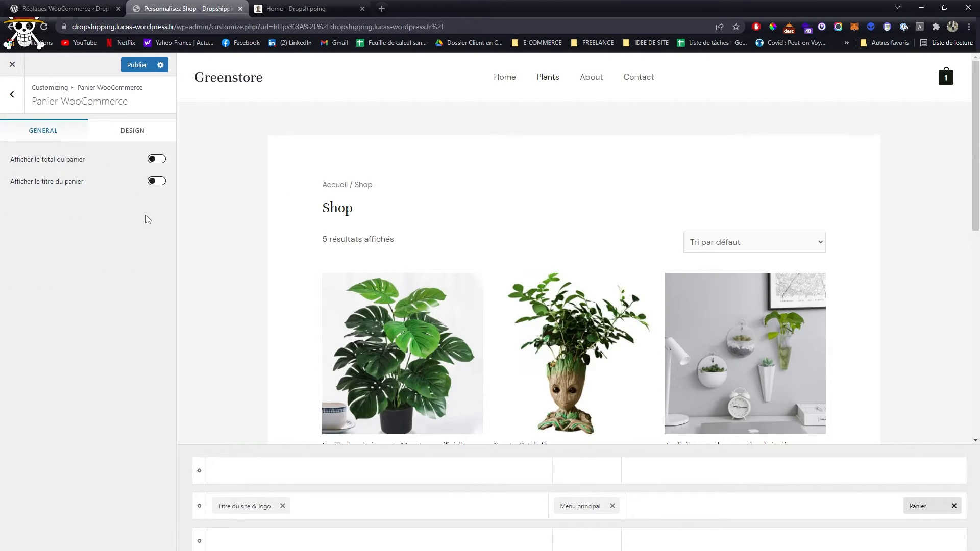
left_click(157, 160)
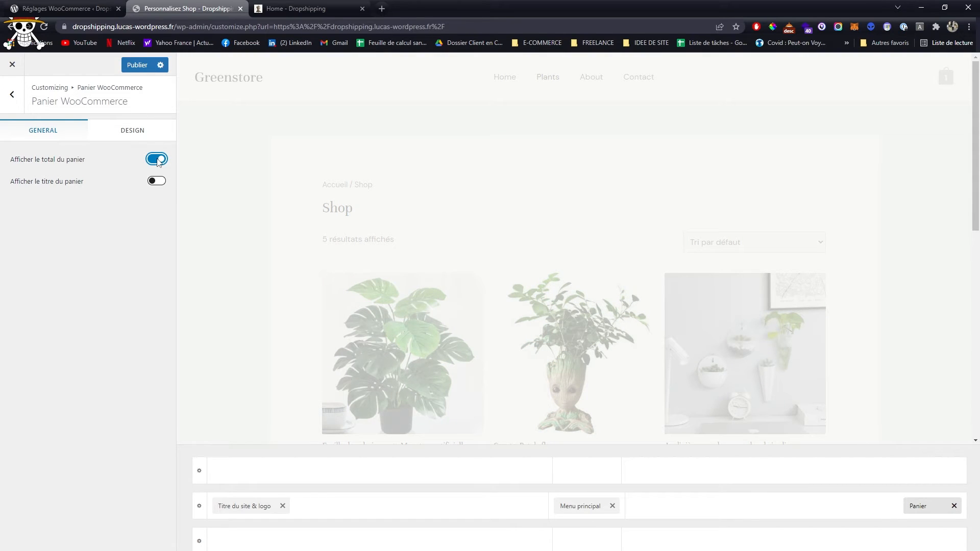
- Try the Fil d'Ariane header position À l'intérieur, settle on Après, and publish the changes
mouse_move(943, 84)
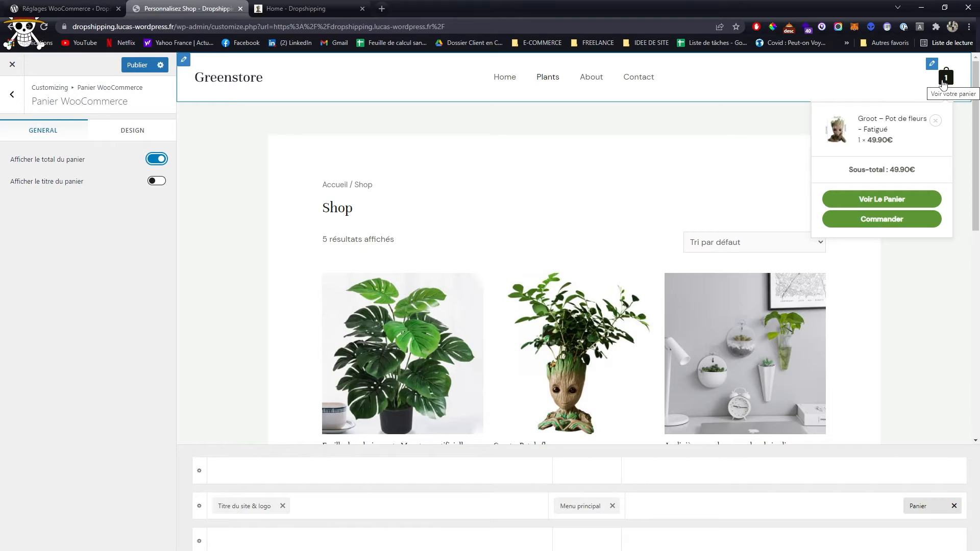
left_click(12, 95)
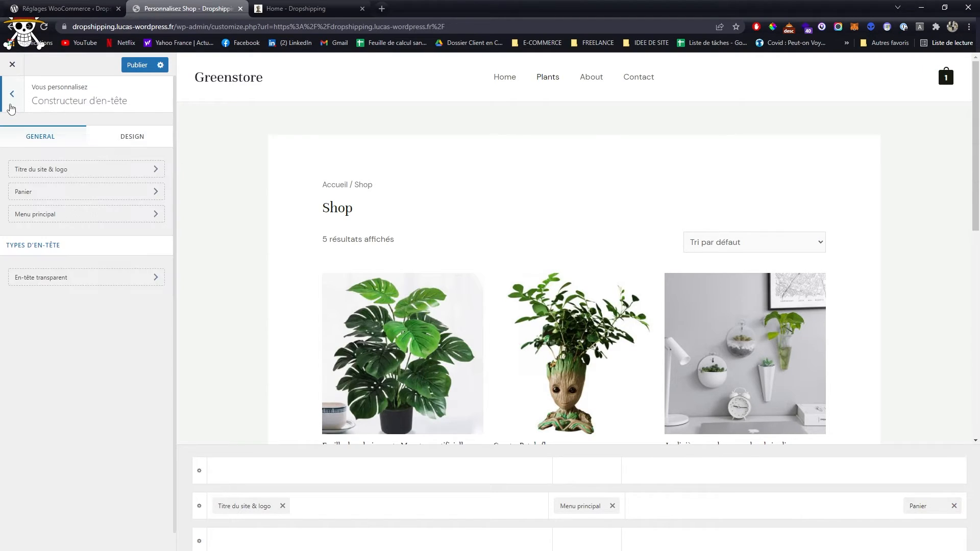
left_click(11, 107)
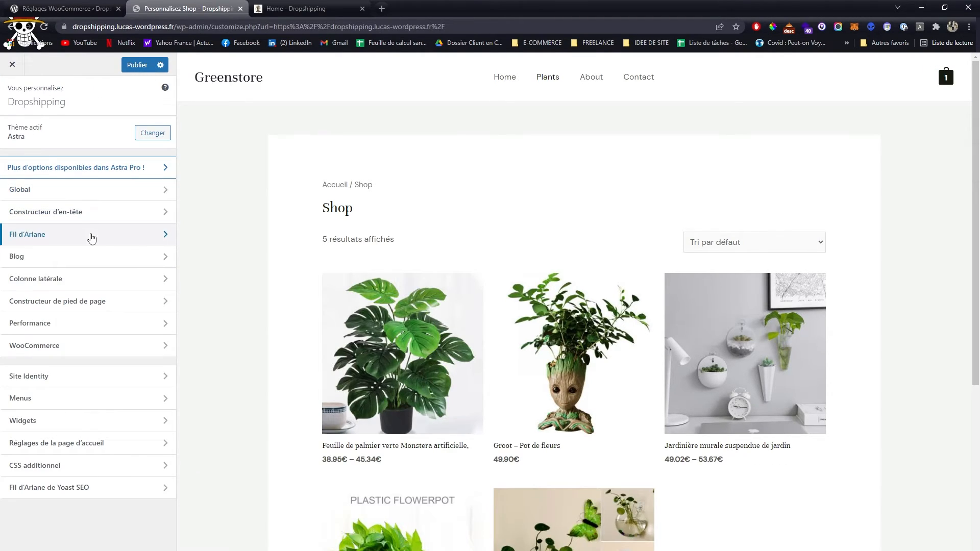
left_click(136, 238)
left_click(134, 152)
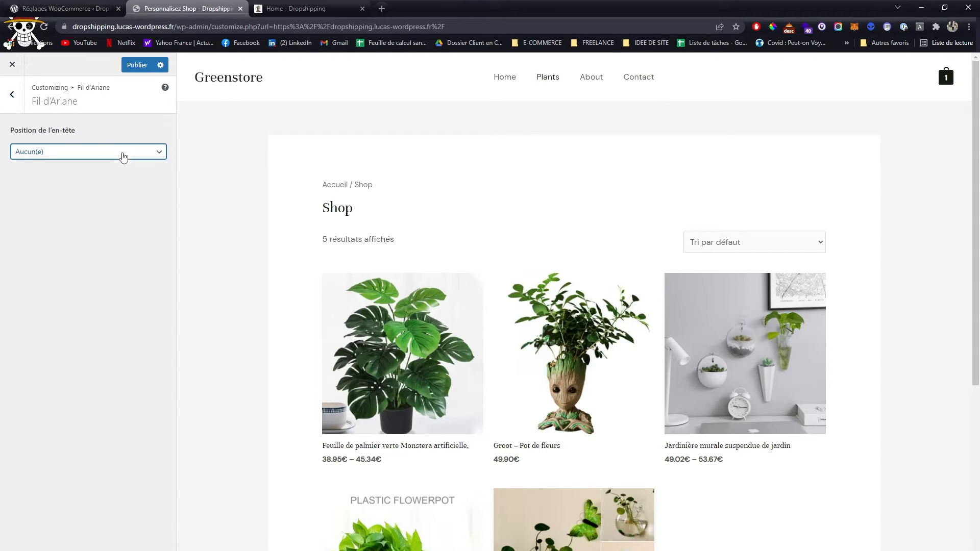
left_click(140, 154)
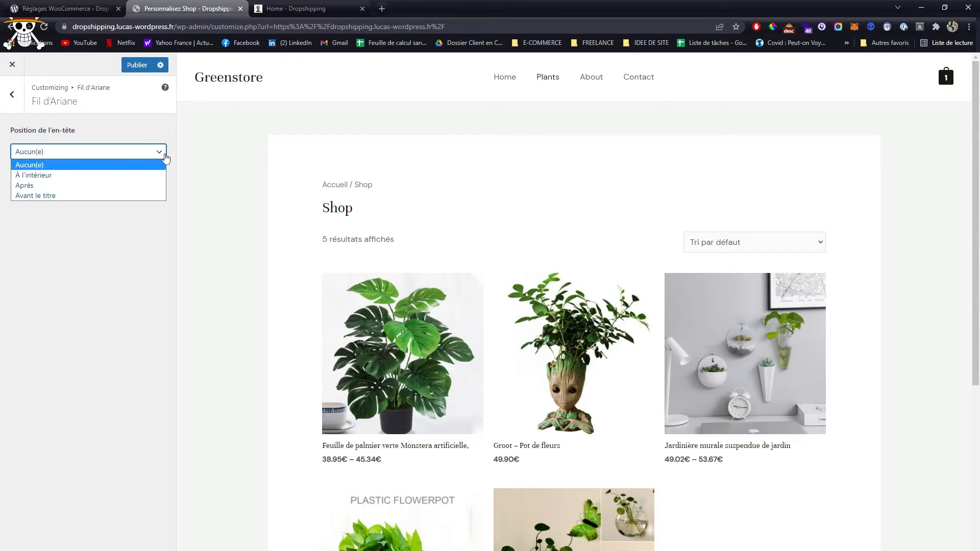
left_click(82, 175)
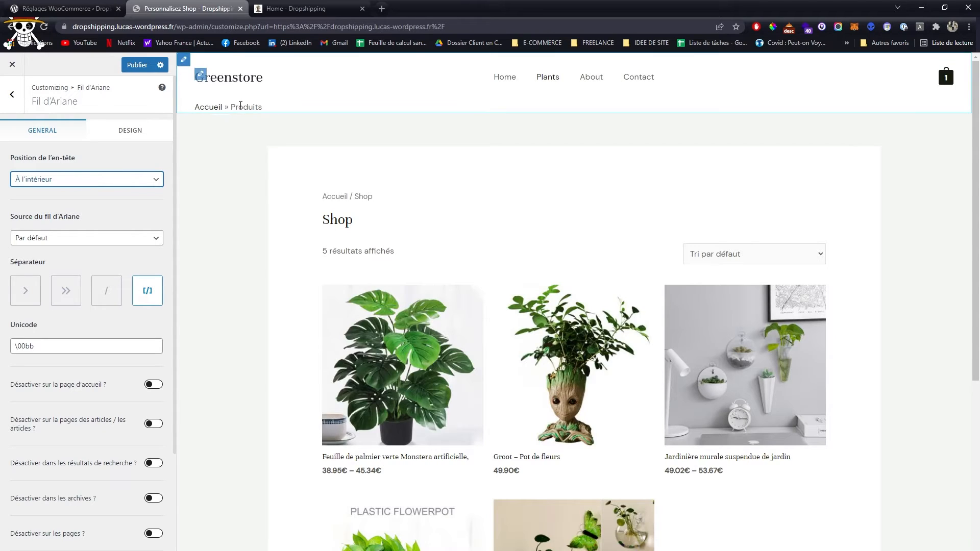
left_click(90, 180)
left_click(77, 213)
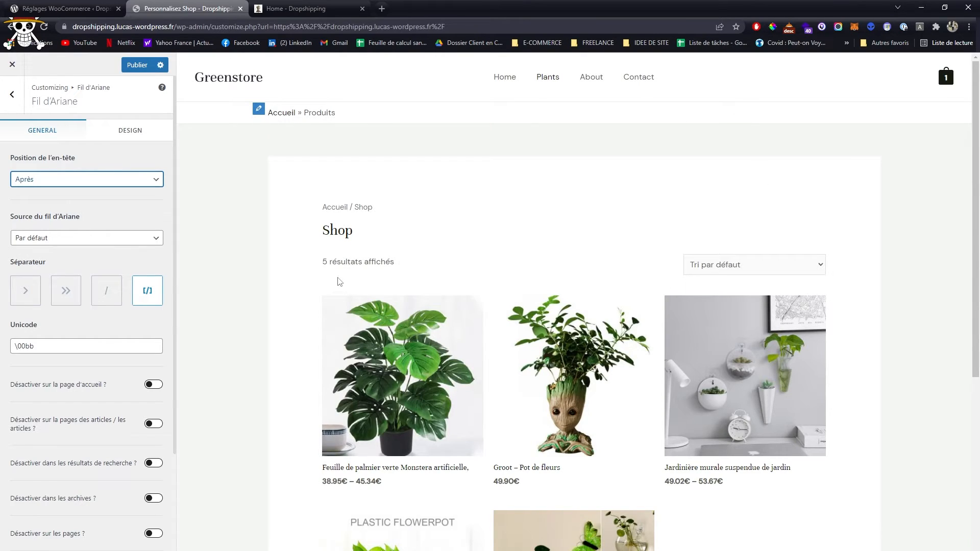
left_click(12, 95)
left_click(131, 69)
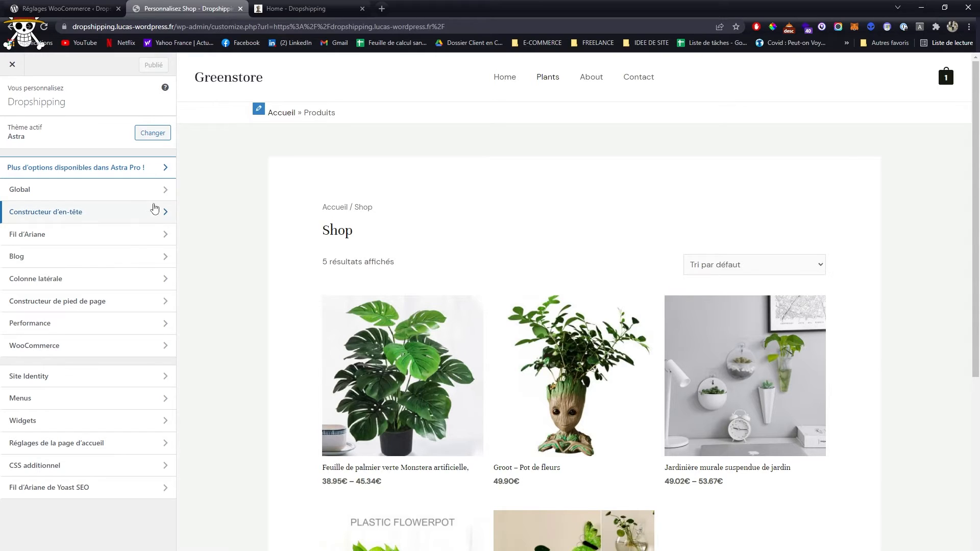
- Look over the shop page preview down to its footer and open the customizer's Performance settings
scroll(342, 258, "down", 1)
scroll(342, 258, "up", 1)
scroll(342, 257, "down", 7)
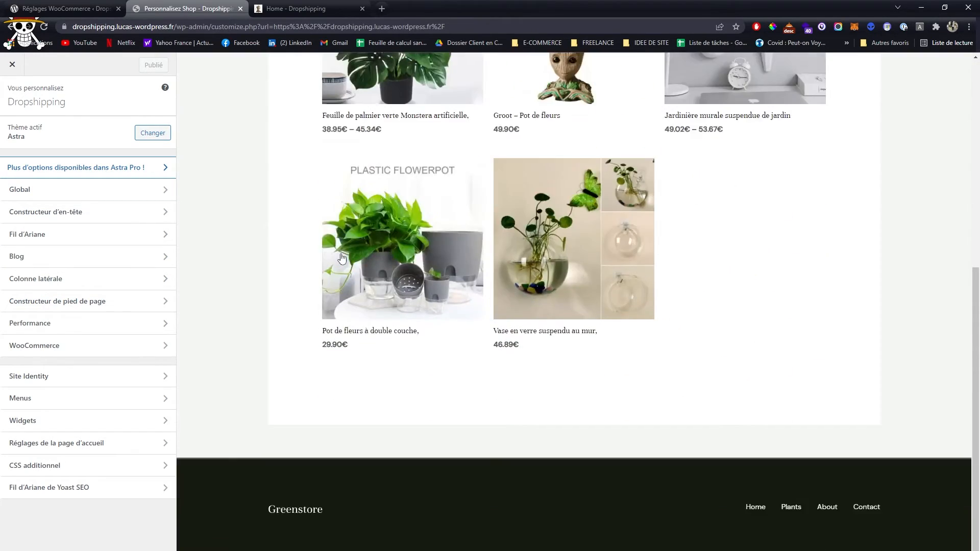
scroll(342, 258, "up", 7)
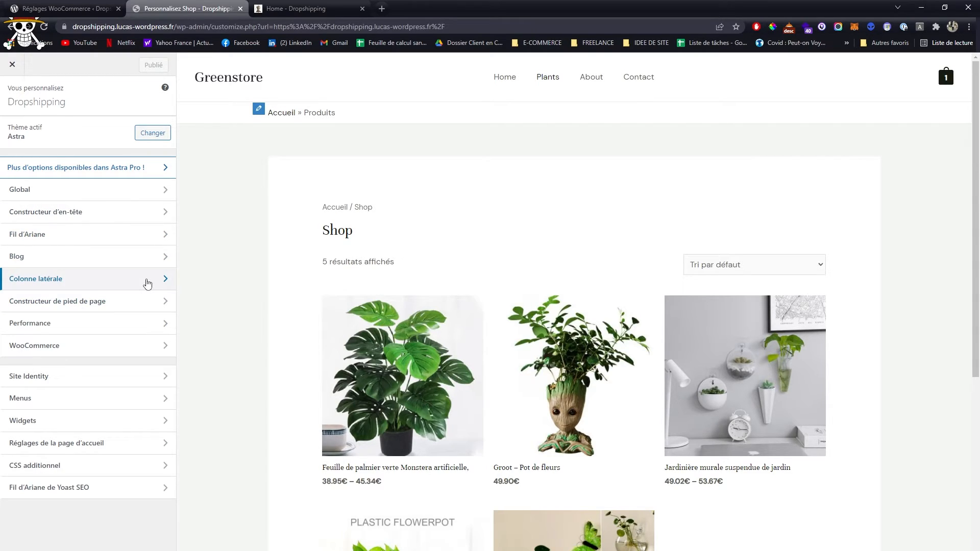
scroll(285, 308, "down", 7)
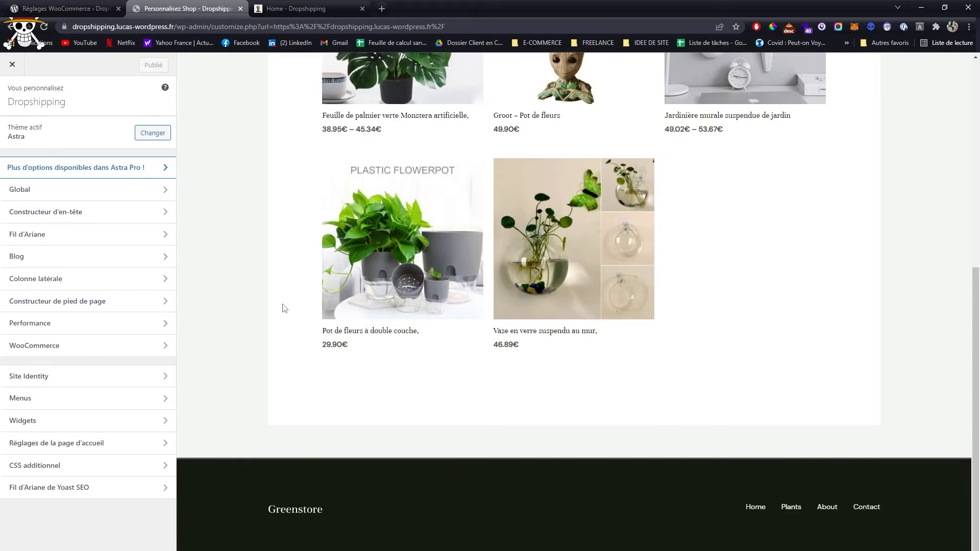
left_click(145, 323)
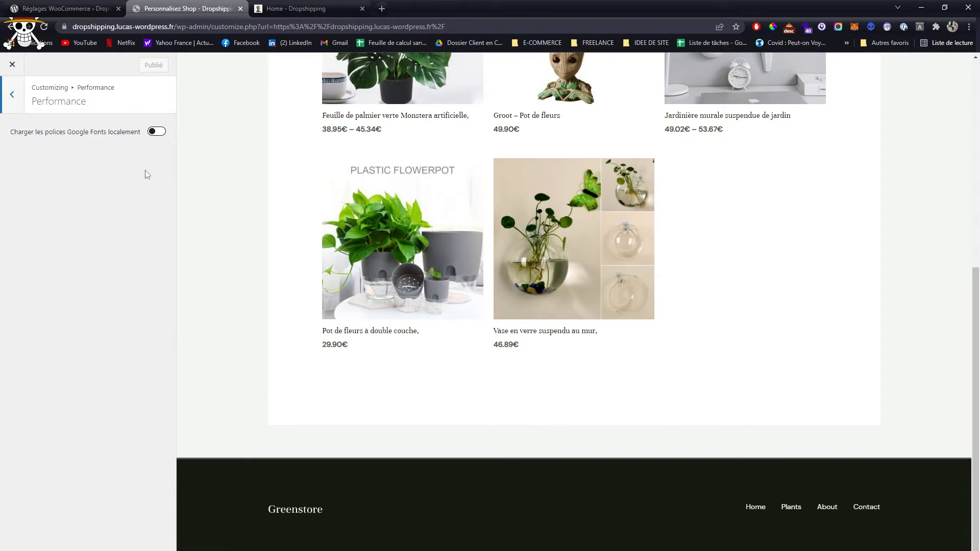
- Shorten the footer's Copyright text to "[copyright] [current_year] [site_title]." by deleting the "Powered by" part, and publish
left_click(186, 466)
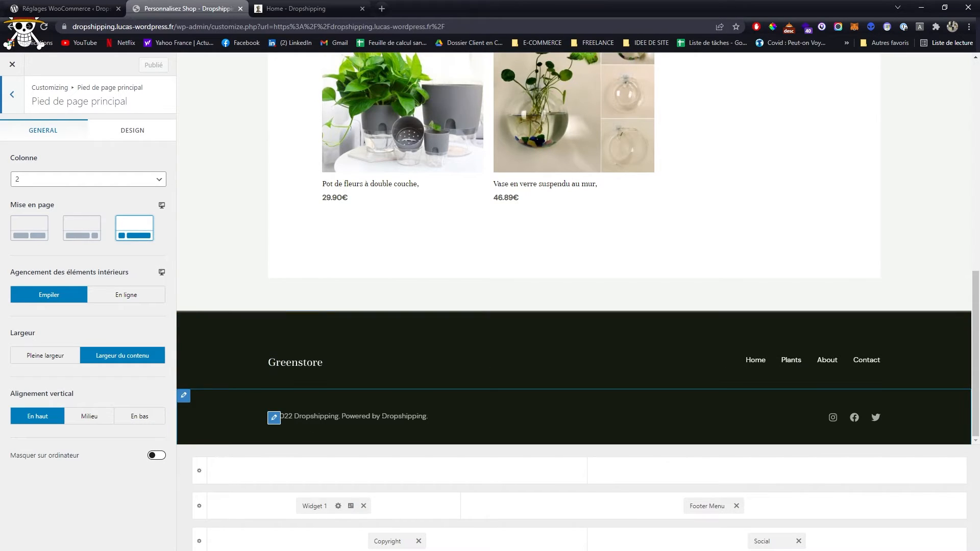
left_click(386, 541)
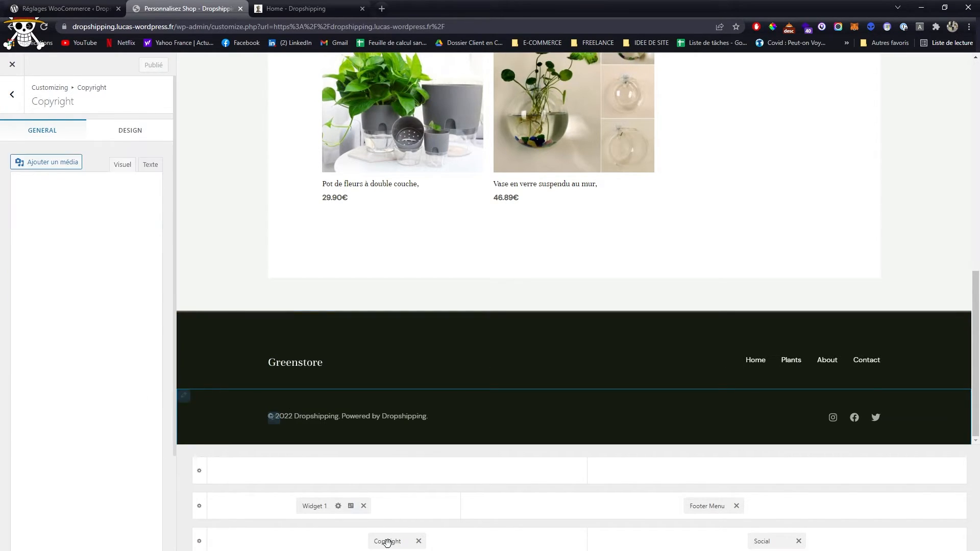
left_click_drag(98, 255, 155, 244)
key("BackSpace")
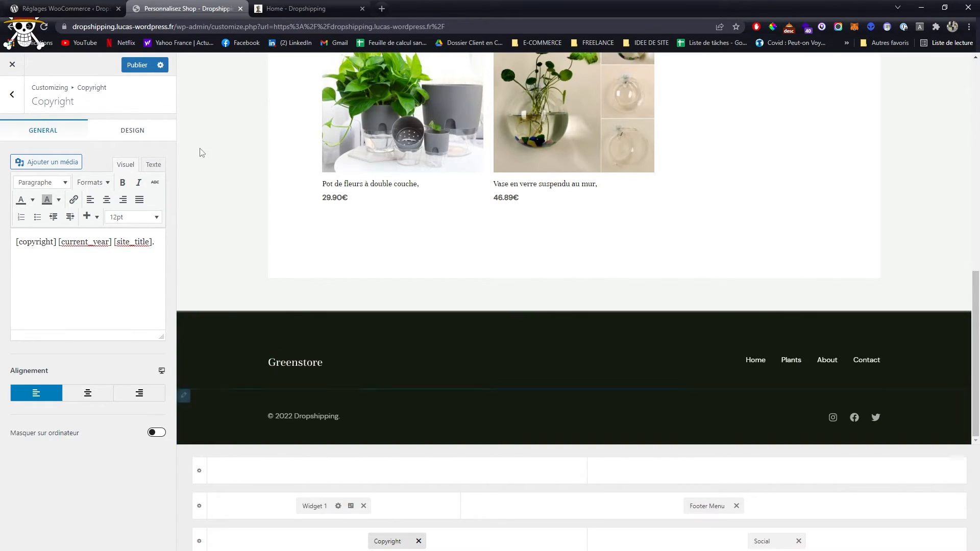
left_click(133, 70)
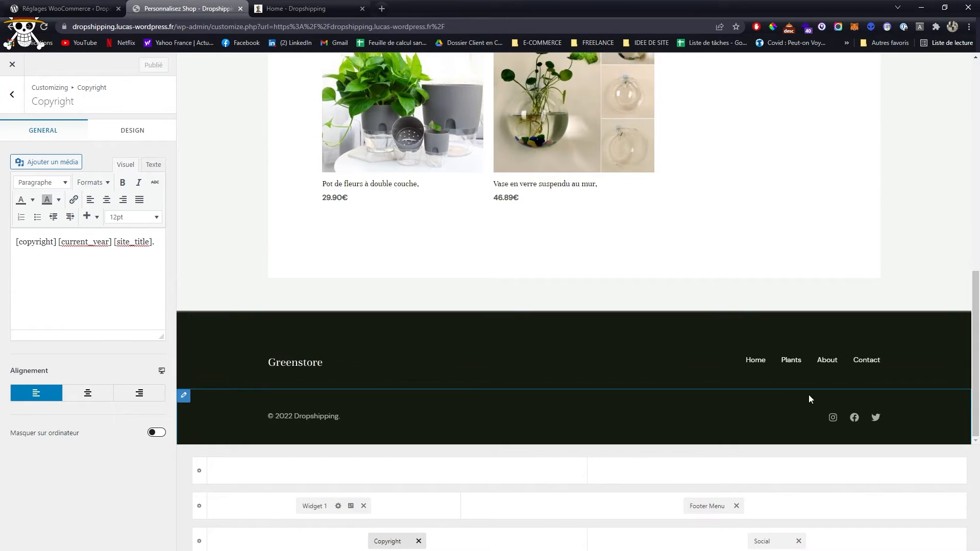
- Examine the footer's Social element and the networks available to add, and return to the main customizer sections
left_click(779, 541)
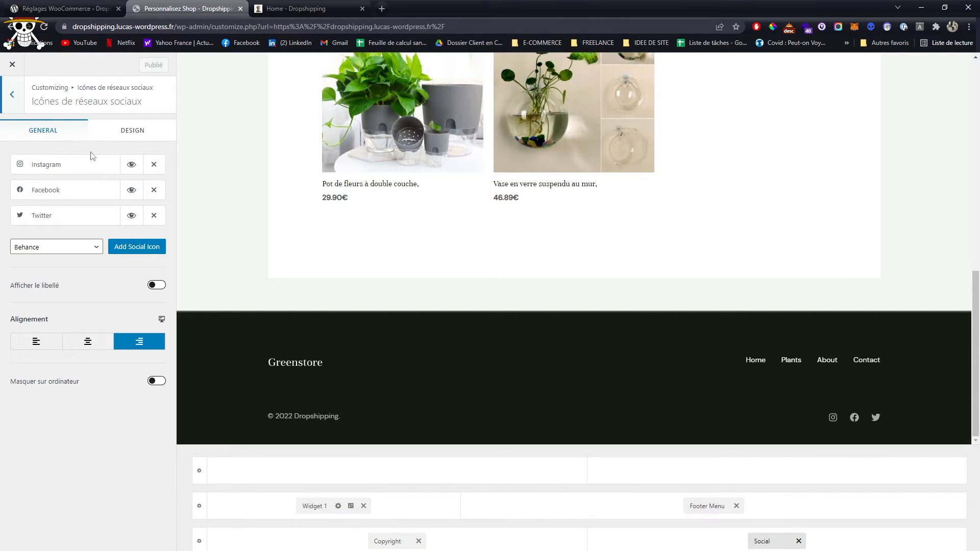
left_click(64, 247)
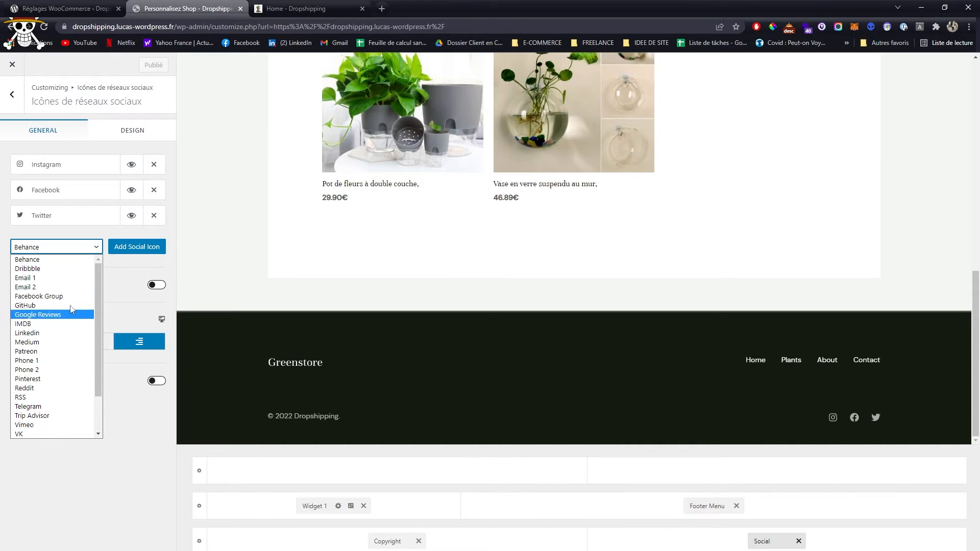
left_click(121, 271)
left_click(10, 94)
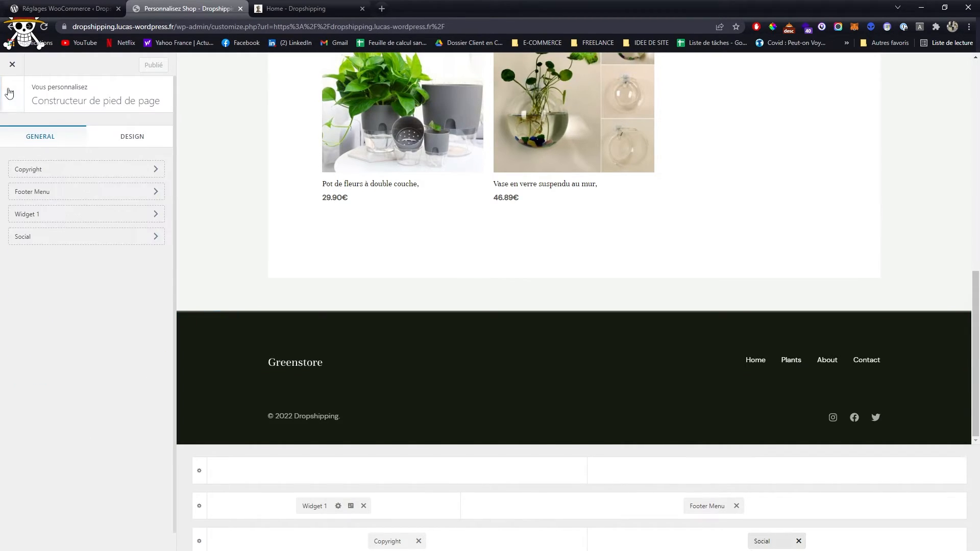
left_click(10, 93)
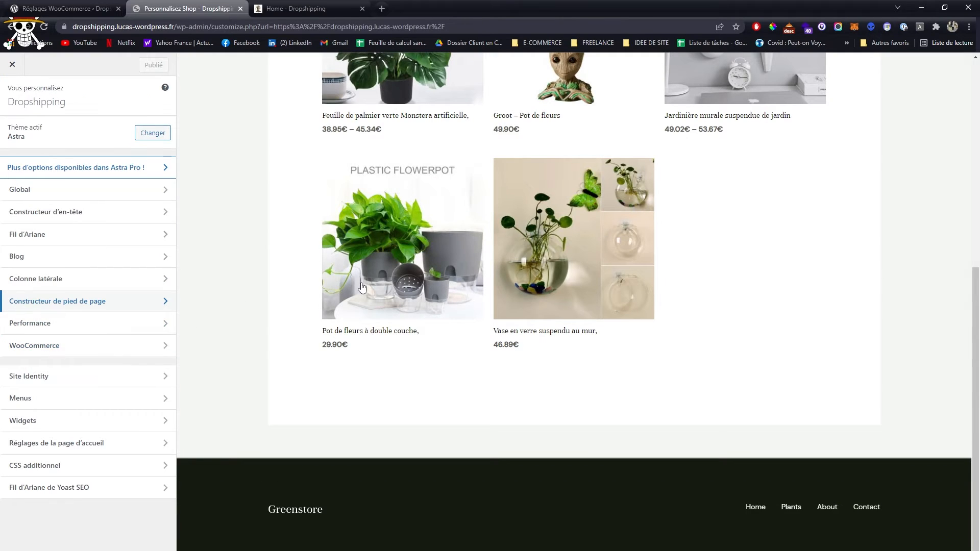
- Review the customizer's WooCommerce sections and look through the product grid and footer in the shop preview
left_click(145, 351)
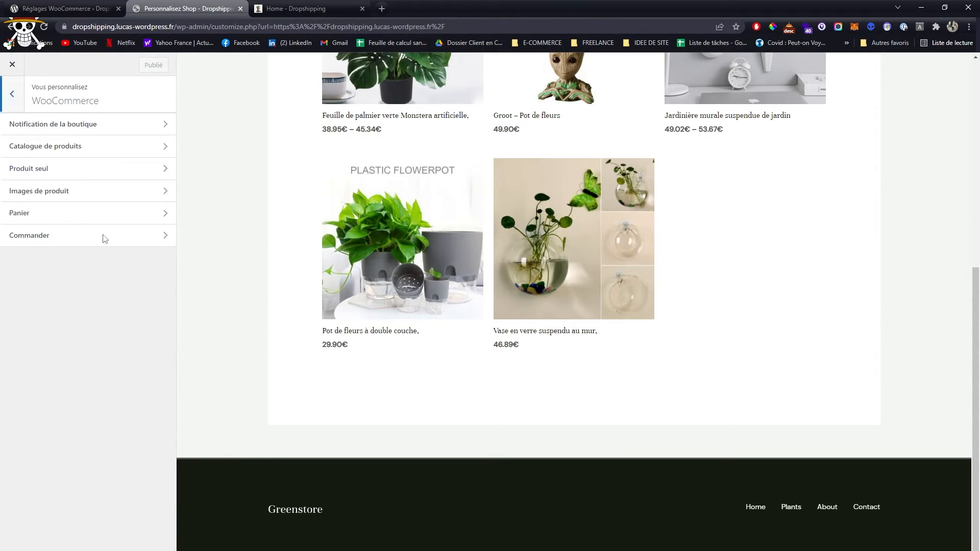
scroll(420, 231, "up", 7)
scroll(388, 296, "down", 1)
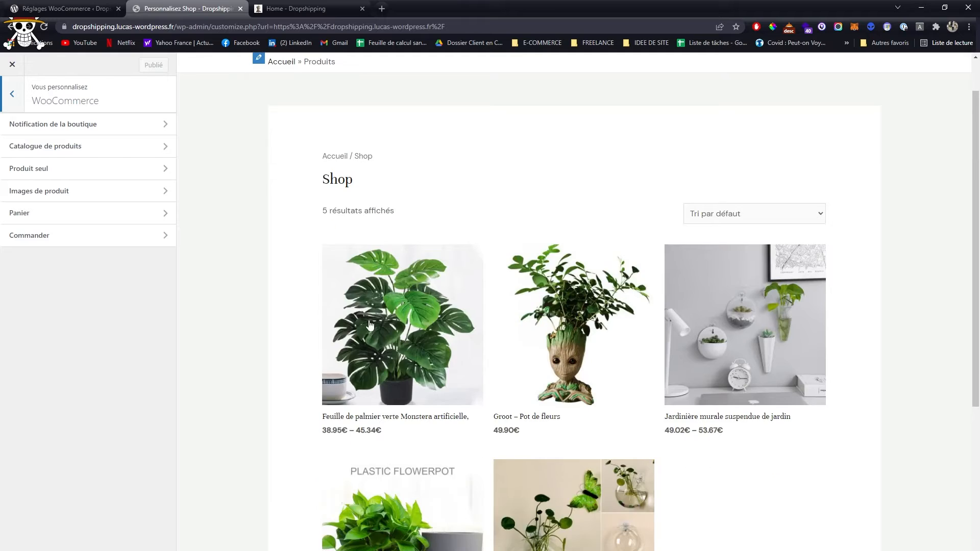
left_click(20, 96)
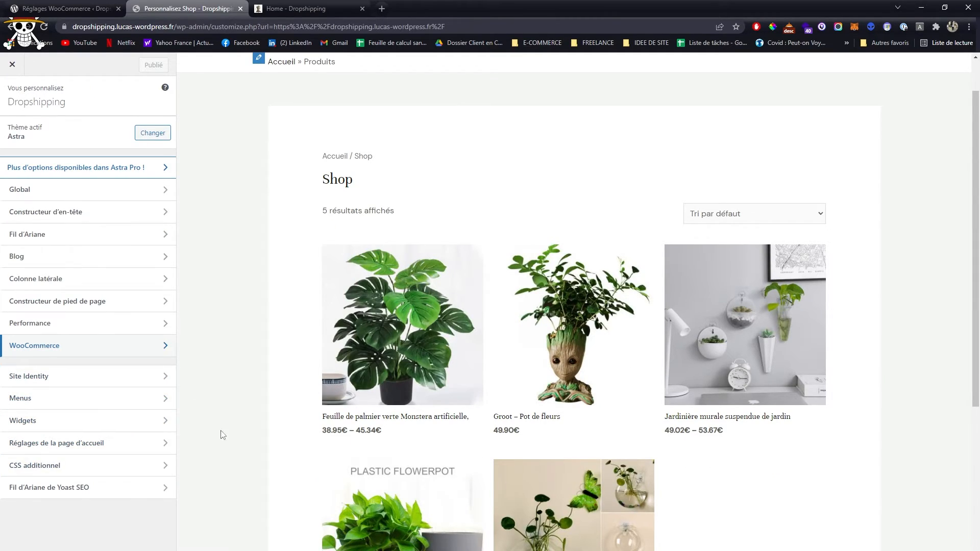
scroll(218, 434, "down", 4)
scroll(512, 423, "down", 2)
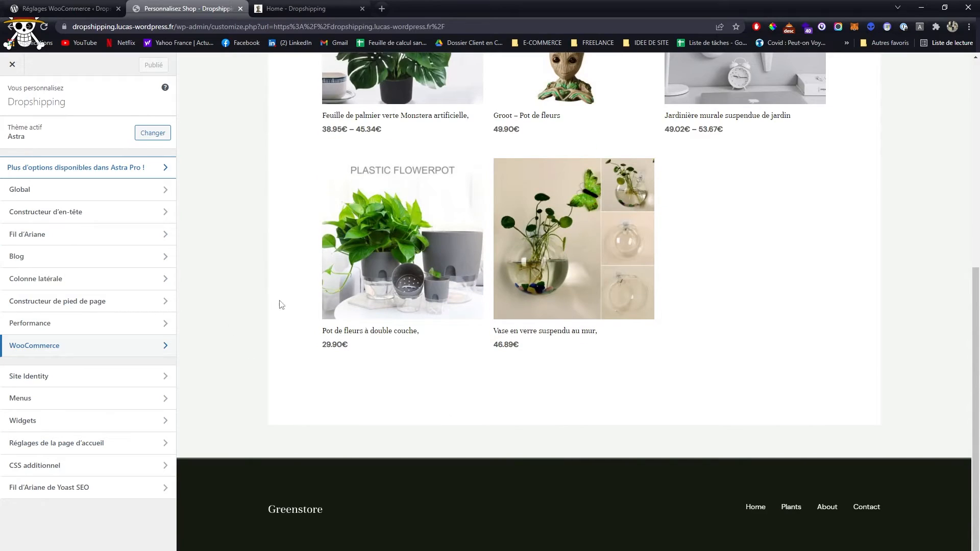
scroll(334, 391, "up", 4)
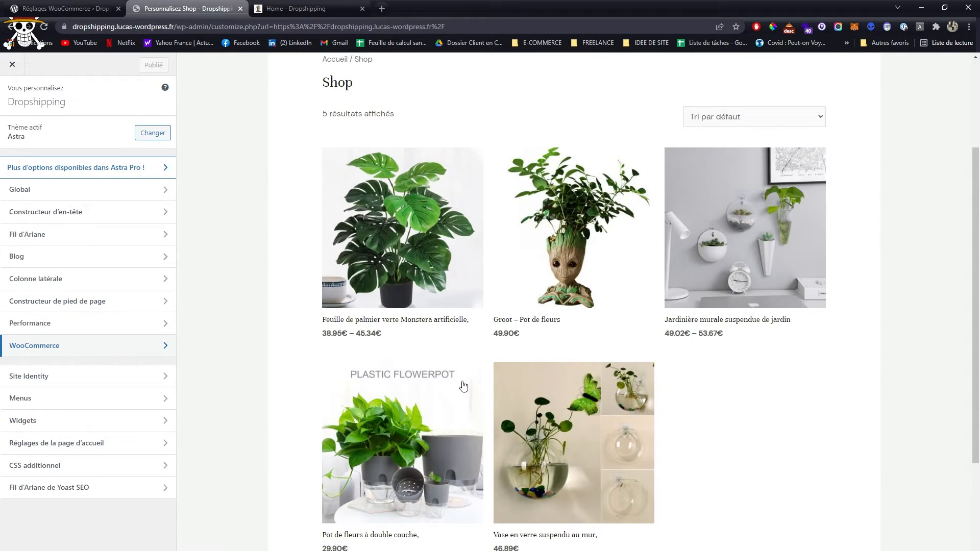
scroll(449, 368, "up", 3)
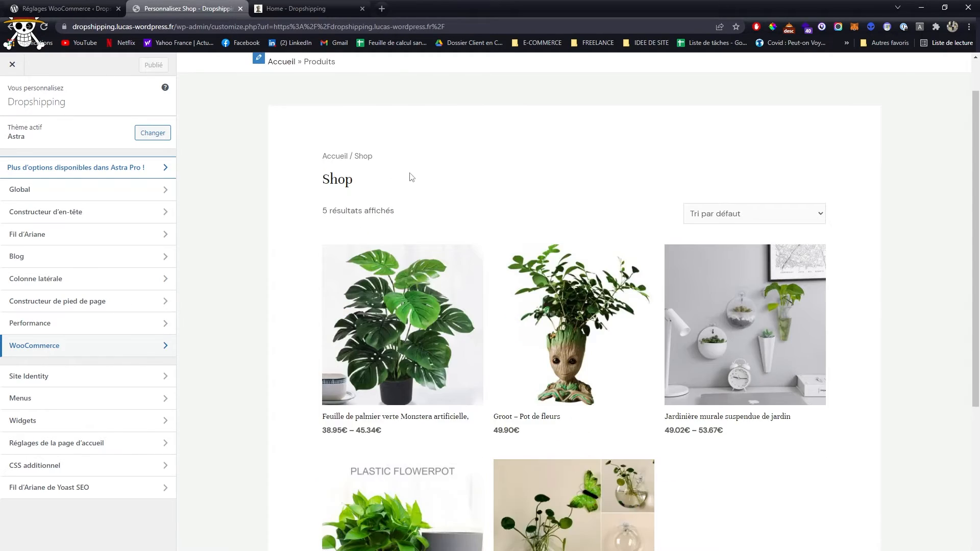
- Leave the customizer, look over the live home page, and open that page for editing with Elementor
middle_click(321, 7)
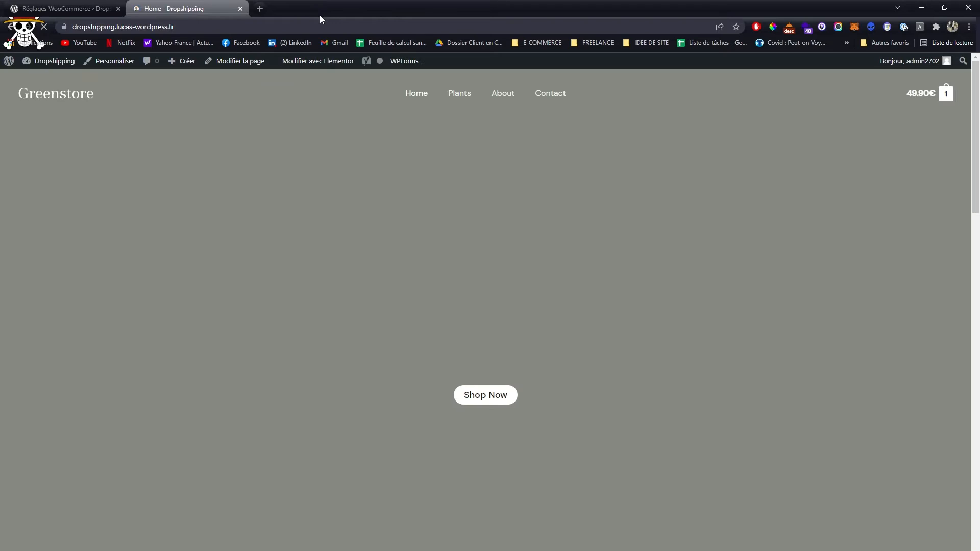
scroll(459, 155, "down", 10)
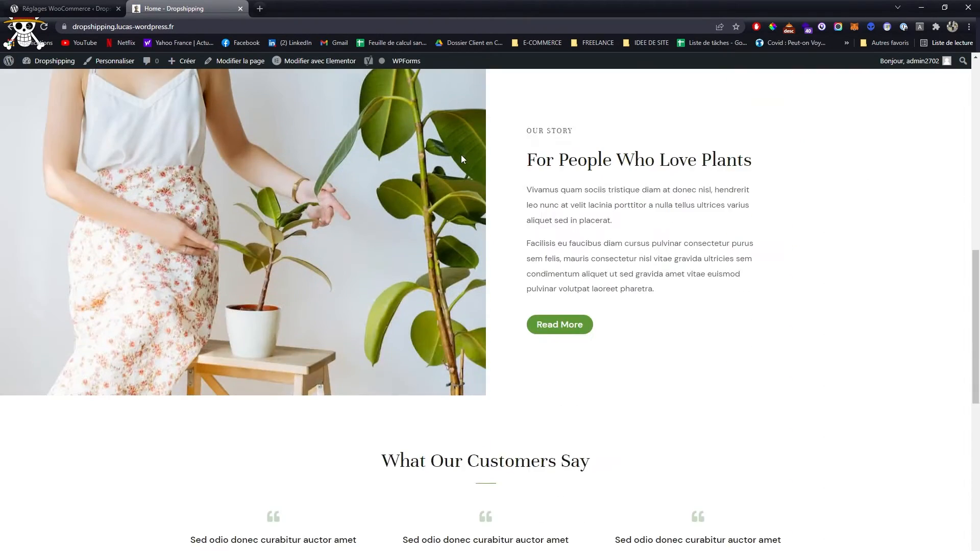
scroll(461, 159, "down", 10)
scroll(372, 235, "up", 15)
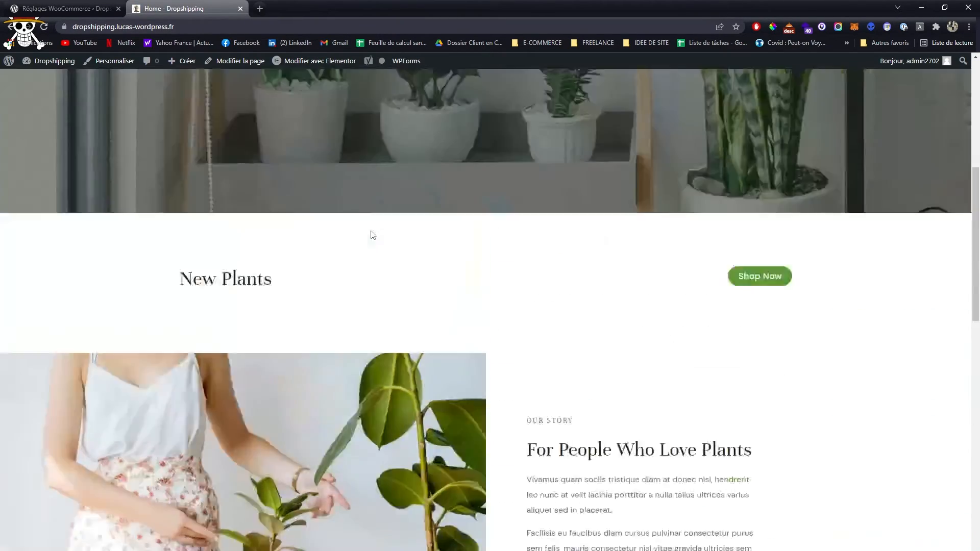
scroll(372, 235, "up", 8)
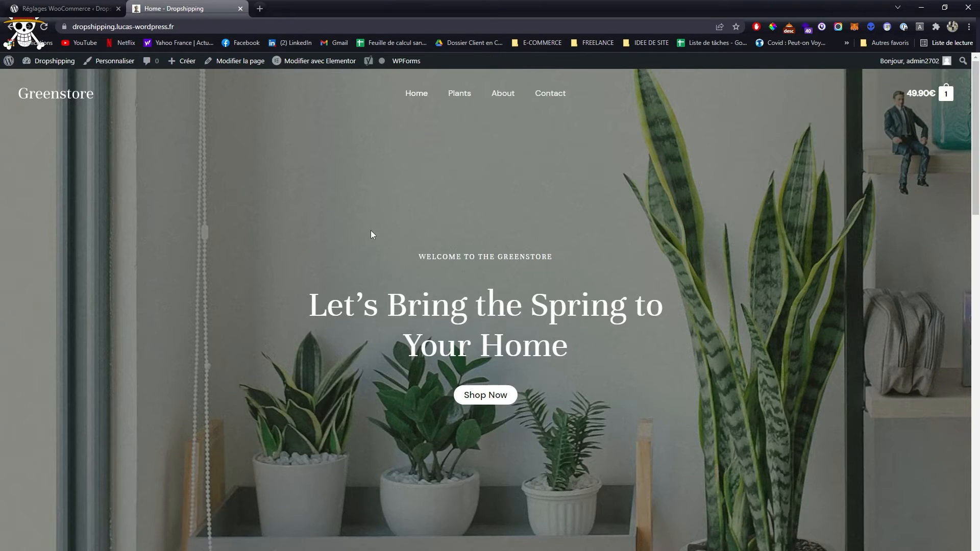
left_click(308, 61)
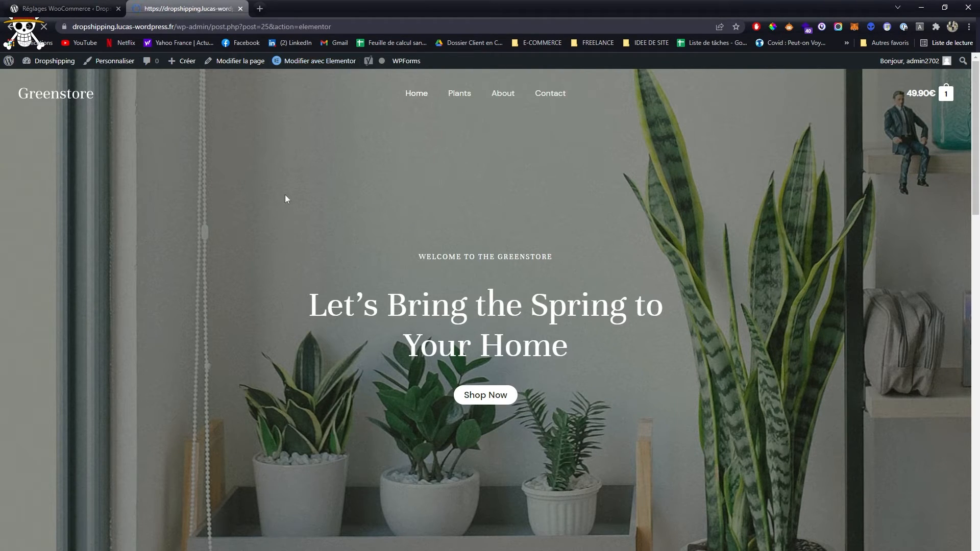
- Check the WordPress list of all pages for those built with Elementor, such as About, Contact, Home and Shop
left_click(74, 7)
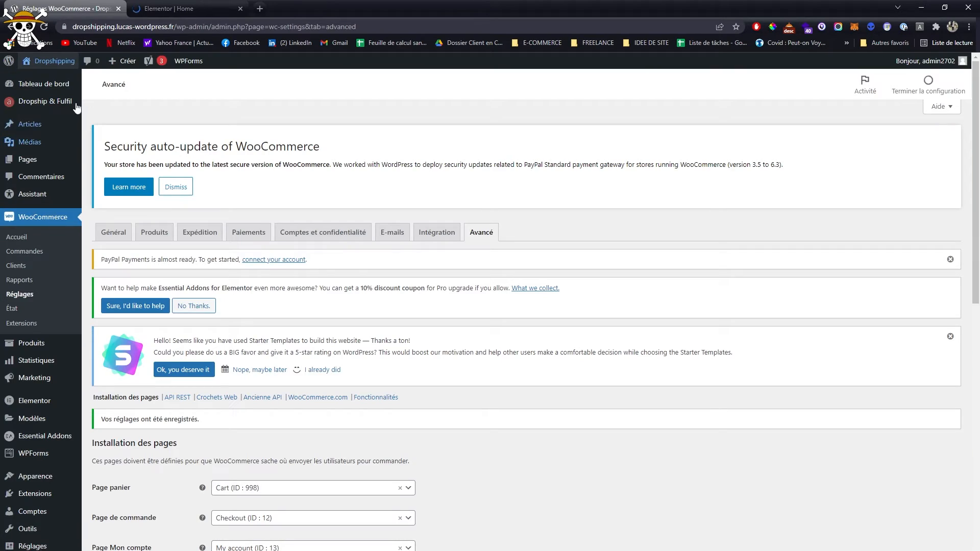
mouse_move(31, 159)
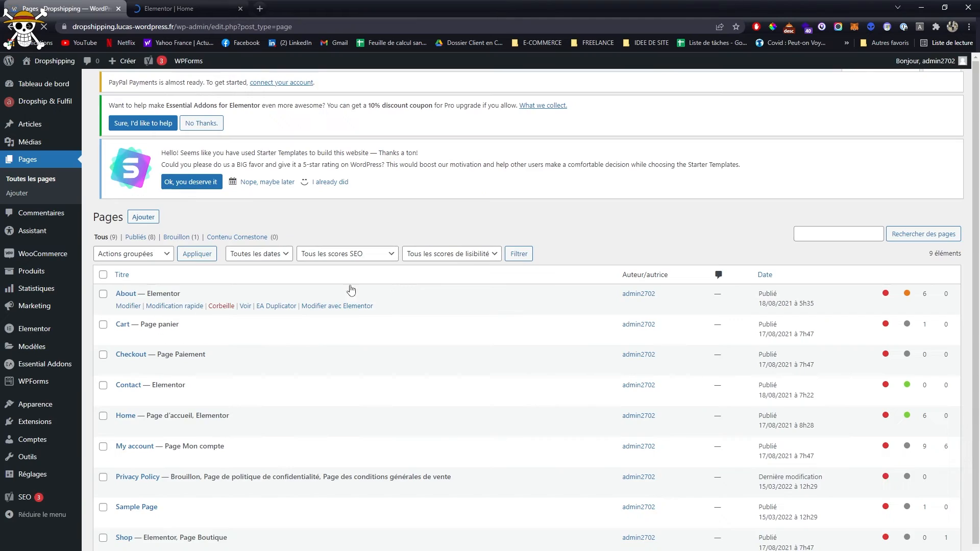
scroll(334, 277, "down", 1)
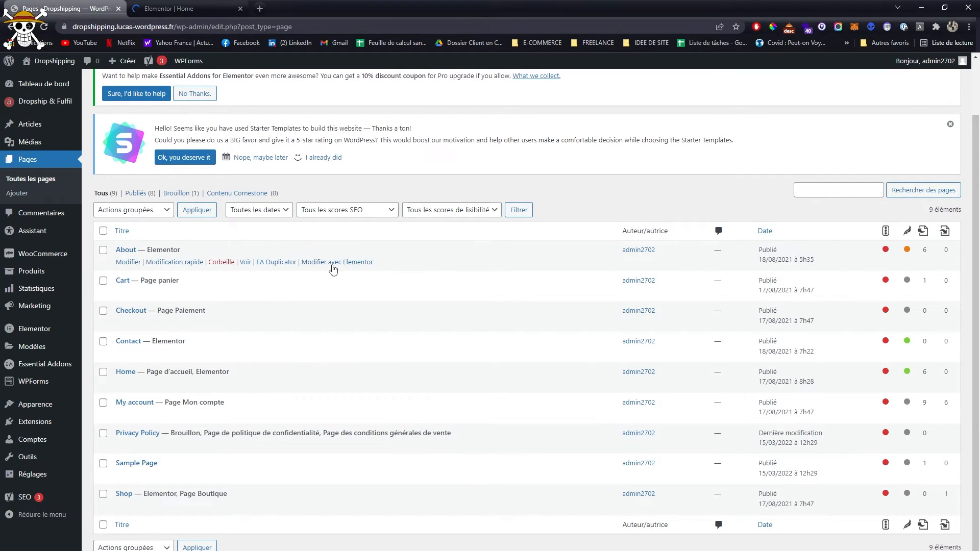
left_click_drag(149, 250, 186, 253)
left_click_drag(162, 343, 229, 372)
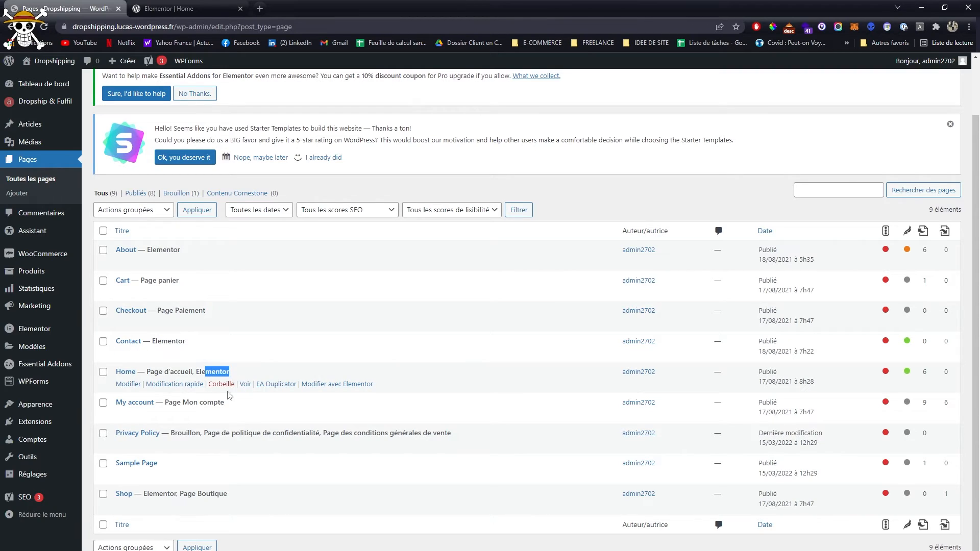
left_click_drag(149, 492, 174, 494)
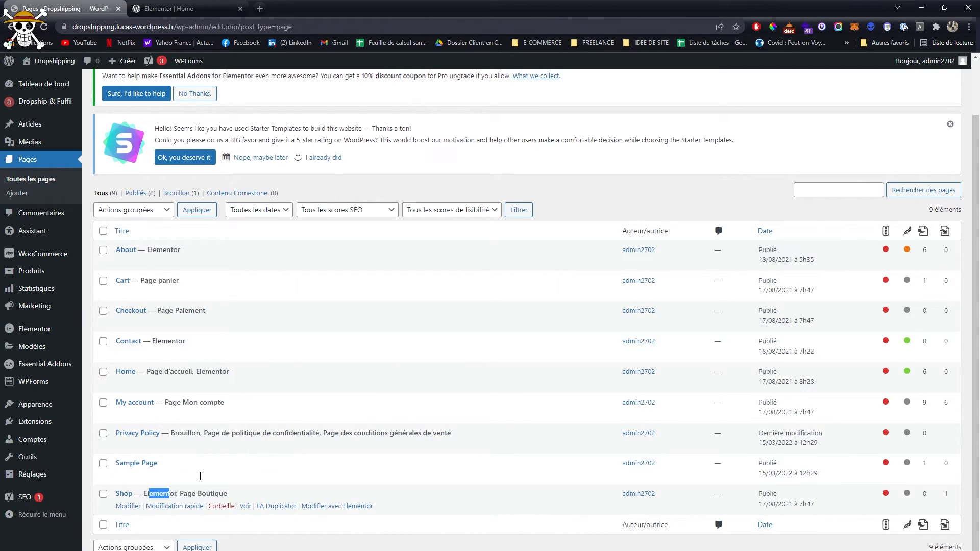
- Return to the Home page's Elementor editor and dismiss the Yoast SEO notice
left_click(169, 8)
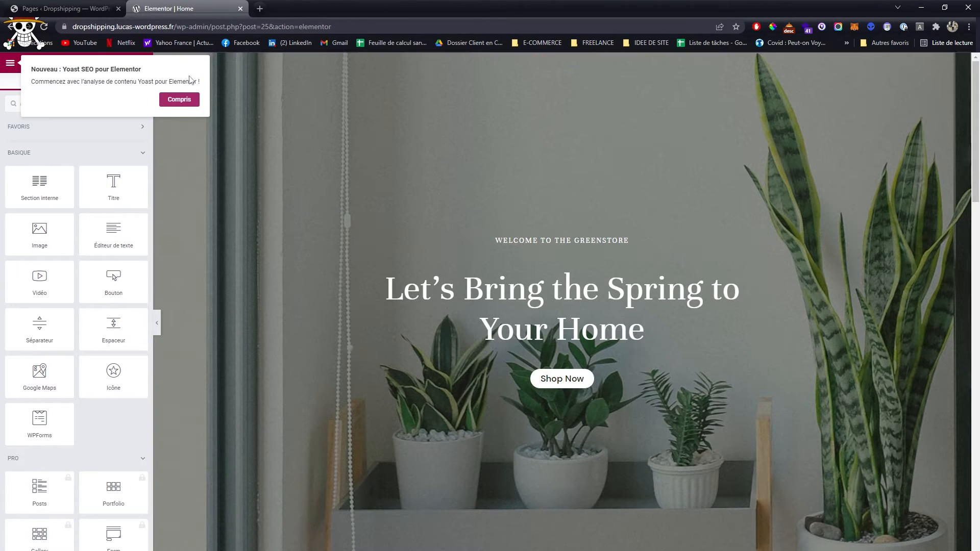
left_click(179, 99)
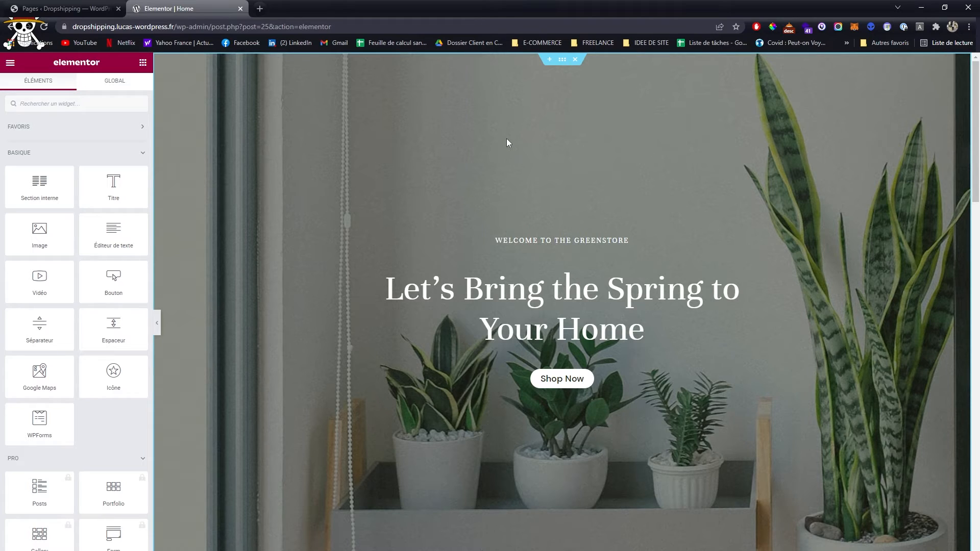
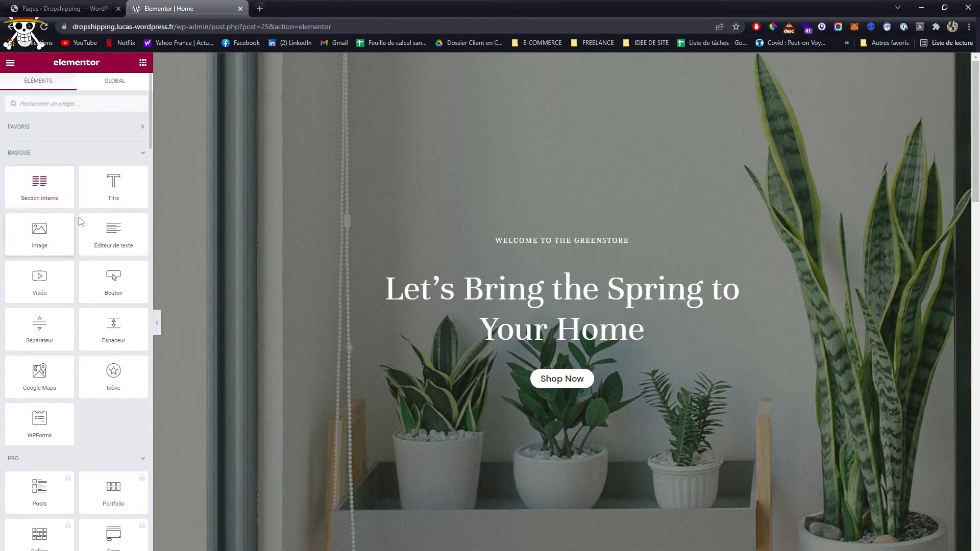
- Collapse the Pro widget group, look through the remaining widget categories, and examine the Home page's sections down to the customer testimonials
scroll(103, 390, "down", 1)
left_click(128, 406)
scroll(111, 405, "down", 1)
scroll(125, 400, "up", 2)
scroll(124, 391, "down", 8)
scroll(113, 349, "up", 10)
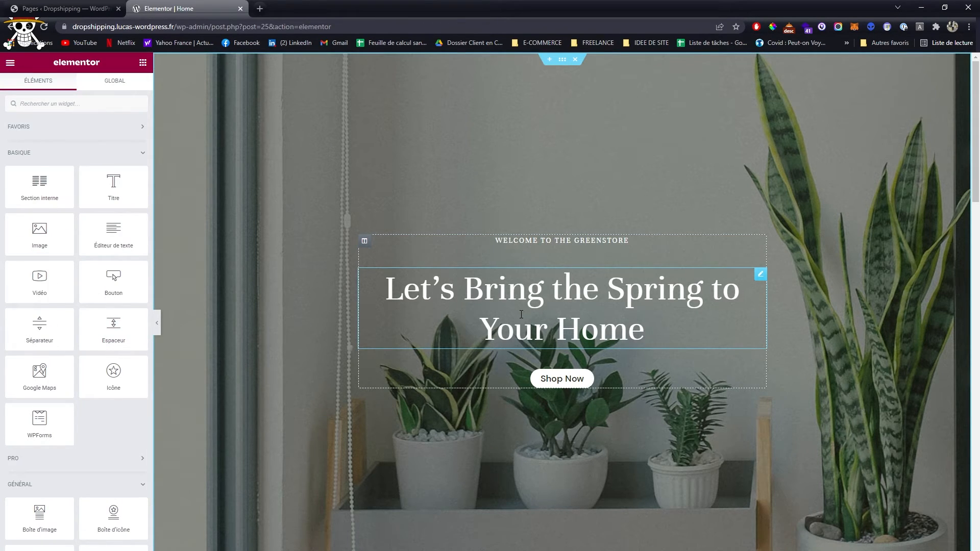
scroll(591, 253, "down", 10)
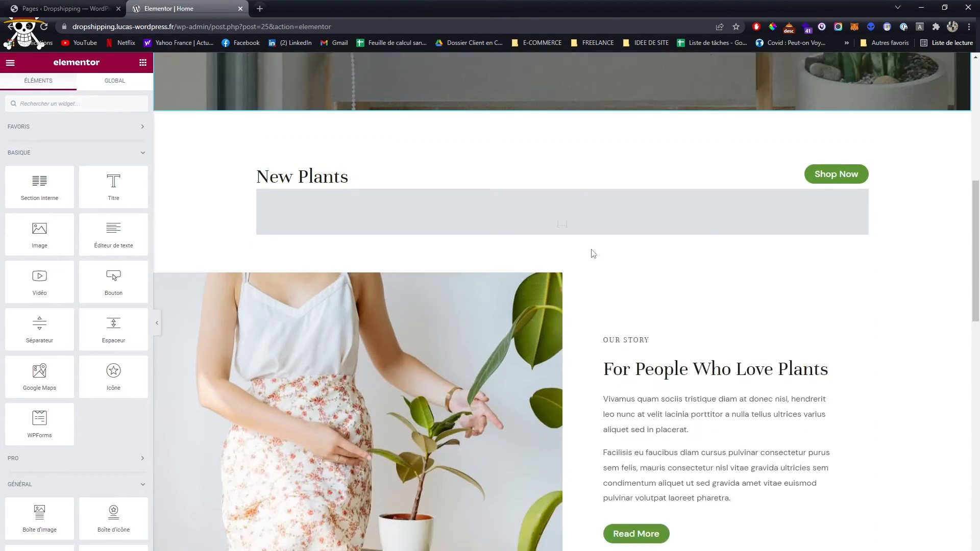
scroll(590, 252, "down", 6)
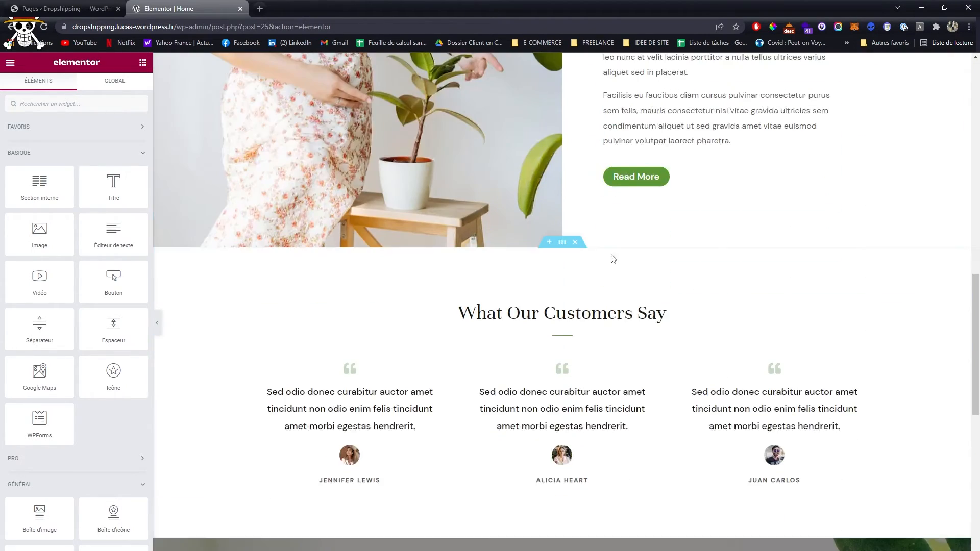
scroll(602, 277, "down", 5)
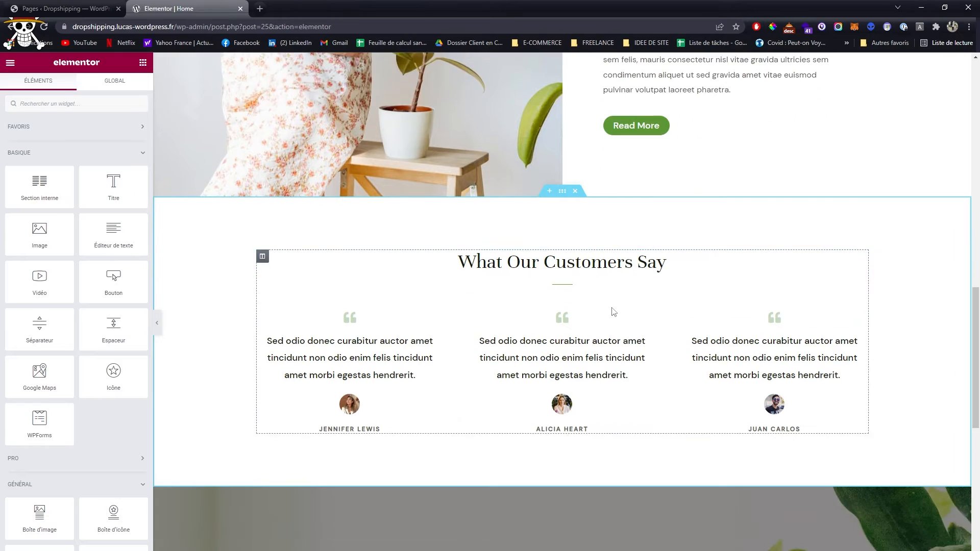
scroll(570, 341, "up", 15)
scroll(570, 328, "up", 6)
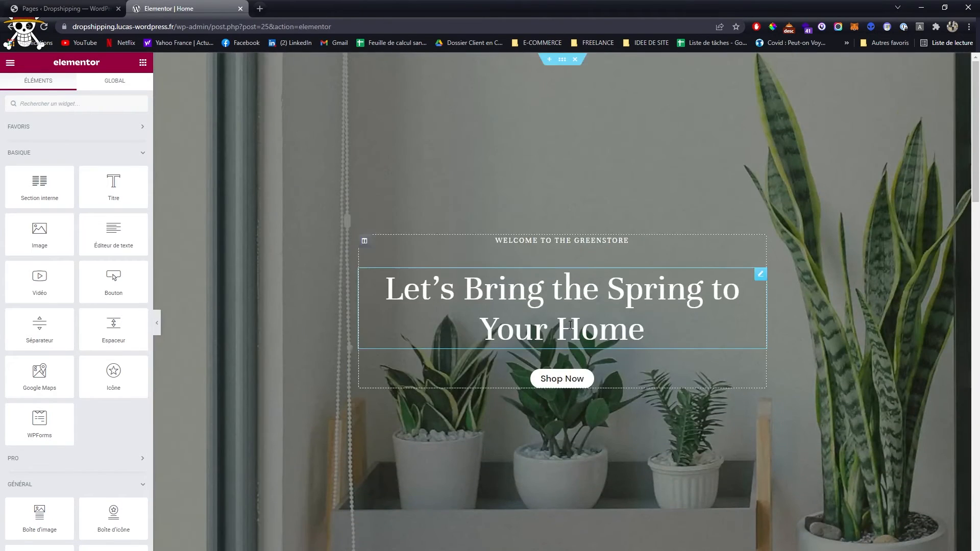
- Change the heading of the customer testimonials section to "Ce que pensent nos clients :"
scroll(587, 324, "down", 17)
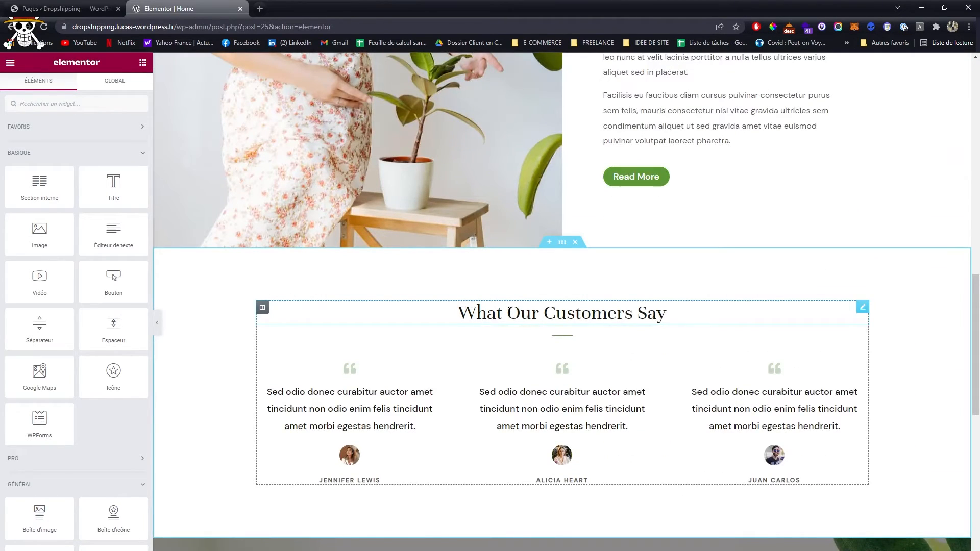
left_click(509, 312)
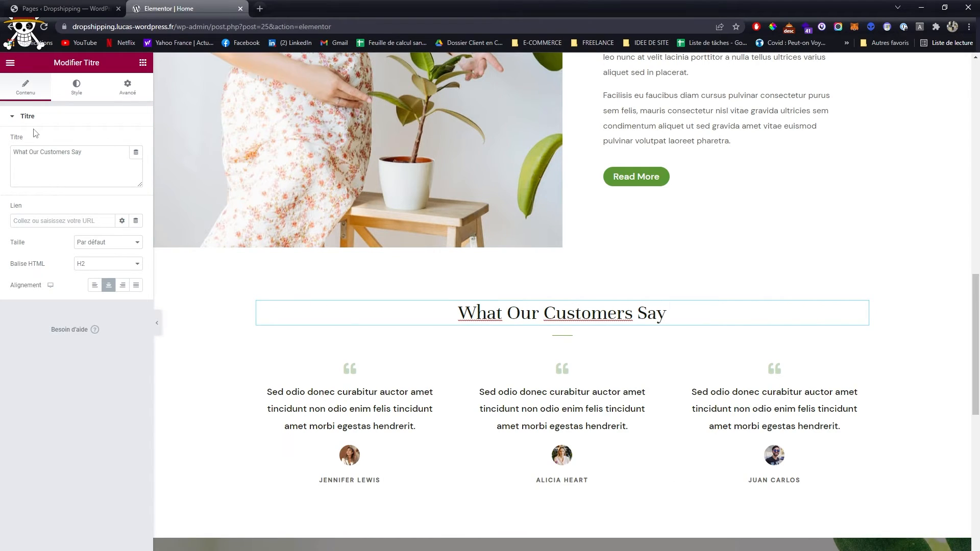
triple_click(21, 160)
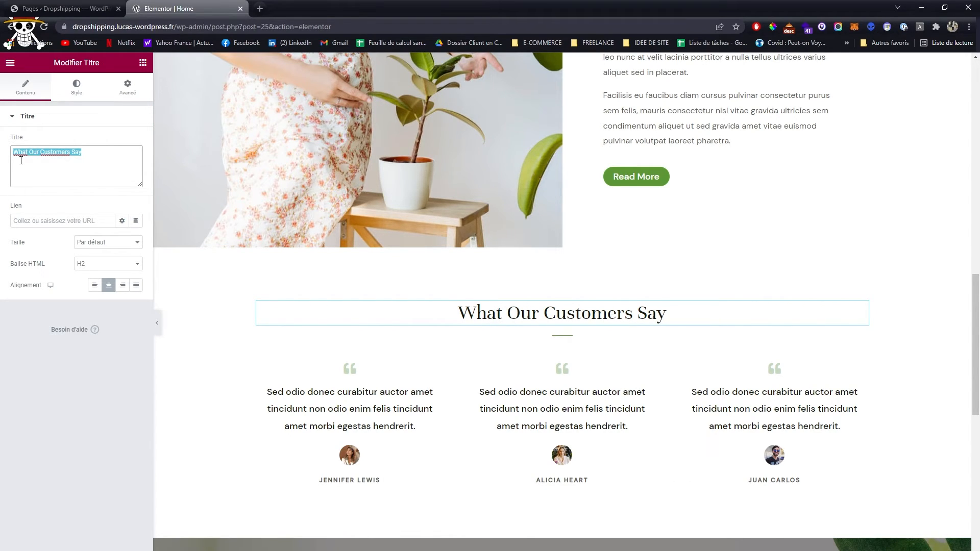
type("Ce que pensent nos clients :")
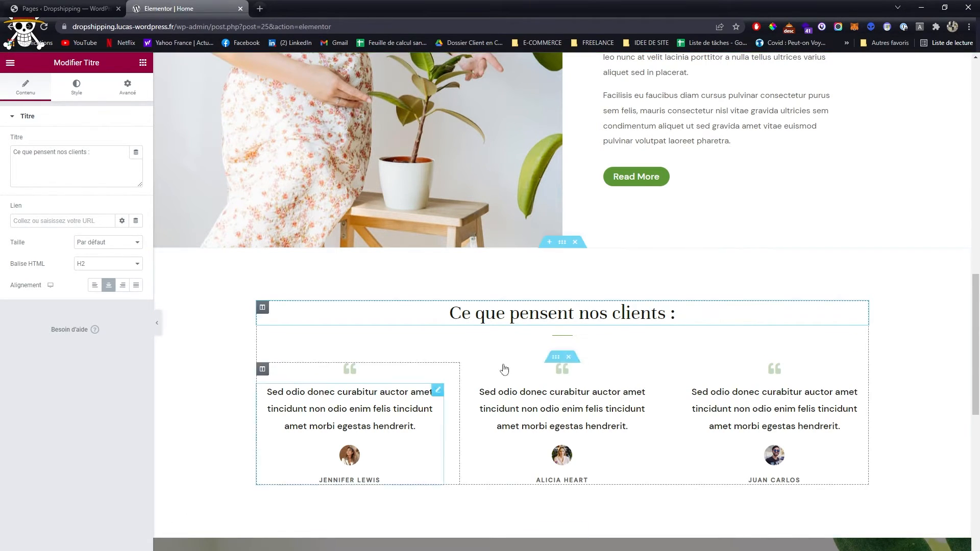
- Preview the Home page to check the translated testimonials heading, and return to the Elementor editor
left_click(79, 550)
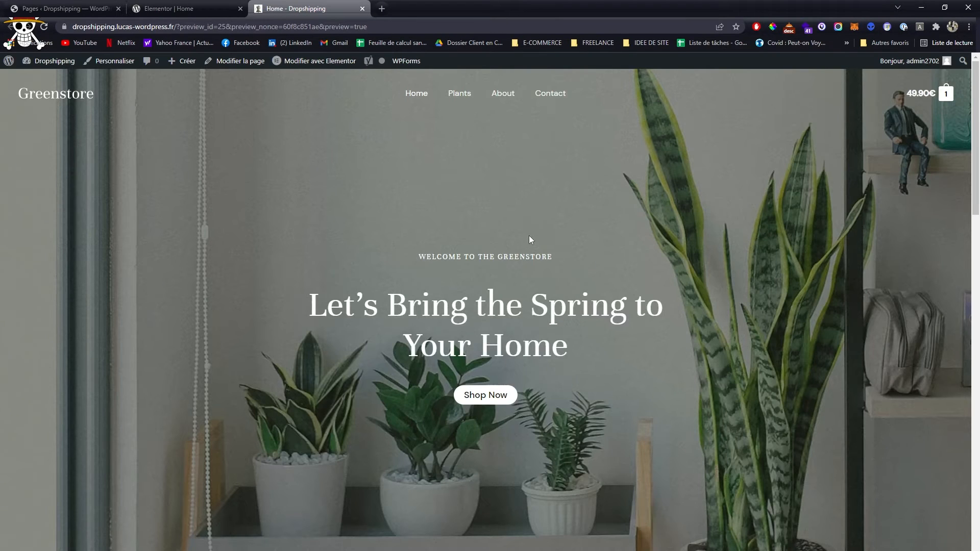
scroll(529, 238, "down", 15)
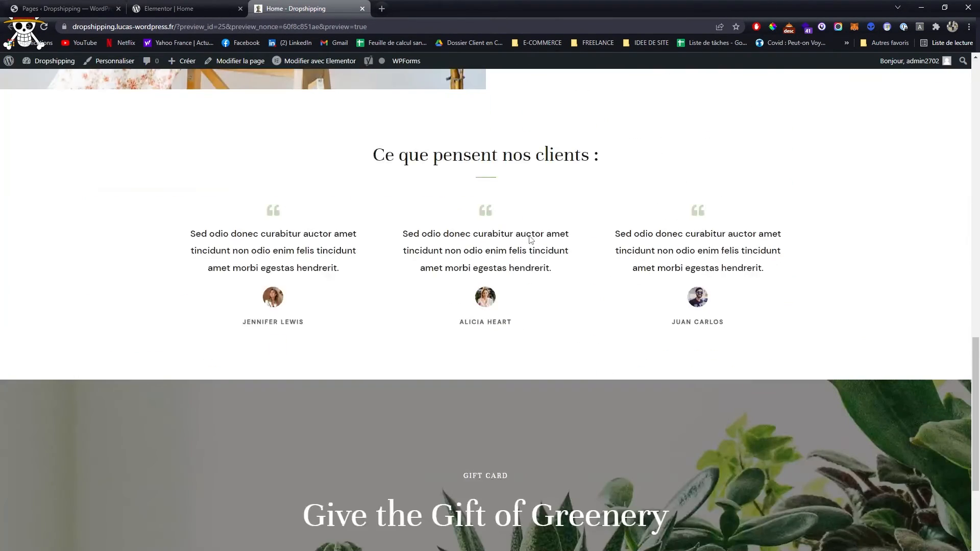
left_click_drag(370, 161, 682, 174)
scroll(455, 218, "up", 12)
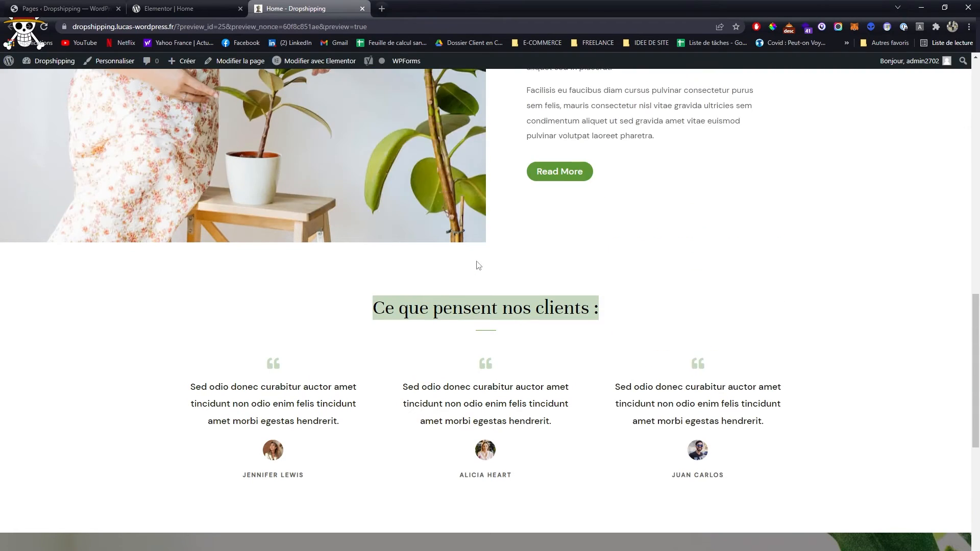
left_click(515, 274)
scroll(684, 304, "down", 6)
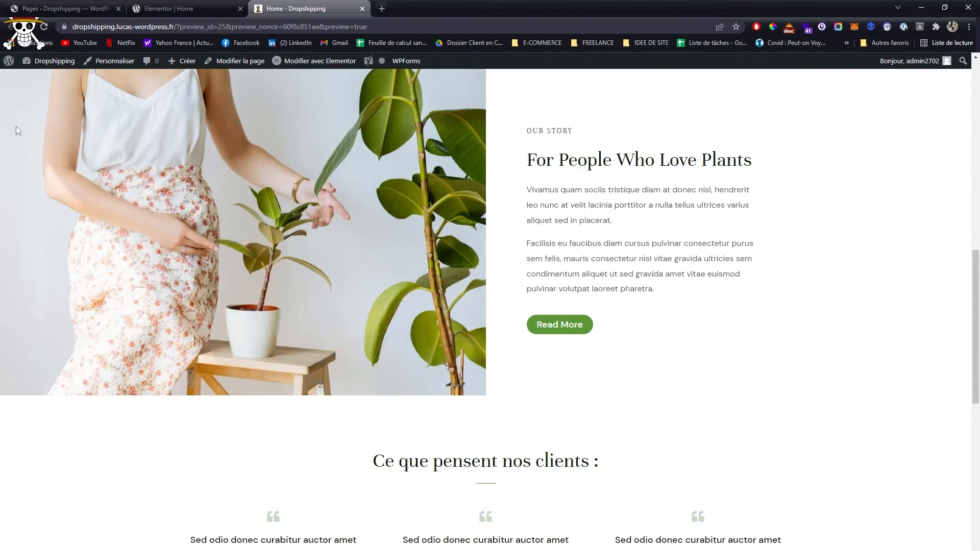
scroll(564, 280, "down", 7)
key("ctrl+shift+Tab")
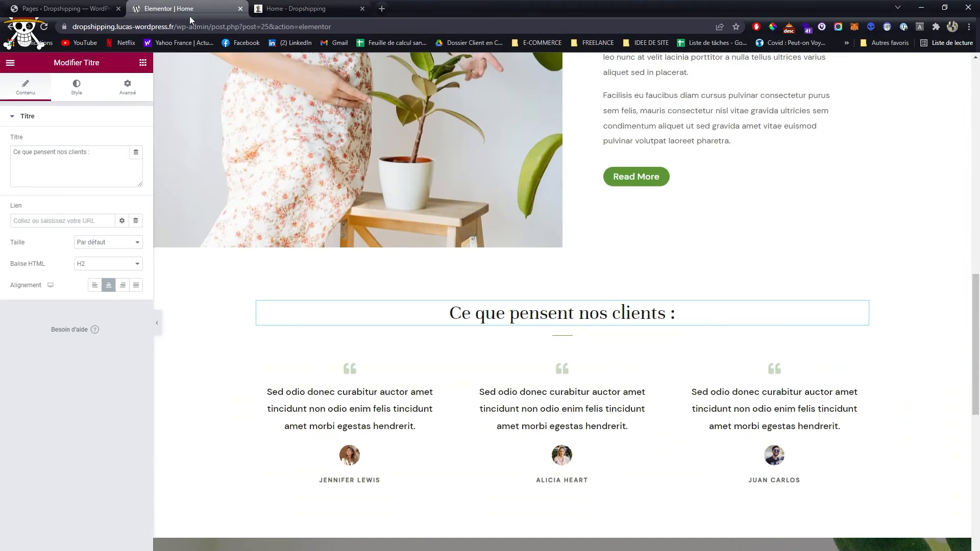
- Try adding a two-column inner section directly beneath the New Plants heading, and remove it again
scroll(551, 341, "up", 7)
scroll(552, 341, "up", 8)
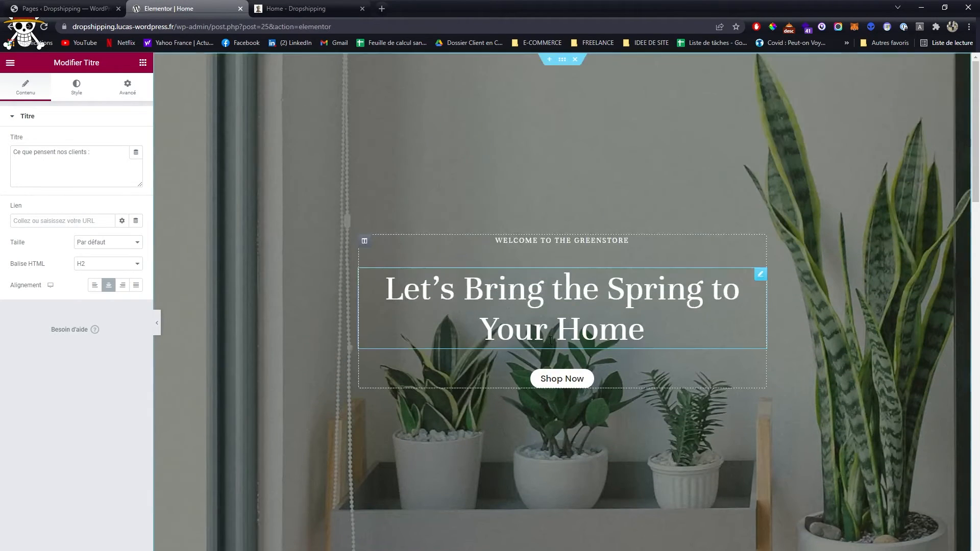
left_click(143, 63)
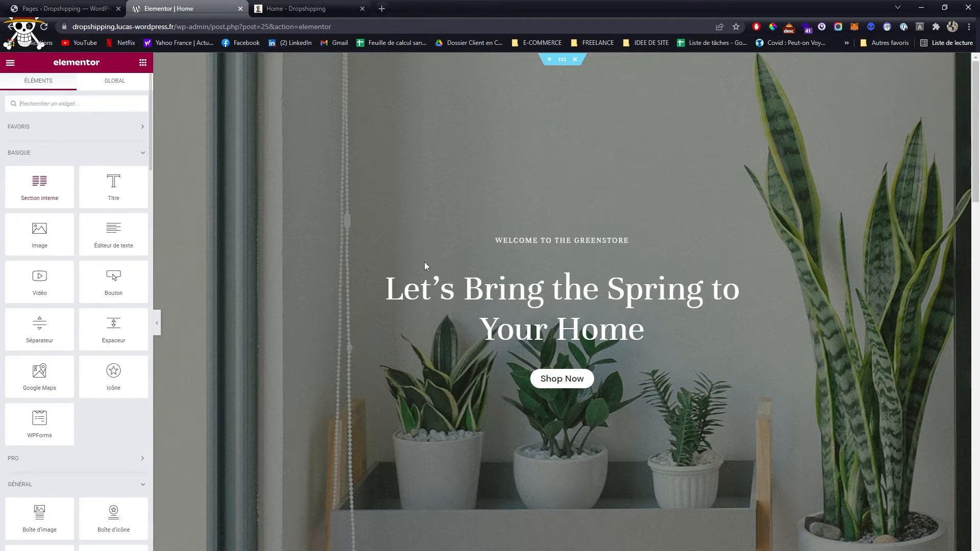
scroll(555, 287, "down", 7)
left_click_drag(39, 185, 370, 304)
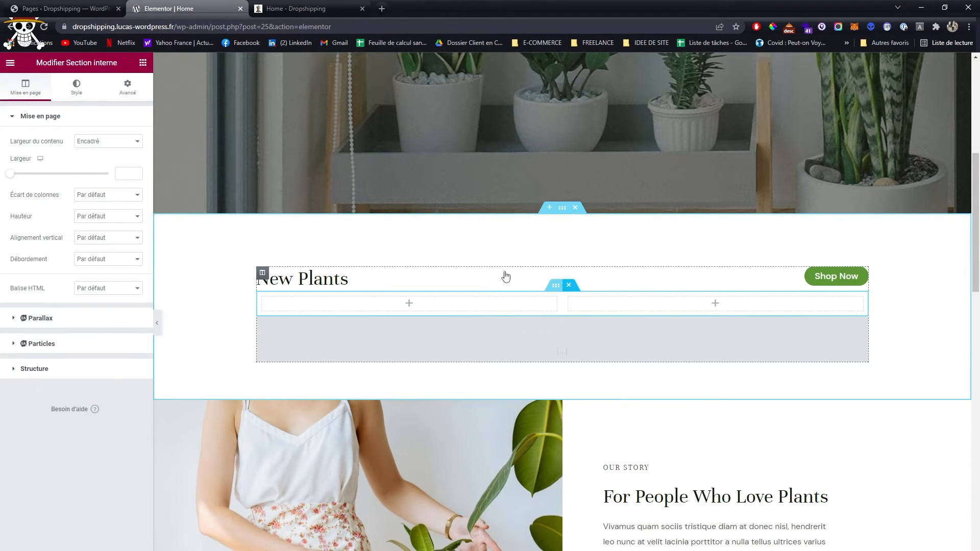
left_click(569, 286)
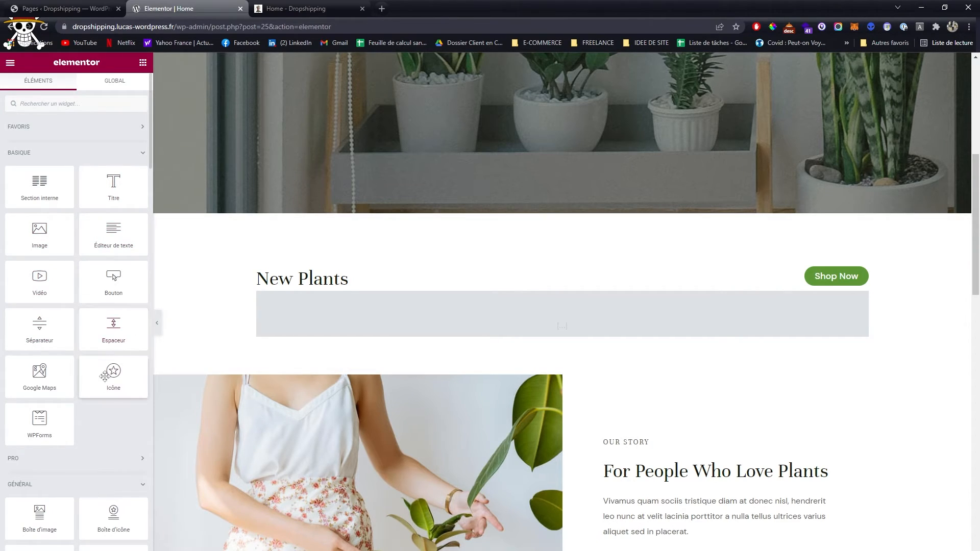
- Look through the basic and general widgets, such as image carousel, progress bar, accordion and shortcode, alongside the page's sections
scroll(105, 376, "down", 1)
scroll(127, 356, "down", 1)
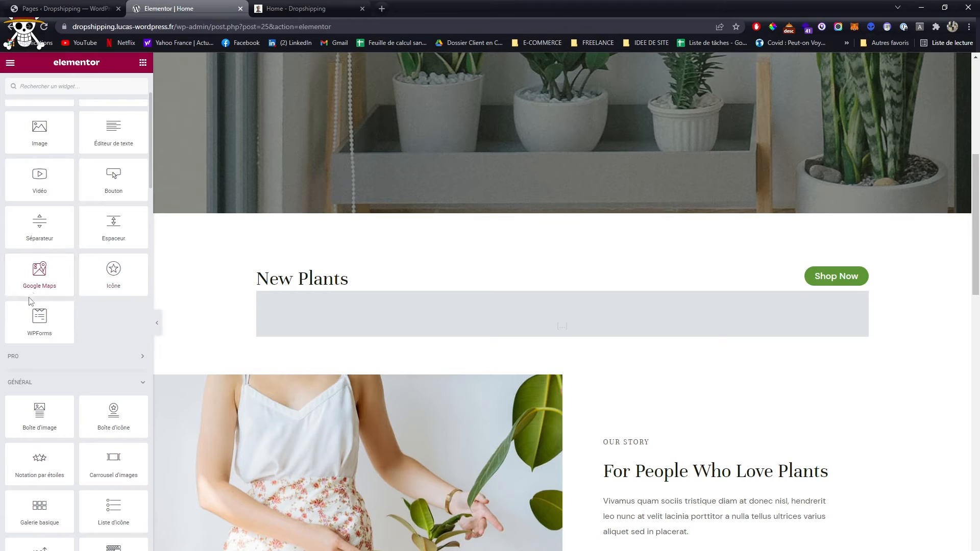
scroll(64, 301, "down", 2)
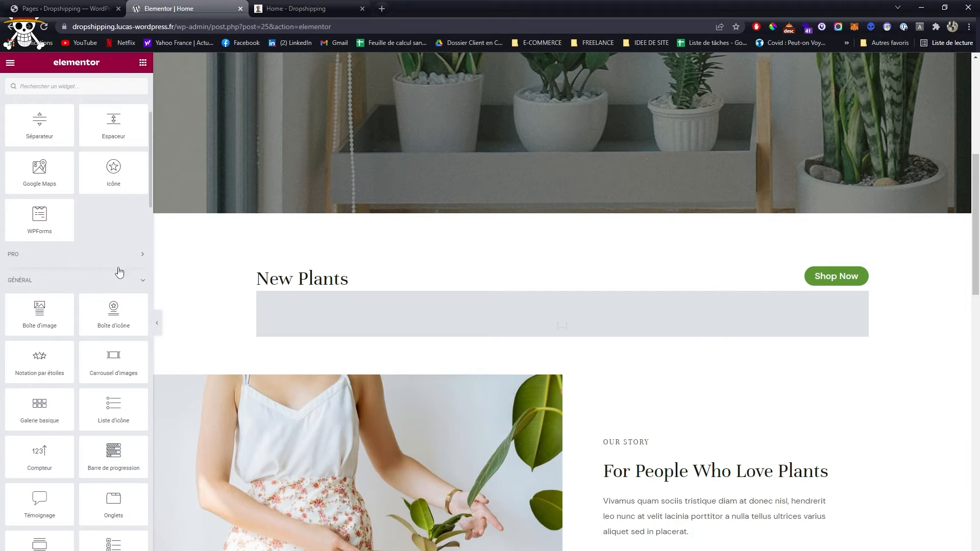
scroll(285, 327, "down", 3)
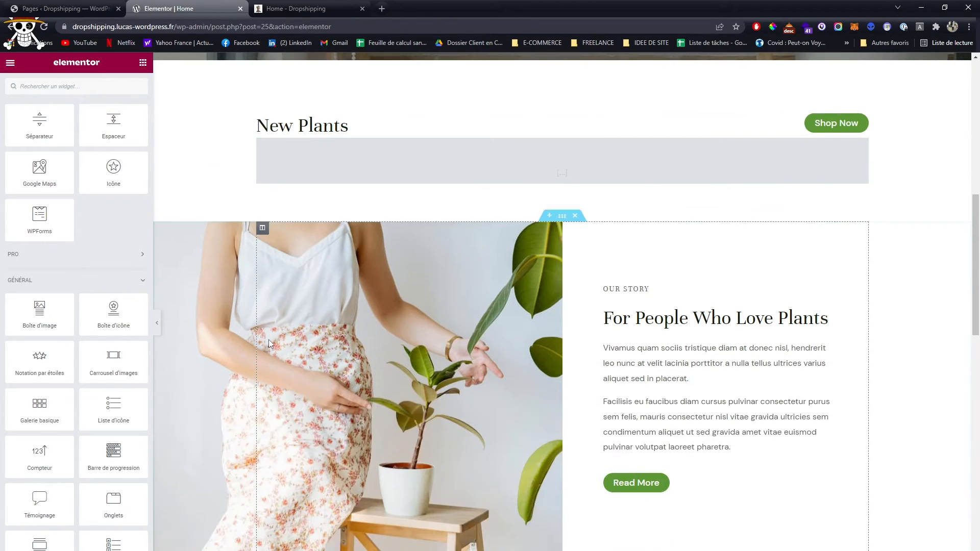
scroll(78, 325, "up", 3)
scroll(392, 325, "up", 2)
scroll(98, 365, "down", 3)
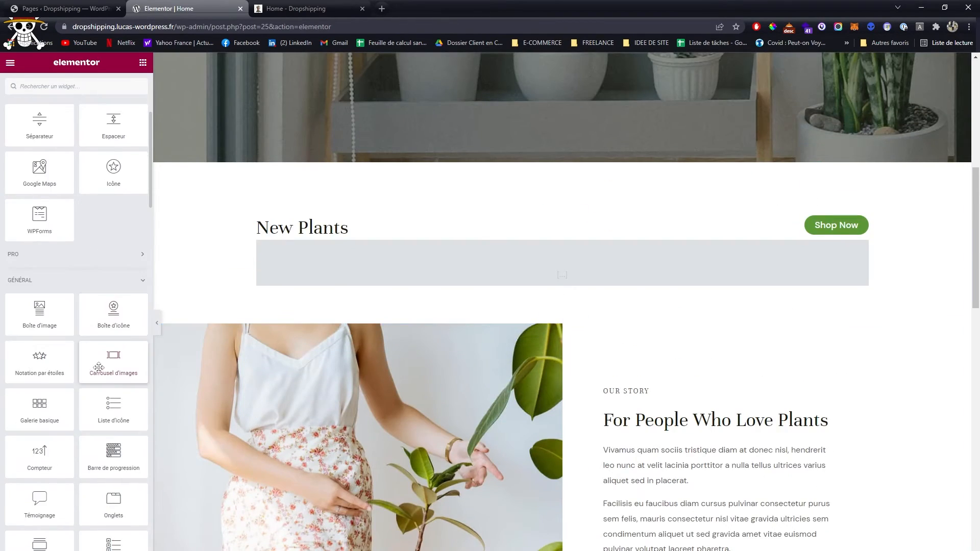
scroll(124, 333, "down", 1)
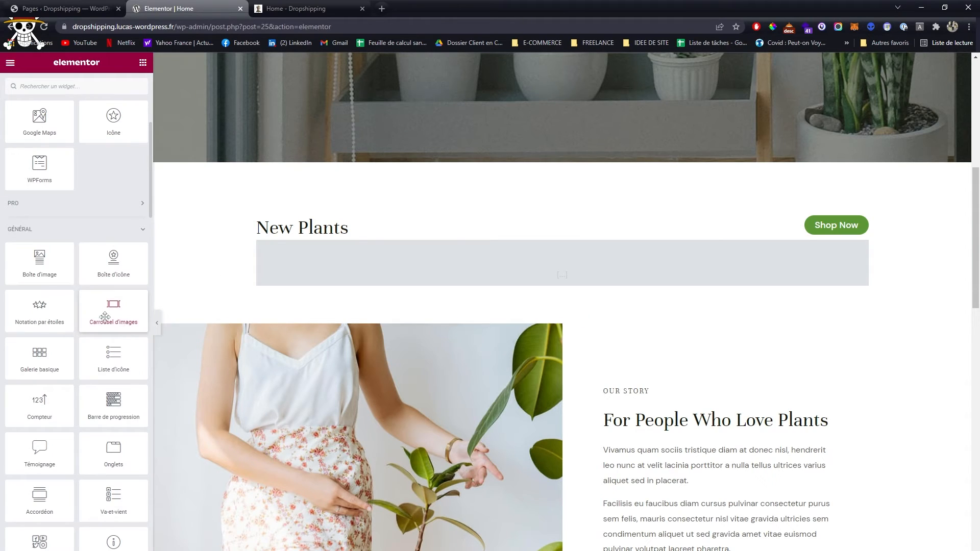
scroll(101, 291, "down", 2)
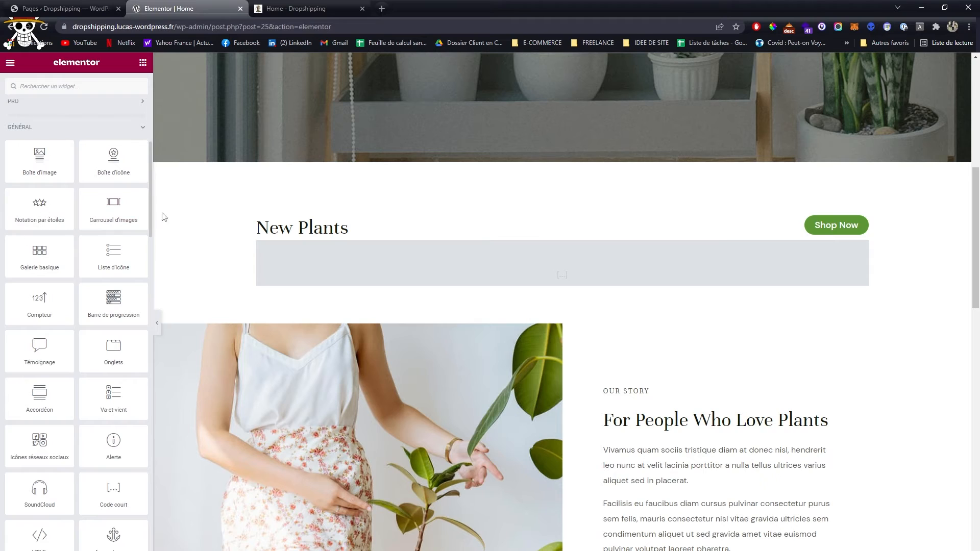
scroll(163, 216, "down", 1)
scroll(109, 280, "down", 1)
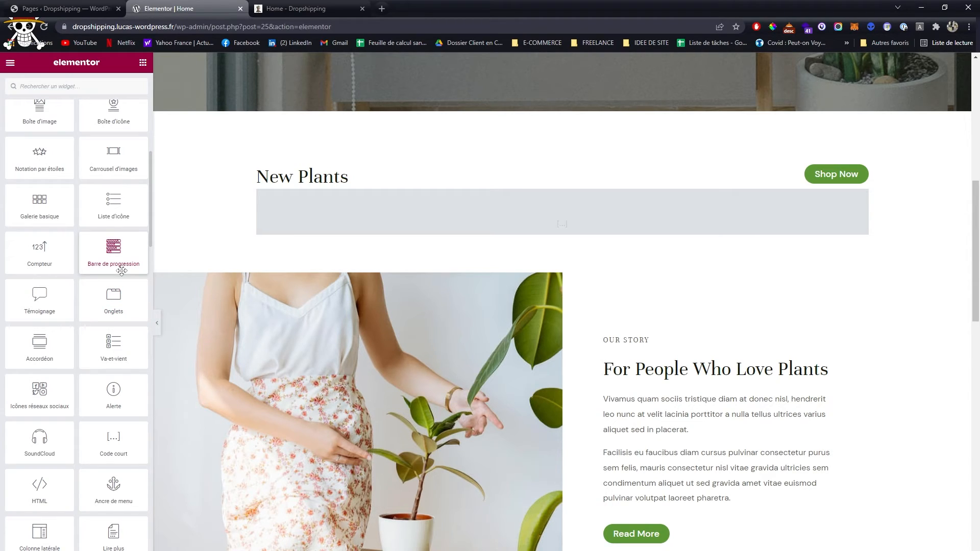
scroll(95, 276, "down", 2)
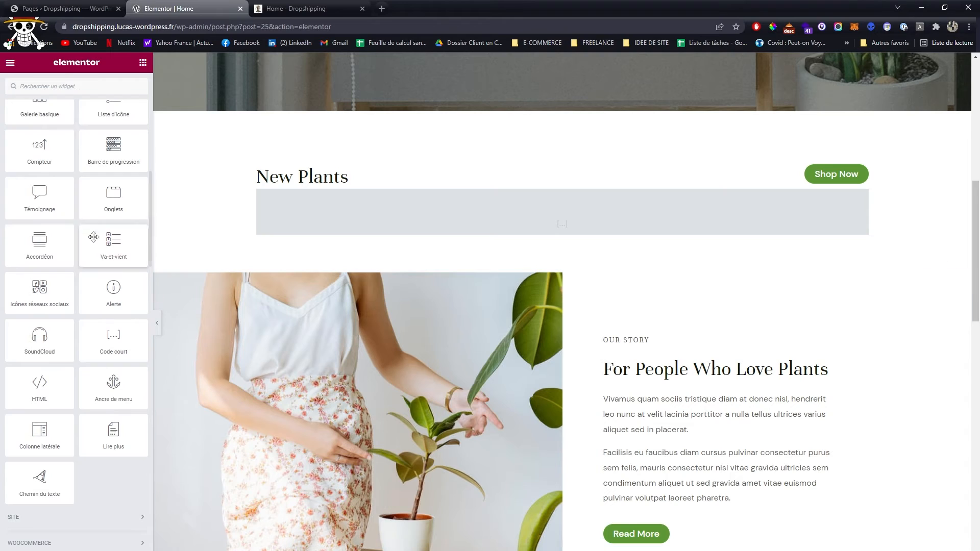
- Change the "New Plants" heading to "Nouvelle collection"
left_click(344, 170)
double_click(87, 165)
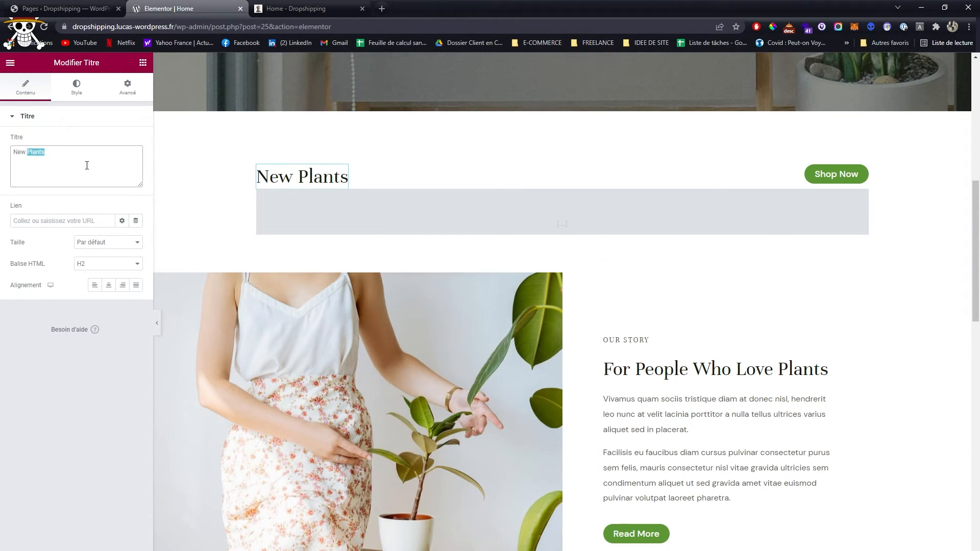
key("ctrl+a")
type("Nouvelle c")
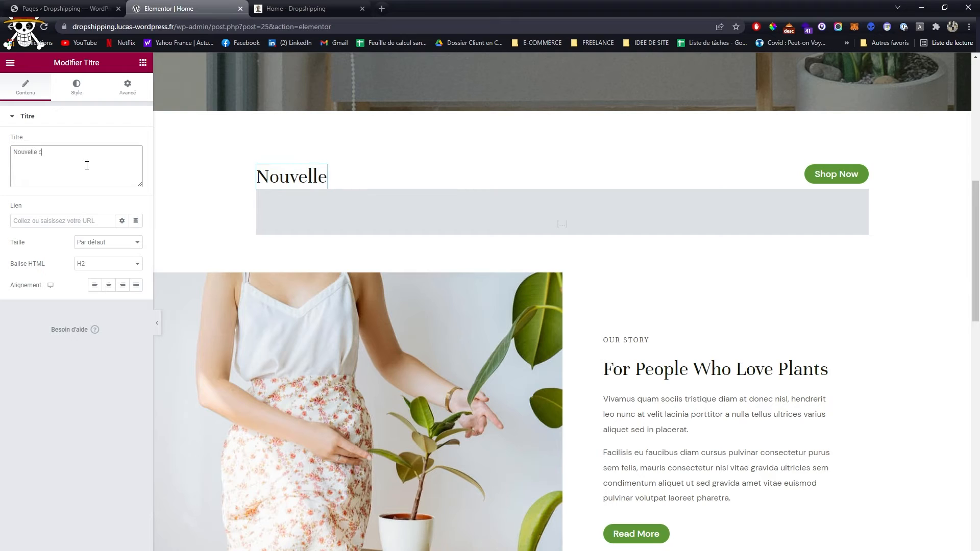
type("ollection")
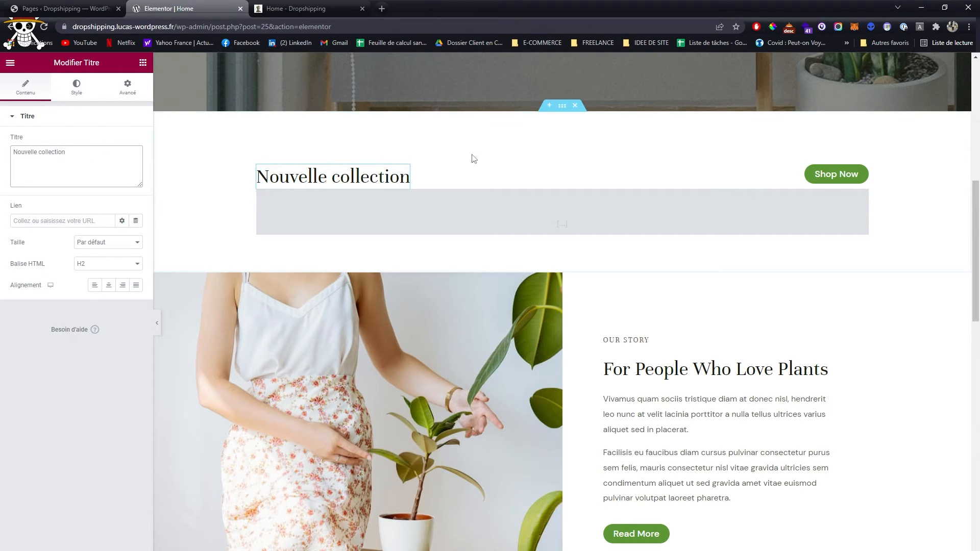
- Reduce the shortcode under the Nouvelle collection heading to [products], and look over the product grid
left_click(523, 207)
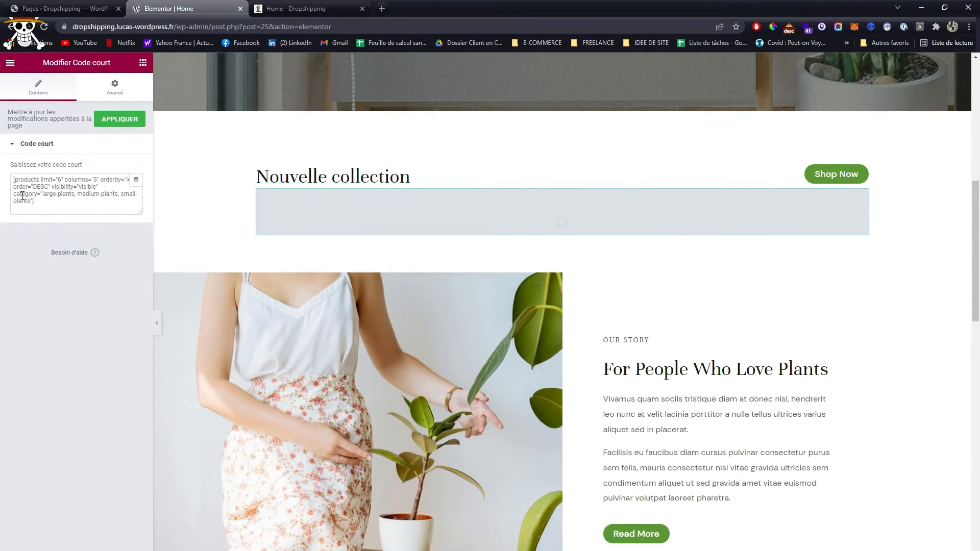
left_click_drag(40, 179, 28, 197)
key("BackSpace")
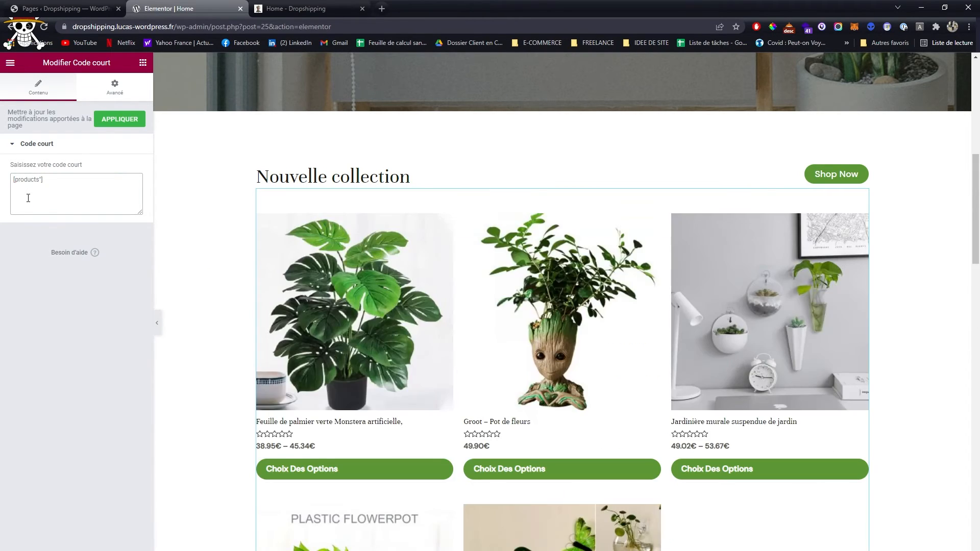
type("]")
scroll(617, 289, "down", 3)
scroll(442, 335, "up", 3)
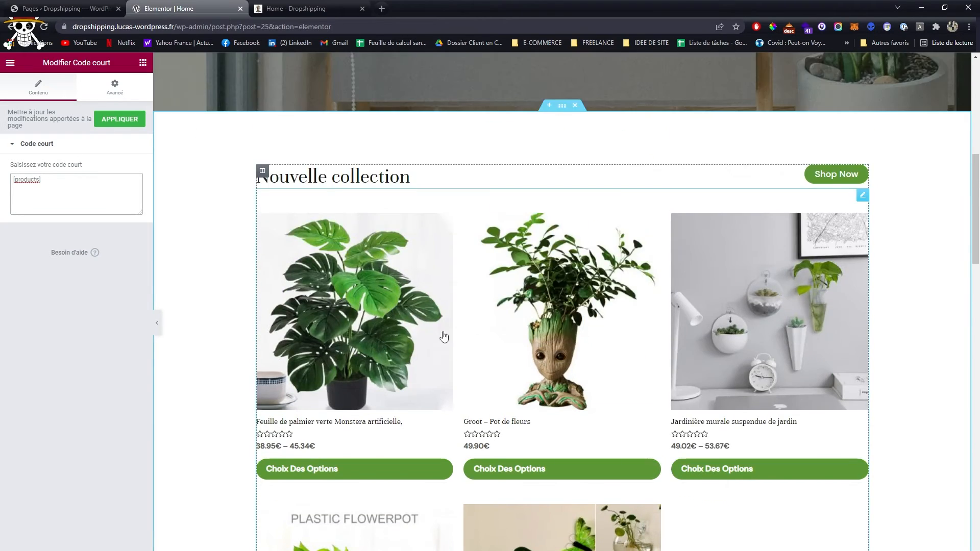
scroll(428, 335, "down", 6)
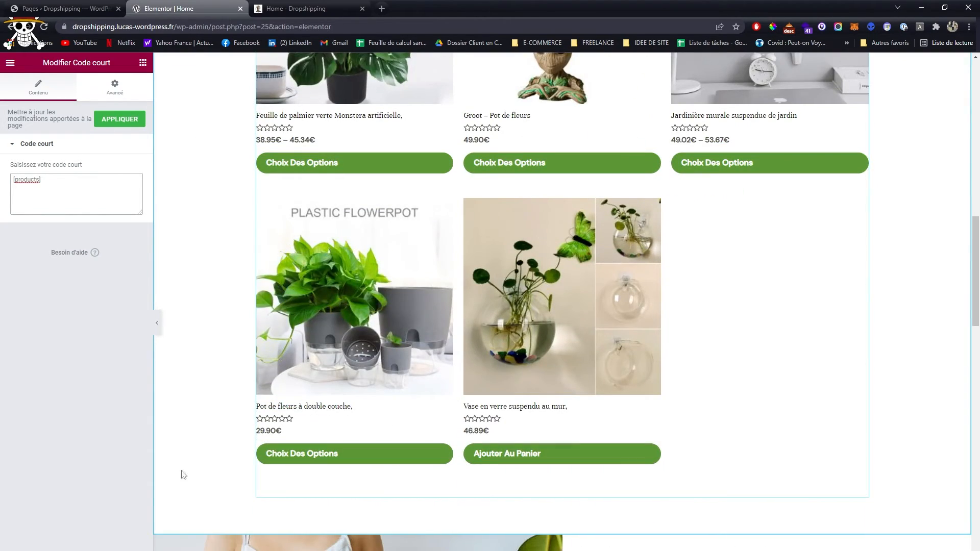
- Reload the Home page preview and check the Nouvelle collection product grid and the section below it
left_click(294, 5)
scroll(517, 263, "up", 18)
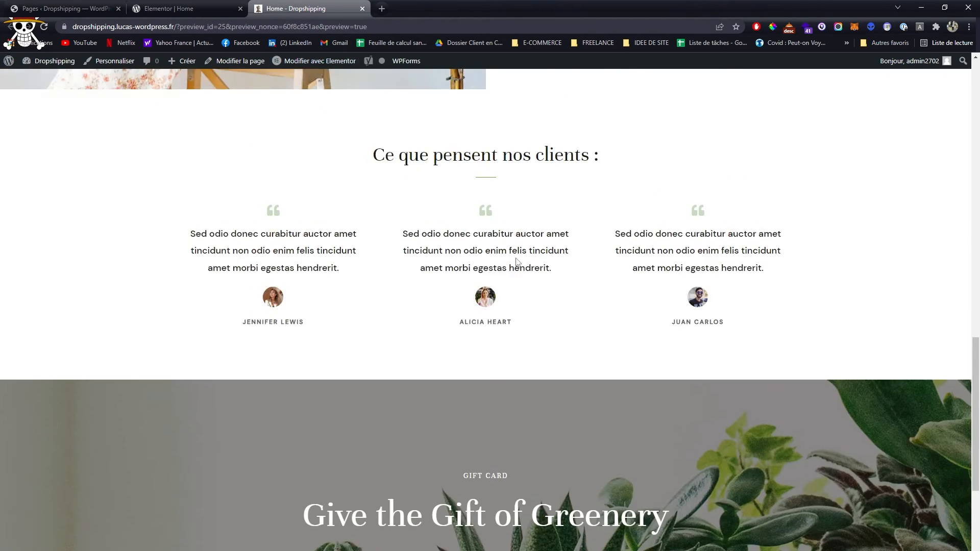
key("F5")
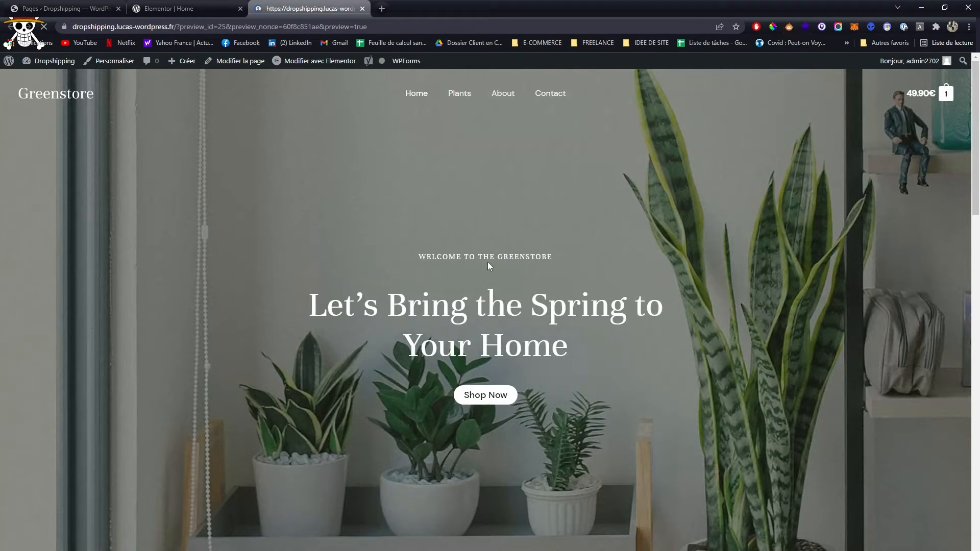
scroll(495, 275, "down", 15)
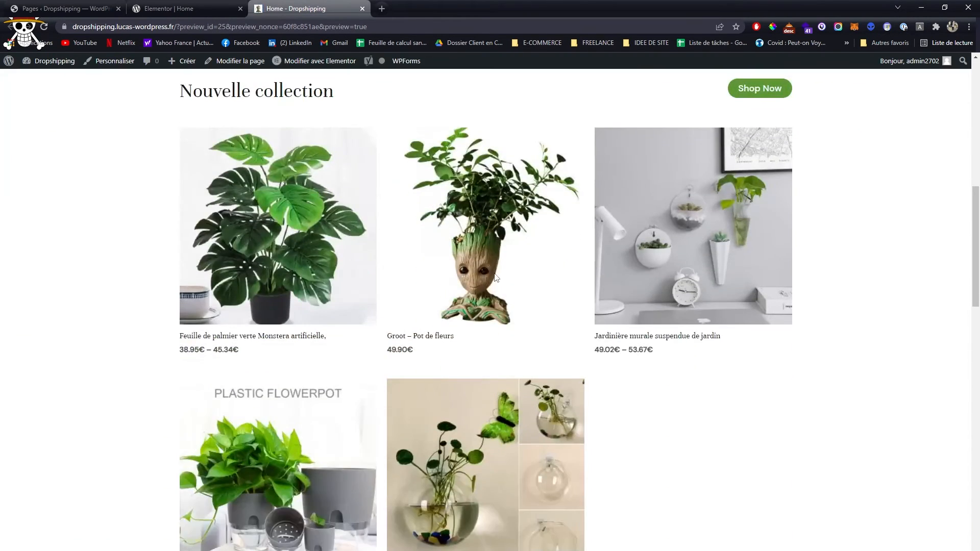
scroll(494, 287, "down", 3)
scroll(412, 287, "up", 6)
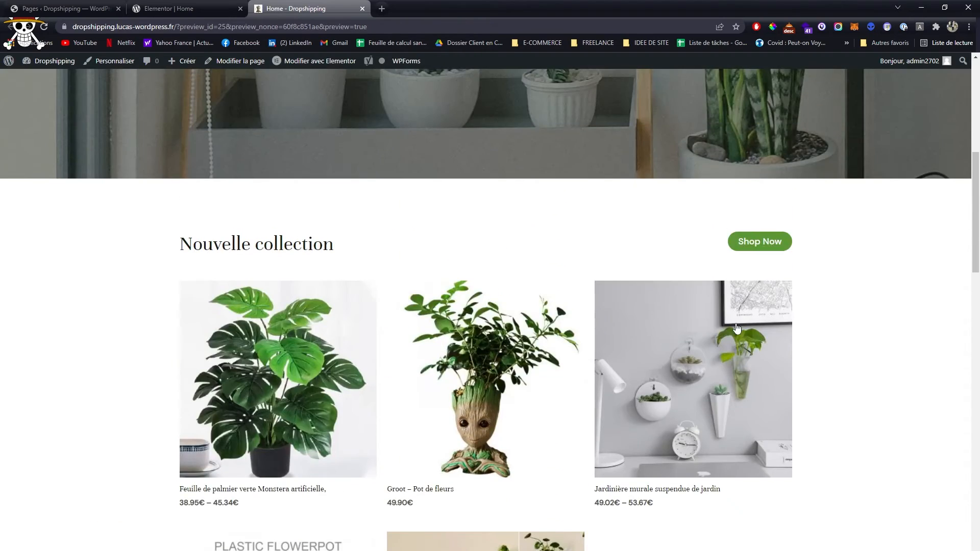
scroll(412, 287, "down", 4)
scroll(501, 430, "down", 10)
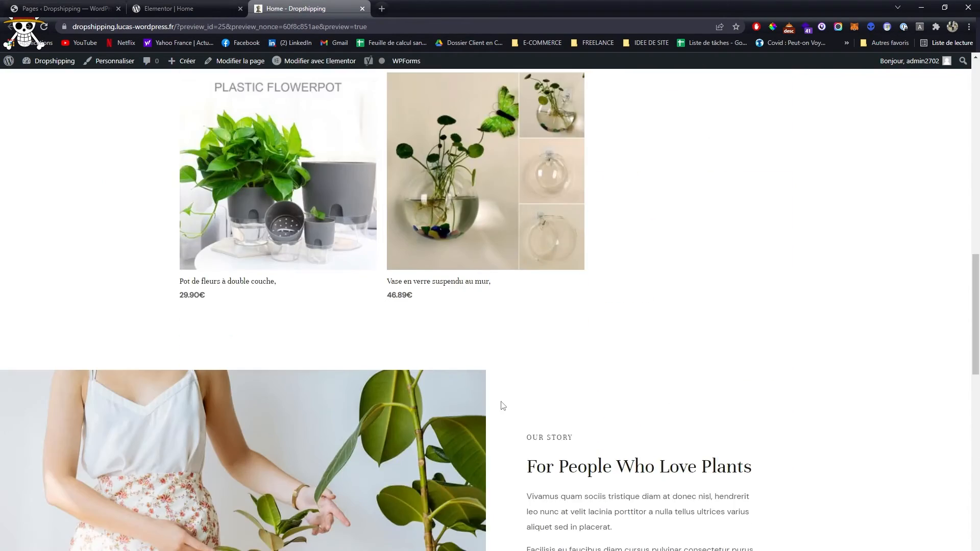
- Back in the Elementor editor, examine the Our Story column's style settings and the section's background image settings
left_click(168, 9)
scroll(252, 225, "down", 5)
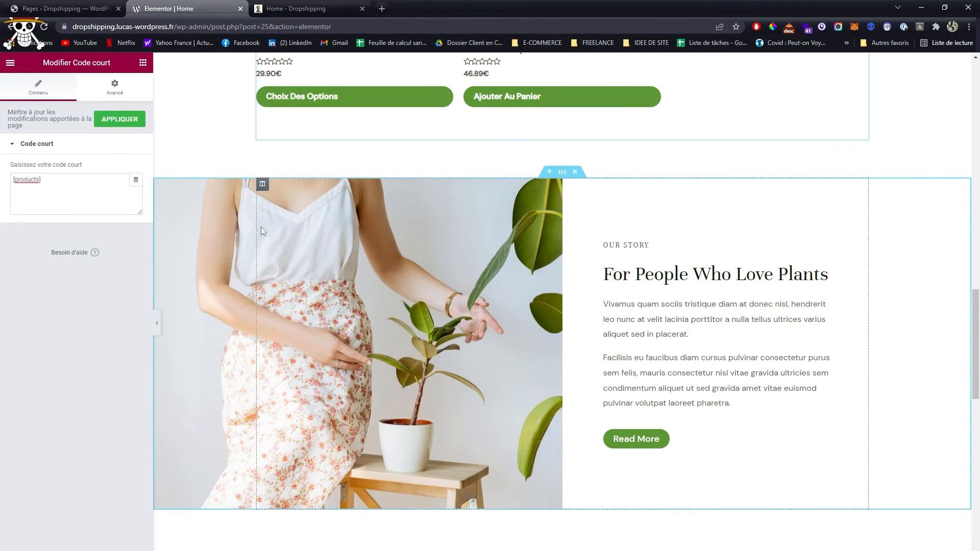
left_click(263, 186)
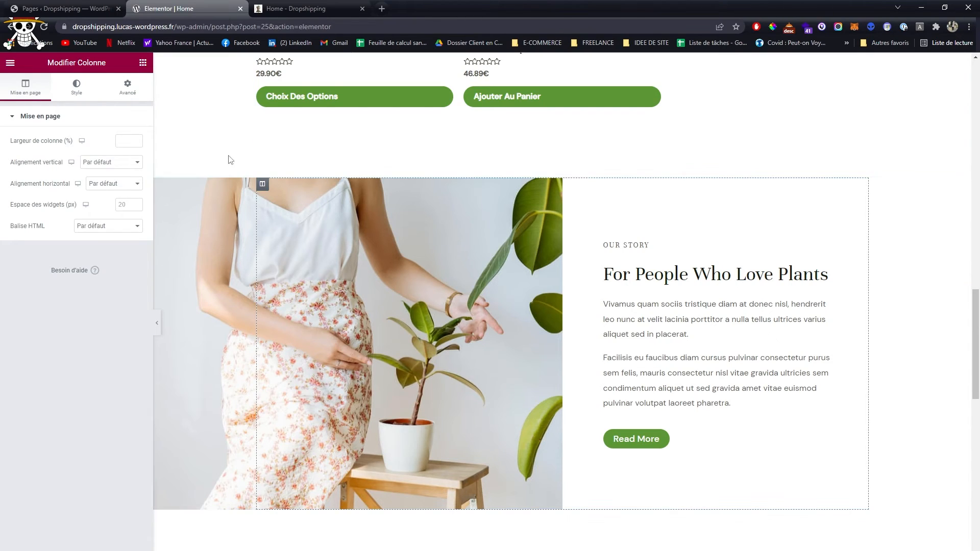
left_click(82, 93)
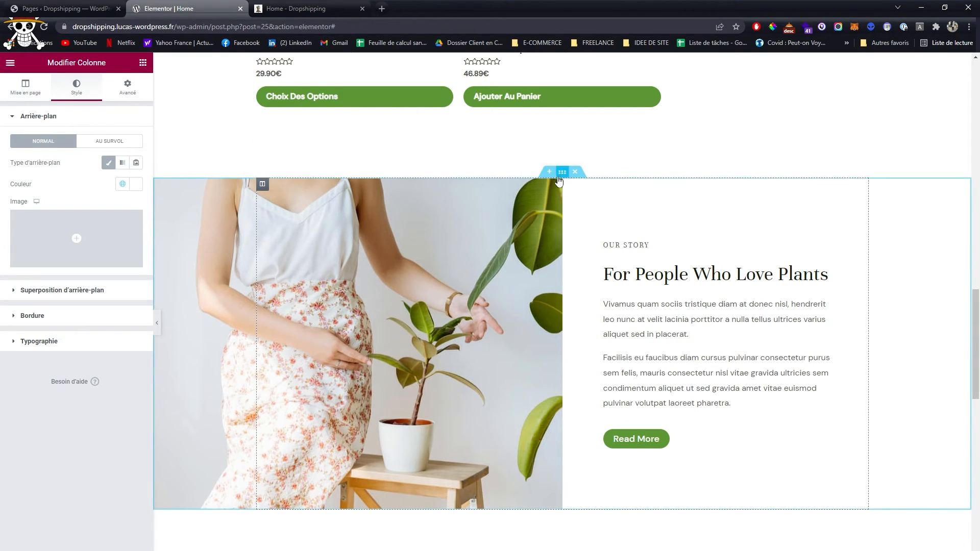
left_click(562, 173)
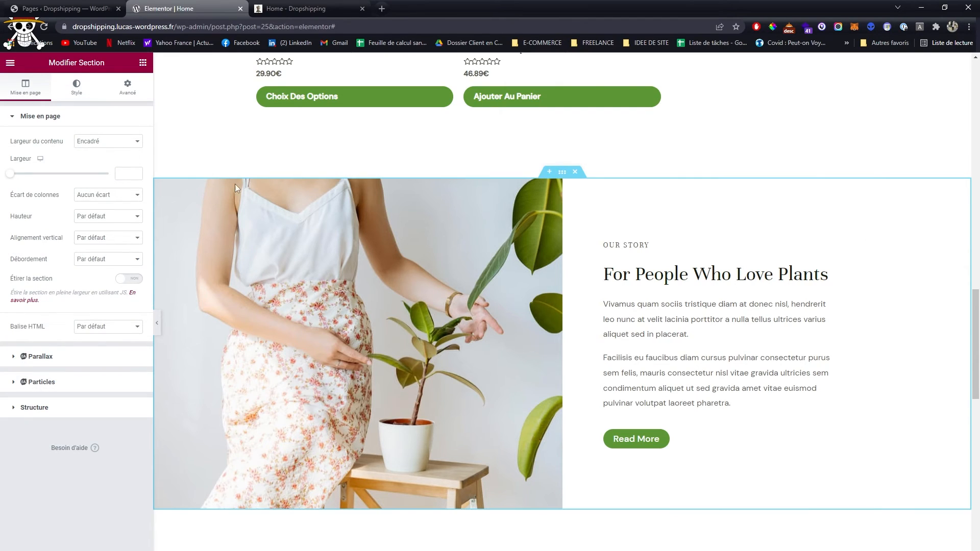
left_click(75, 92)
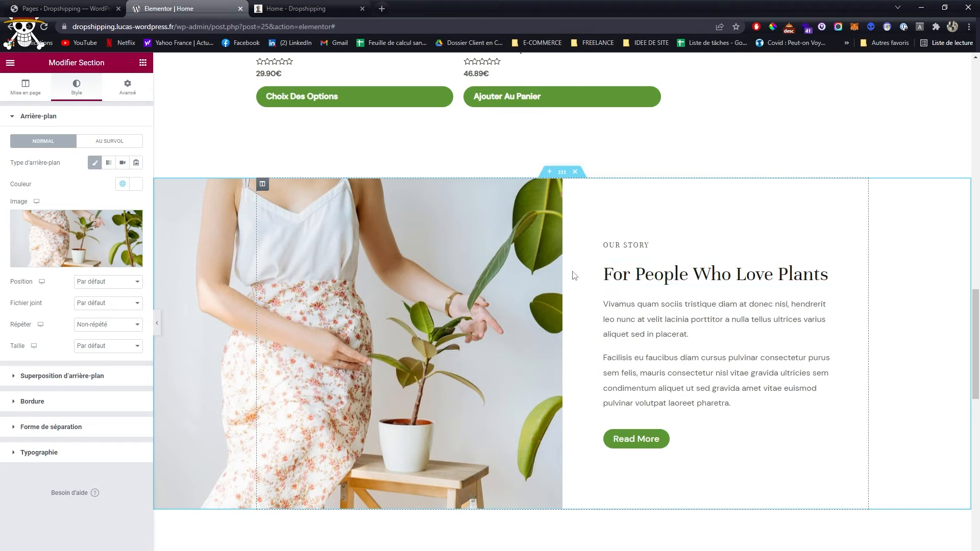
- Add a two-column section between the Our Story and customer testimonials sections, with an Image widget in its right column
scroll(567, 290, "up", 2)
scroll(565, 293, "down", 8)
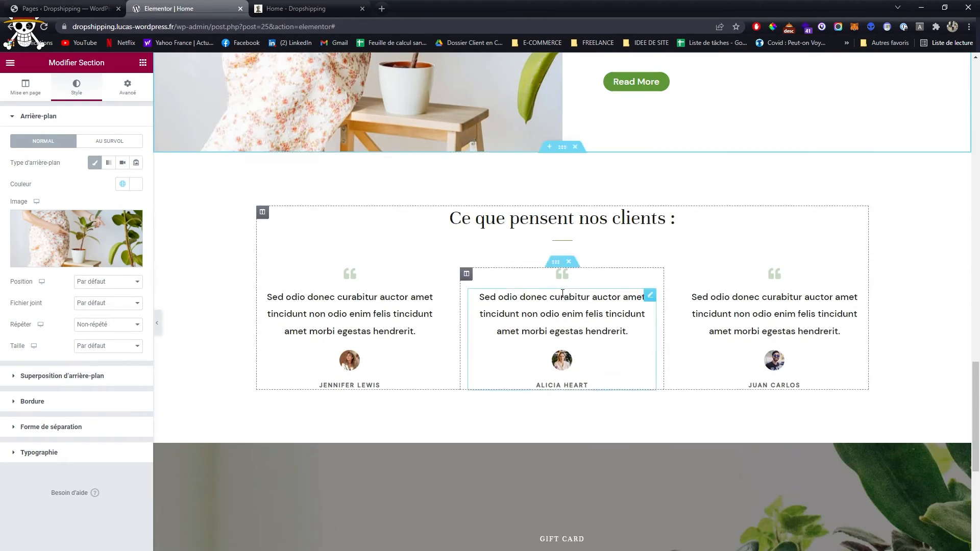
scroll(546, 293, "up", 4)
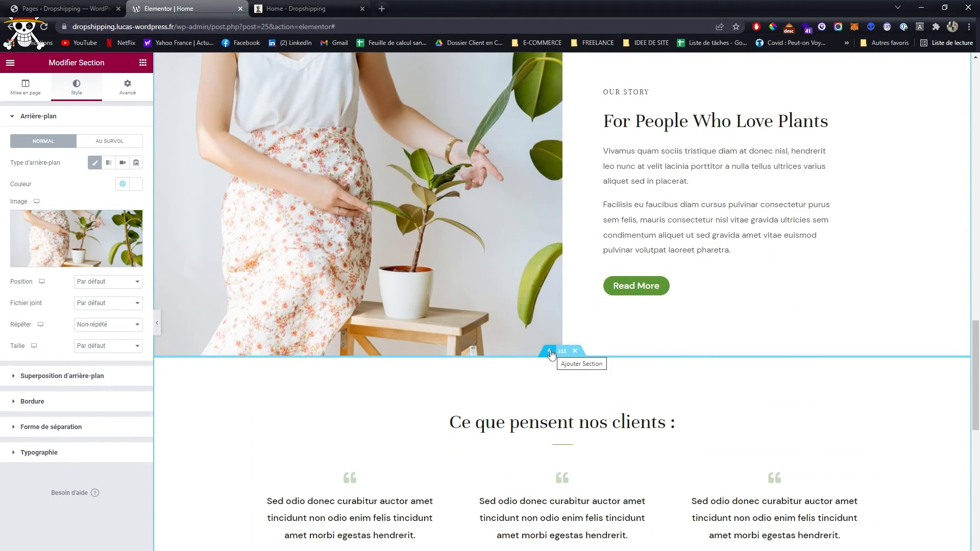
left_click(550, 352)
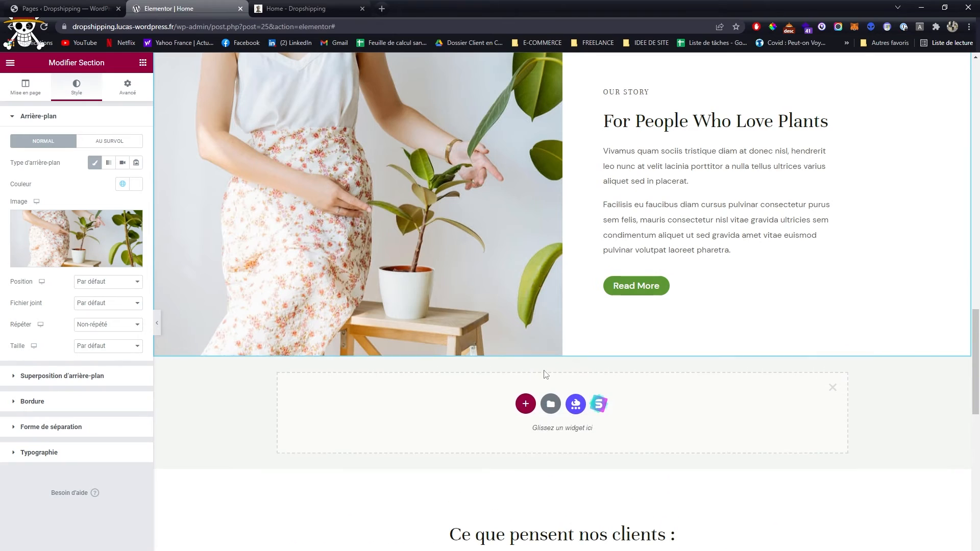
left_click(527, 406)
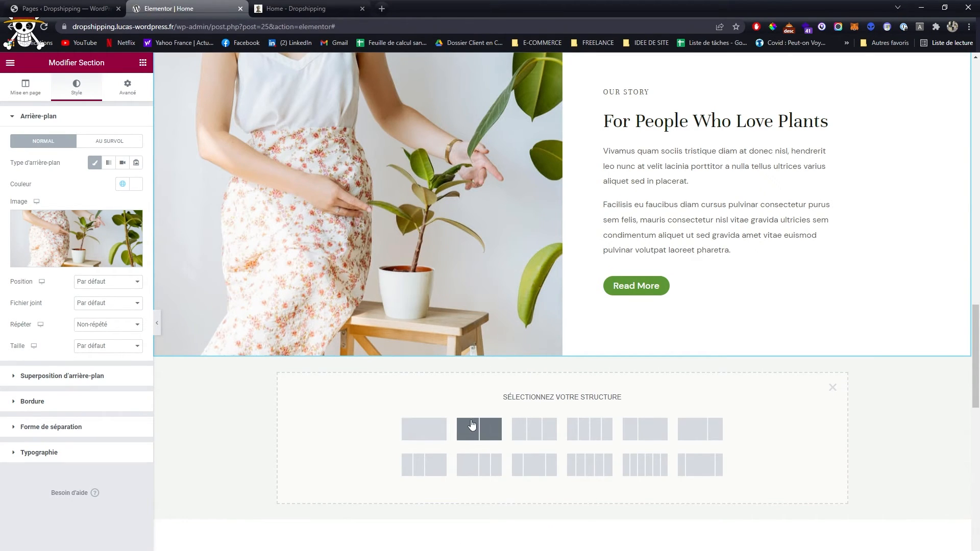
left_click(493, 429)
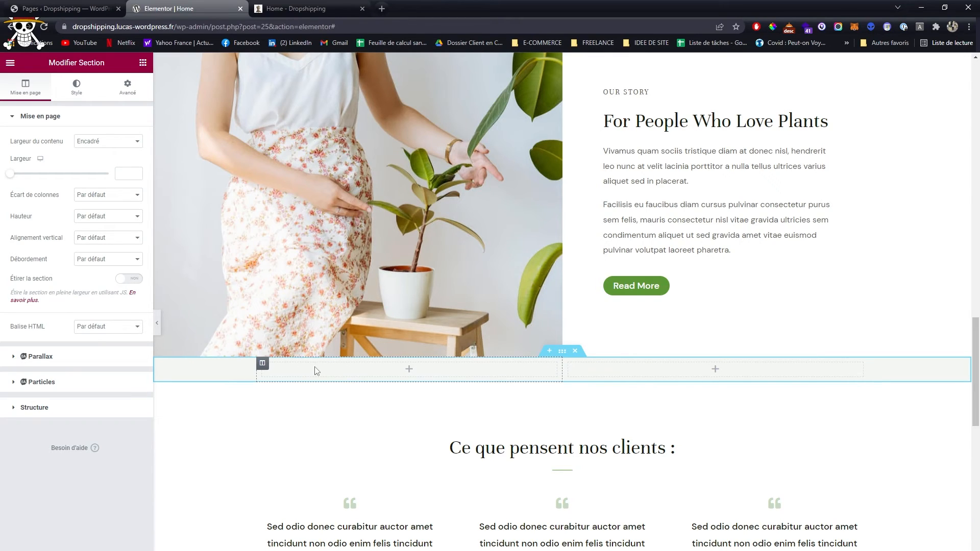
left_click(143, 63)
left_click_drag(39, 232, 665, 369)
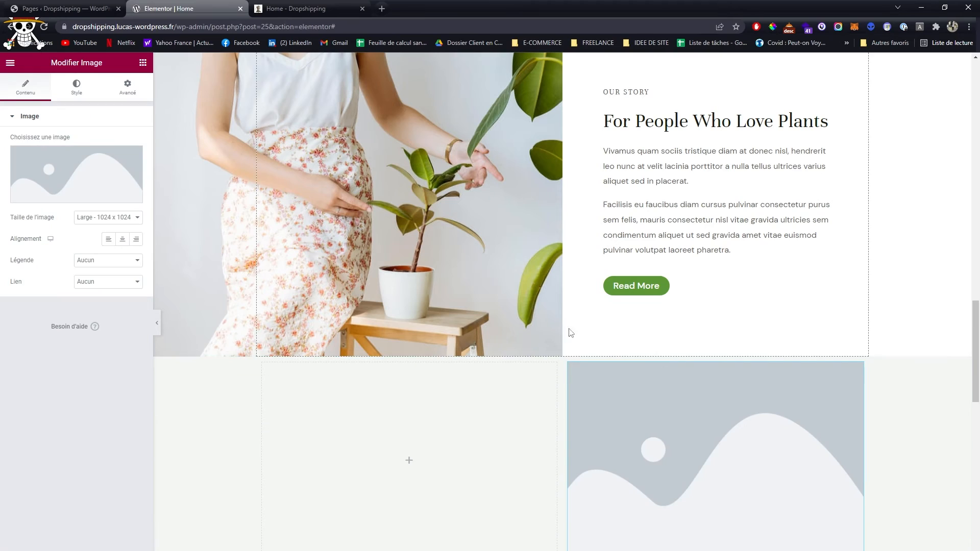
- Stack a heading, a text editor and a button widget in the new section's left column
left_click(142, 62)
left_click_drag(127, 197, 444, 398)
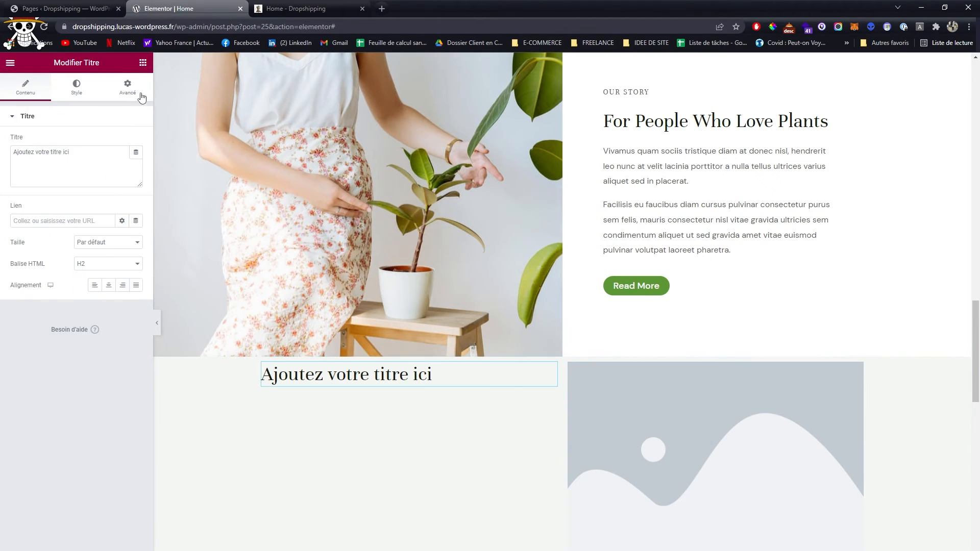
left_click(143, 62)
left_click_drag(113, 232, 393, 392)
left_click(140, 66)
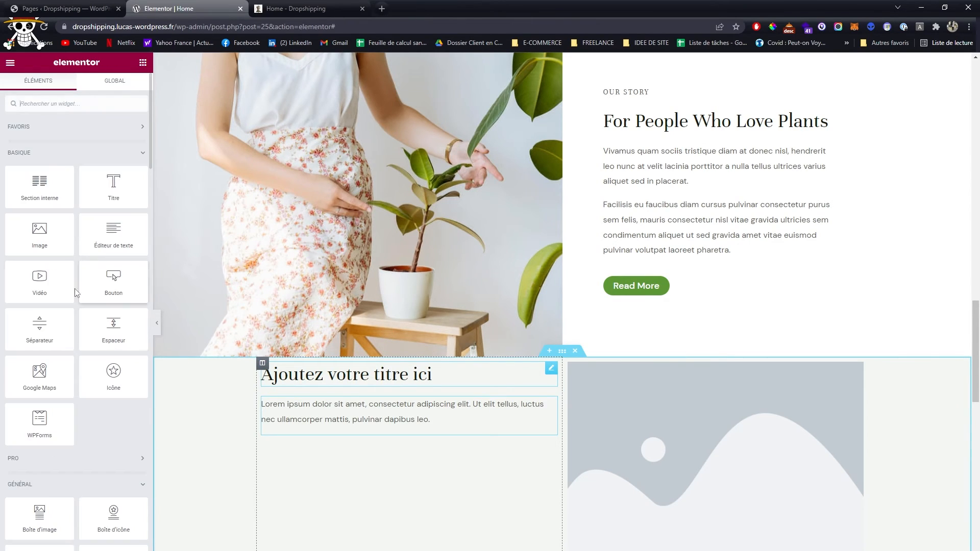
left_click_drag(113, 282, 372, 416)
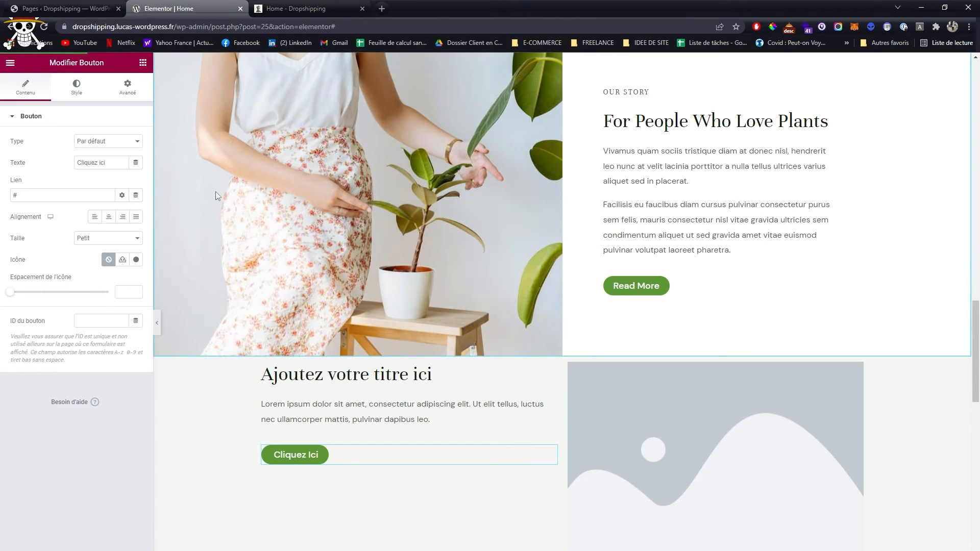
- Look through the updated Home page preview, from the new section to the gift card area and back to the hero
left_click(276, 9)
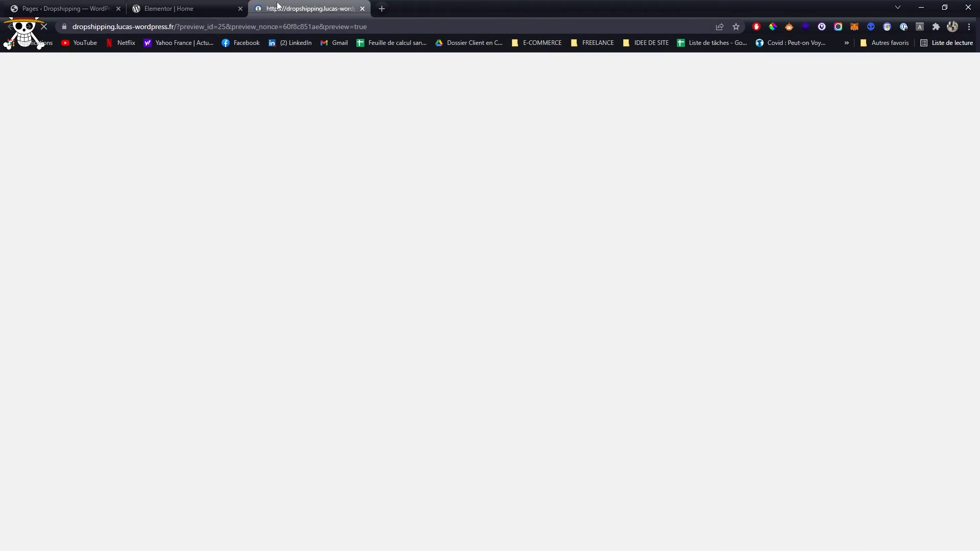
scroll(378, 305, "down", 7)
scroll(377, 305, "down", 4)
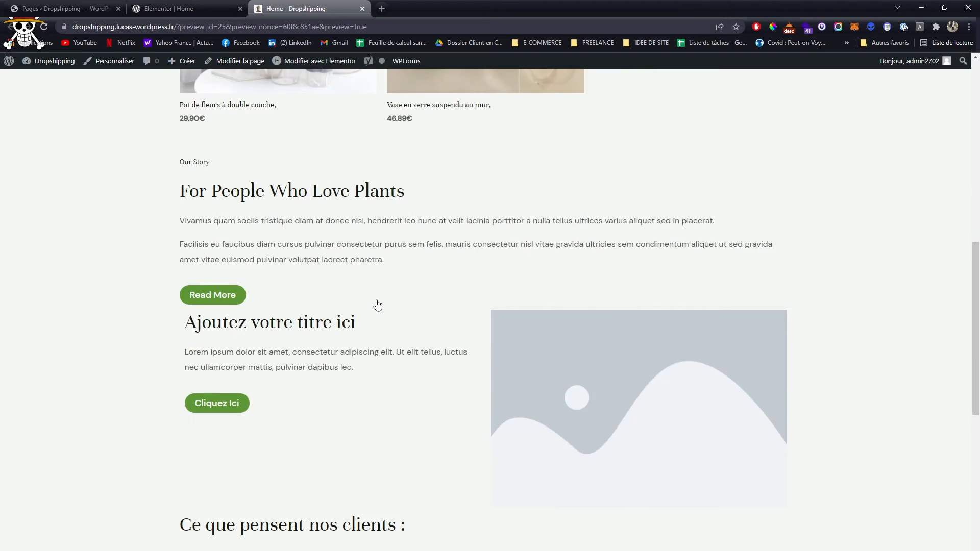
scroll(245, 77, "down", 6)
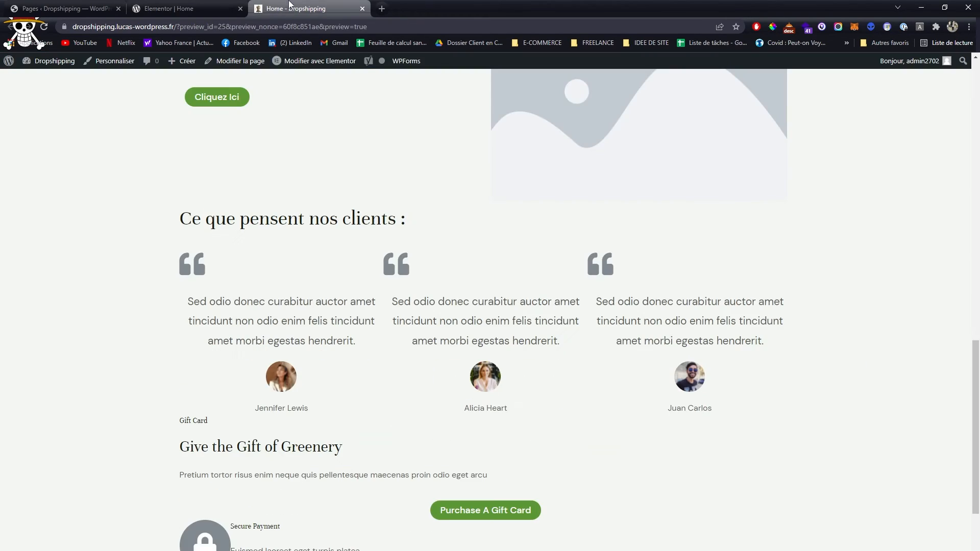
scroll(462, 423, "down", 5)
scroll(453, 411, "up", 20)
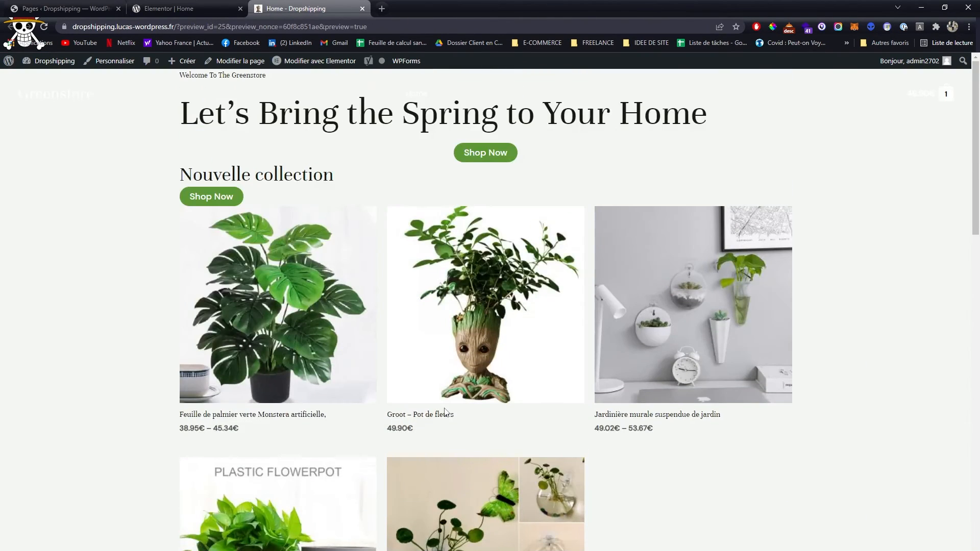
- Refresh the preview and check the new heading, text, button and image placeholder beneath the Our Story section
left_click(163, 7)
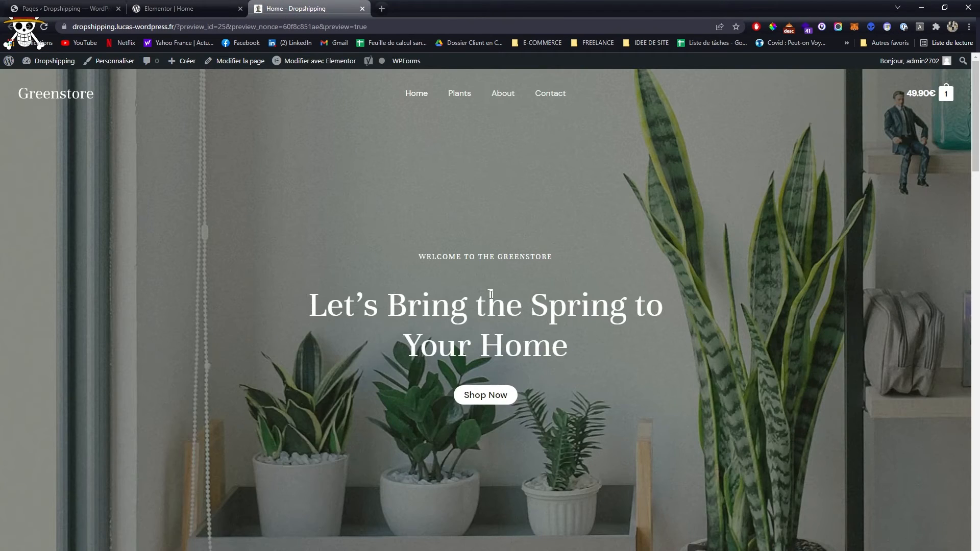
scroll(495, 308, "down", 6)
scroll(495, 308, "down", 15)
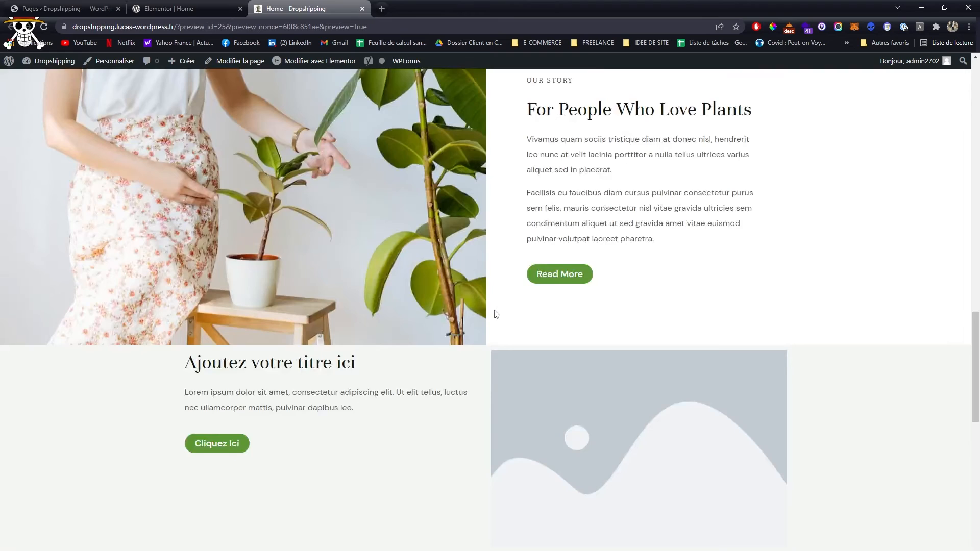
scroll(494, 314, "down", 3)
left_click_drag(181, 206, 774, 347)
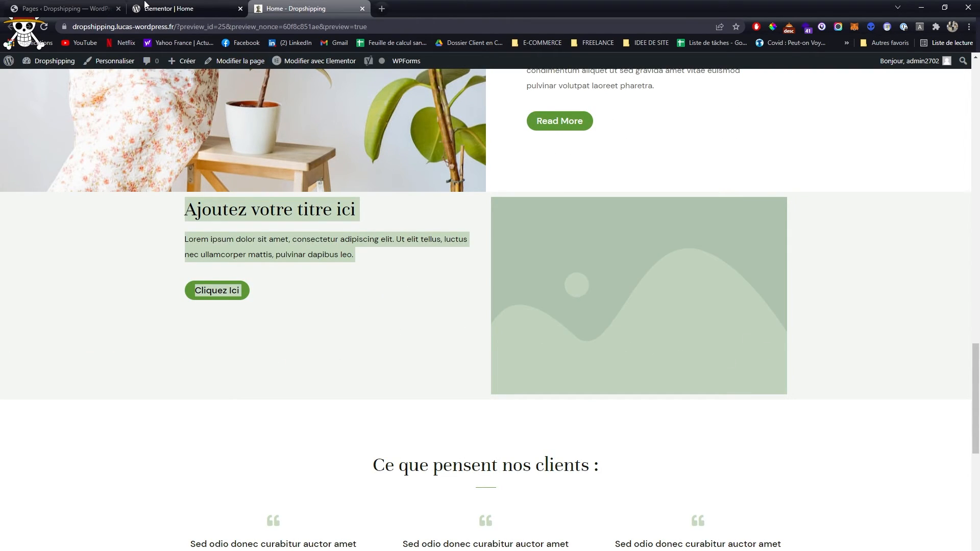
- Return to the Elementor editor and open the hero section's layout settings
left_click(158, 9)
scroll(503, 315, "up", 20)
scroll(501, 307, "up", 3)
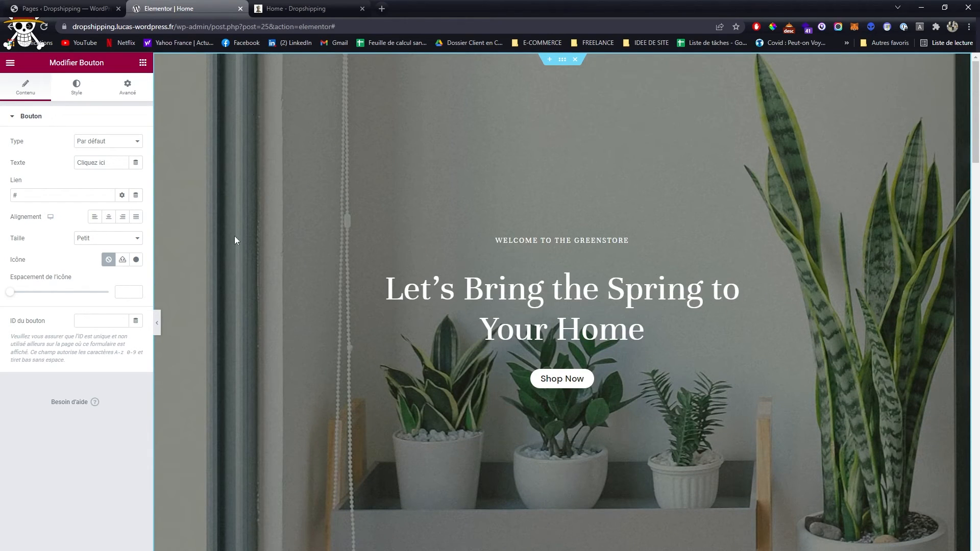
left_click(562, 61)
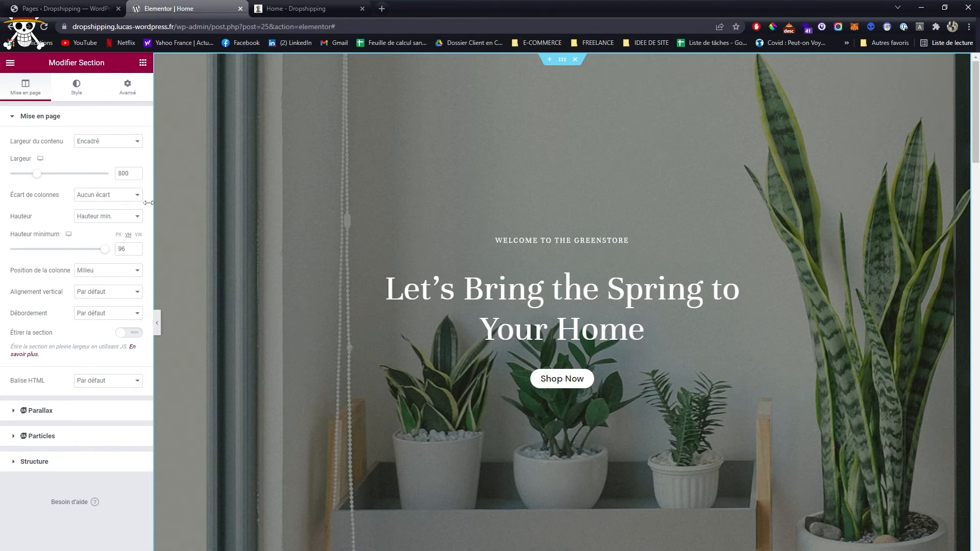
- Try a wider content width for the hero section, and set it back to 800
mouse_move(47, 177)
left_mouse_down()
mouse_move(84, 175)
mouse_move(65, 173)
left_mouse_up()
double_click(125, 174)
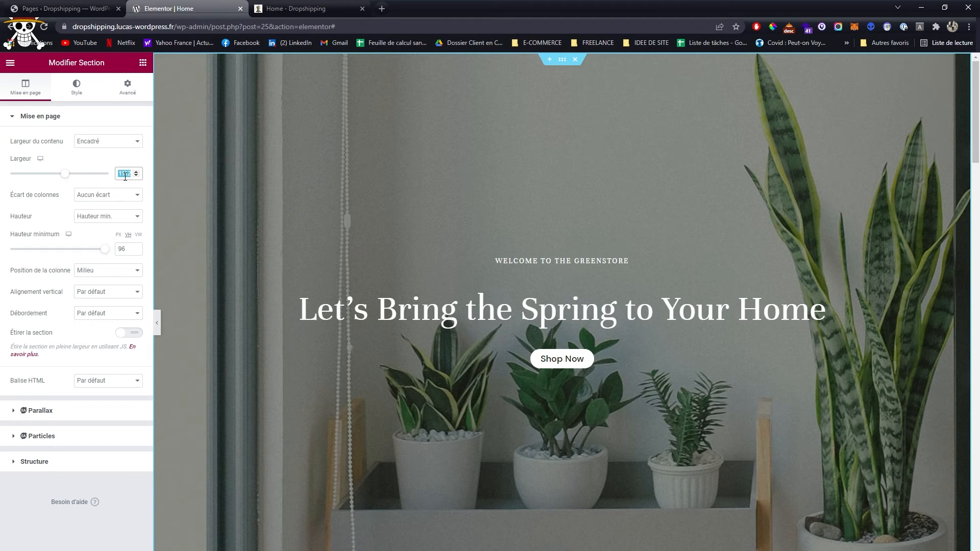
type("800")
left_click(87, 202)
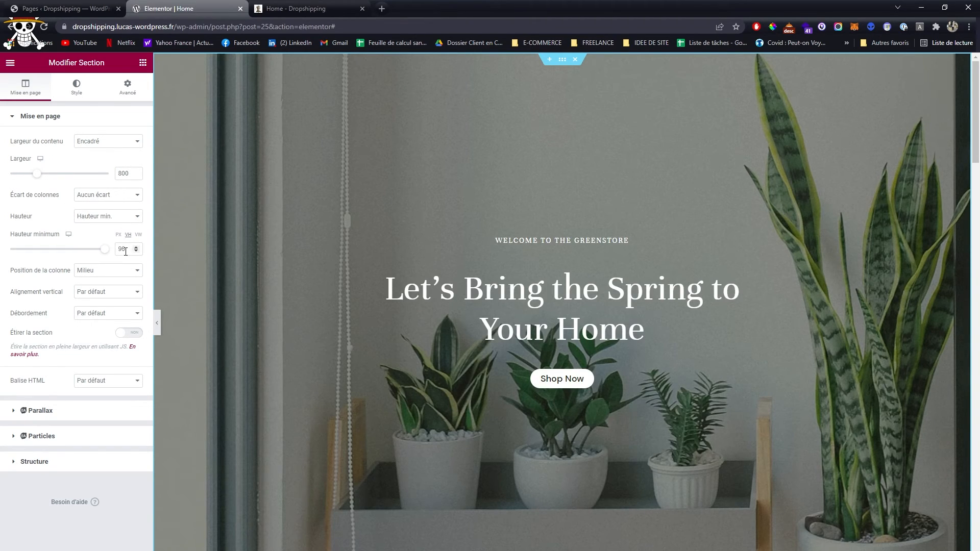
- Reduce the hero section's minimum height to 70 VH
left_click_drag(104, 249, 78, 249)
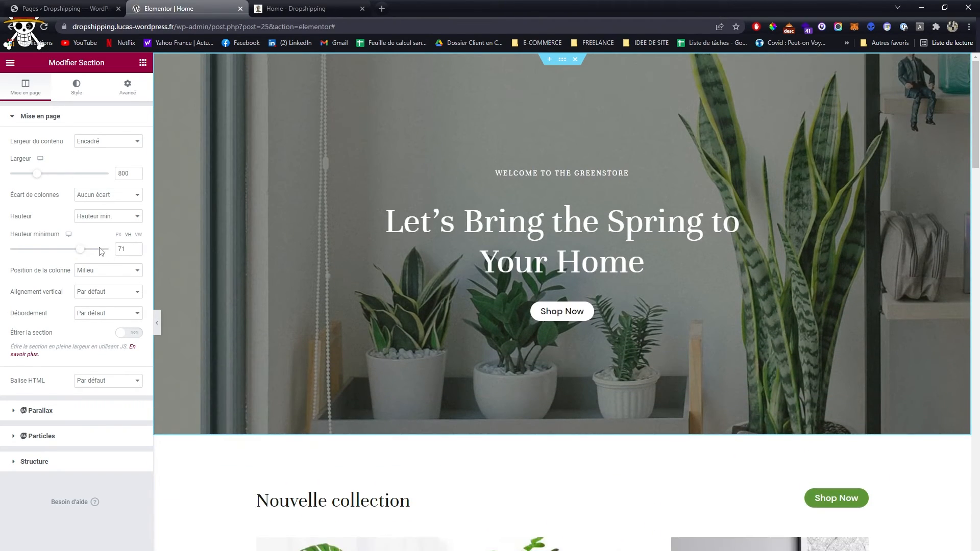
left_click(136, 251)
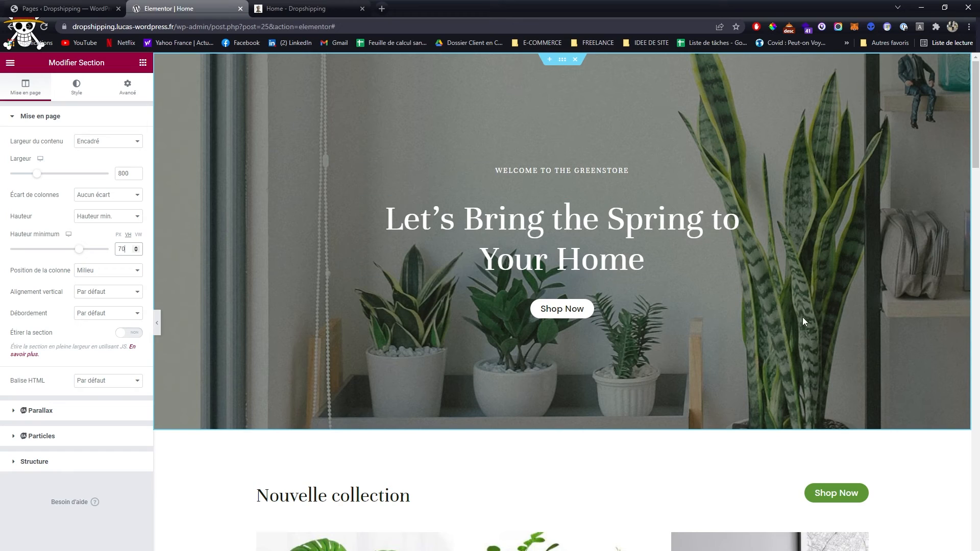
- Try the Haut and Bas column positions for the hero section, and return it to Milieu
left_click(76, 273)
left_click(87, 288)
left_click(106, 273)
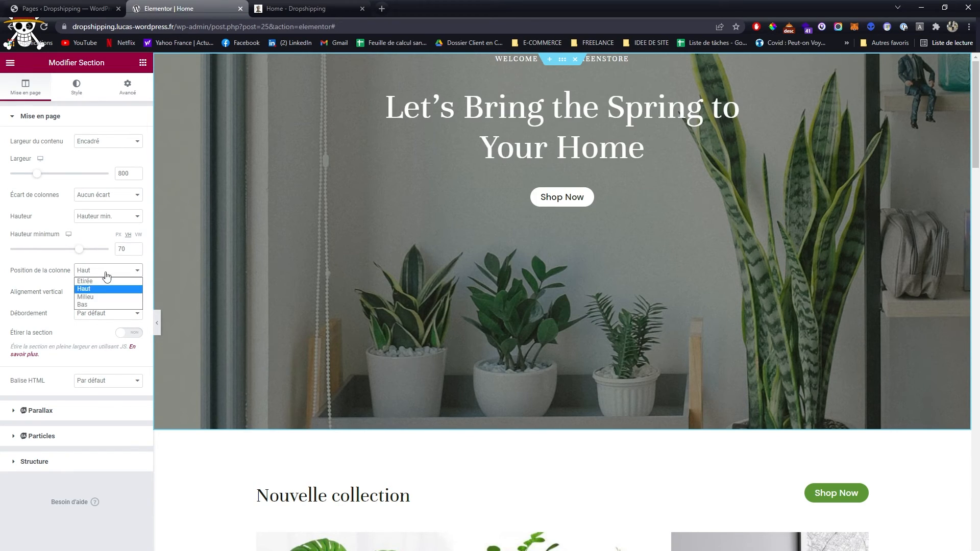
left_click(85, 304)
left_click(105, 272)
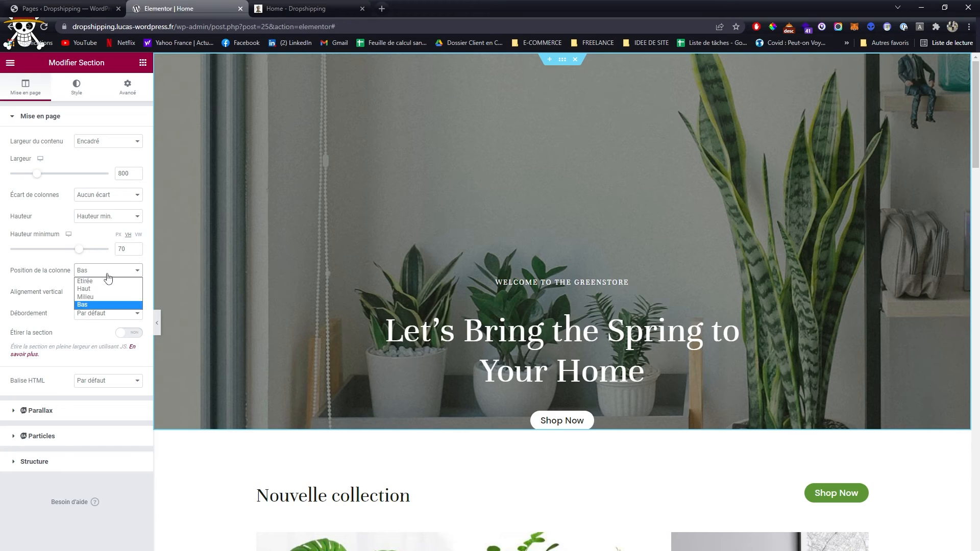
left_click(85, 297)
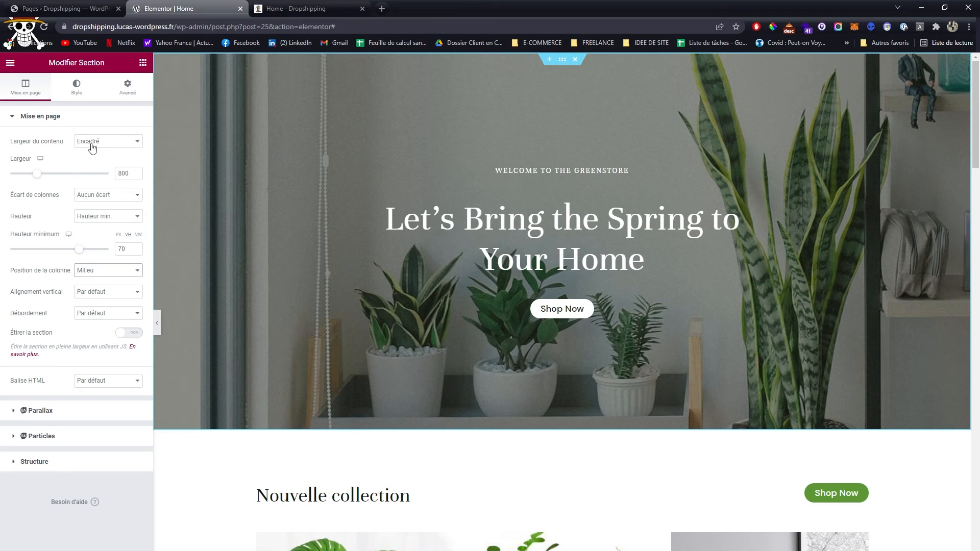
- Try a background overlay opacity of 0.68 on the hero section, and set it back to 0.5
left_click(77, 88)
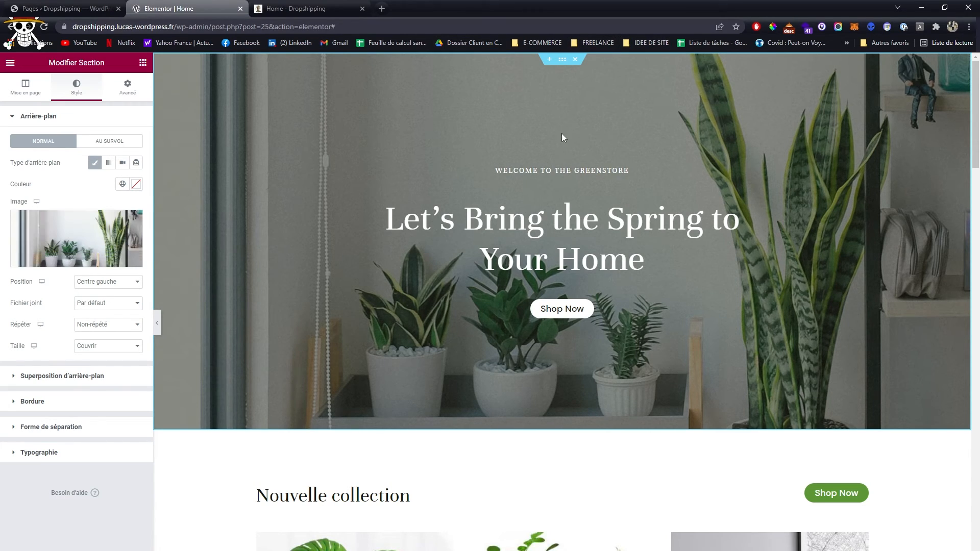
left_click(81, 377)
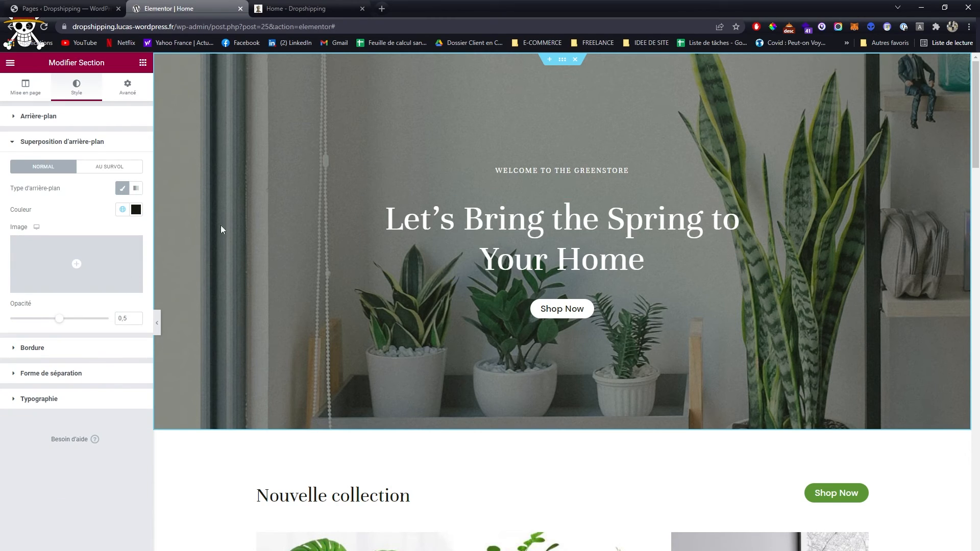
mouse_move(63, 319)
left_mouse_down()
mouse_move(110, 319)
mouse_move(26, 321)
mouse_move(76, 319)
left_mouse_up()
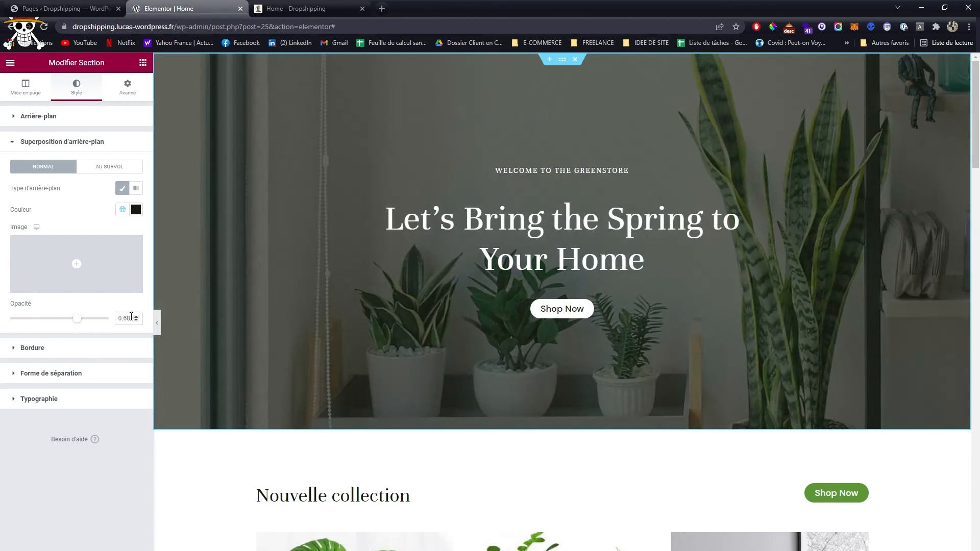
key("BackSpace")
key("BackSpace")
type("540")
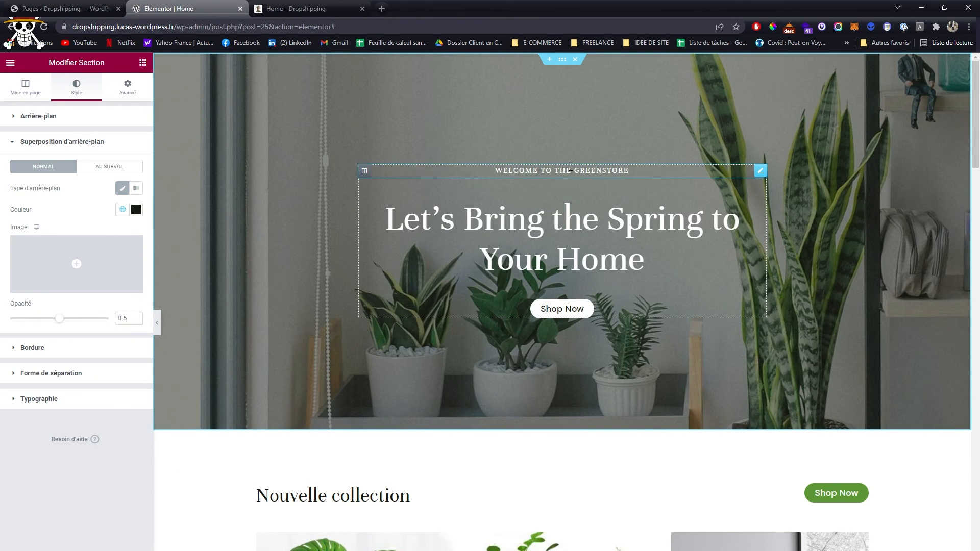
- Try a 62 px text size on the "Welcome To The Greenstore" heading, and reset its typography to the defaults
left_click(550, 171)
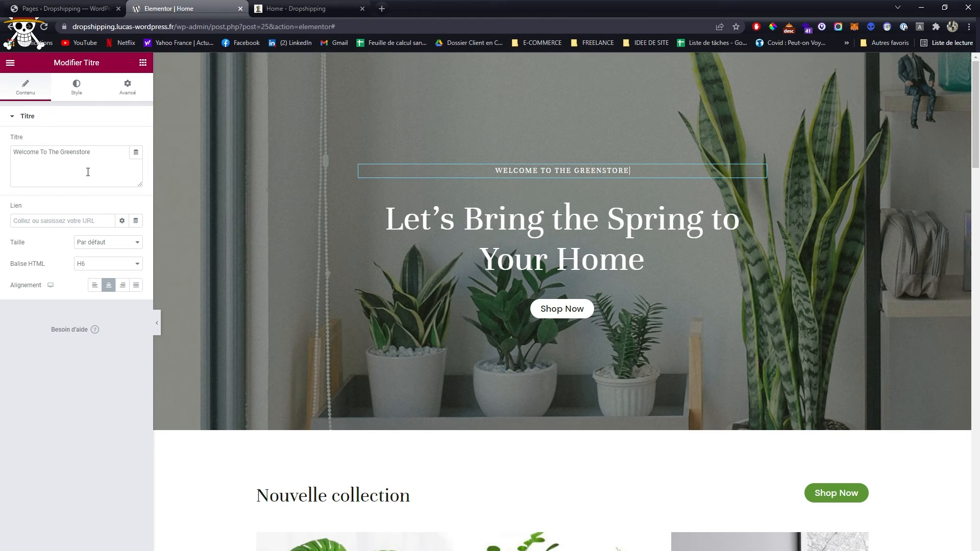
left_click(77, 90)
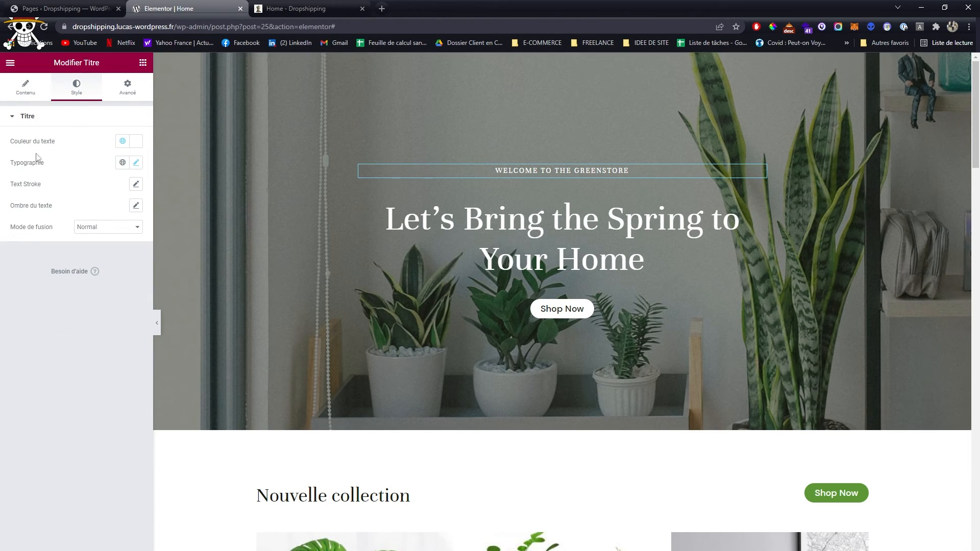
left_click(136, 162)
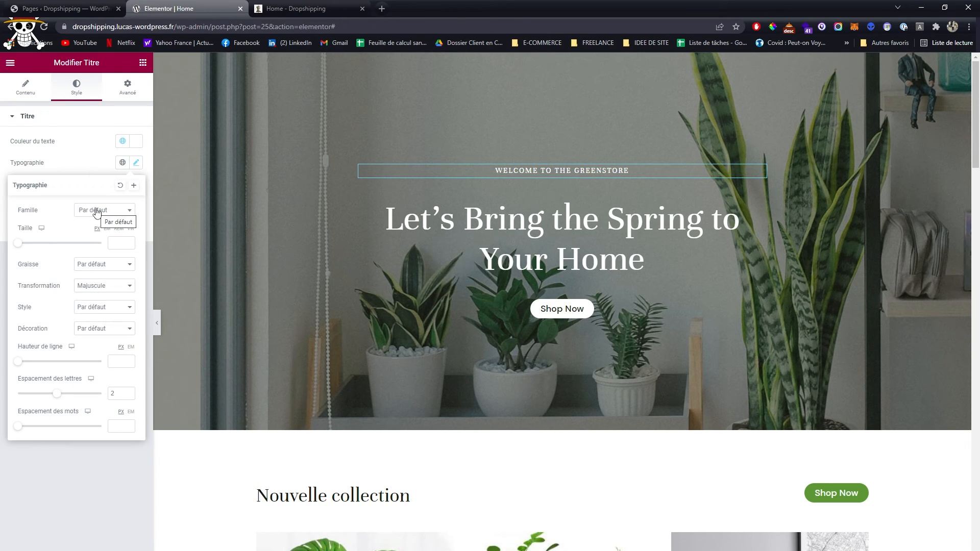
left_click_drag(18, 245, 43, 246)
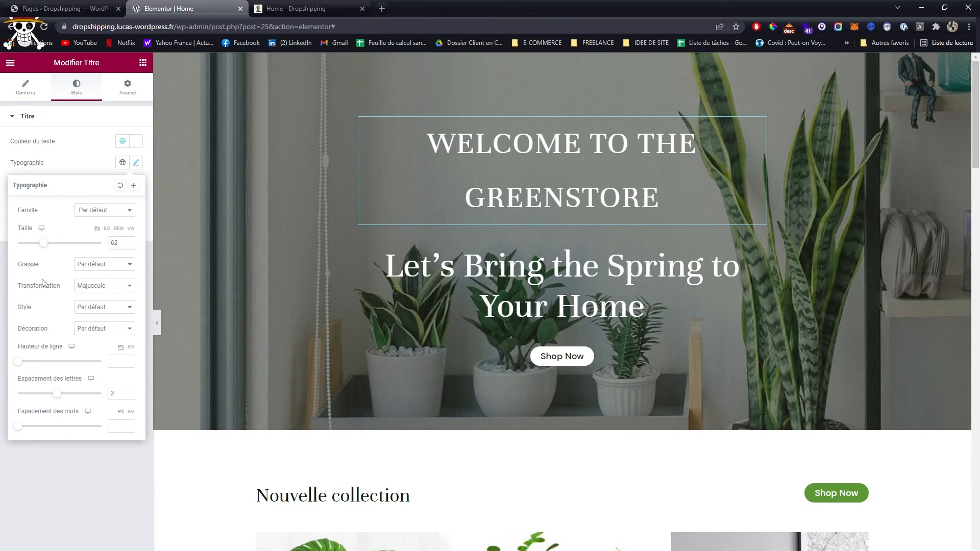
left_click(120, 185)
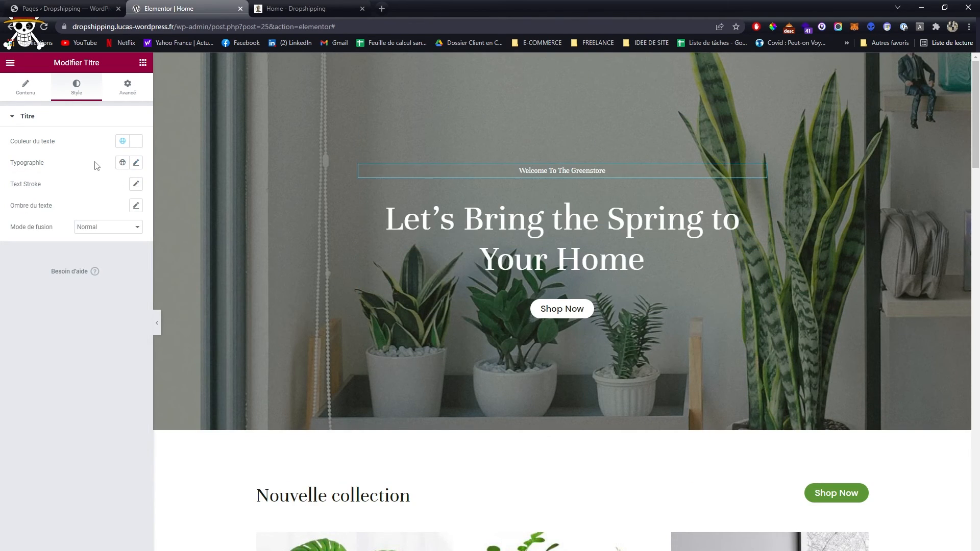
- Delete the placeholder section headed "Ajoutez votre titre ici" between the Our Story and customer review sections
scroll(580, 272, "down", 5)
scroll(580, 272, "up", 3)
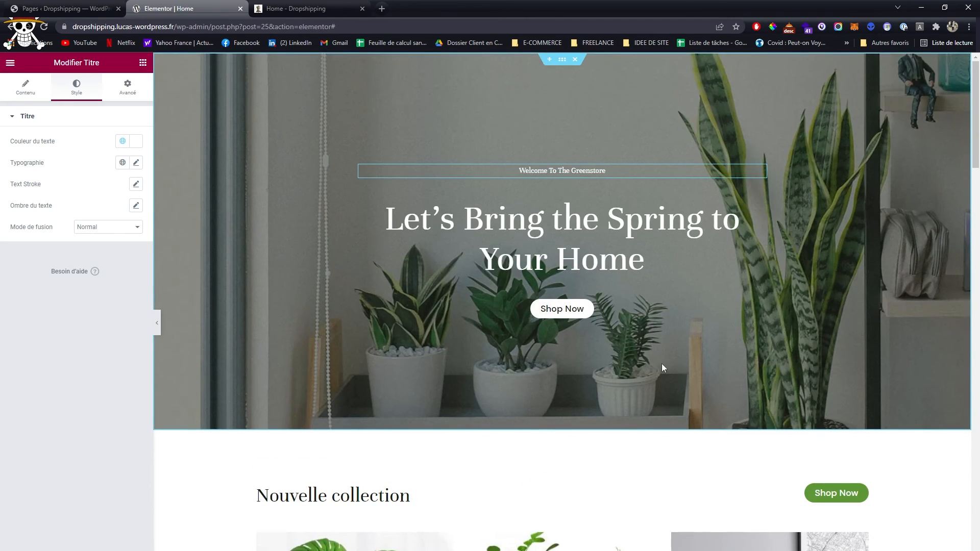
scroll(606, 346, "down", 12)
scroll(606, 346, "down", 12)
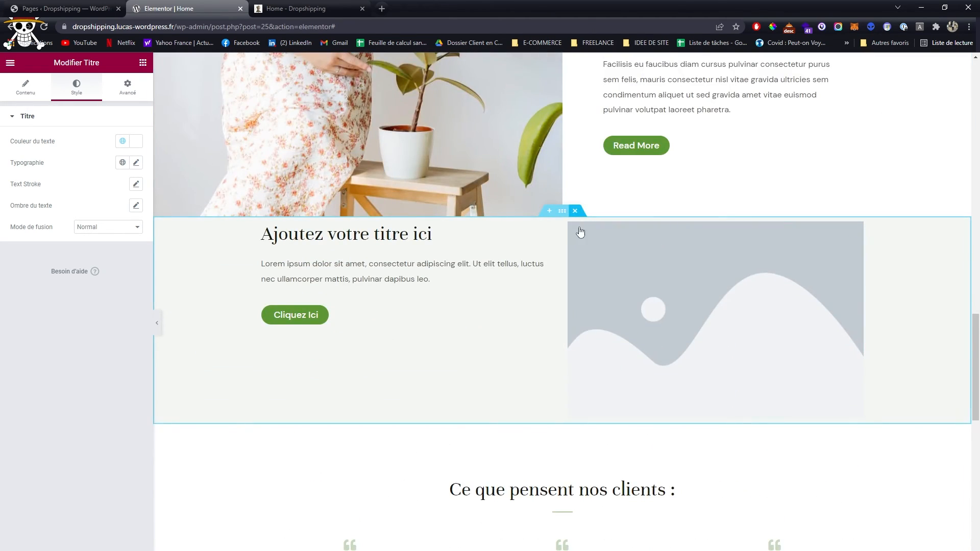
scroll(580, 230, "down", 9)
left_click(549, 246)
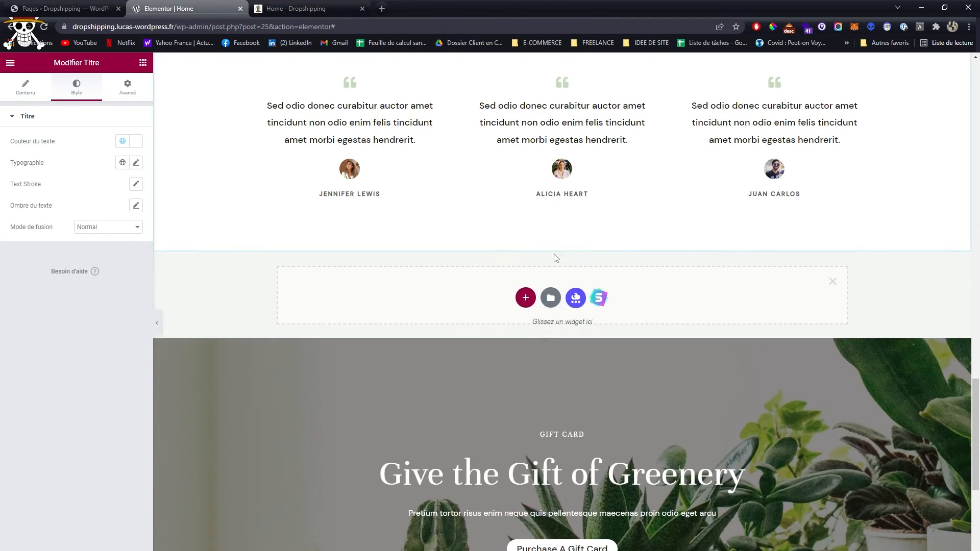
scroll(513, 300, "down", 6)
scroll(513, 300, "up", 4)
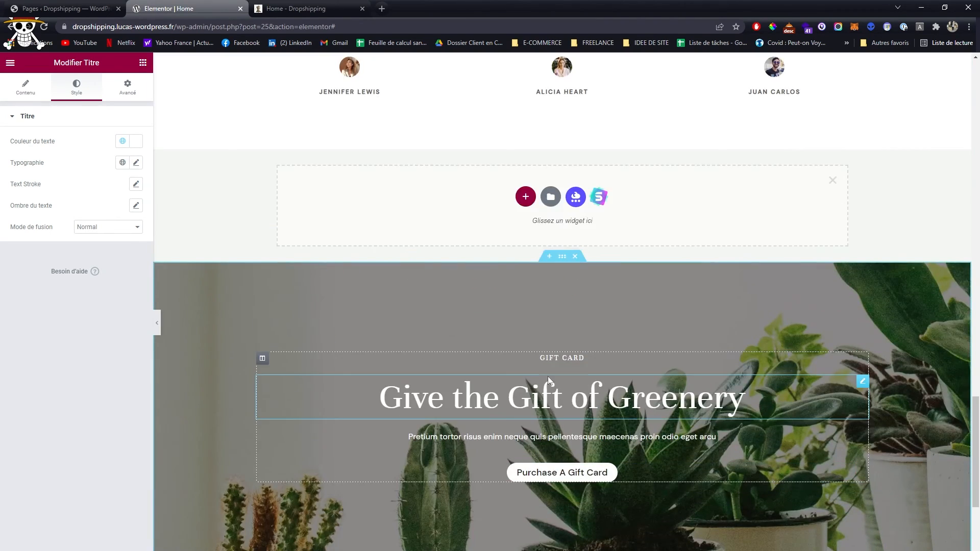
scroll(547, 375, "down", 5)
scroll(542, 370, "up", 13)
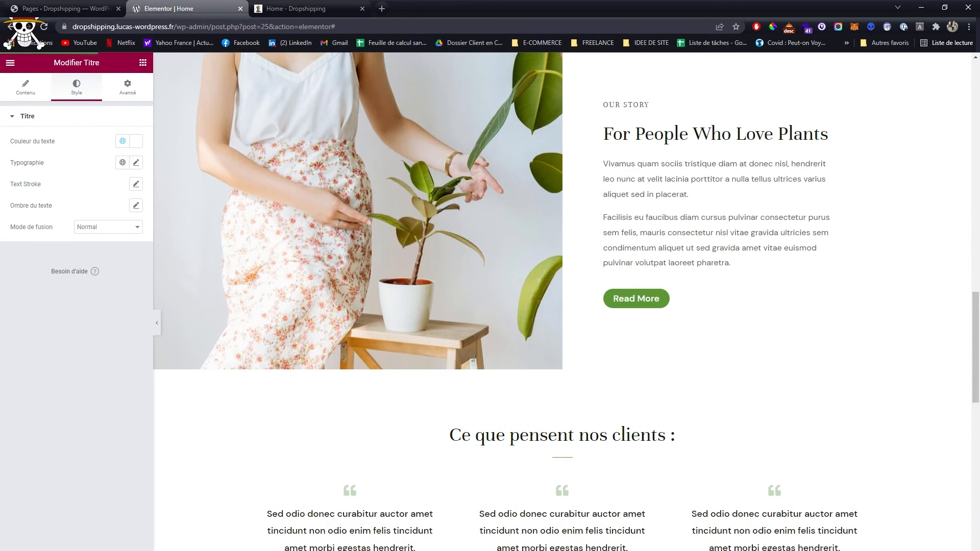
- Reload the Home page preview and check the area between the Our Story and customer review sections
left_click(301, 8)
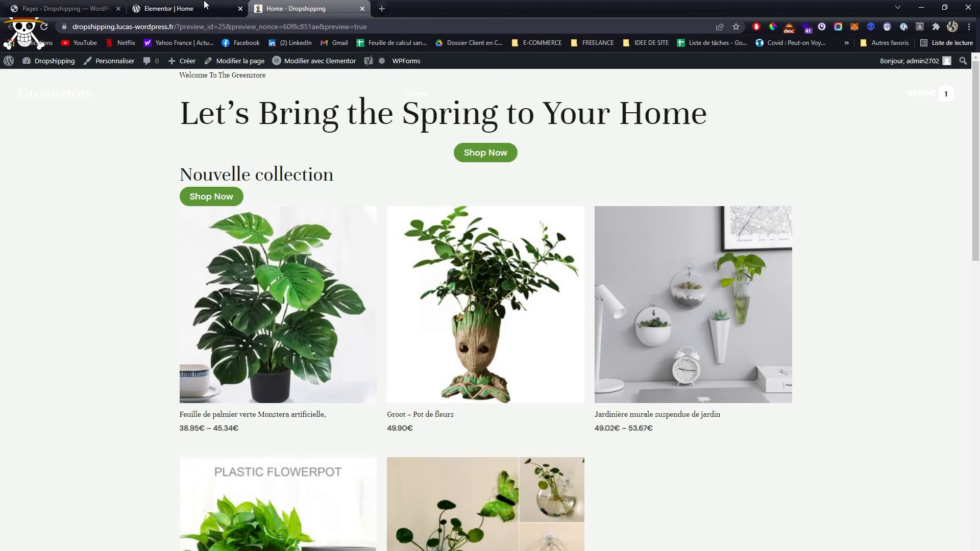
left_click(169, 8)
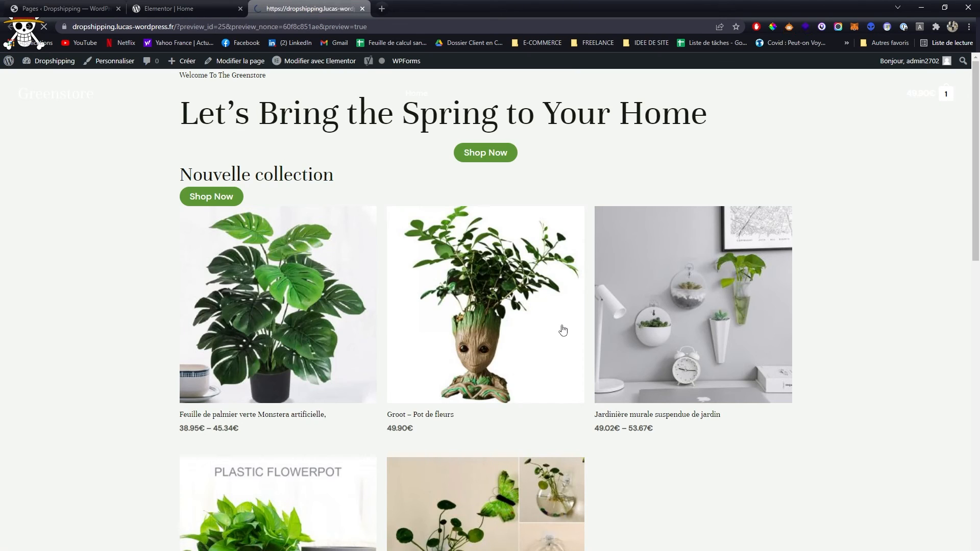
scroll(592, 320, "down", 12)
scroll(555, 322, "down", 8)
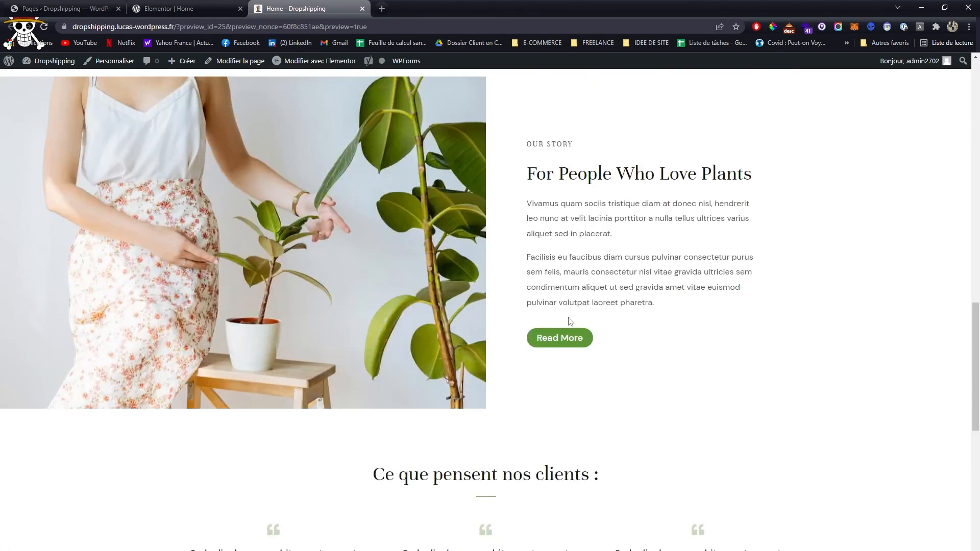
- Return to the Elementor editor, try centre and left alignment on the Our Story paragraph, and clear the alignment
key("ctrl+shift+Tab")
scroll(614, 351, "up", 5)
scroll(614, 351, "down", 2)
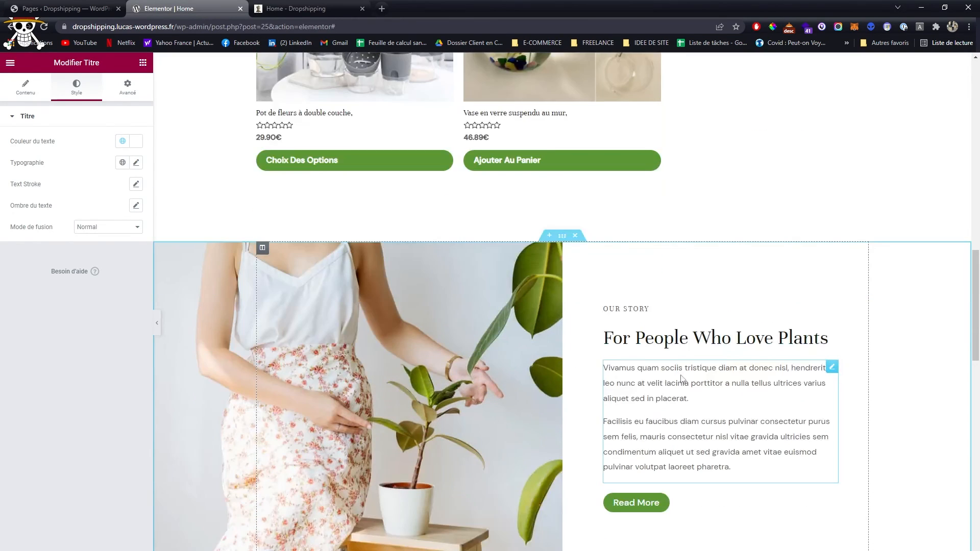
left_click(683, 378)
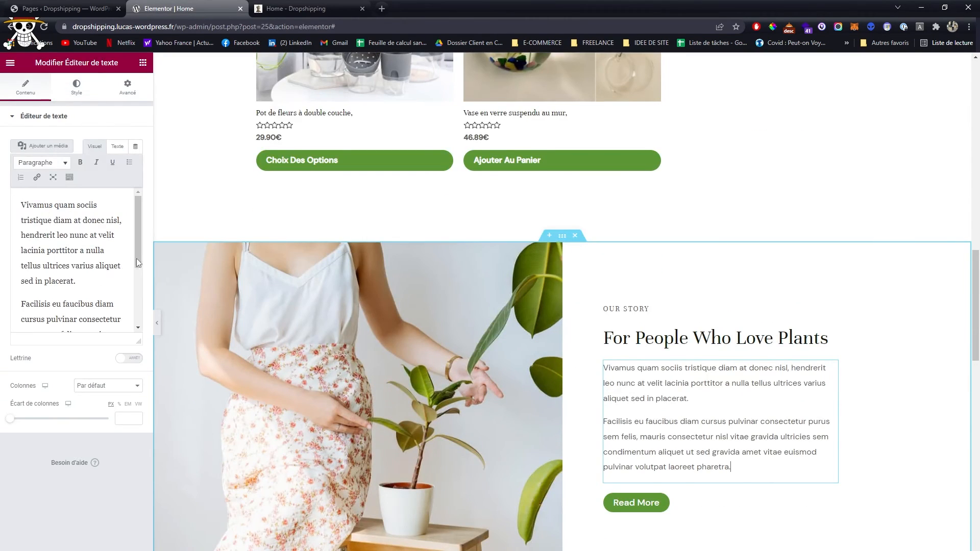
left_click(83, 92)
scroll(591, 264, "down", 5)
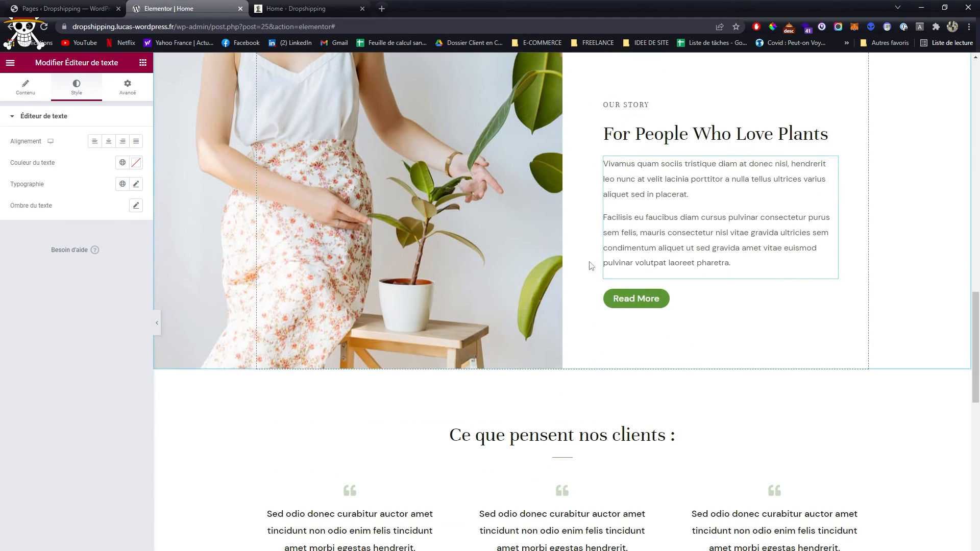
left_click(113, 146)
left_click(97, 144)
left_click(96, 145)
scroll(684, 319, "down", 15)
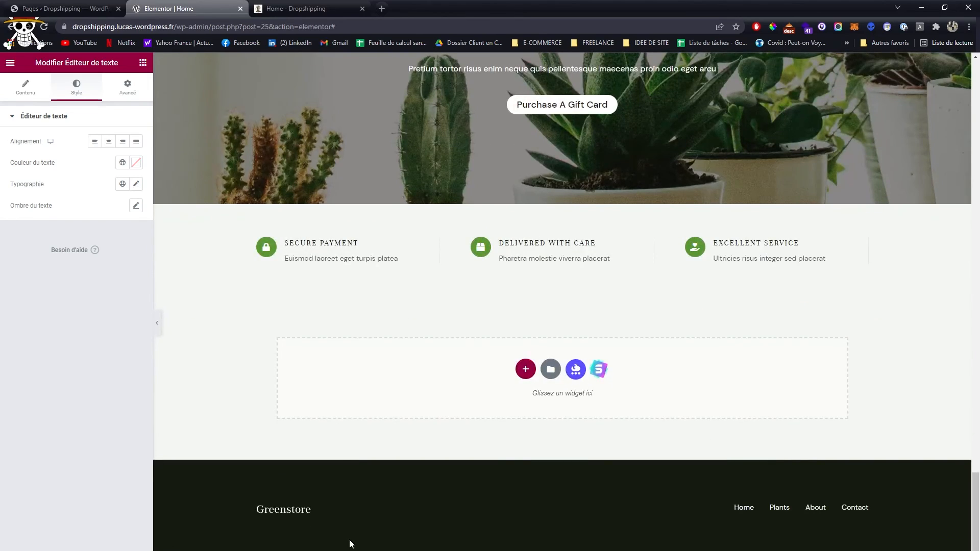
scroll(351, 544, "up", 7)
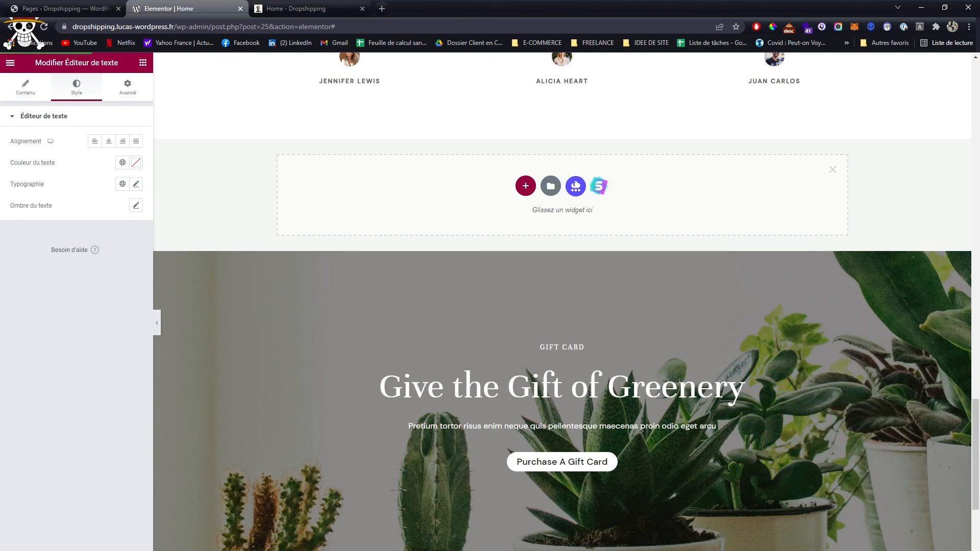
- Look over the Home page in the preview and open the Plants shop page
left_click(338, 4)
scroll(537, 315, "up", 19)
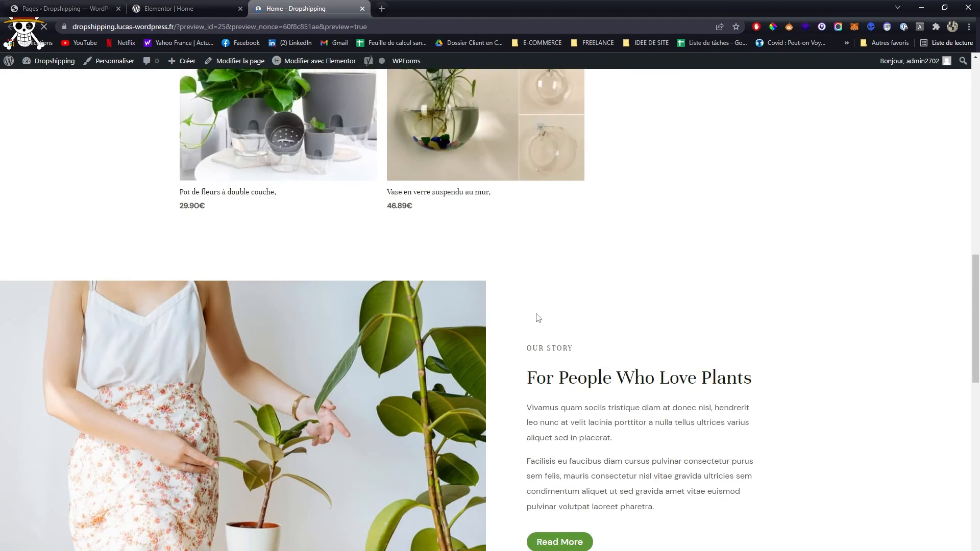
scroll(537, 317, "down", 7)
scroll(539, 315, "up", 7)
left_click(454, 94)
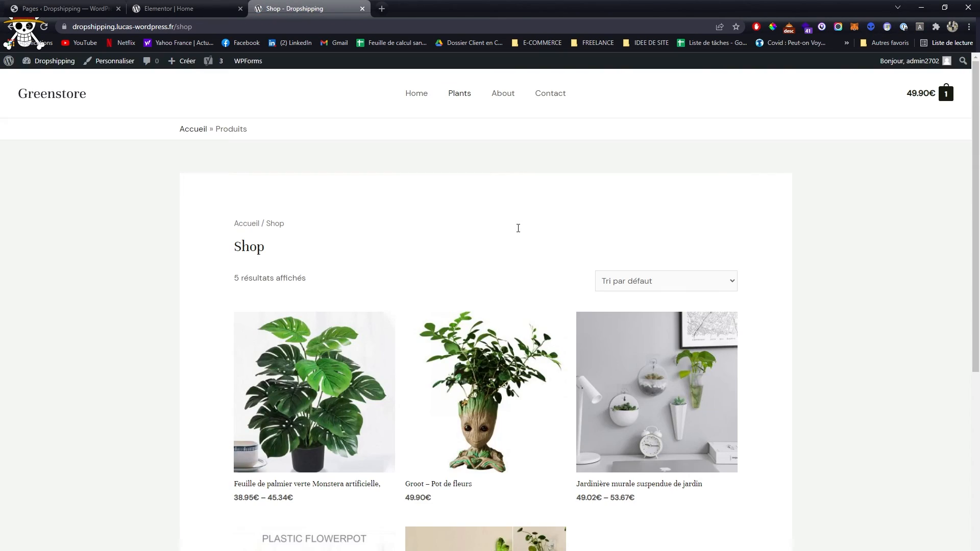
- Open the "Groot – Pot de fleurs" product page and examine its gallery, description and suggested products
scroll(516, 228, "down", 5)
left_click(437, 190)
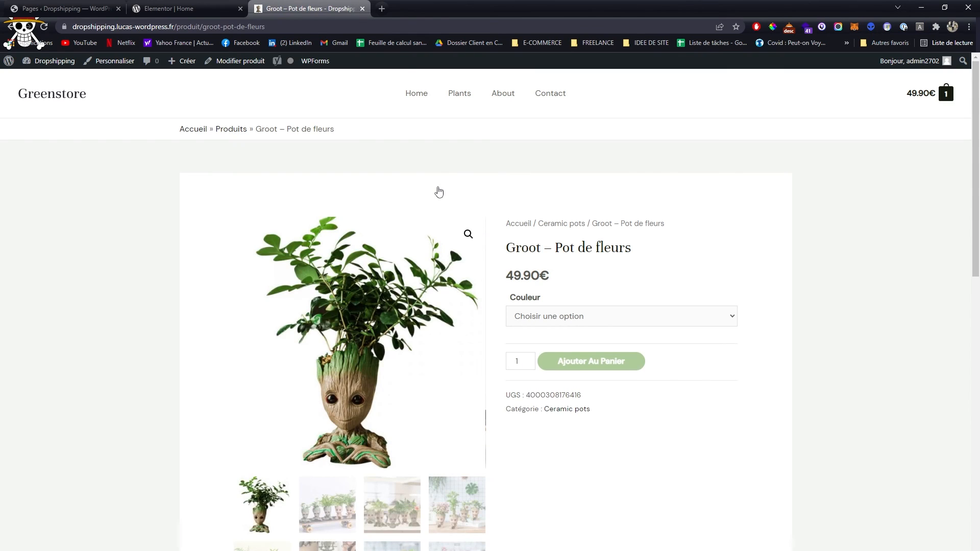
scroll(560, 227, "down", 12)
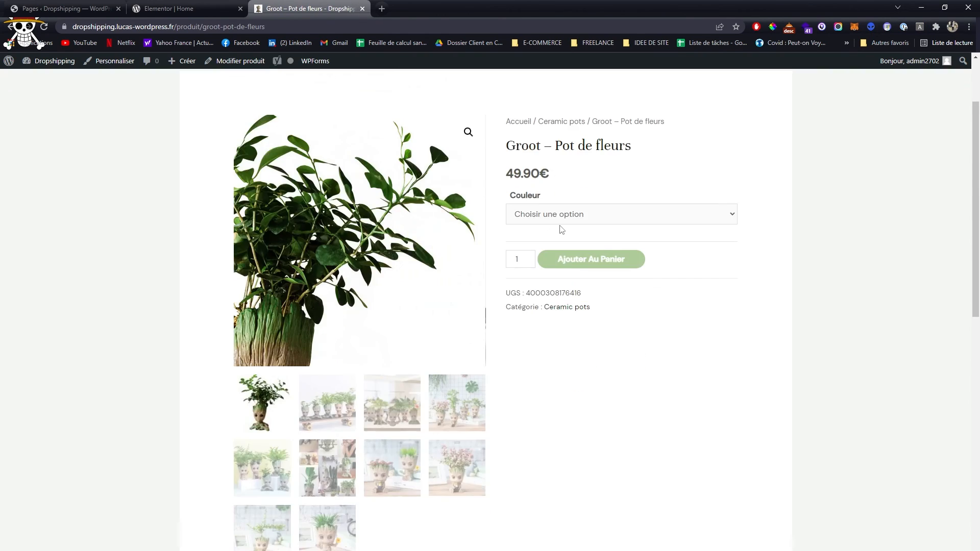
scroll(422, 192, "down", 2)
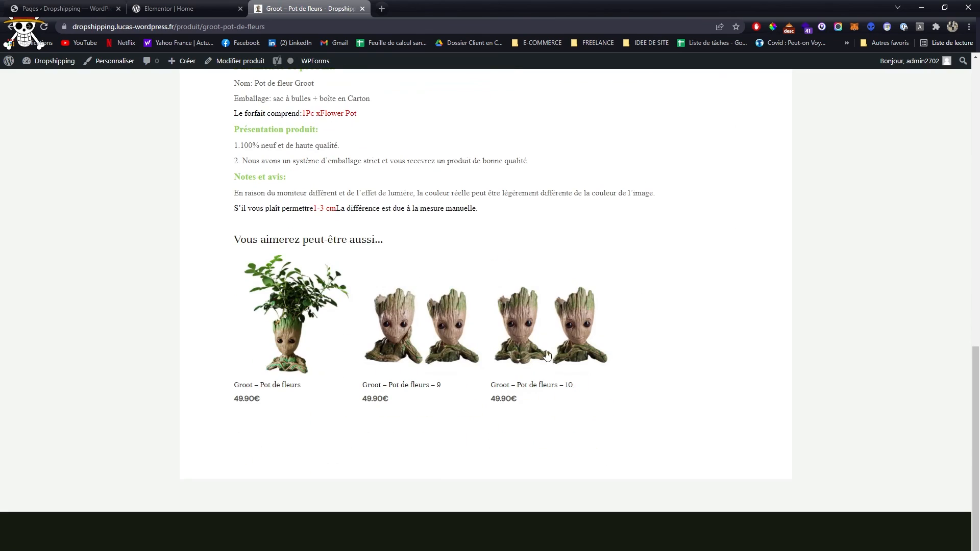
scroll(643, 303, "up", 14)
scroll(643, 303, "up", 2)
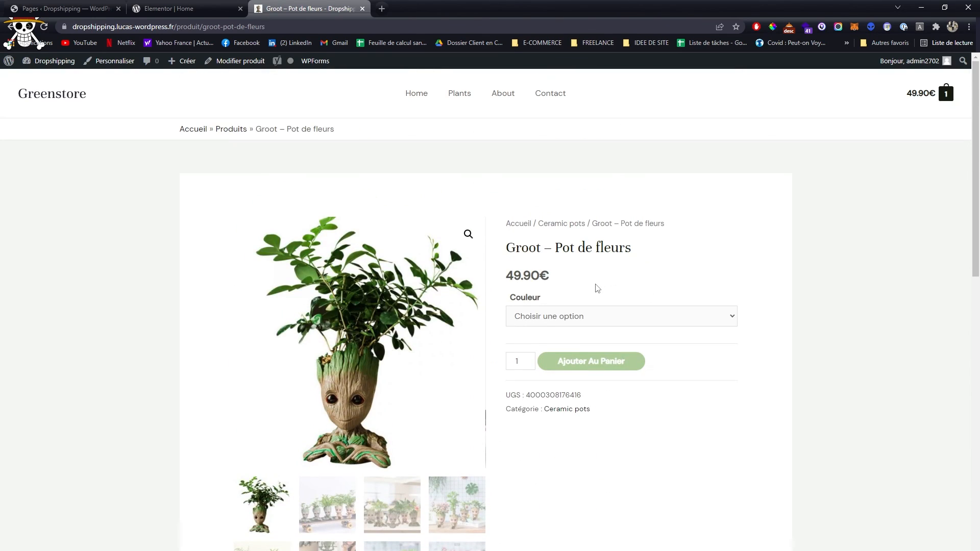
- Add the Groot flower pot in the Fatigué colour to the cart, and proceed to the checkout page to review it
left_click(595, 317)
left_click(592, 444)
left_click(574, 391)
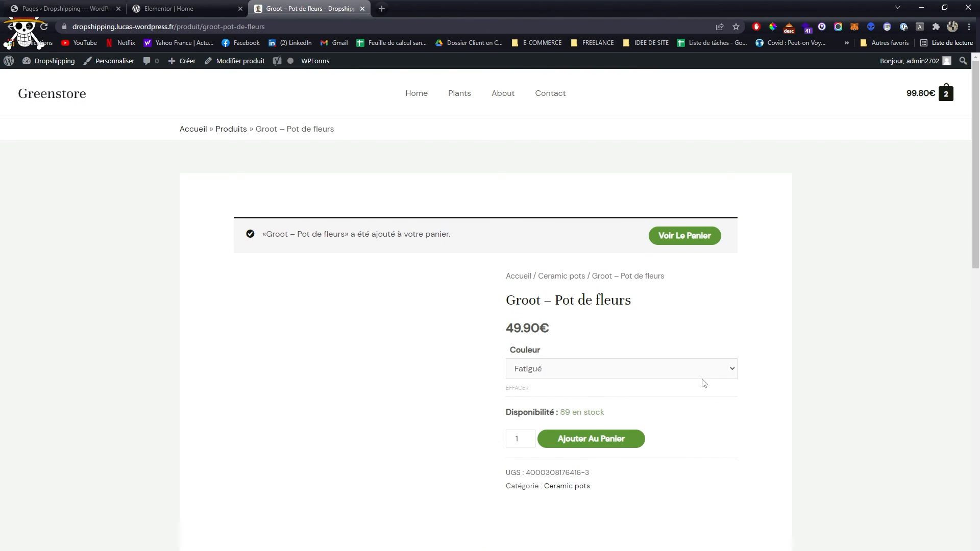
left_click(670, 237)
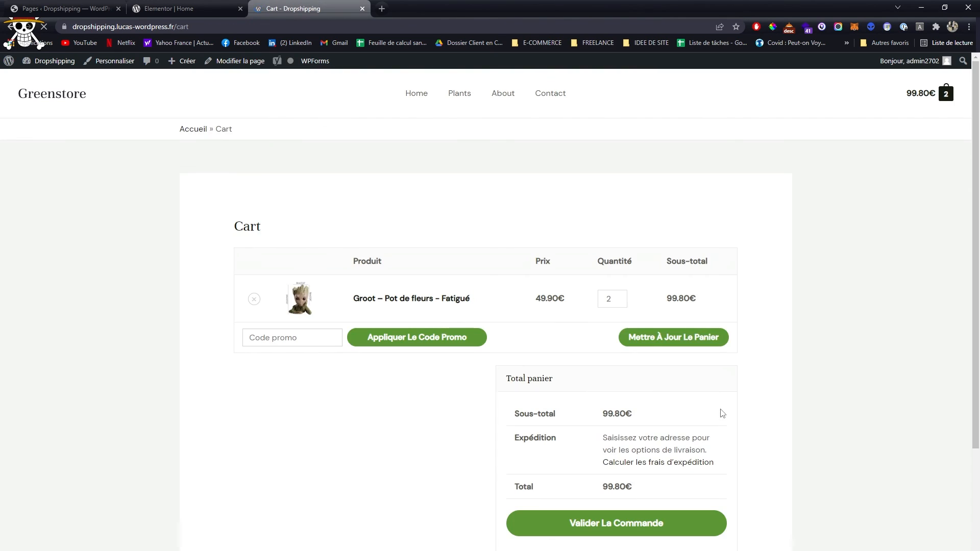
left_click(637, 523)
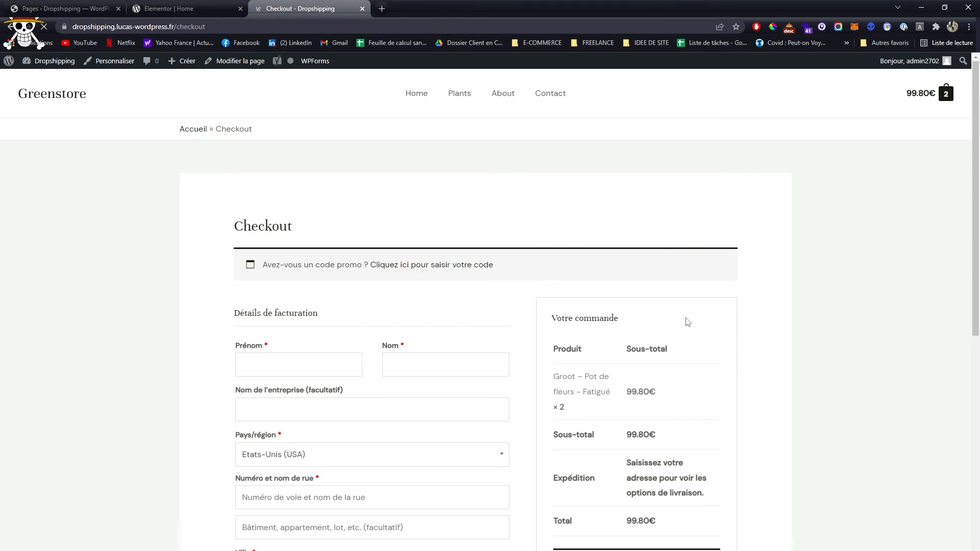
scroll(687, 322, "down", 6)
scroll(687, 322, "up", 2)
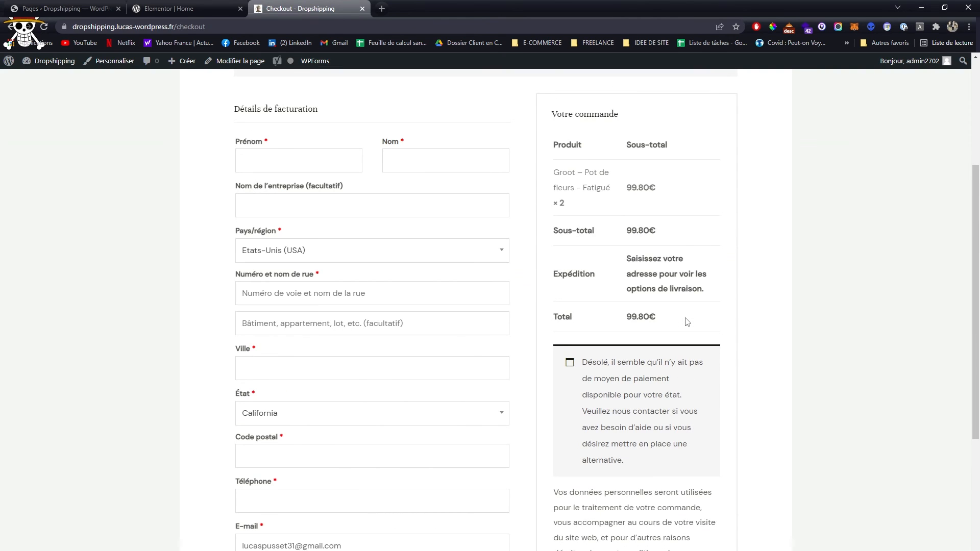
scroll(687, 322, "up", 1)
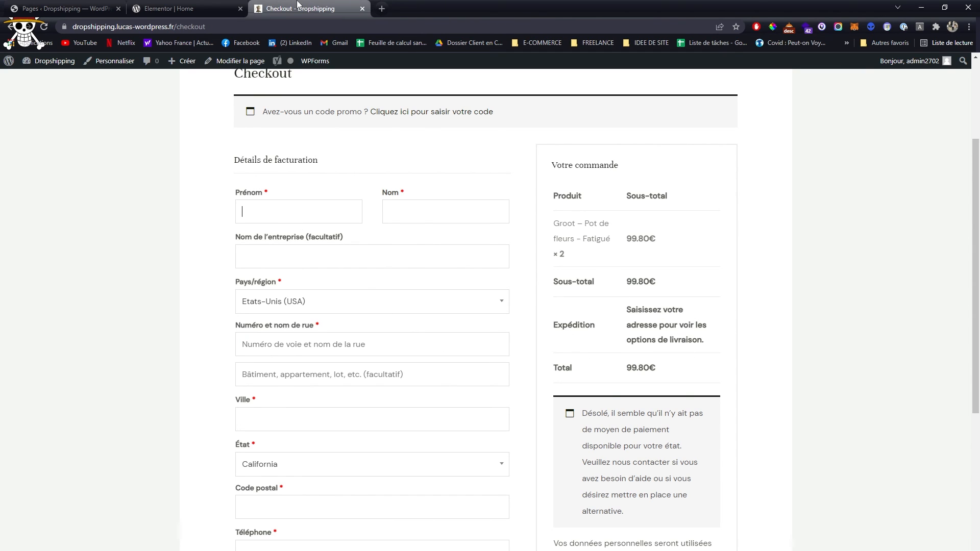
- Close the checkout and Elementor editor tabs, and return to the WordPress page list
middle_click(298, 4)
middle_click(173, 5)
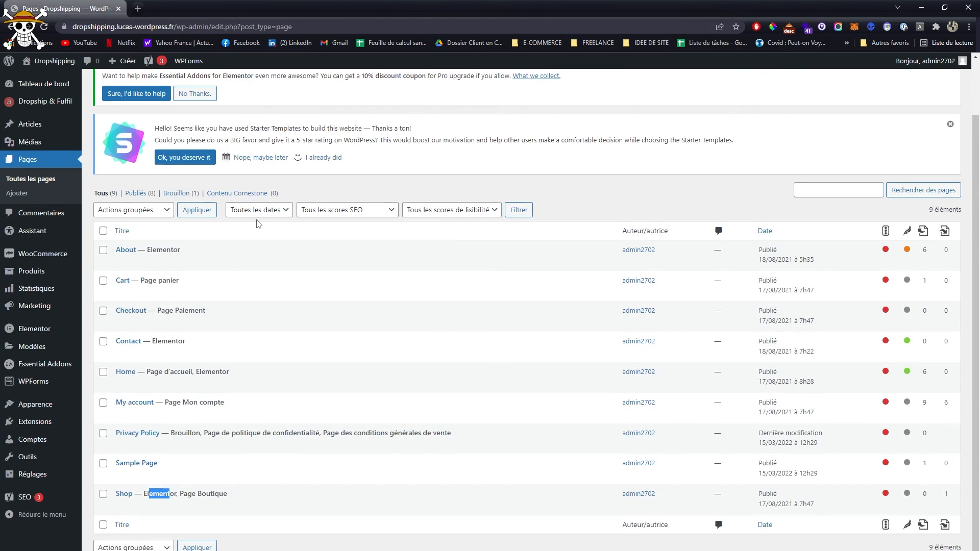
scroll(259, 234, "up", 1)
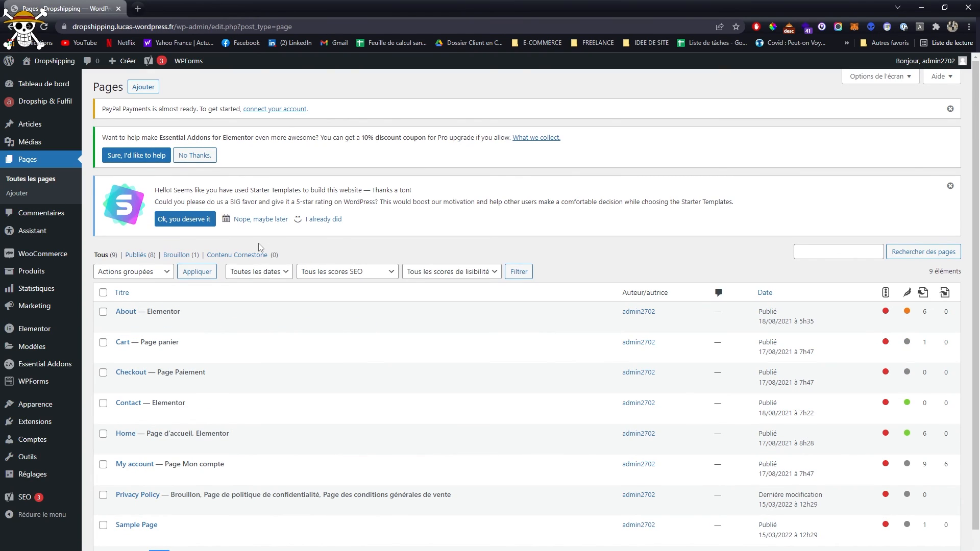